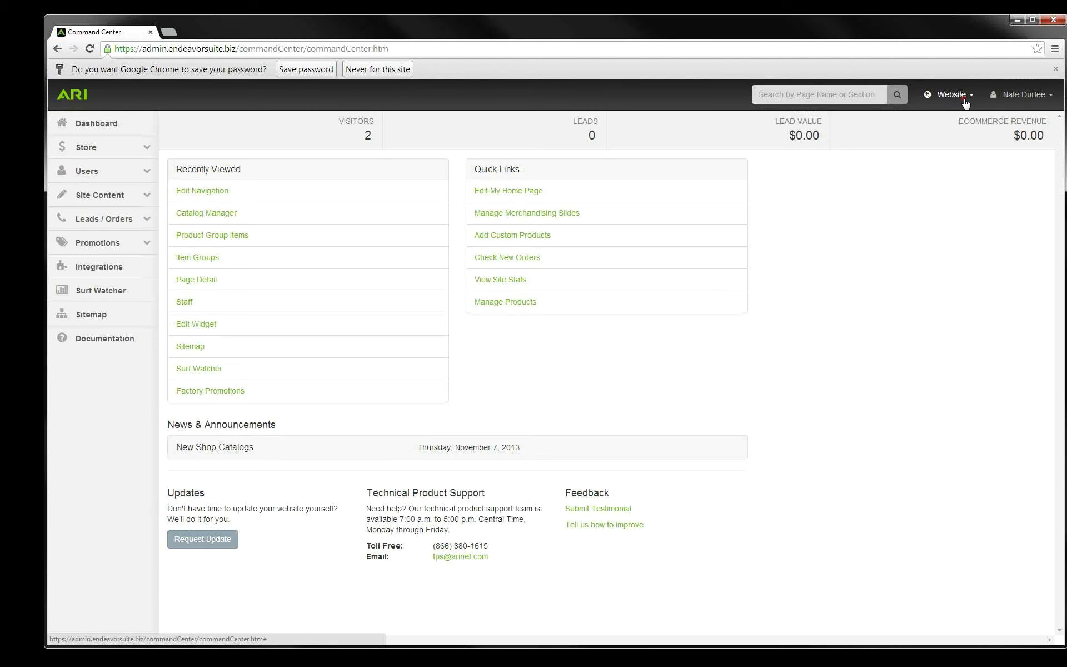
Step: Preview the live website pk6kfd7t.endeavorsuite.biz, and return to the Command Center
{"action": "left_click", "coordinate": [966, 102]}
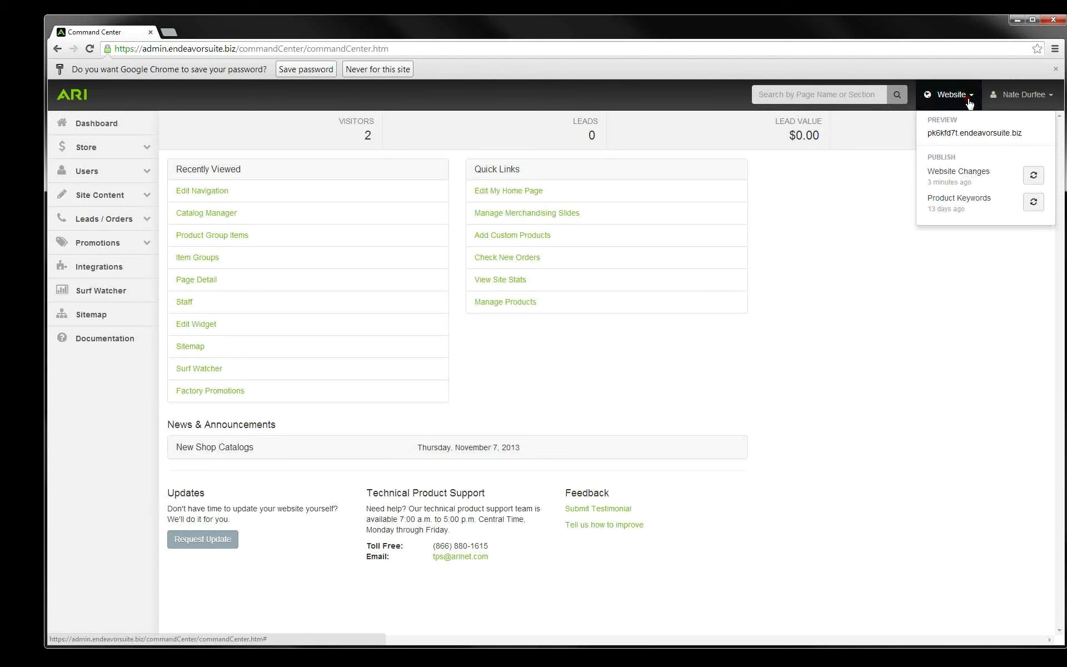
{"action": "left_click", "coordinate": [955, 136]}
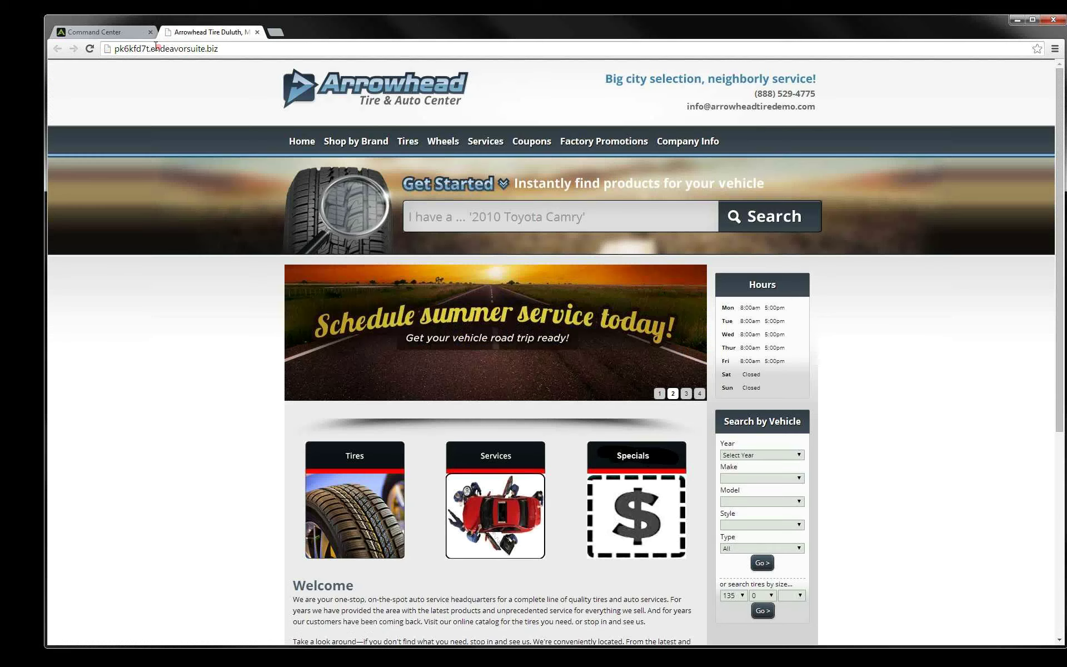
{"action": "left_click", "coordinate": [124, 31]}
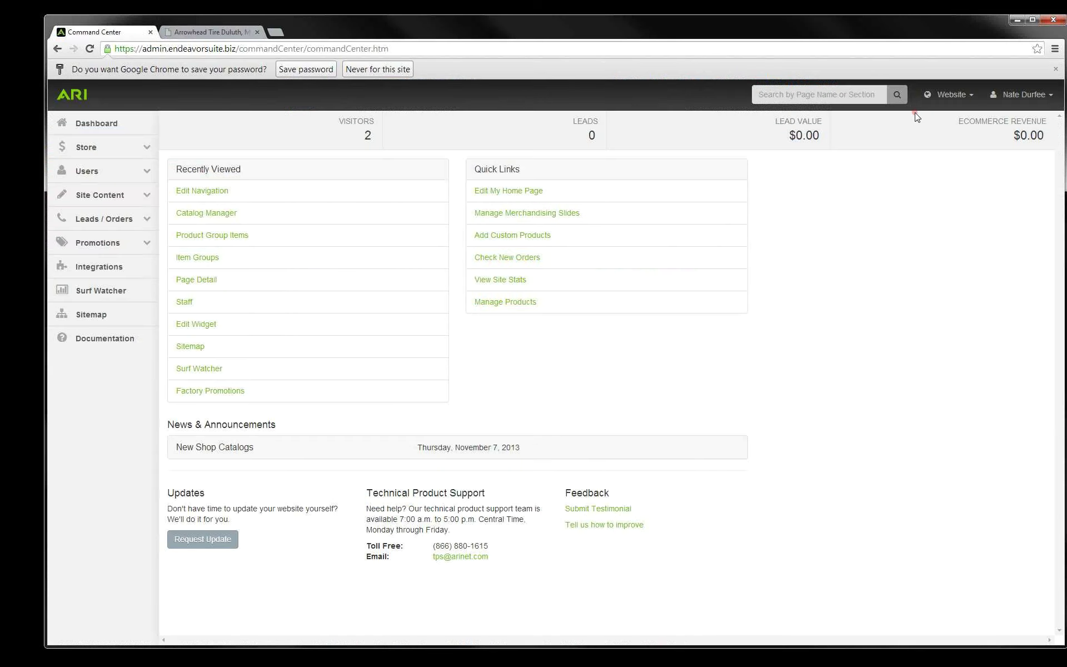
Step: Publish the pending website changes and dismiss the browser's offer to save the password
{"action": "left_click", "coordinate": [970, 99]}
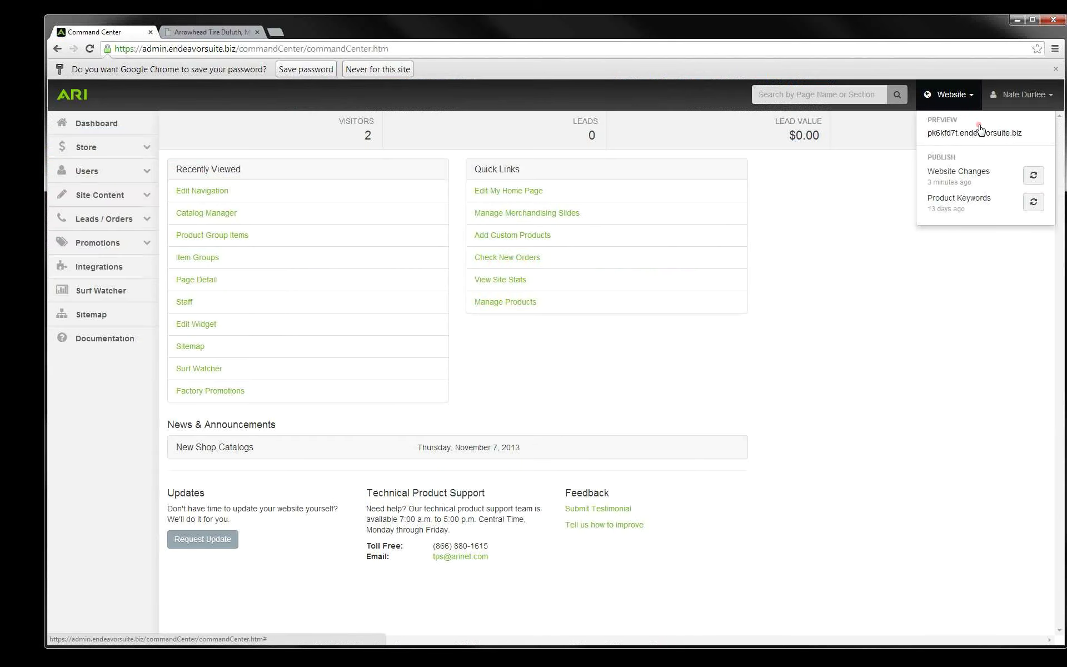
{"action": "left_click", "coordinate": [1032, 179]}
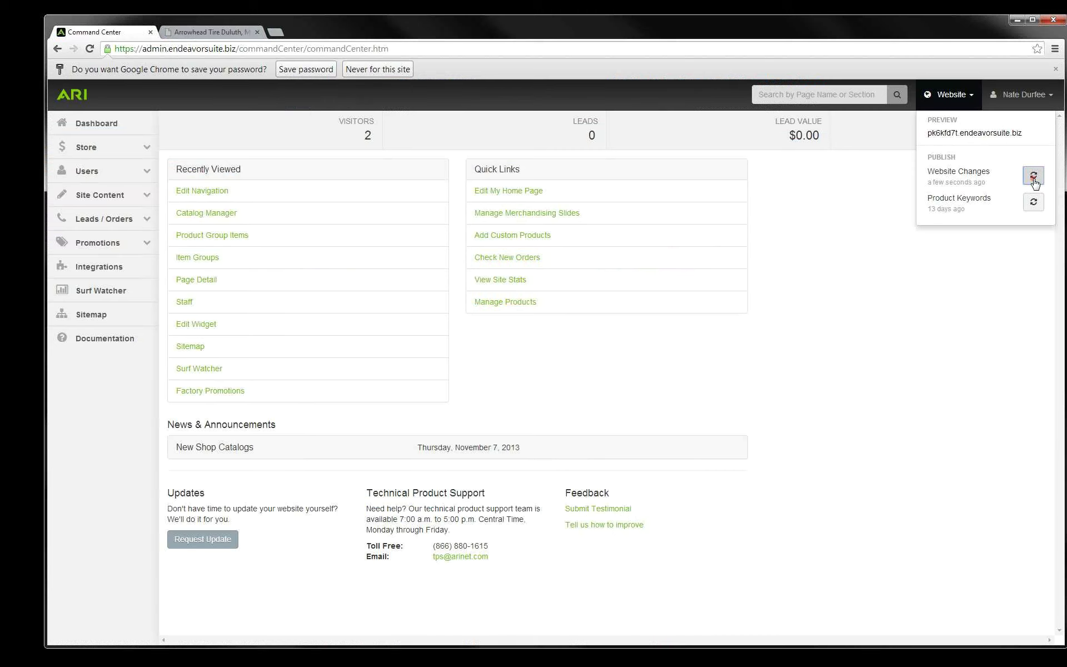
{"action": "left_click", "coordinate": [1056, 70]}
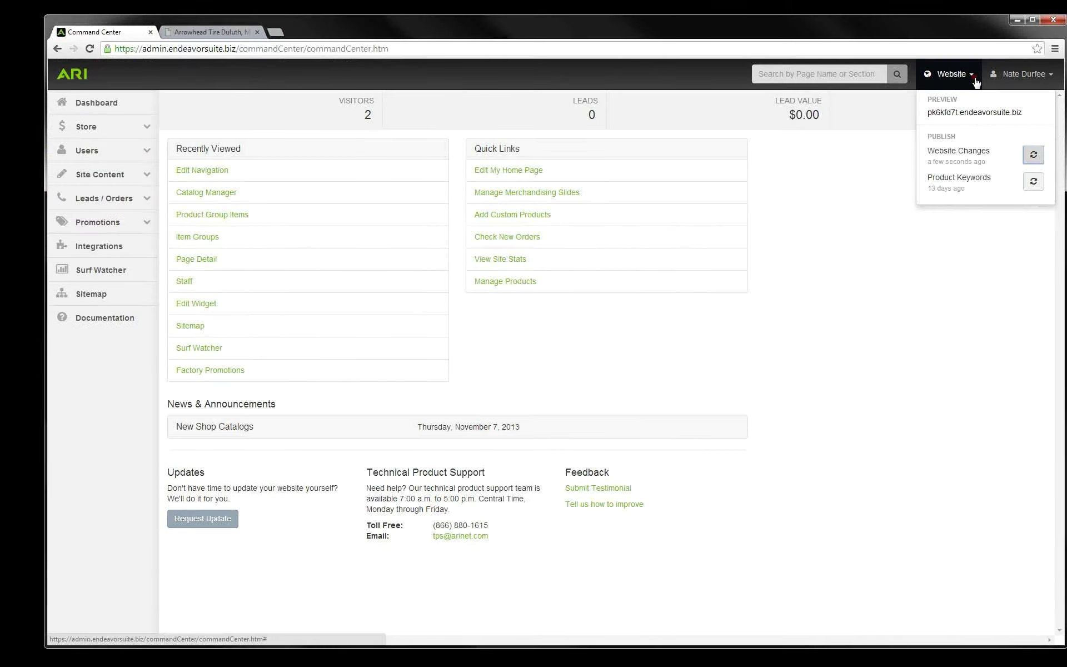
{"action": "left_click", "coordinate": [975, 79]}
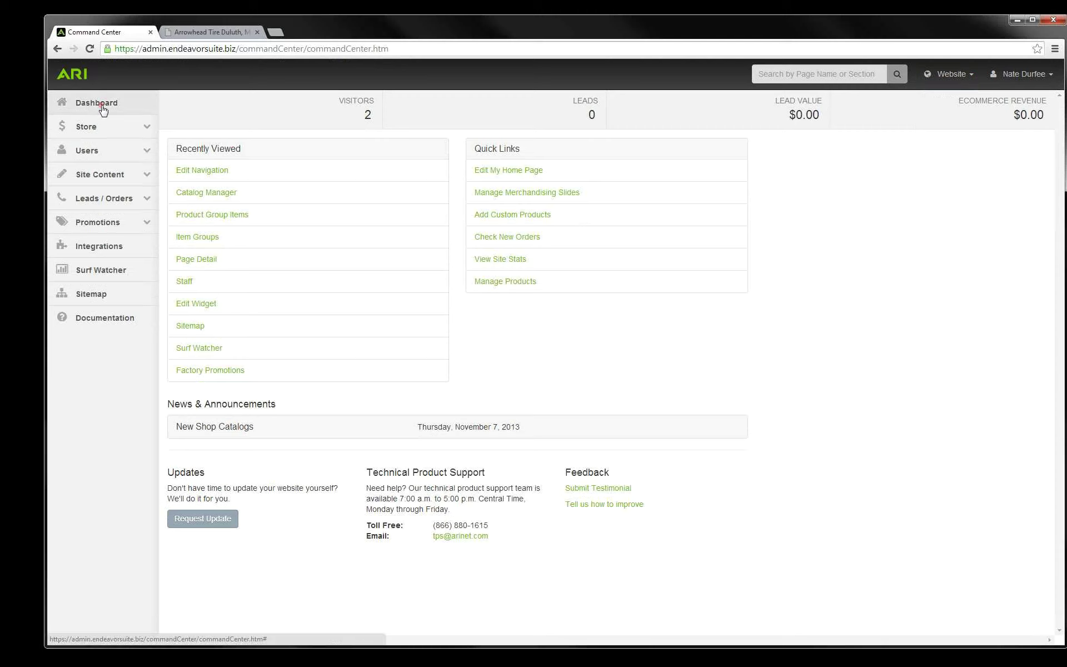
{"action": "left_click", "coordinate": [109, 130]}
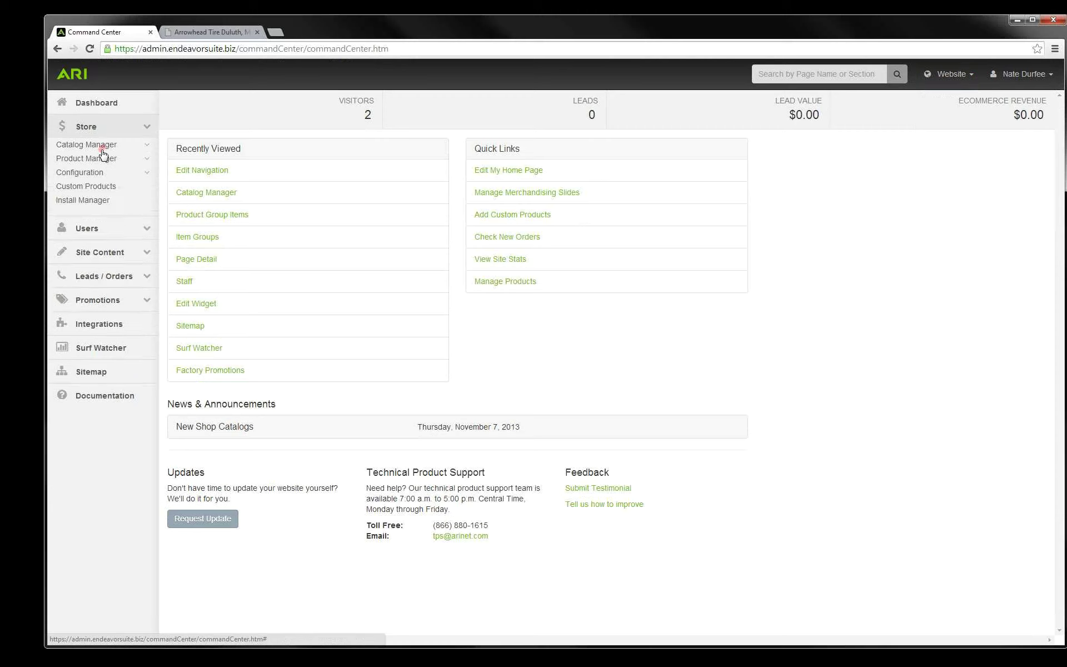
{"action": "left_click", "coordinate": [98, 150]}
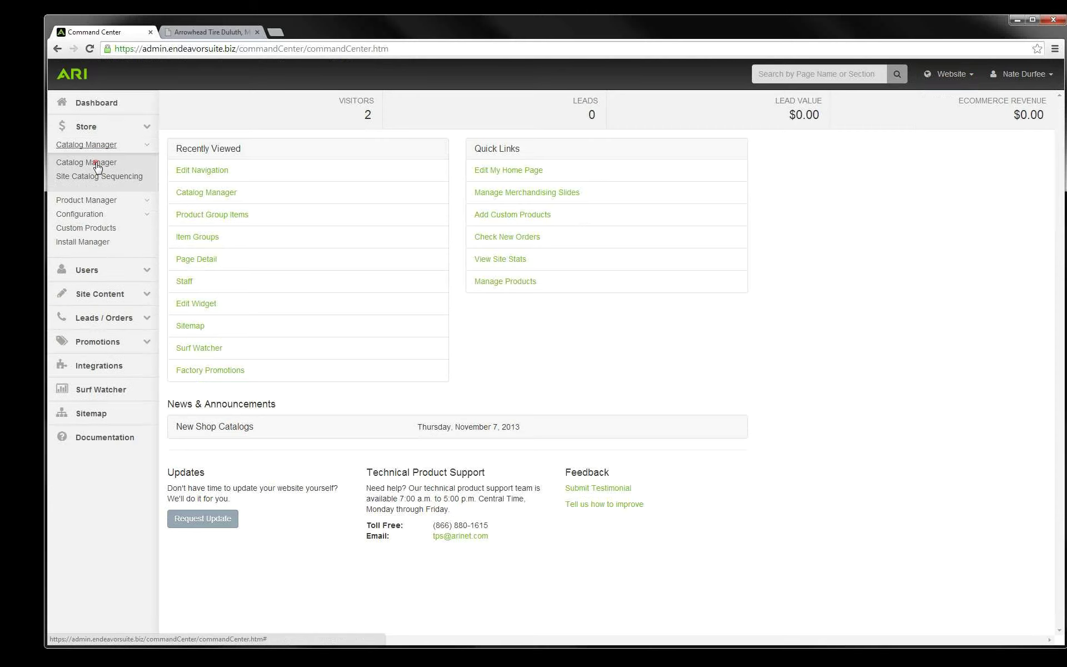
{"action": "left_click", "coordinate": [98, 164]}
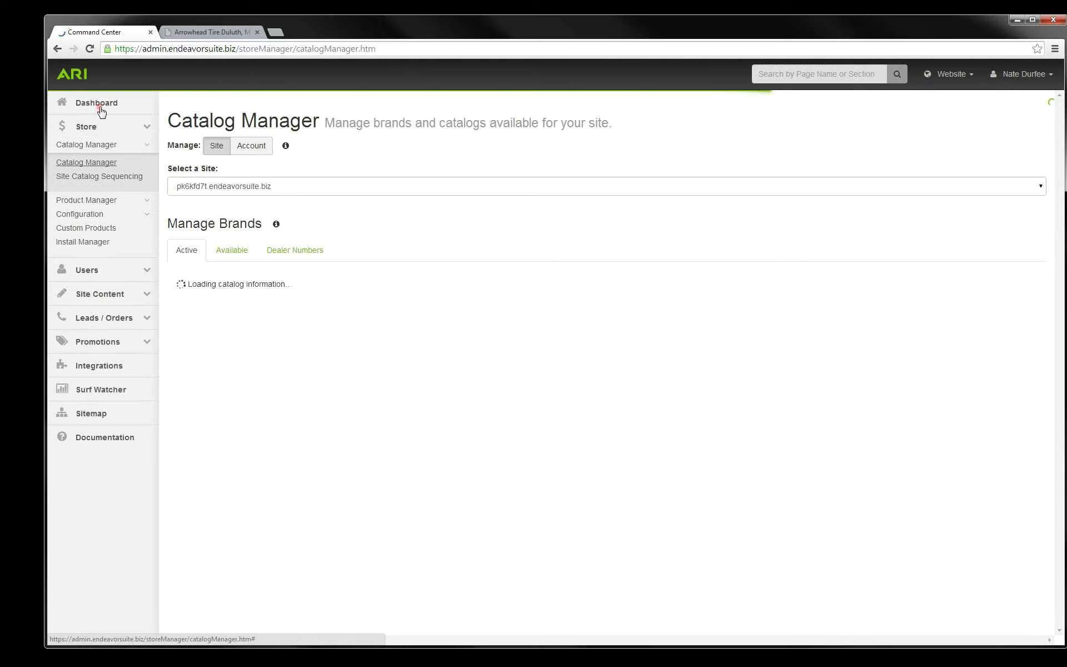
{"action": "left_click", "coordinate": [100, 109]}
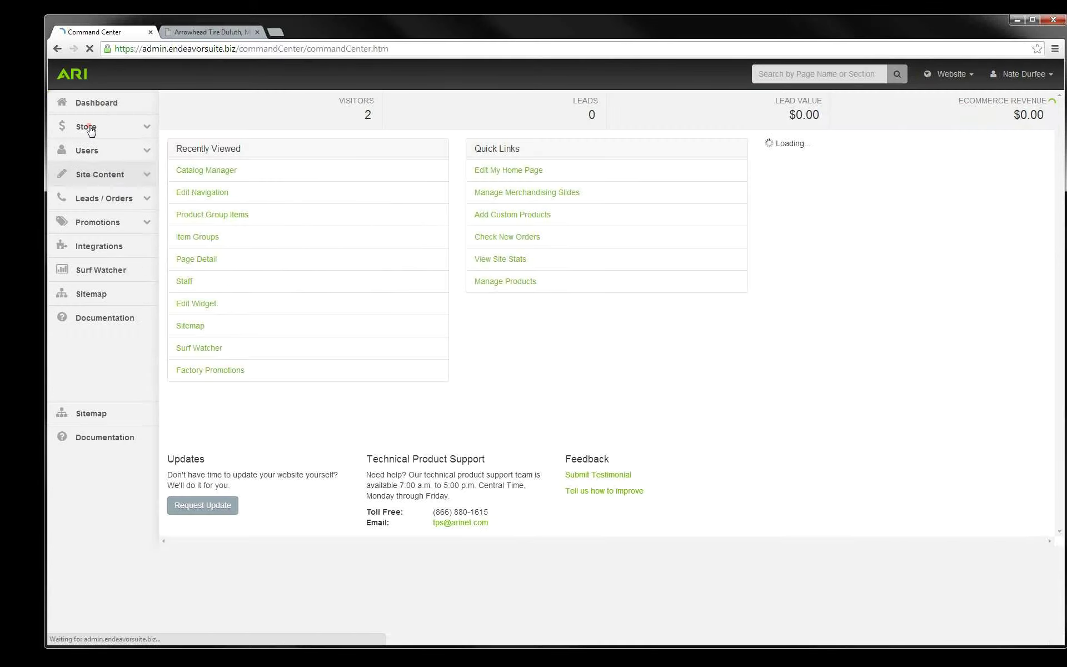
Step: Open the store's Catalog Manager page
{"action": "left_click", "coordinate": [143, 131]}
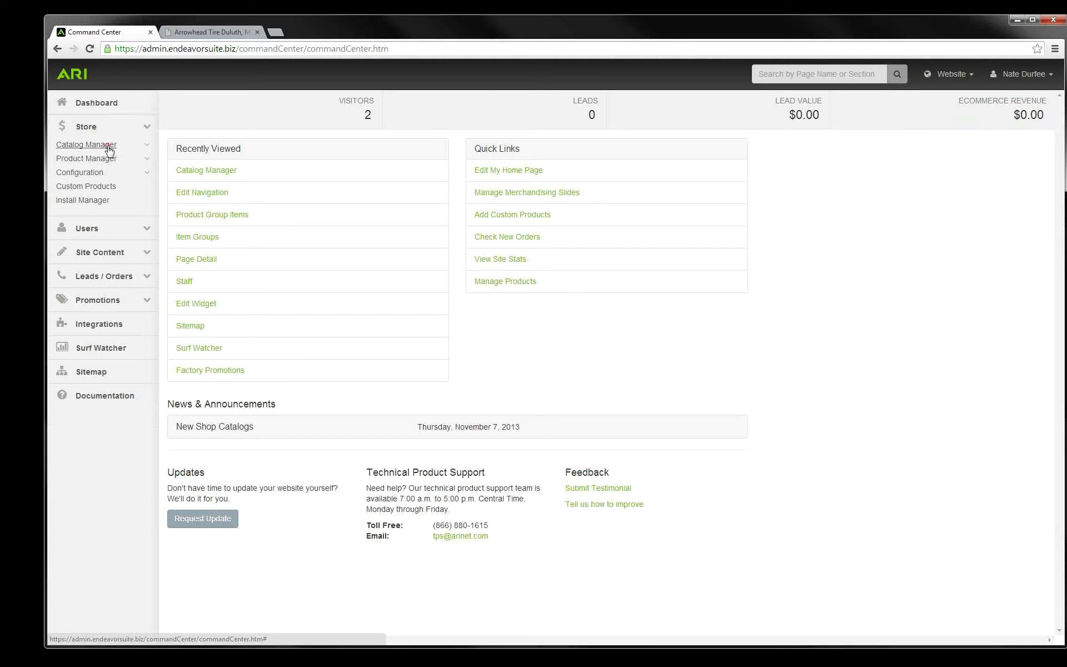
{"action": "left_click", "coordinate": [146, 146]}
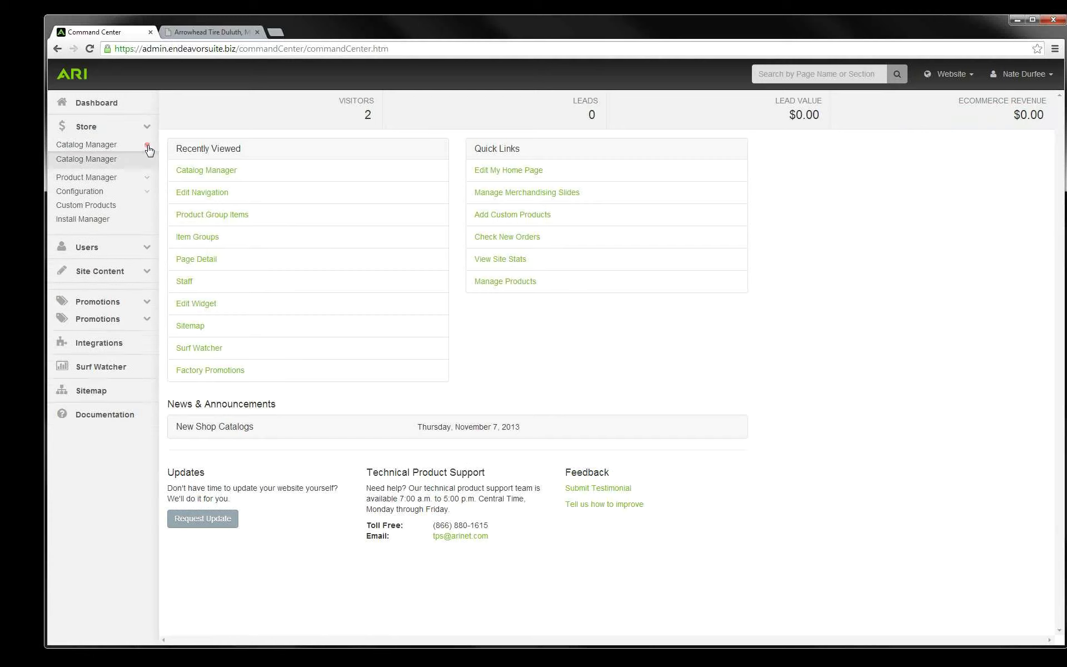
{"action": "left_click", "coordinate": [111, 166]}
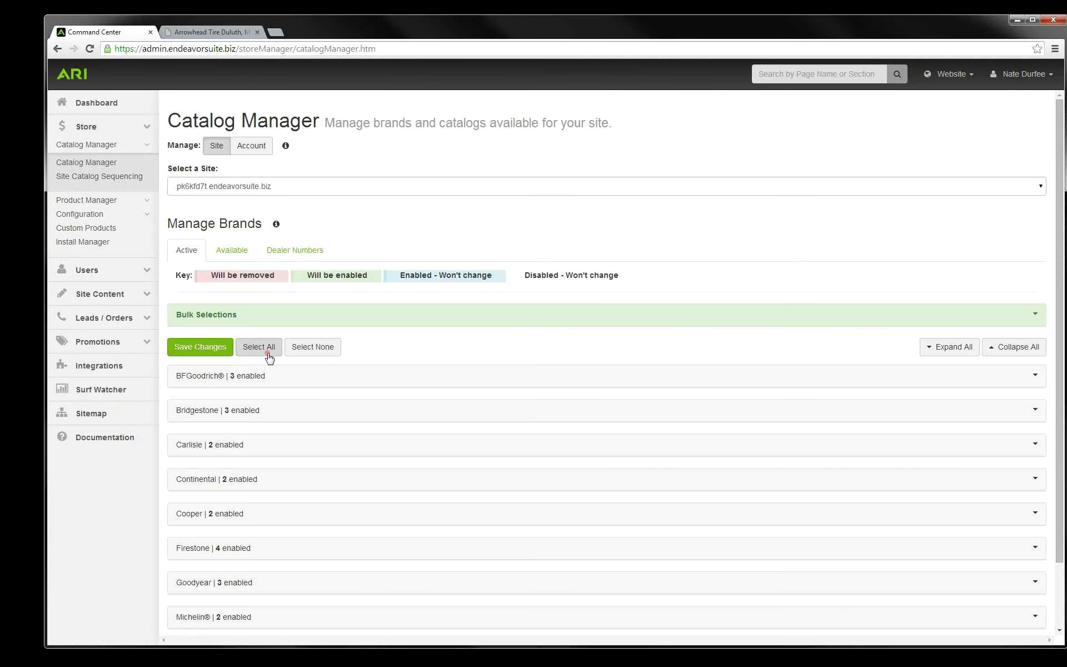
Step: Disable the BFGoodrich Commercial Tires ecommerce catalog, save the change and collapse the brand
{"action": "scroll", "coordinate": [269, 358], "scroll_direction": "down", "scroll_amount": 3}
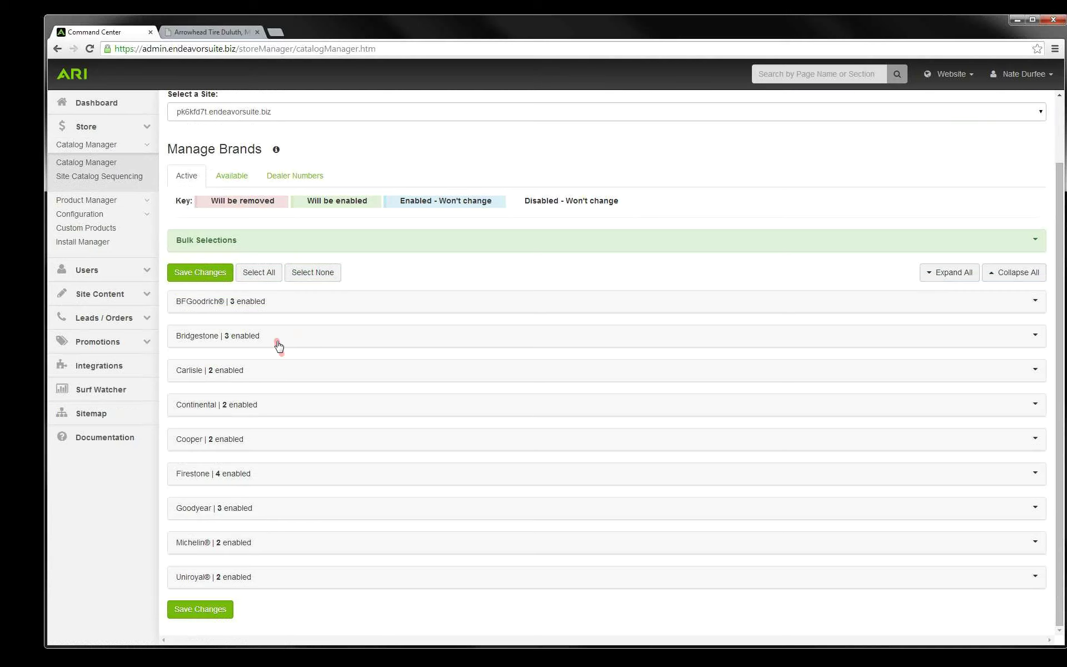
{"action": "left_click", "coordinate": [272, 305]}
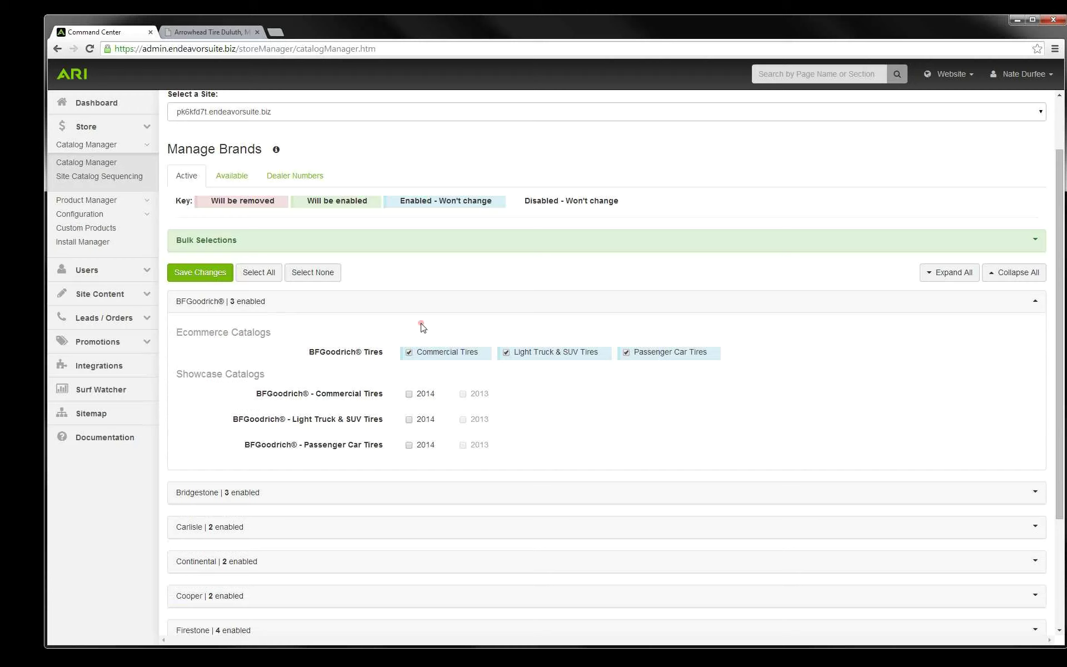
{"action": "left_click", "coordinate": [409, 354]}
{"action": "left_click", "coordinate": [207, 272]}
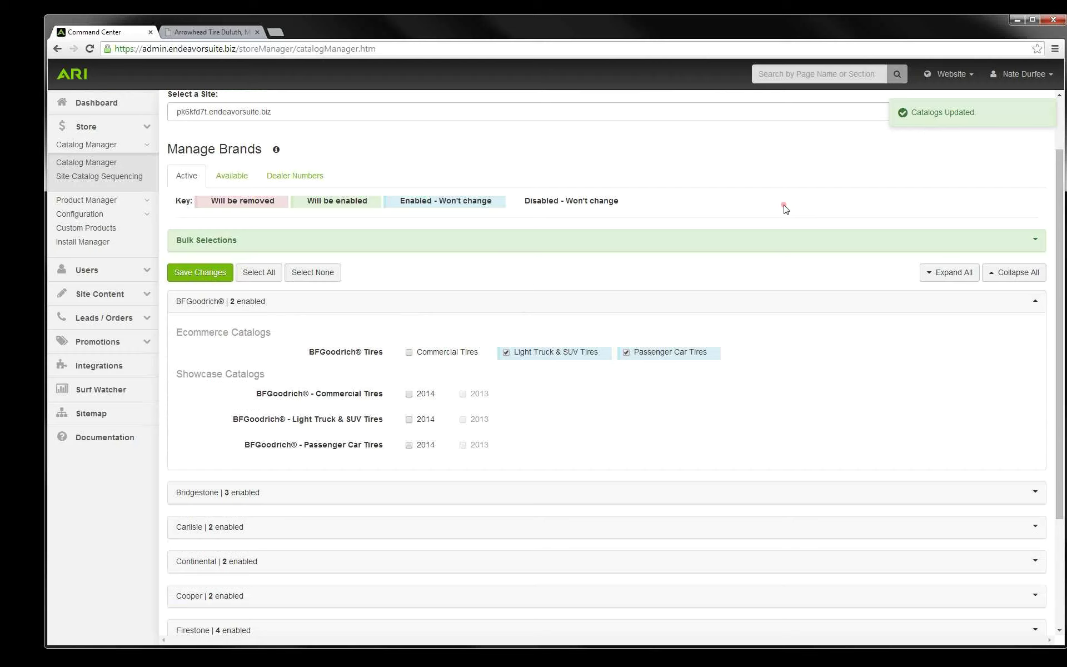
{"action": "left_click", "coordinate": [378, 308]}
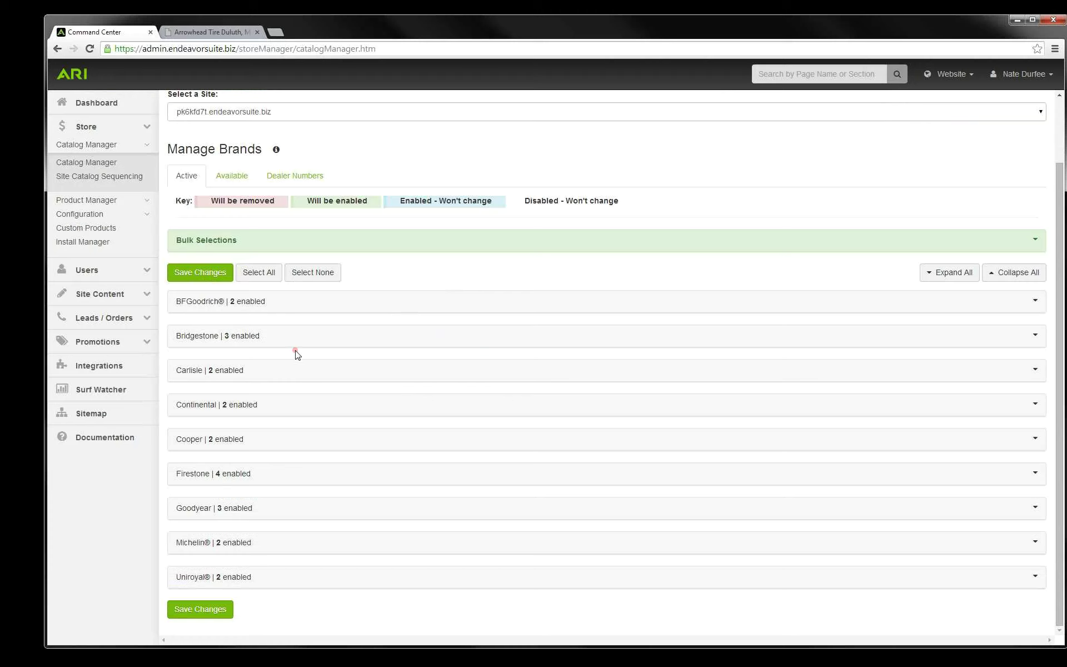
Step: Enable the Commercial Tires ecommerce catalog for Continental and save the change
{"action": "left_click", "coordinate": [268, 408]}
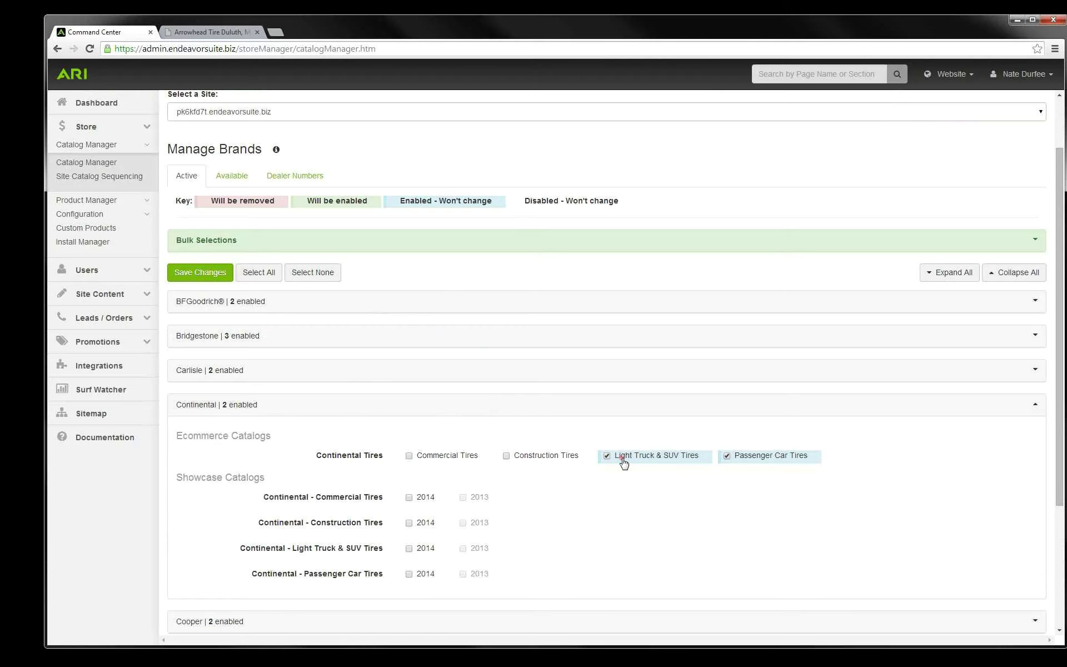
{"action": "left_click", "coordinate": [409, 456]}
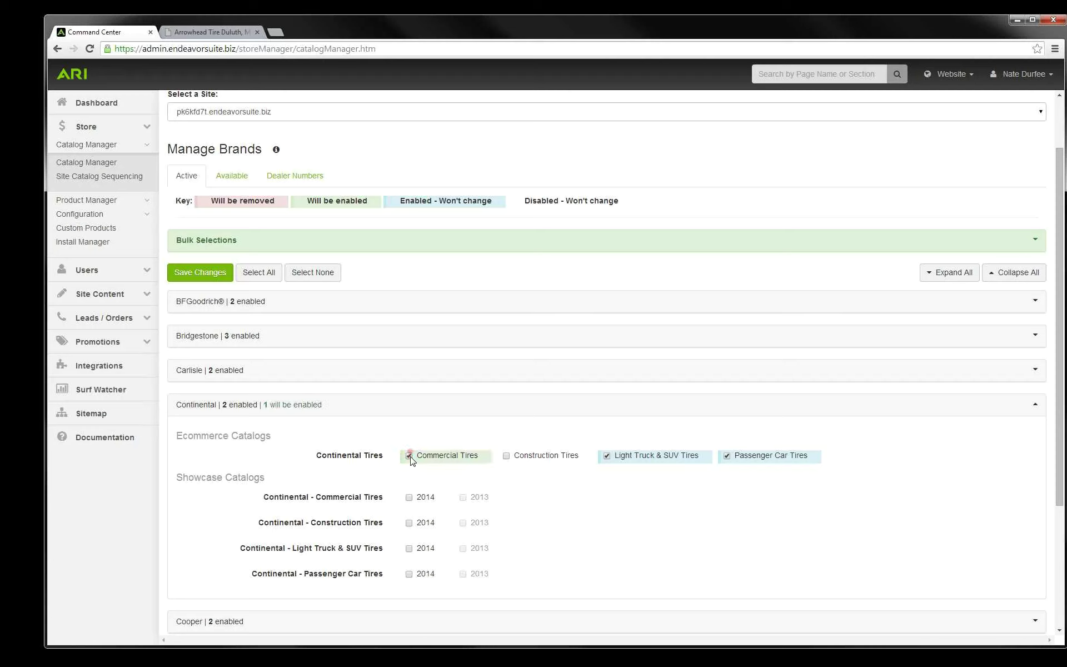
{"action": "left_click", "coordinate": [211, 277]}
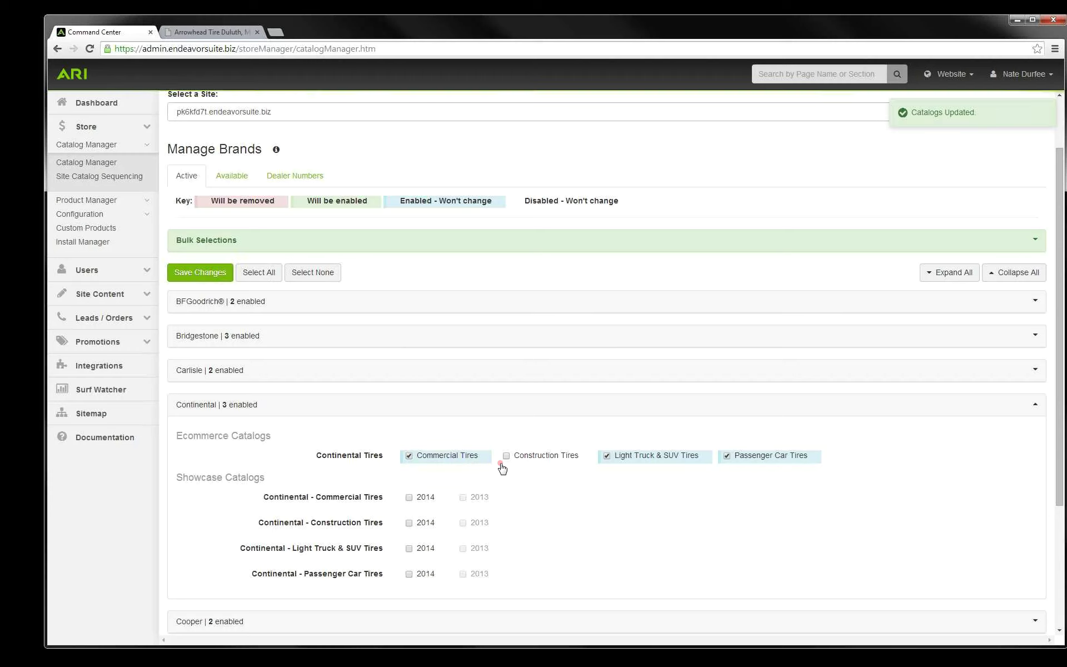
Step: Add Yokohama from the available brands to the site and save the change
{"action": "left_click", "coordinate": [235, 180]}
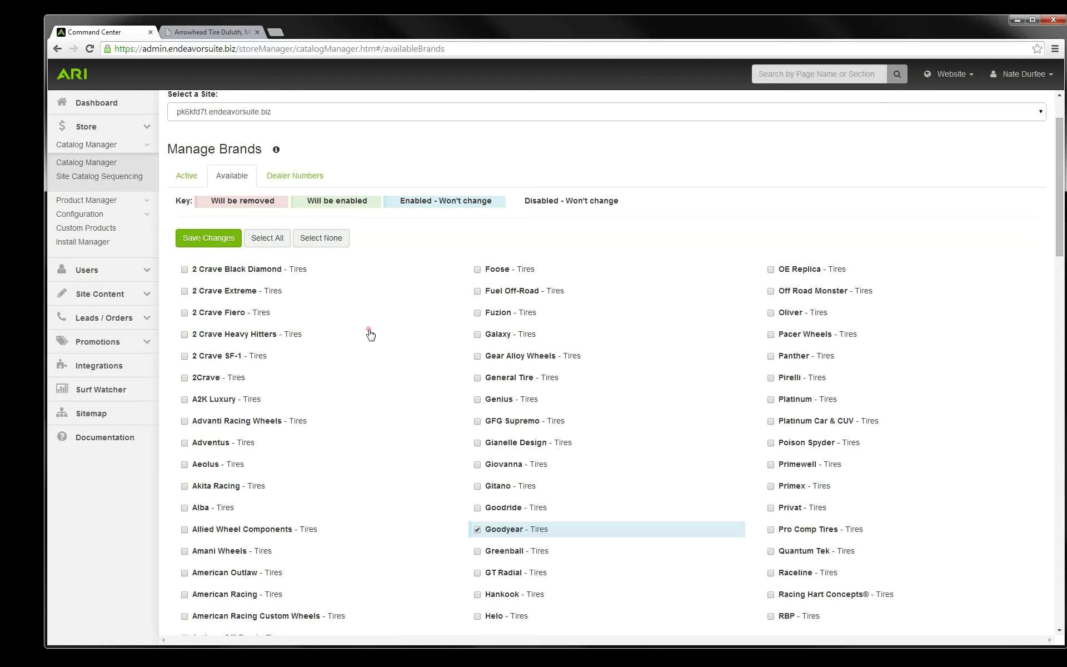
{"action": "scroll", "coordinate": [370, 334], "scroll_direction": "down", "scroll_amount": 2}
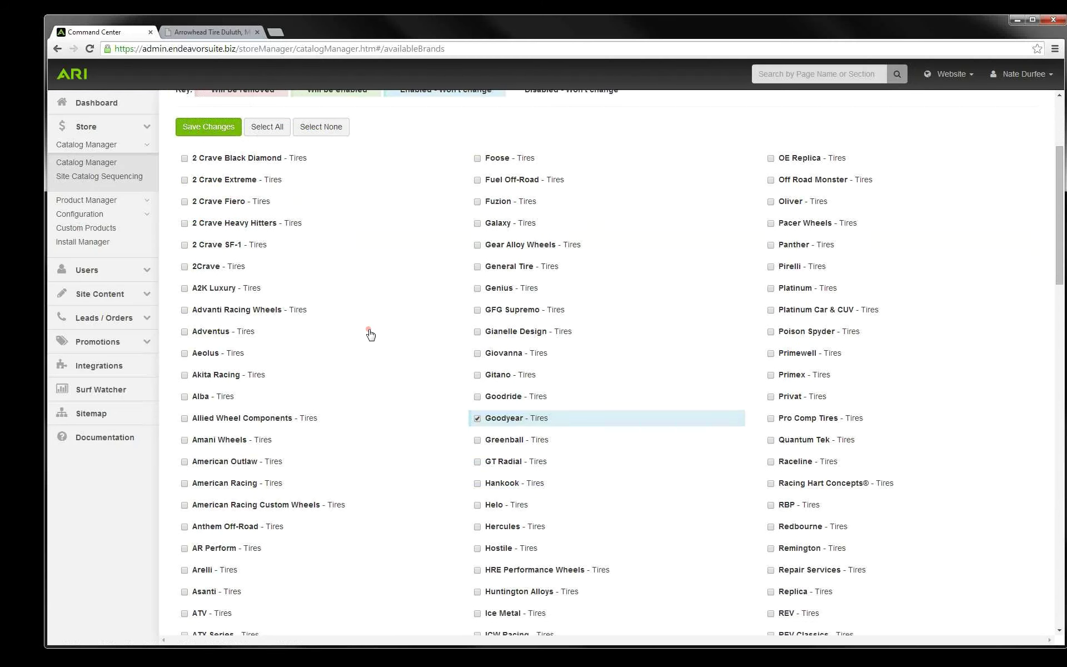
{"action": "scroll", "coordinate": [370, 334], "scroll_direction": "down", "scroll_amount": 1}
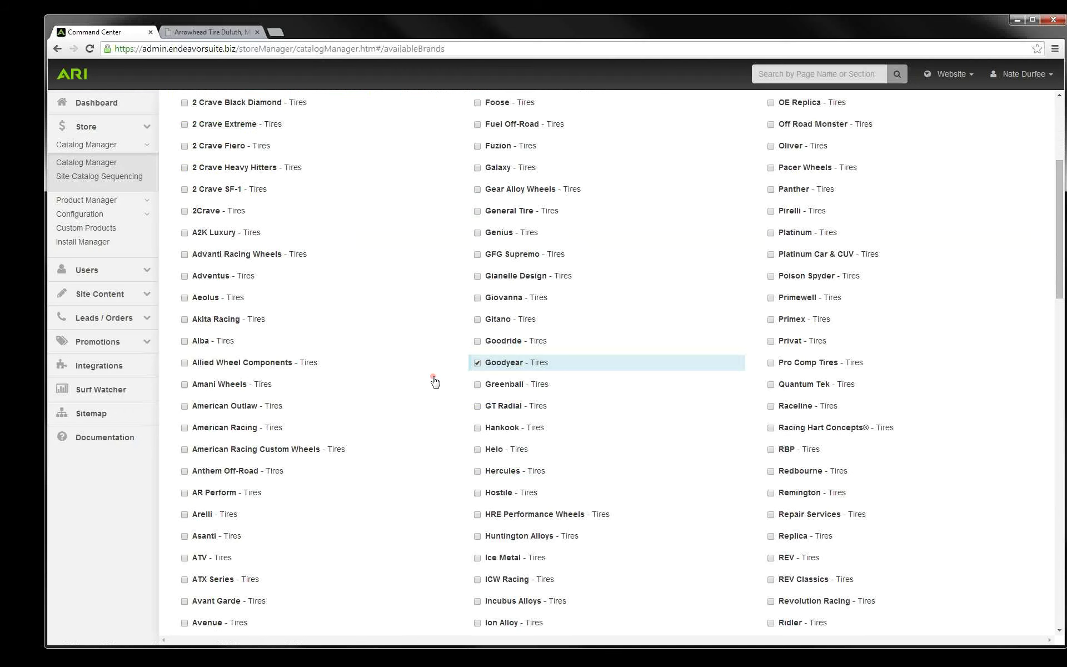
{"action": "scroll", "coordinate": [435, 382], "scroll_direction": "down", "scroll_amount": 8}
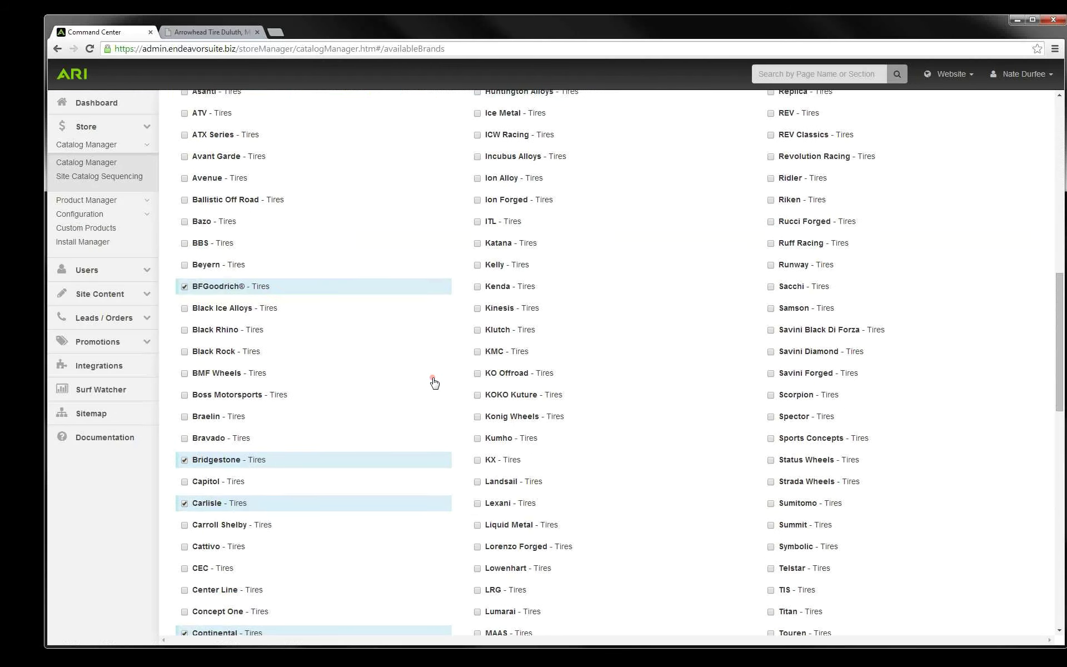
{"action": "scroll", "coordinate": [658, 436], "scroll_direction": "down", "scroll_amount": 10}
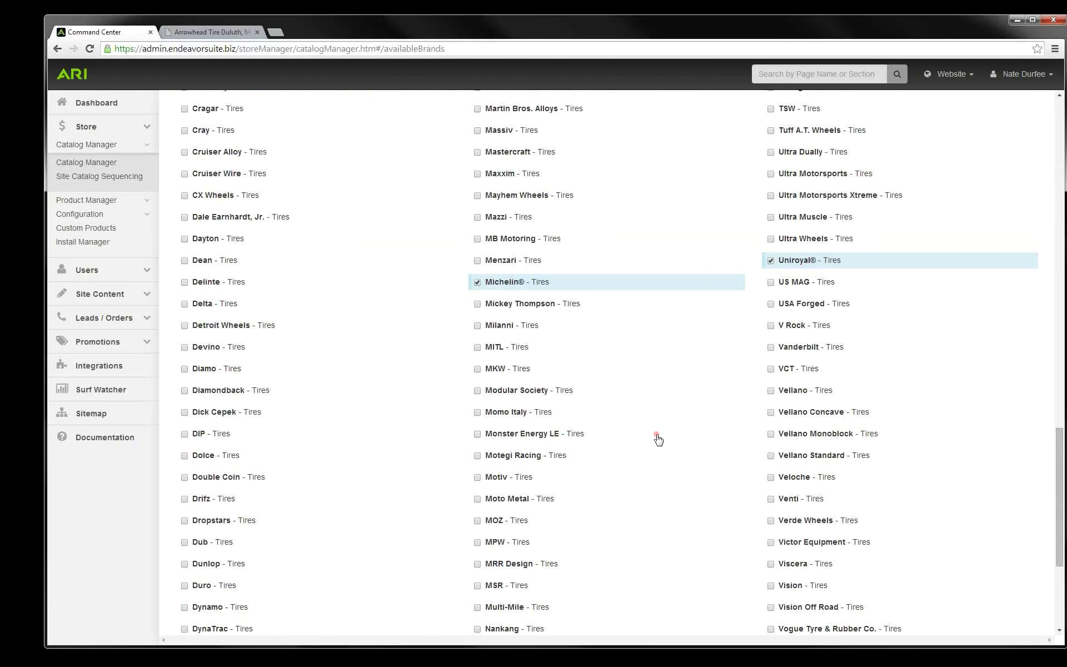
{"action": "scroll", "coordinate": [657, 439], "scroll_direction": "down", "scroll_amount": 4}
{"action": "left_click", "coordinate": [770, 568]}
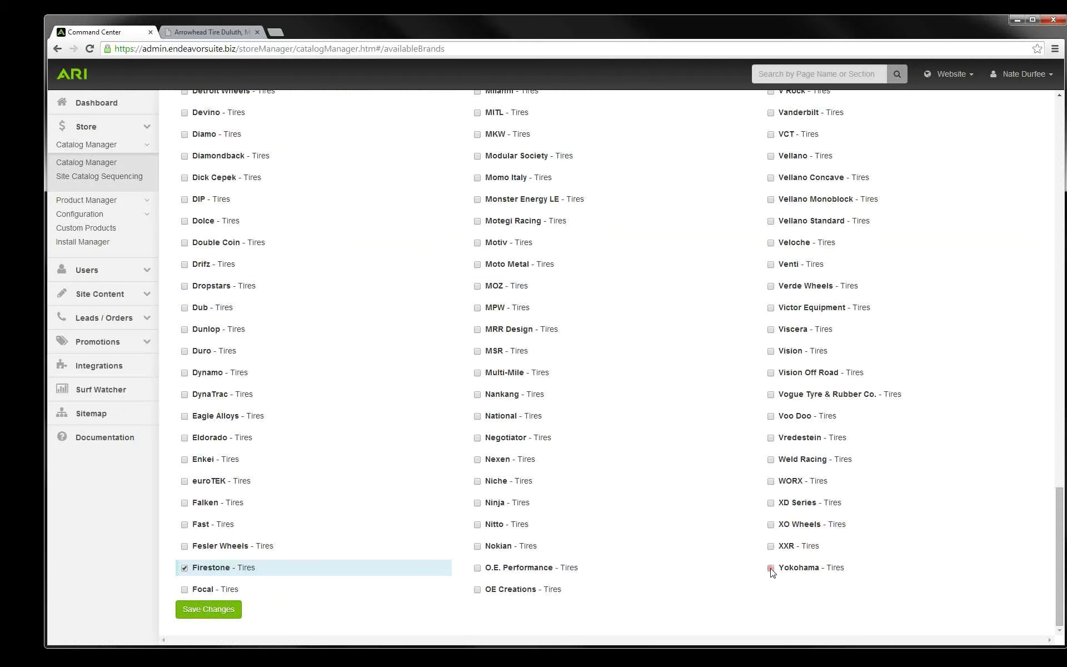
{"action": "left_click", "coordinate": [232, 617]}
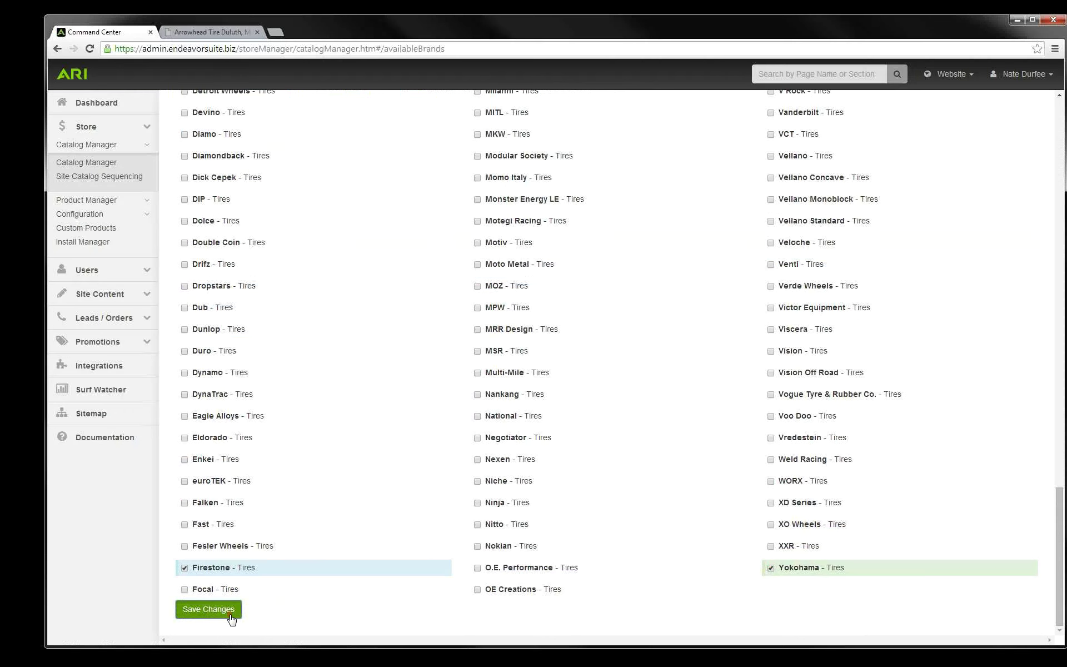
{"action": "left_click", "coordinate": [336, 501]}
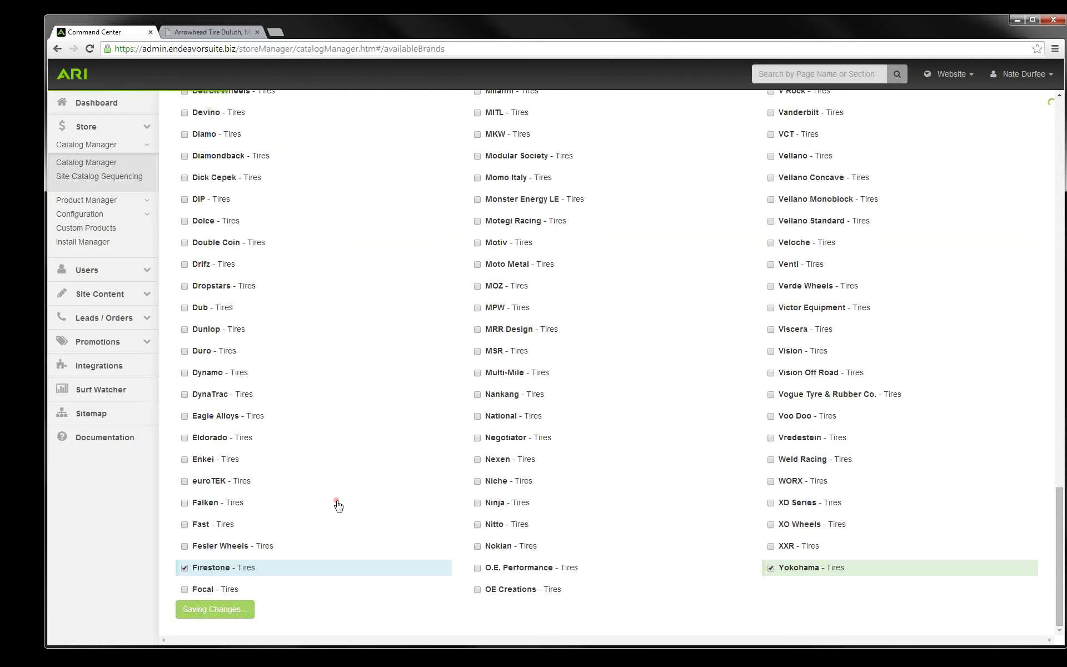
Step: Return to the active brands list and collapse the Continental brand
{"action": "scroll", "coordinate": [349, 476], "scroll_direction": "up", "scroll_amount": 20}
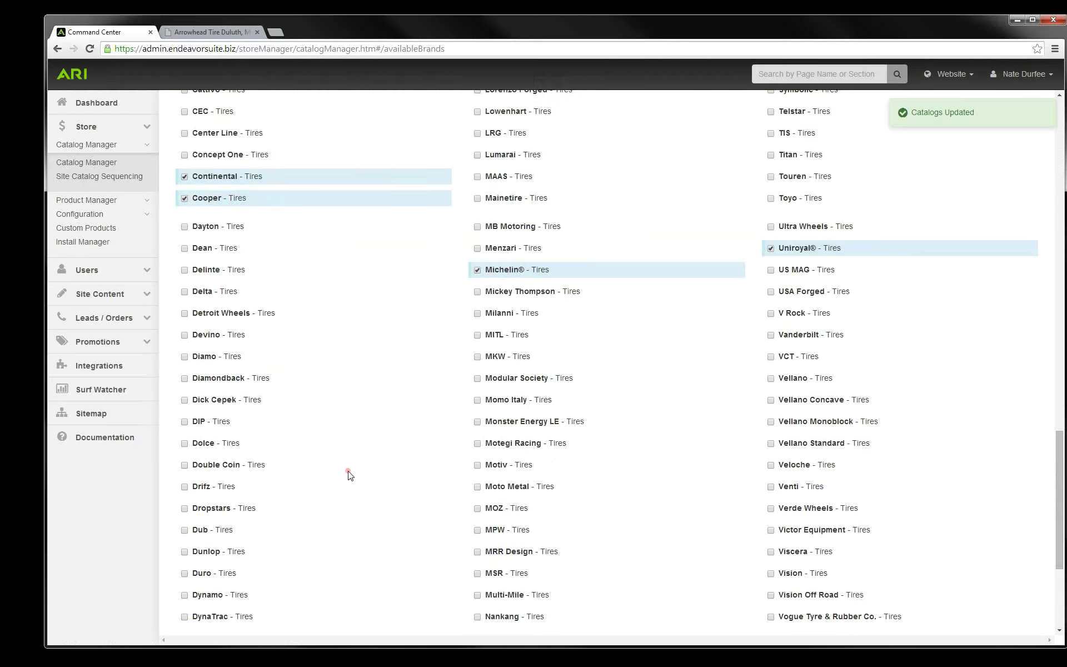
{"action": "scroll", "coordinate": [349, 476], "scroll_direction": "up", "scroll_amount": 10}
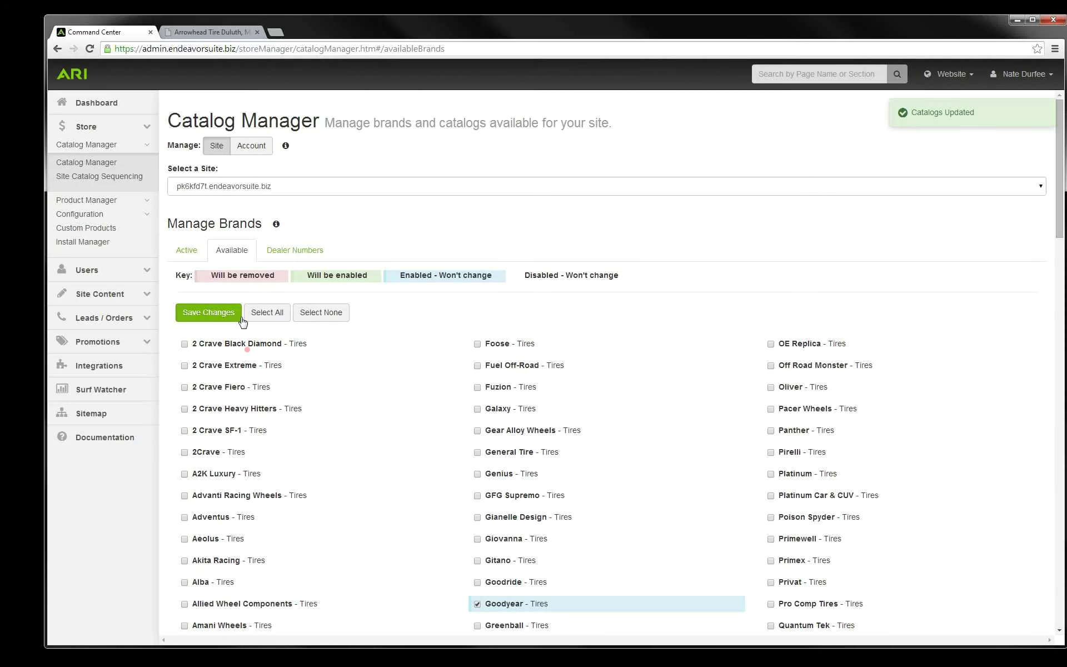
{"action": "left_click", "coordinate": [187, 250]}
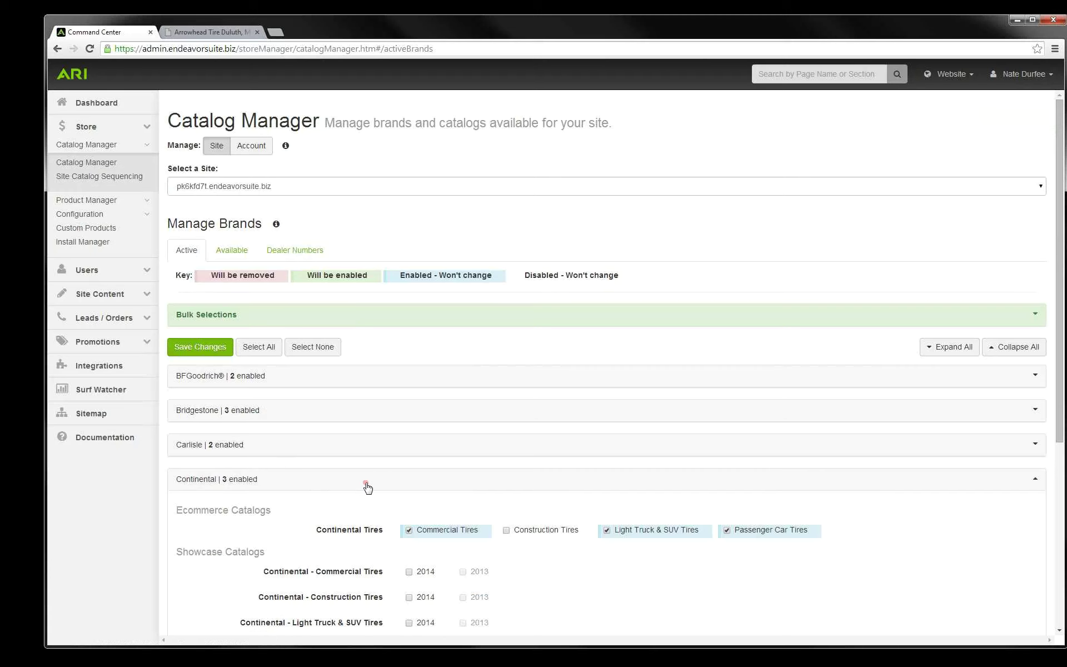
{"action": "left_click", "coordinate": [365, 484]}
Step: Enable the Passenger Car Tires and Light Truck & SUV Tires ecommerce catalogs for Yokohama and save the change
{"action": "scroll", "coordinate": [366, 485], "scroll_direction": "down", "scroll_amount": 2}
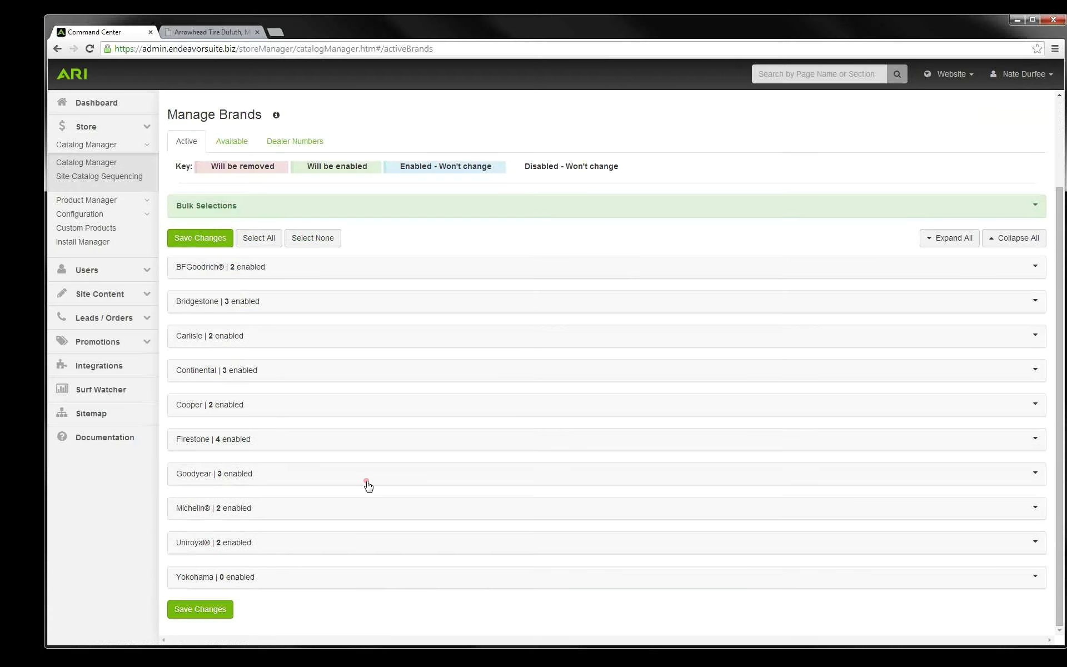
{"action": "left_click", "coordinate": [253, 578]}
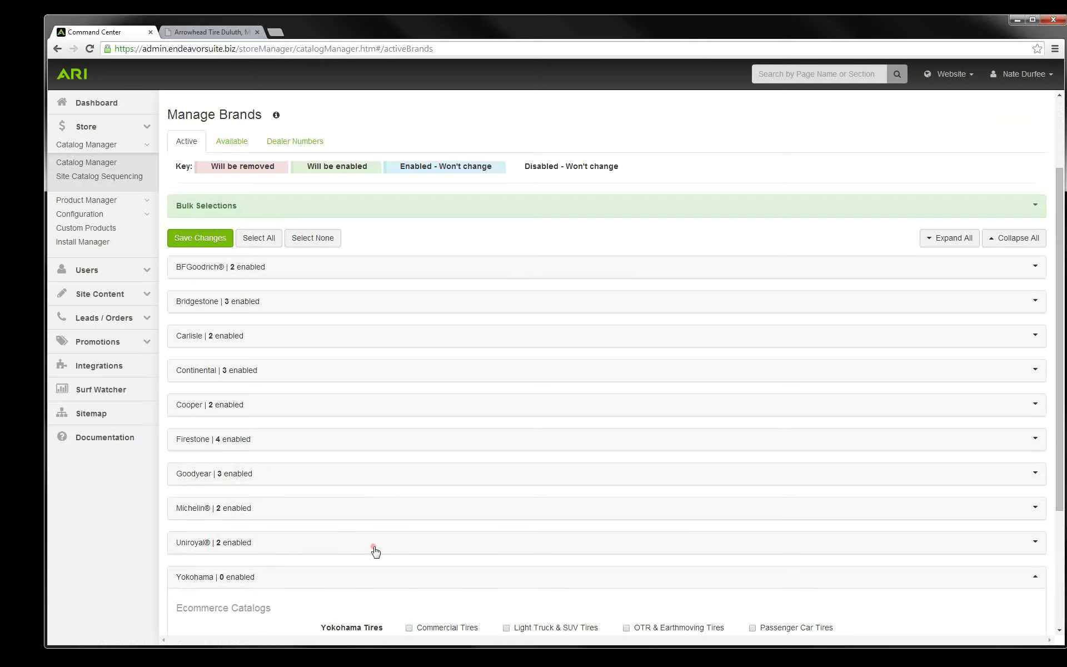
{"action": "scroll", "coordinate": [374, 550], "scroll_direction": "down", "scroll_amount": 2}
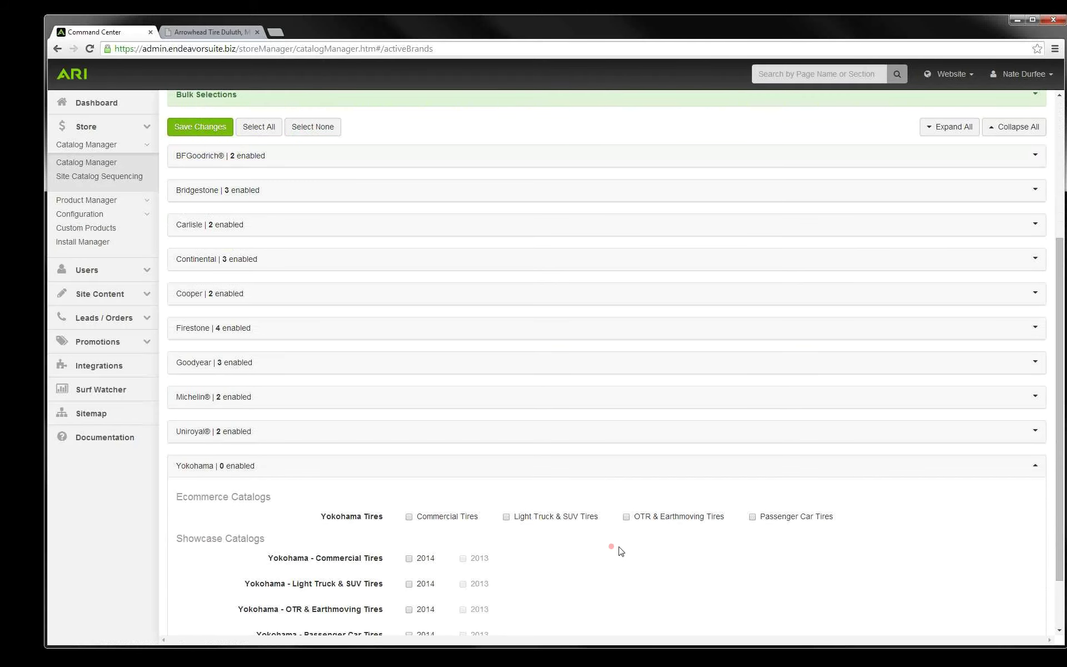
{"action": "left_click", "coordinate": [753, 517]}
{"action": "left_click", "coordinate": [506, 517]}
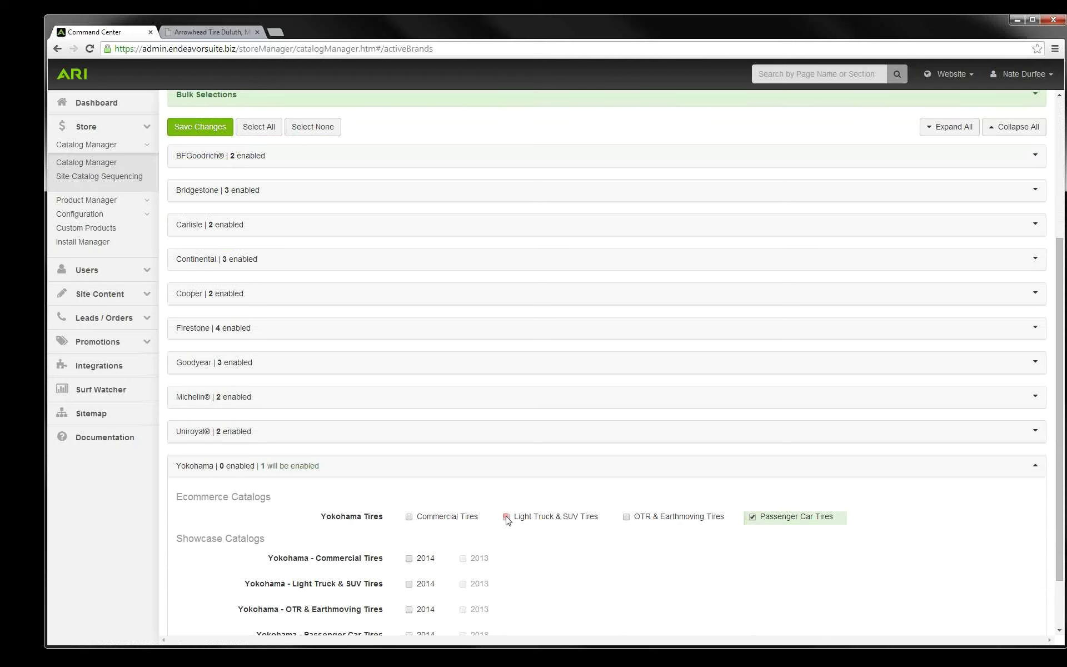
{"action": "scroll", "coordinate": [281, 302], "scroll_direction": "up", "scroll_amount": 2}
{"action": "left_click", "coordinate": [214, 239]}
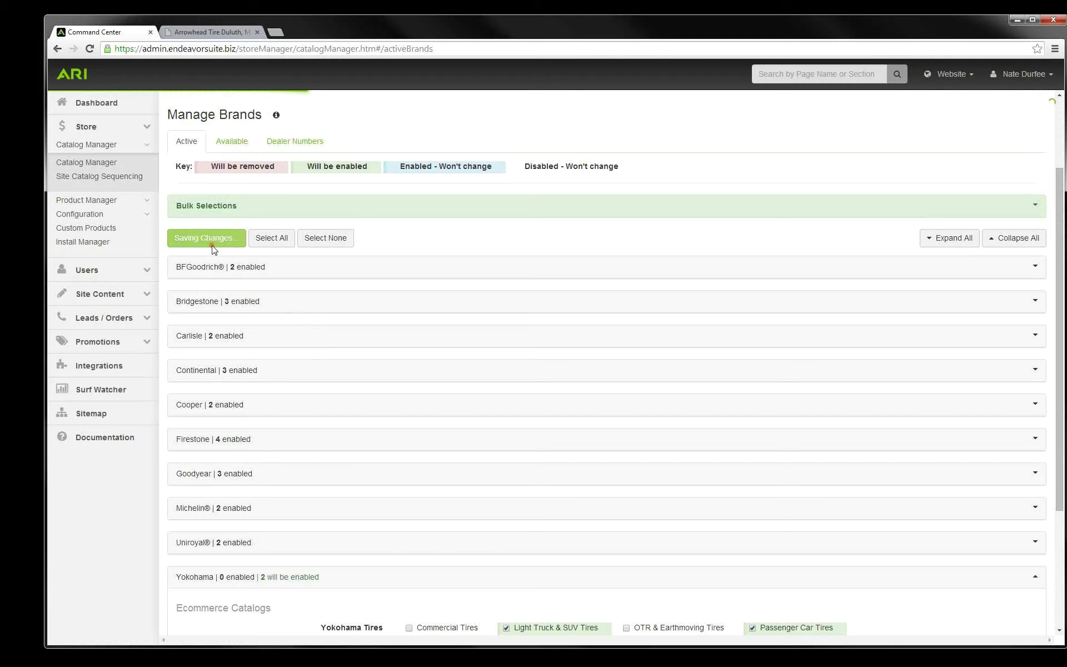
Step: Open the Product Manager and search for products across all Bridgestone ecommerce catalogs
{"action": "left_click", "coordinate": [147, 204]}
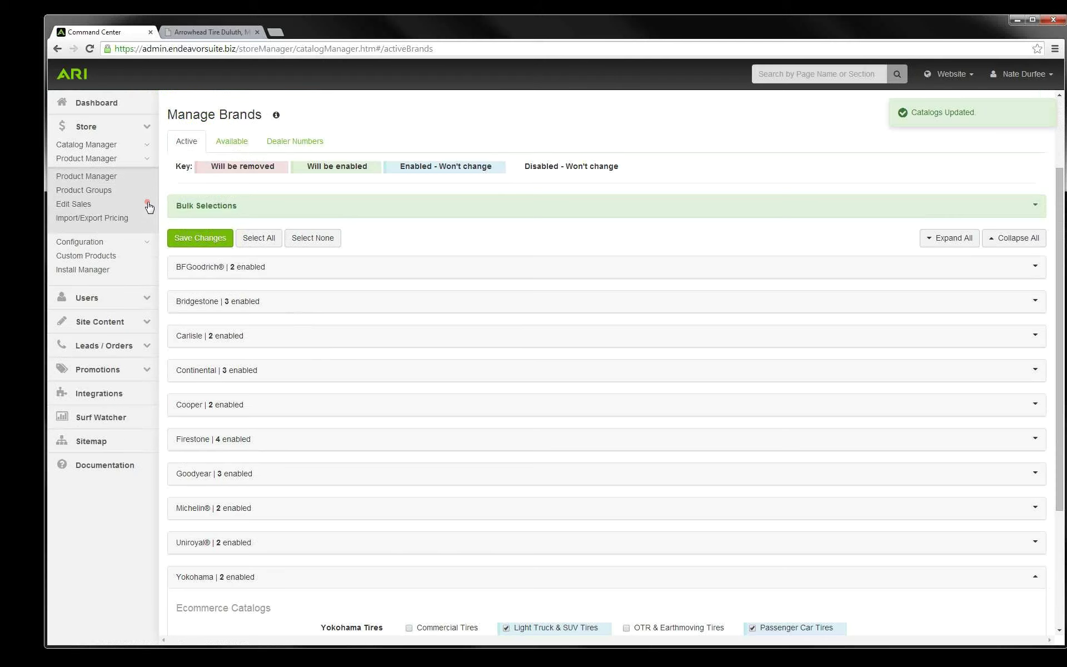
{"action": "left_click", "coordinate": [100, 181]}
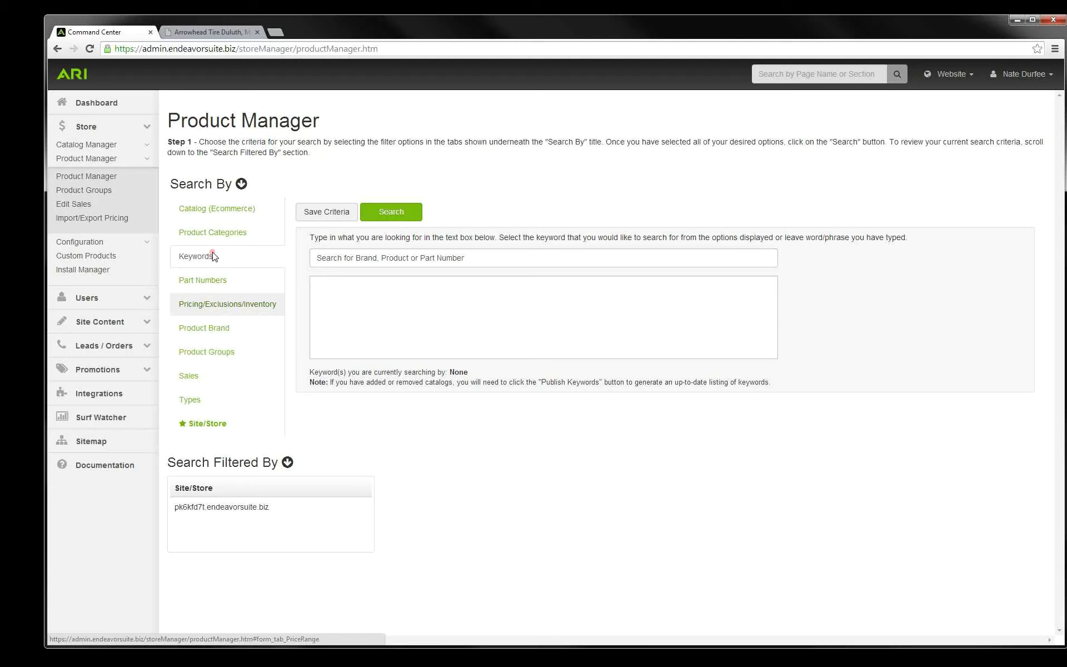
{"action": "left_click", "coordinate": [207, 214]}
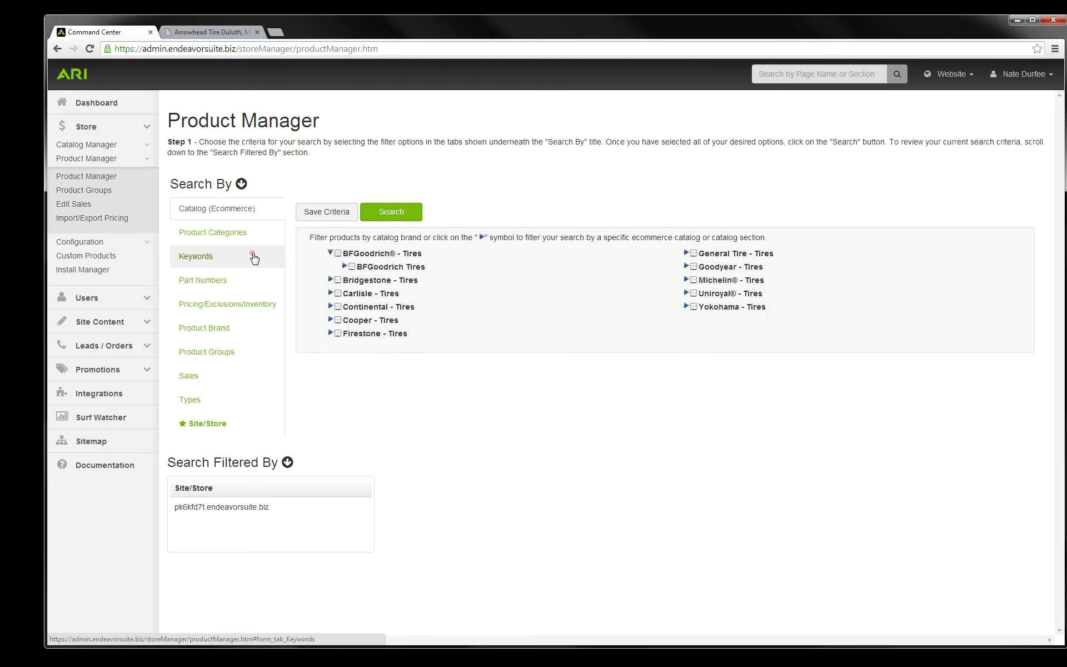
{"action": "left_click", "coordinate": [331, 253]}
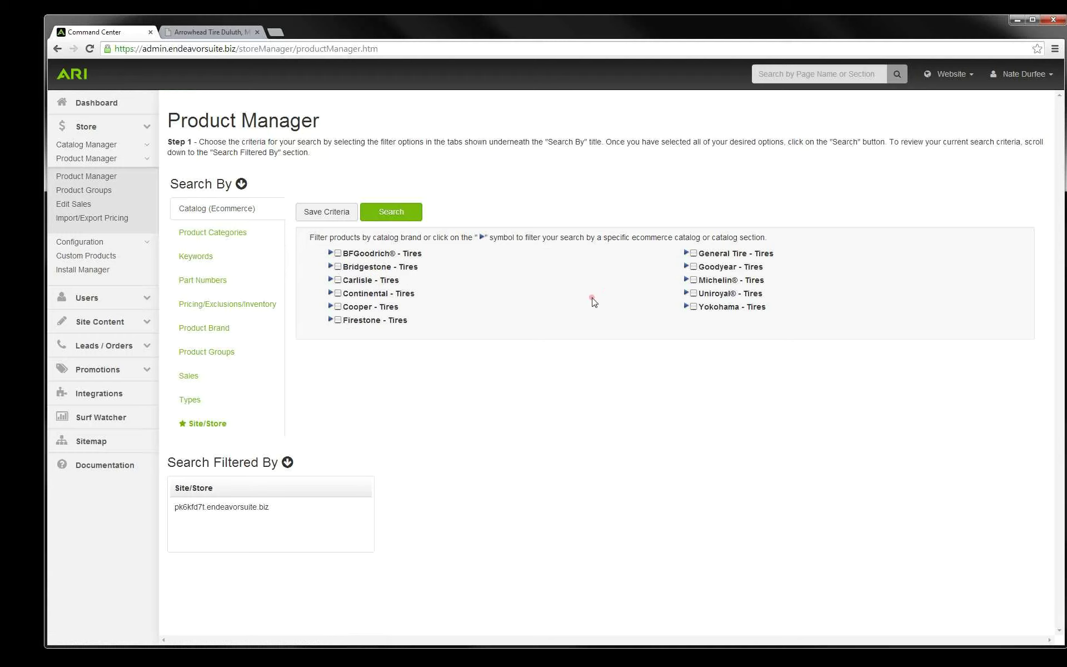
{"action": "left_click", "coordinate": [339, 268]}
{"action": "left_click", "coordinate": [392, 213]}
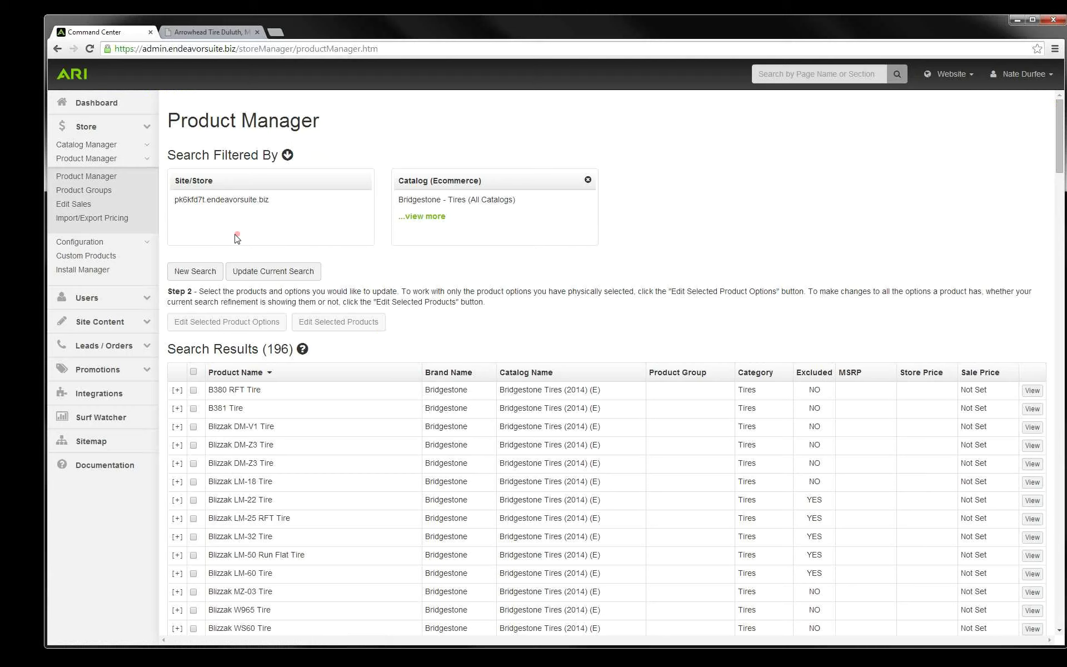
Step: Start a new product search limited to the Passenger Car section of the Bridgestone Tires ecommerce catalog
{"action": "left_click", "coordinate": [198, 276]}
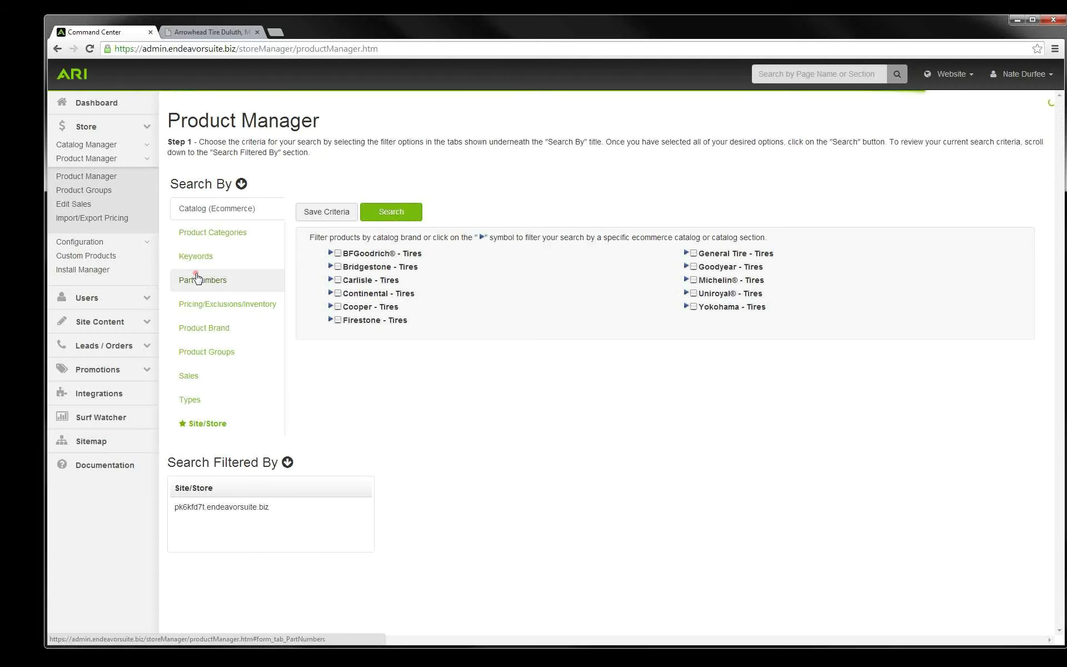
{"action": "left_click", "coordinate": [330, 267]}
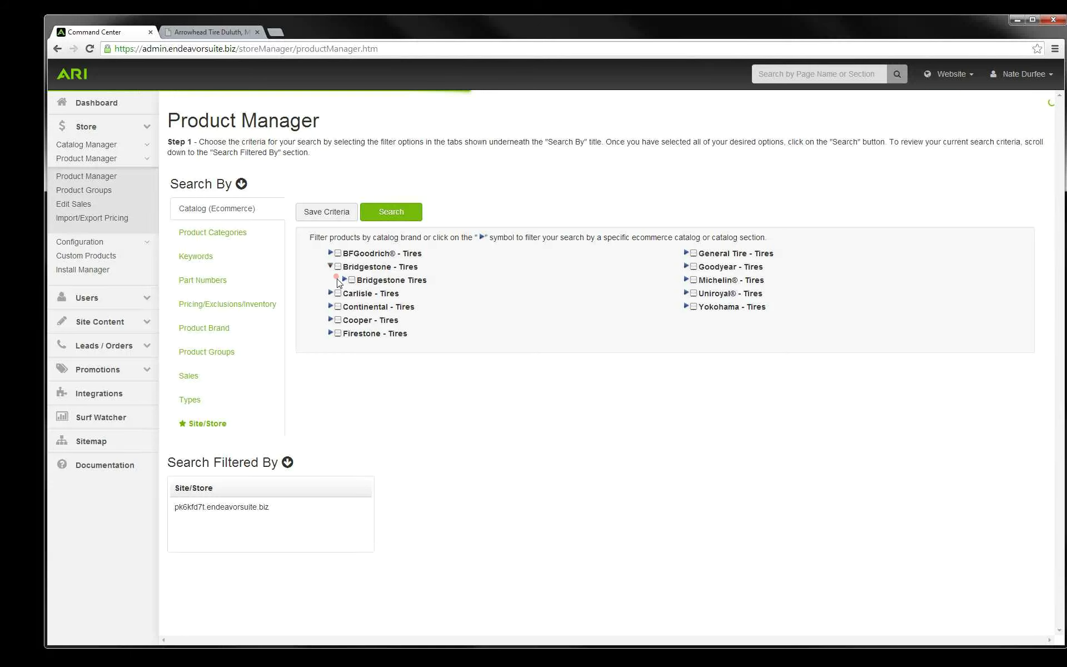
{"action": "left_click", "coordinate": [345, 280]}
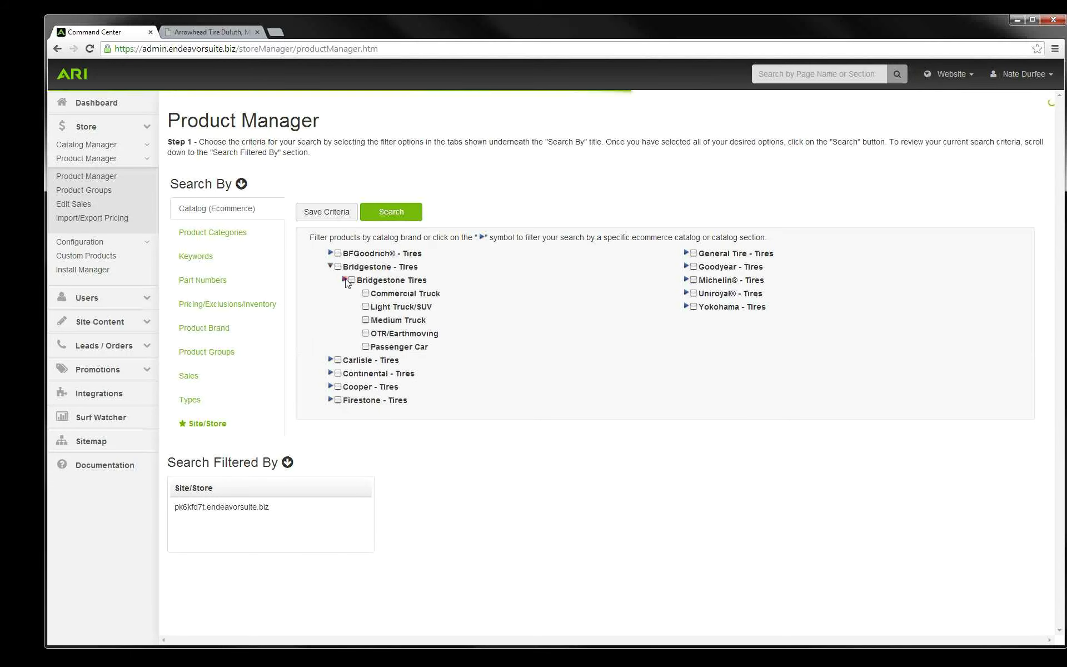
{"action": "left_click", "coordinate": [366, 345]}
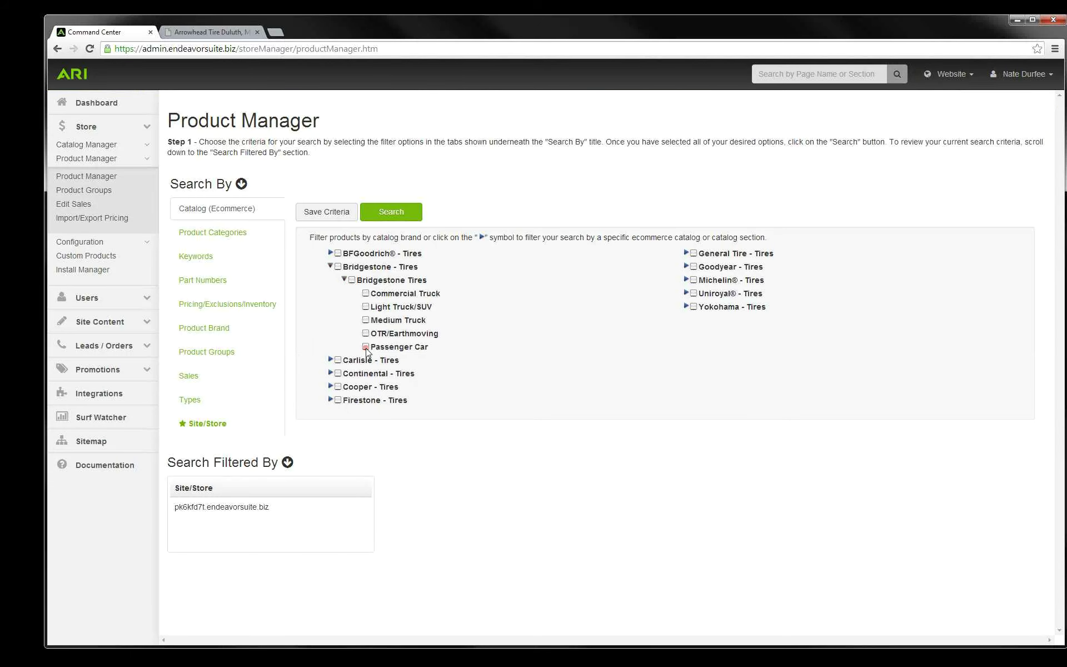
{"action": "left_click", "coordinate": [391, 212]}
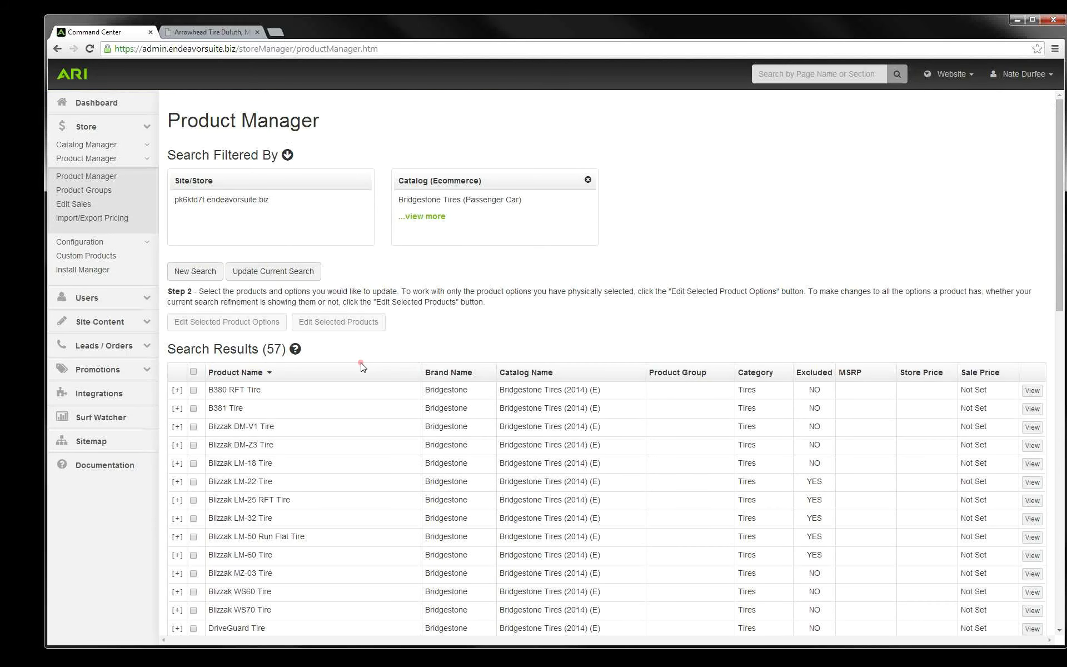
Step: Exclude the Blizzak DM-V1, Blizzak DM-Z3 and Blizzak LM-18 tires from the site and save the change
{"action": "scroll", "coordinate": [360, 361], "scroll_direction": "down", "scroll_amount": 1}
{"action": "scroll", "coordinate": [360, 364], "scroll_direction": "down", "scroll_amount": 1}
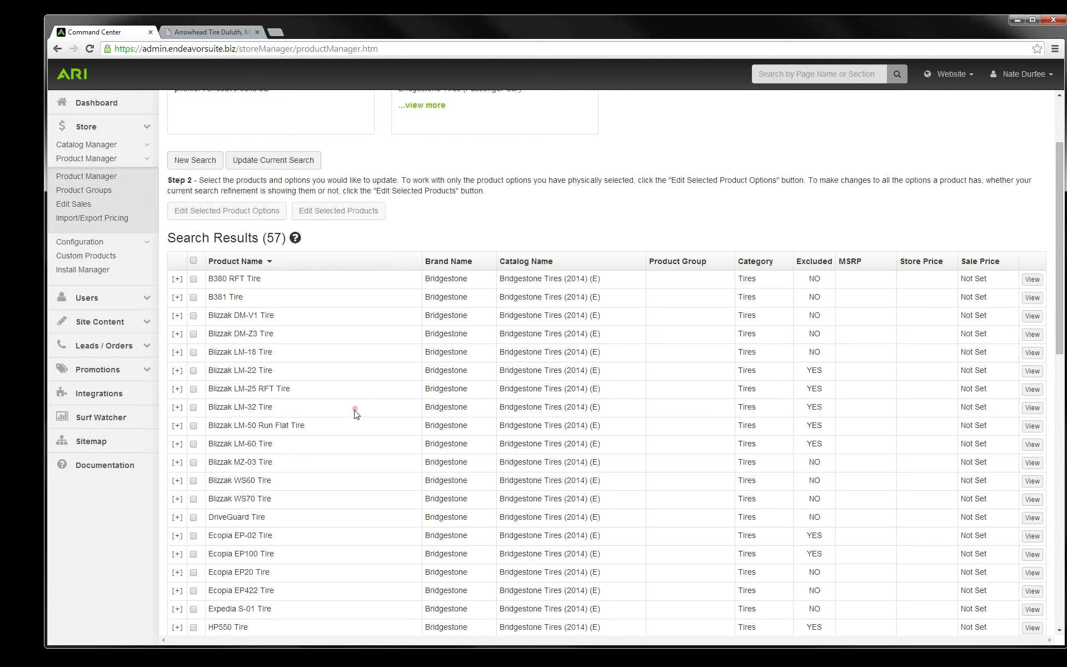
{"action": "left_click", "coordinate": [193, 315]}
{"action": "left_click", "coordinate": [193, 334]}
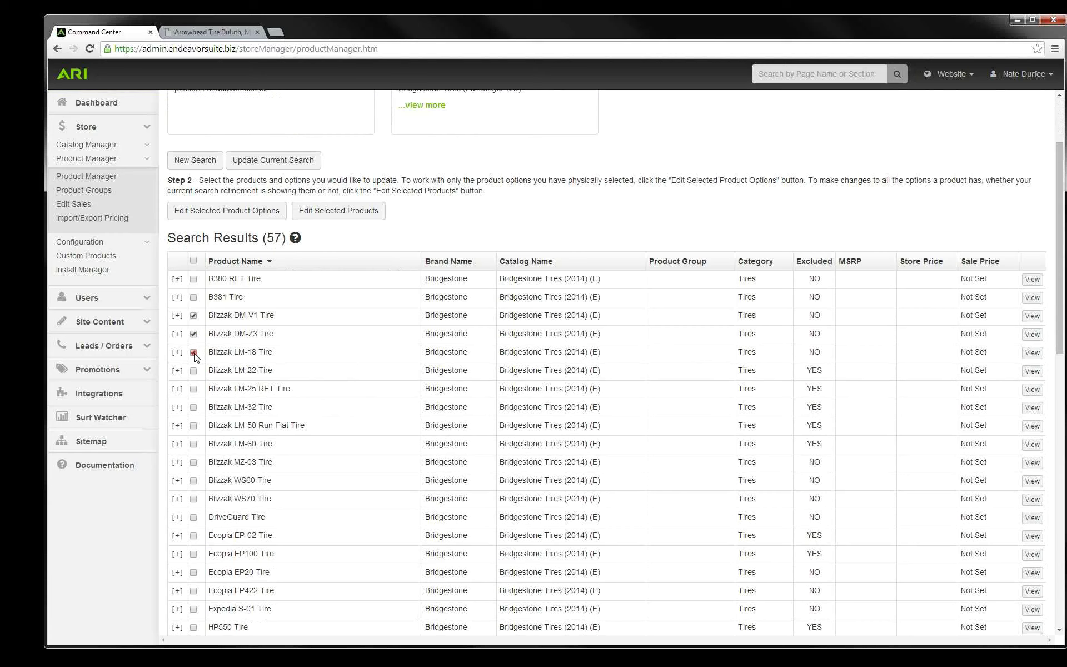
{"action": "left_click", "coordinate": [340, 217]}
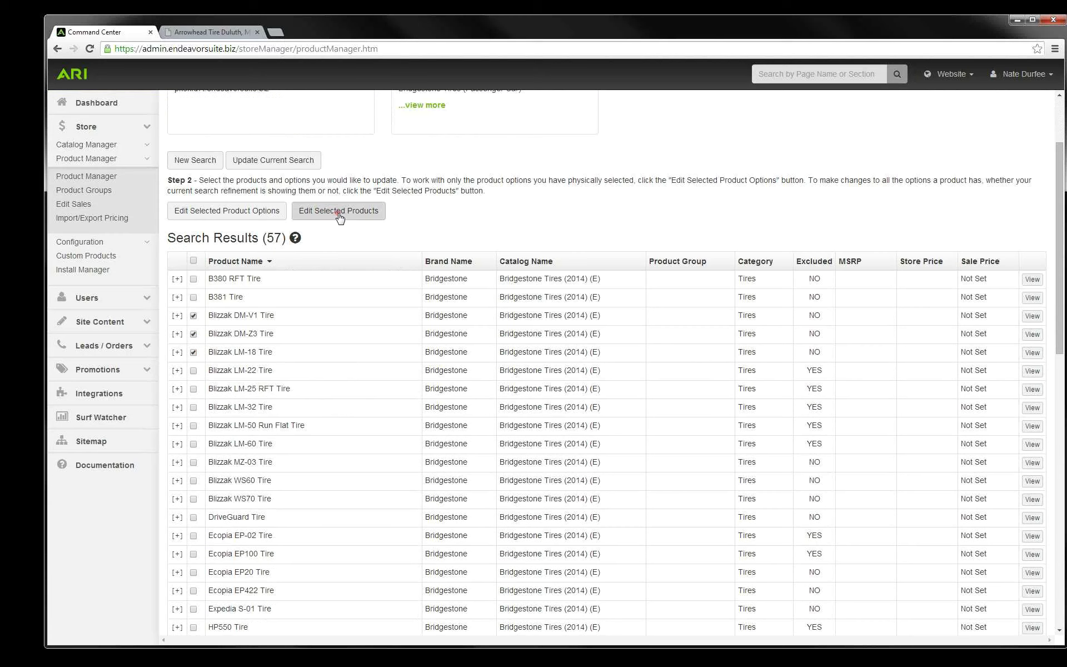
{"action": "left_click", "coordinate": [340, 217]}
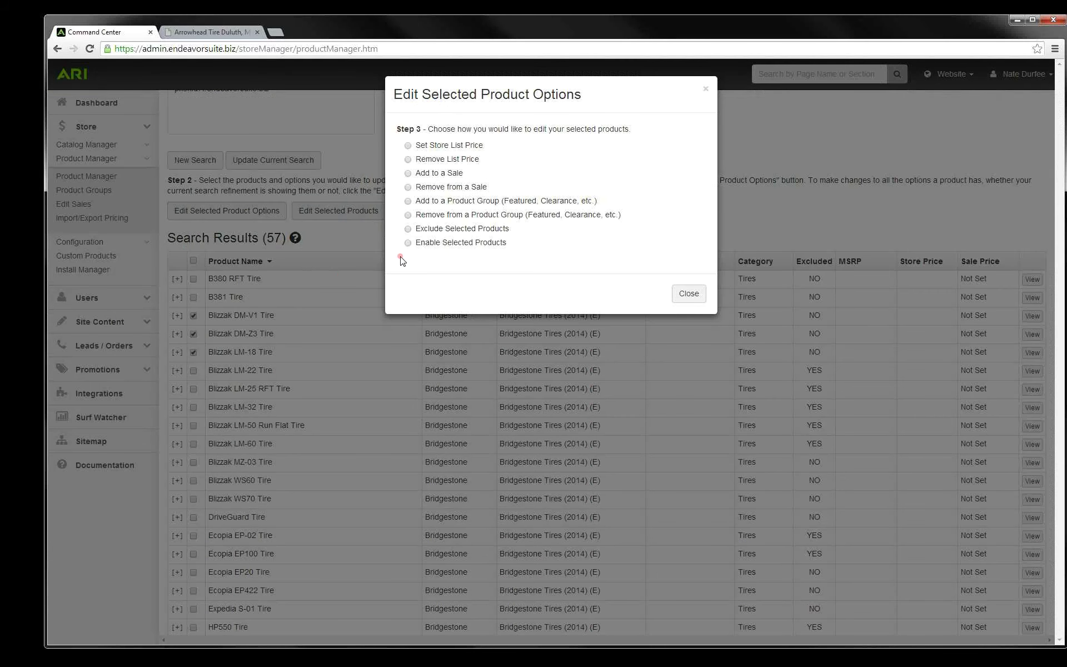
{"action": "left_click", "coordinate": [408, 228]}
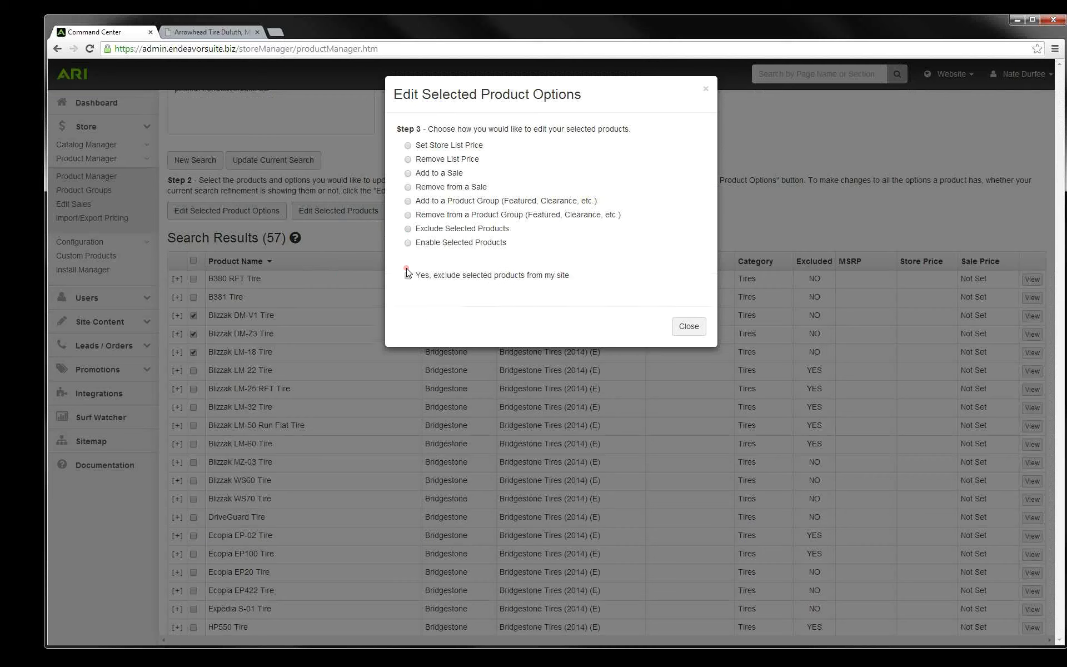
{"action": "left_click", "coordinate": [407, 278]}
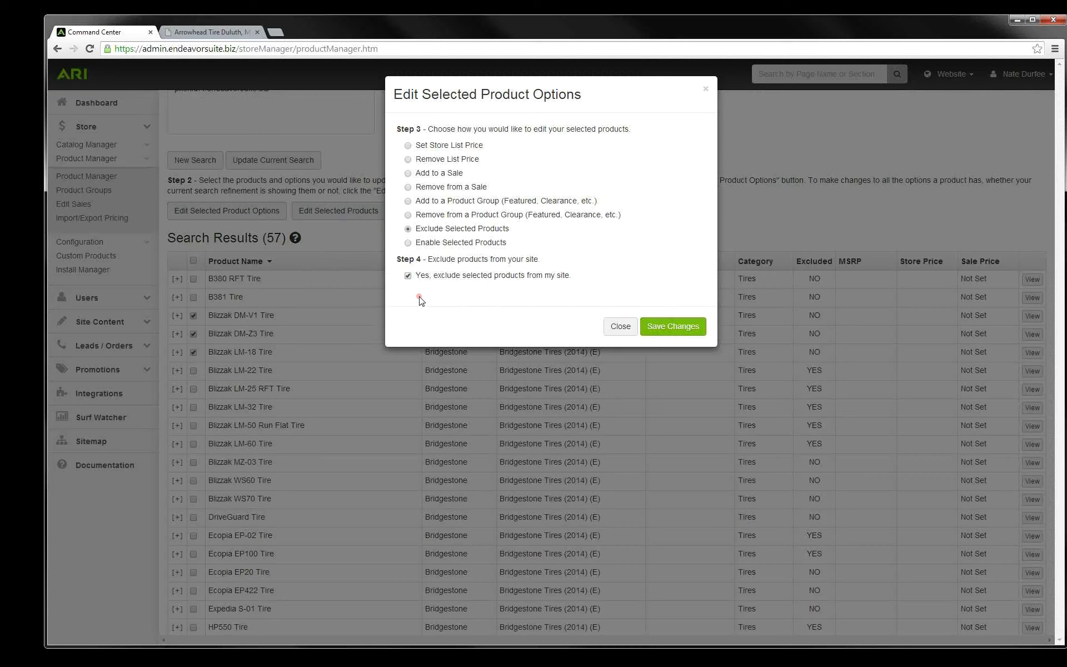
{"action": "left_click", "coordinate": [664, 328]}
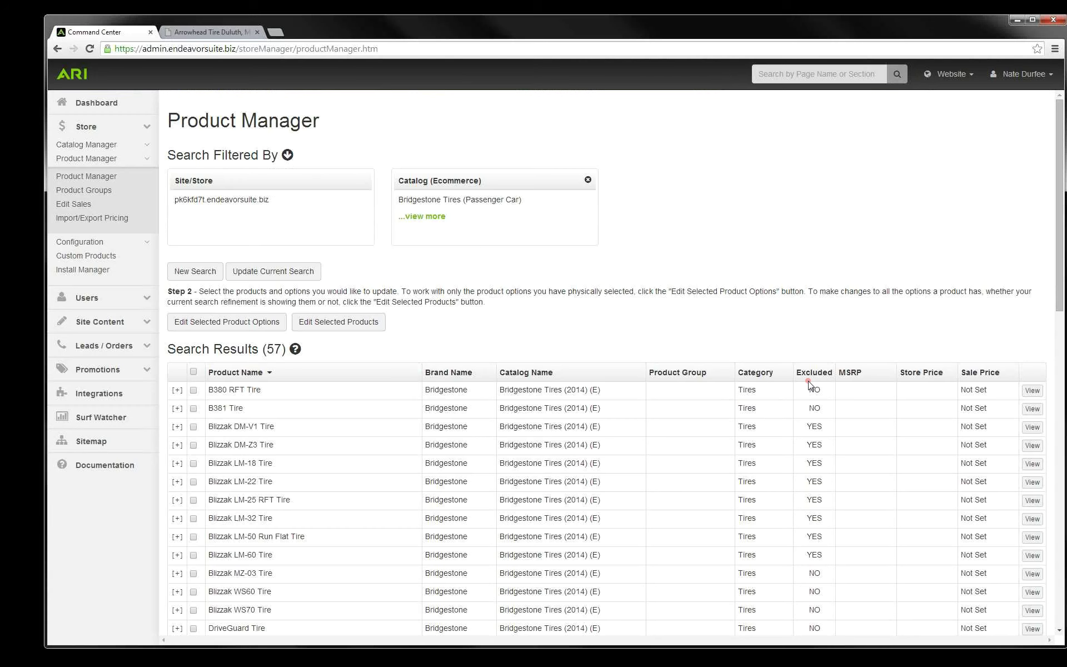
Step: Enable the Blizzak DM-V1, Blizzak DM-Z3 and Blizzak LM-18 tires on the site again and save the change
{"action": "scroll", "coordinate": [808, 384], "scroll_direction": "down", "scroll_amount": 1}
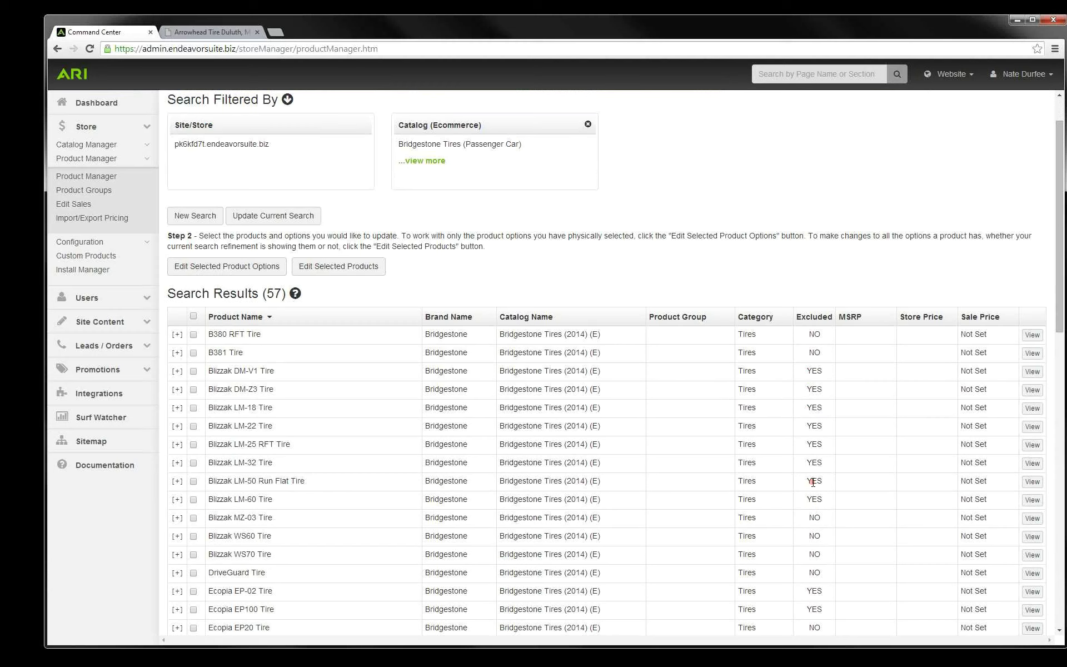
{"action": "left_click", "coordinate": [193, 389]}
{"action": "left_click", "coordinate": [193, 371]}
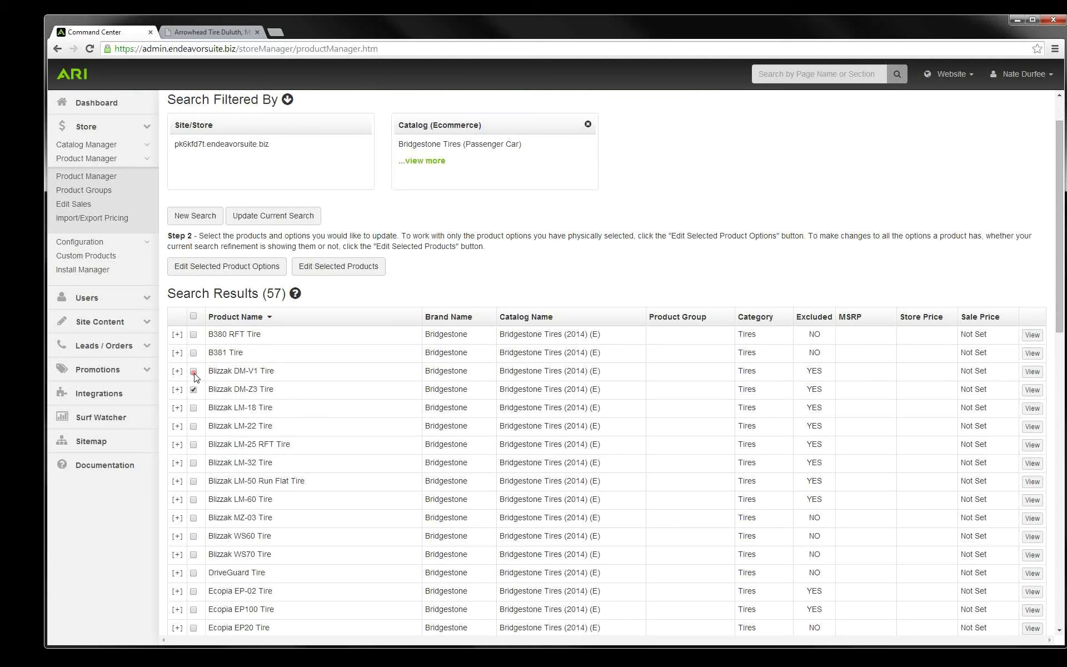
{"action": "left_click", "coordinate": [193, 408]}
{"action": "left_click", "coordinate": [339, 270]}
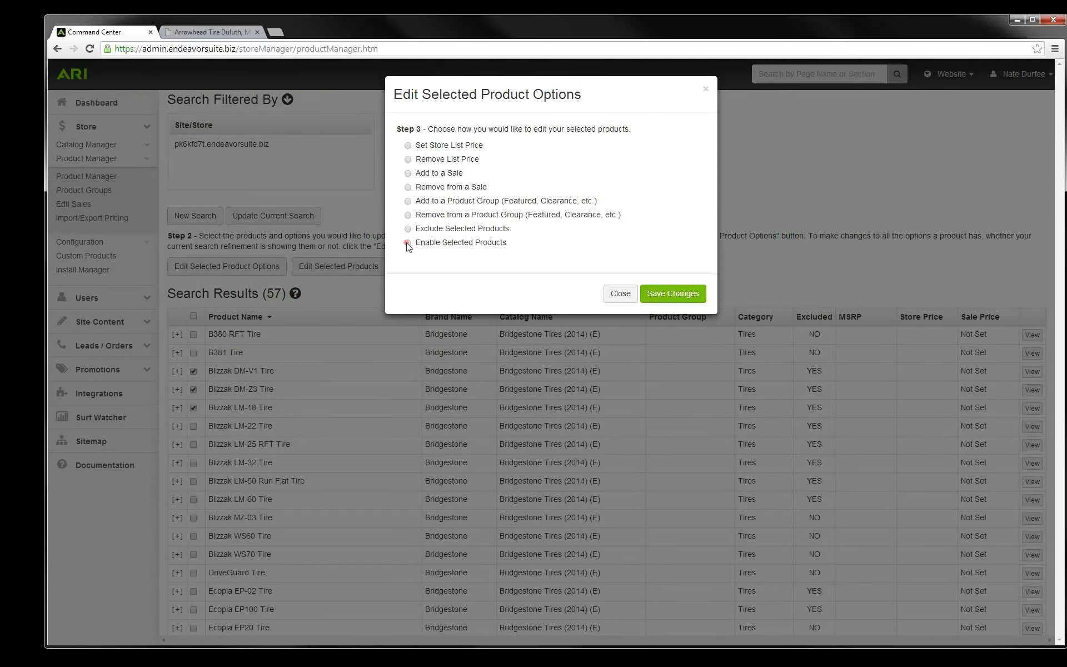
{"action": "left_click", "coordinate": [408, 243]}
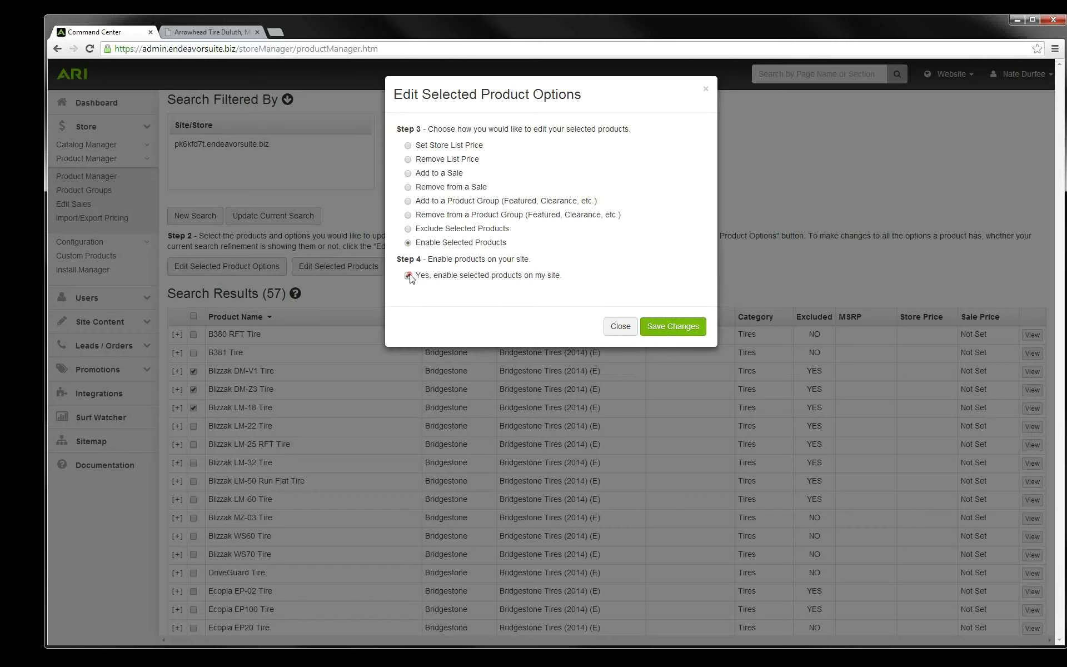
{"action": "left_click", "coordinate": [658, 330]}
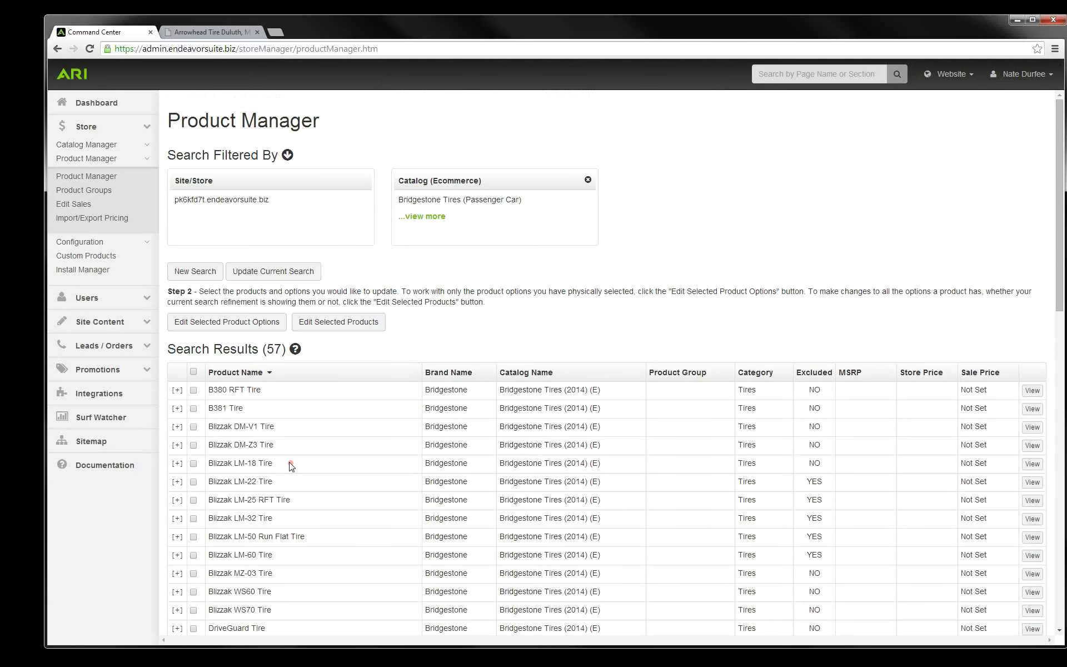
Step: Add the DriveGuard, Ecopia EP20, Potenza G019 Grid, Turanza ER30, Turanza ER33 and Turanza with Serenity Technology tires to the Featured Items group and save
{"action": "scroll", "coordinate": [286, 466], "scroll_direction": "down", "scroll_amount": 2}
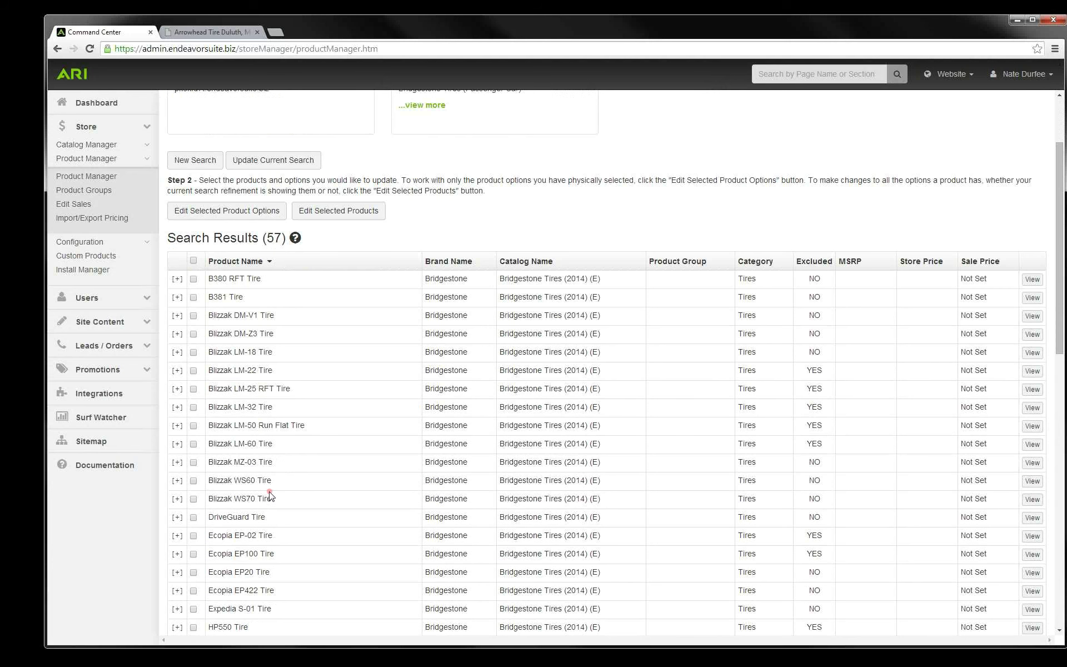
{"action": "left_click", "coordinate": [194, 517]}
{"action": "scroll", "coordinate": [195, 520], "scroll_direction": "down", "scroll_amount": 1}
{"action": "left_click", "coordinate": [194, 516]}
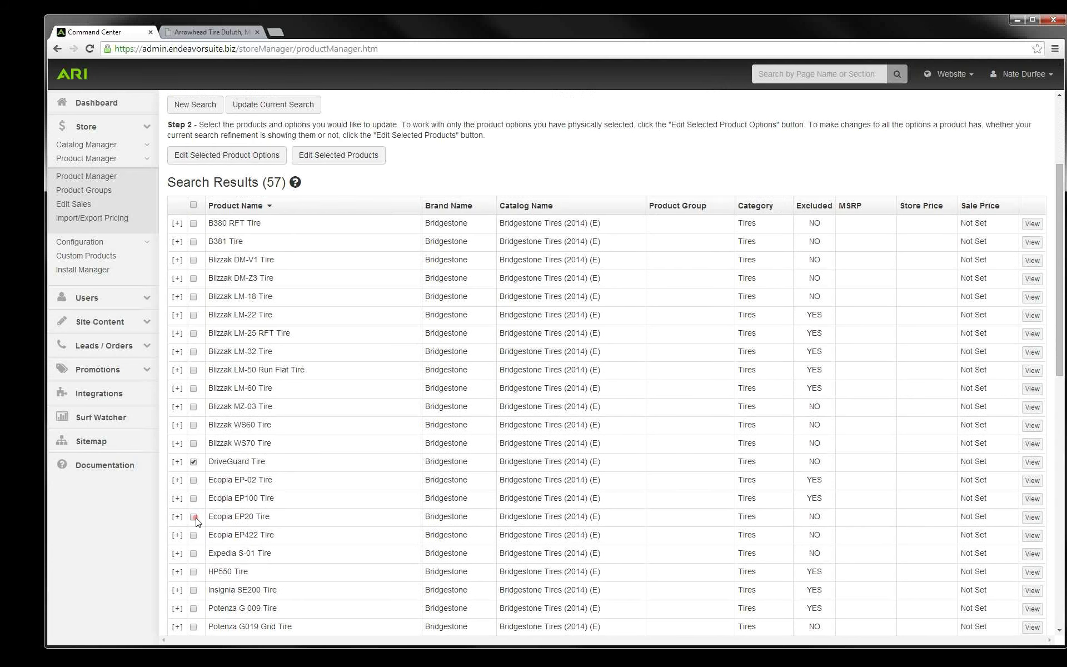
{"action": "left_click", "coordinate": [194, 535]}
{"action": "scroll", "coordinate": [196, 538], "scroll_direction": "down", "scroll_amount": 1}
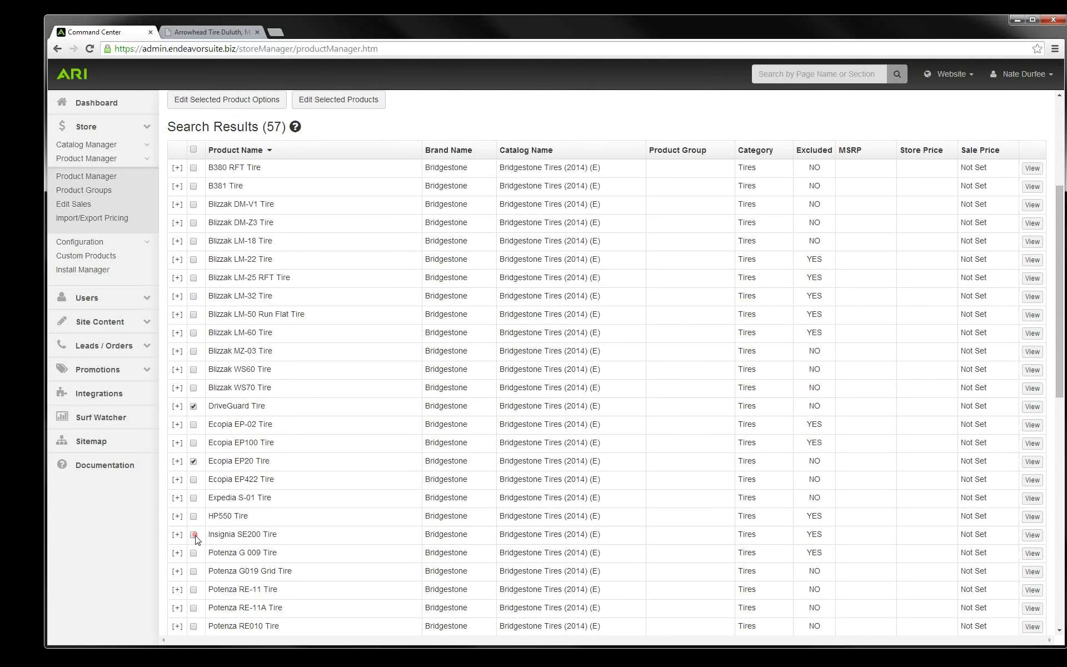
{"action": "left_click", "coordinate": [194, 572]}
{"action": "scroll", "coordinate": [196, 575], "scroll_direction": "down", "scroll_amount": 6}
{"action": "left_click", "coordinate": [194, 568]}
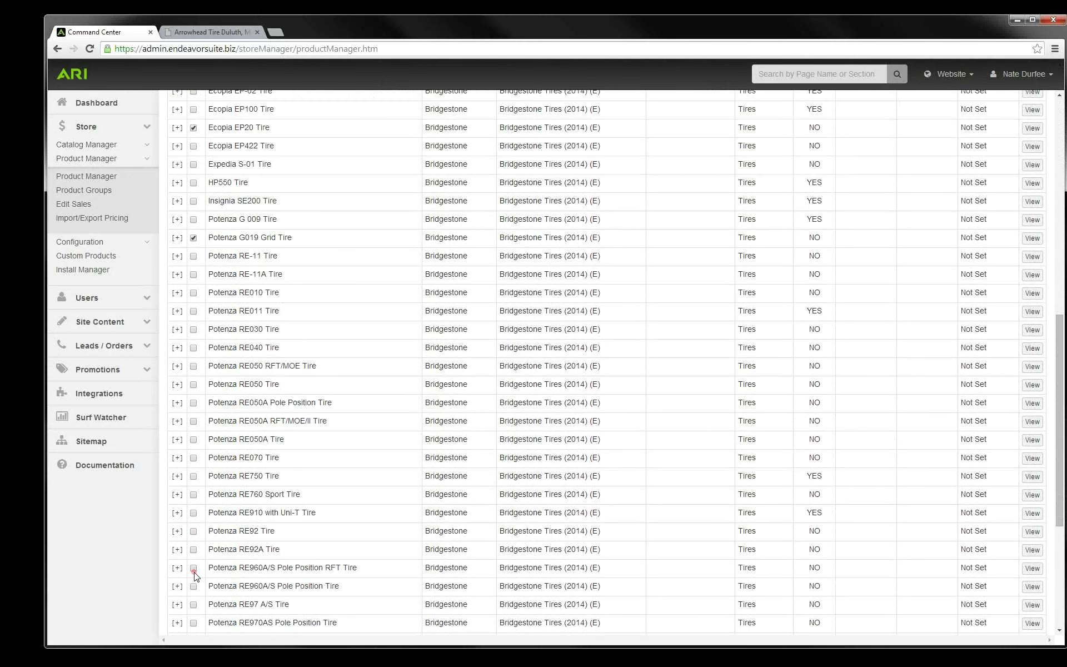
{"action": "scroll", "coordinate": [195, 575], "scroll_direction": "down", "scroll_amount": 4}
{"action": "left_click", "coordinate": [194, 549]}
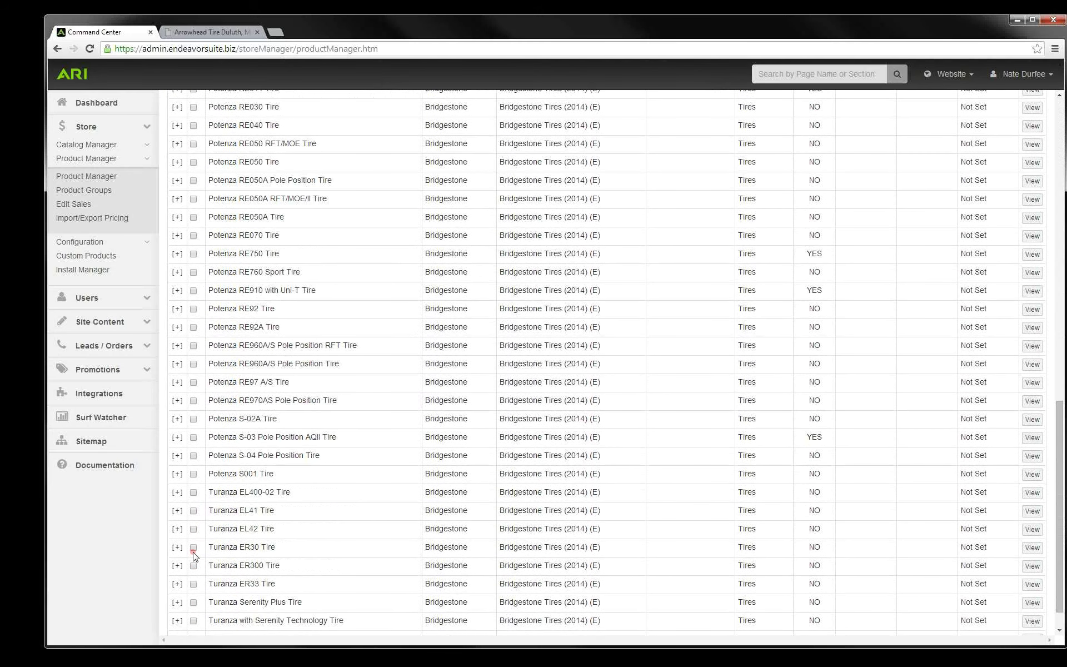
{"action": "left_click", "coordinate": [193, 583]}
{"action": "left_click", "coordinate": [194, 551]}
{"action": "scroll", "coordinate": [195, 553], "scroll_direction": "down", "scroll_amount": 1}
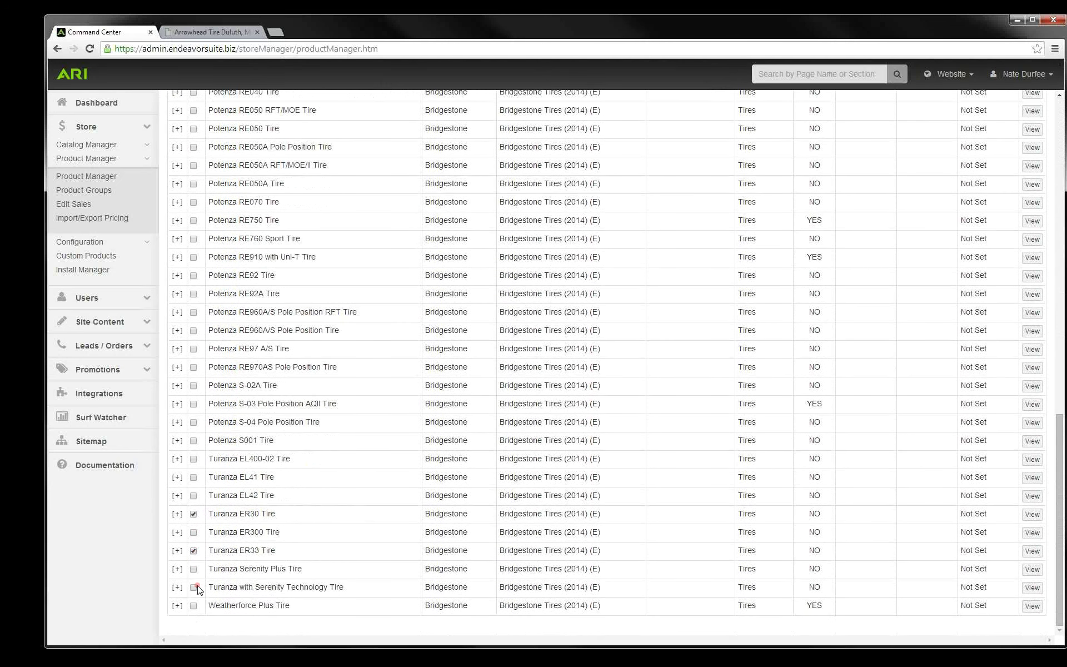
{"action": "scroll", "coordinate": [309, 520], "scroll_direction": "up", "scroll_amount": 1}
{"action": "scroll", "coordinate": [309, 521], "scroll_direction": "up", "scroll_amount": 10}
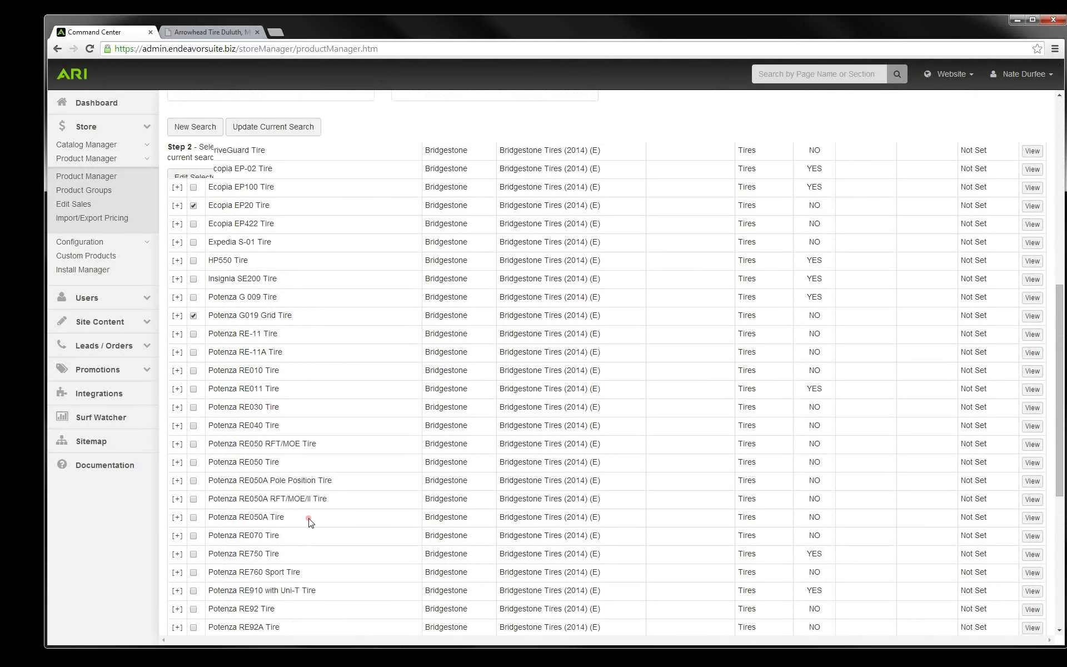
{"action": "left_click", "coordinate": [340, 179]}
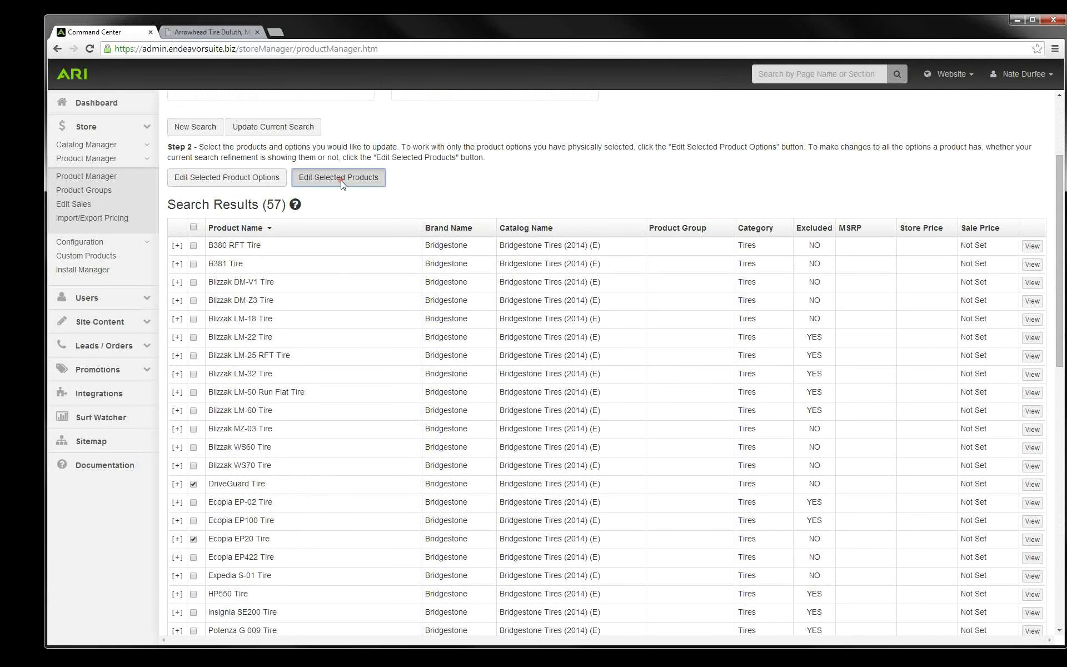
{"action": "left_click", "coordinate": [404, 201]}
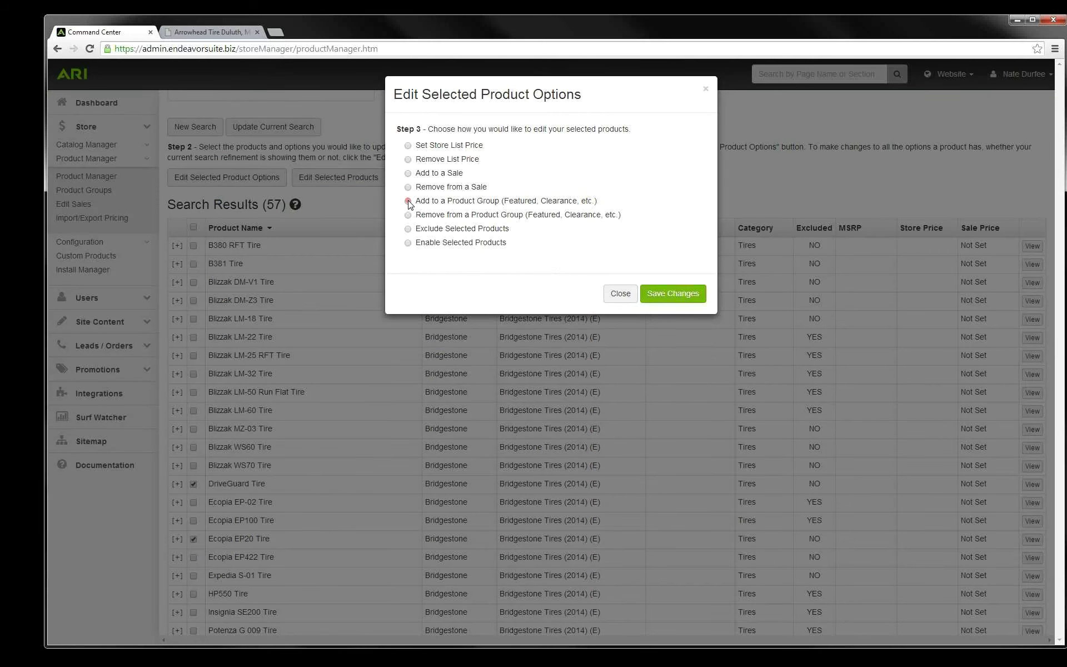
{"action": "left_click", "coordinate": [407, 201]}
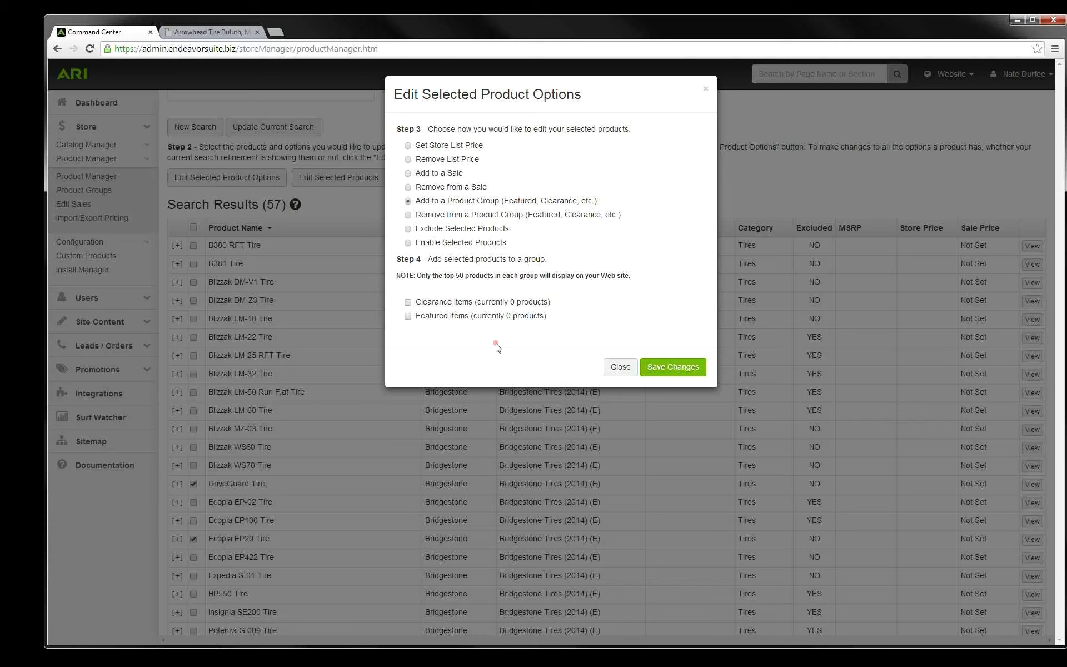
{"action": "left_click", "coordinate": [408, 316]}
{"action": "left_click", "coordinate": [433, 334]}
{"action": "left_click", "coordinate": [657, 368]}
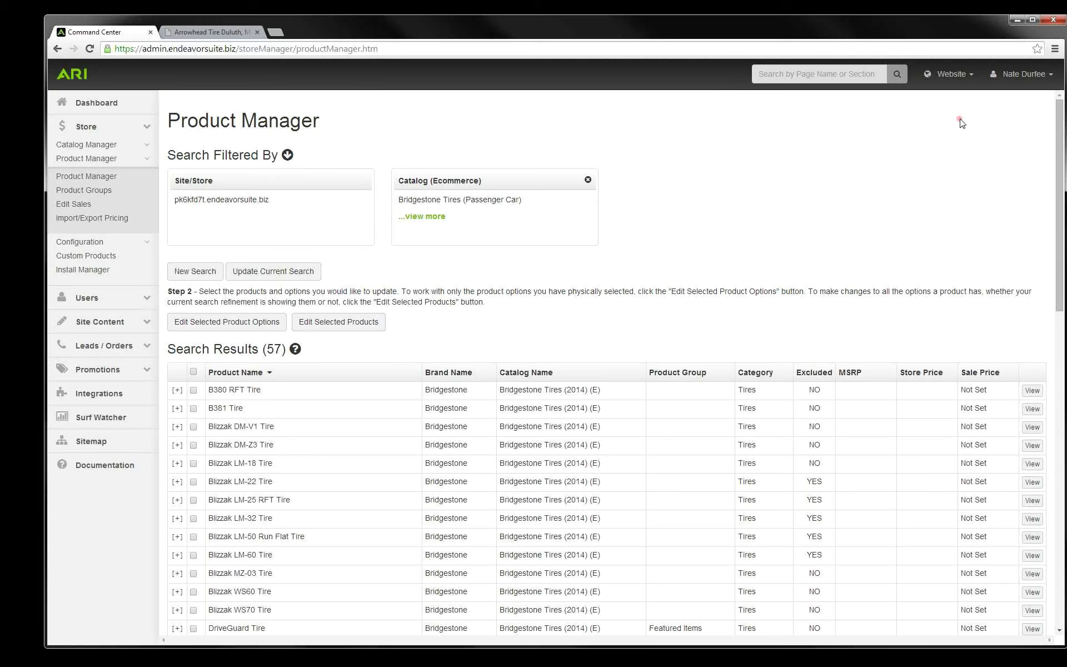
Step: Publish the website changes, and reload the Arrowhead Tire home page to check its Featured Items section
{"action": "left_click", "coordinate": [969, 81]}
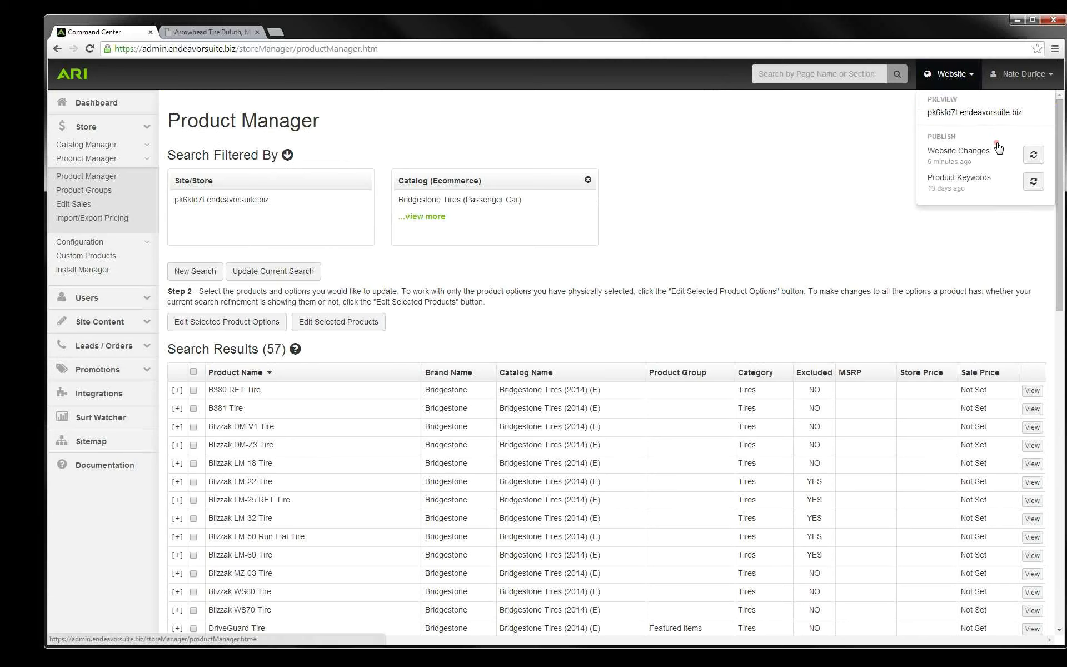
{"action": "left_click", "coordinate": [1032, 156]}
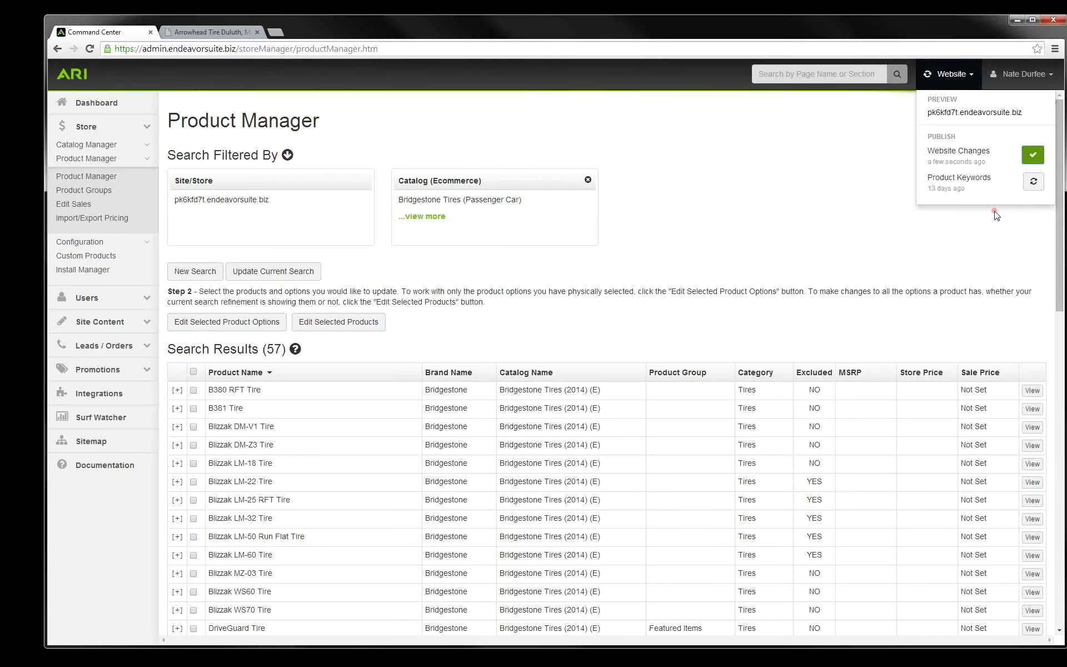
{"action": "left_click", "coordinate": [231, 31]}
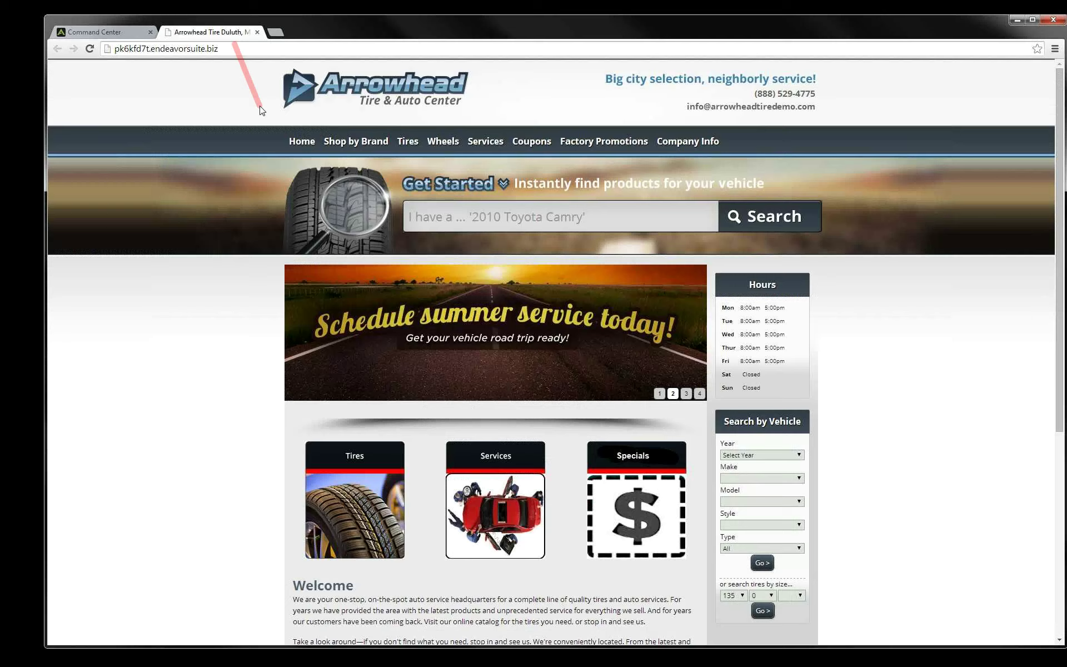
{"action": "scroll", "coordinate": [265, 261], "scroll_direction": "down", "scroll_amount": 4}
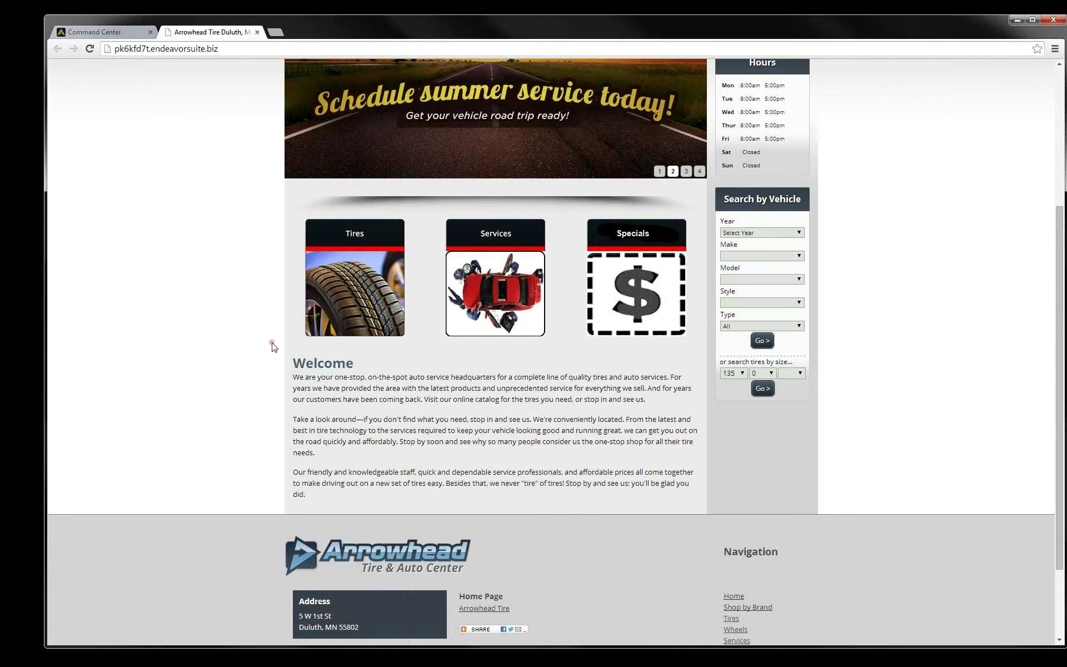
{"action": "left_click", "coordinate": [91, 53]}
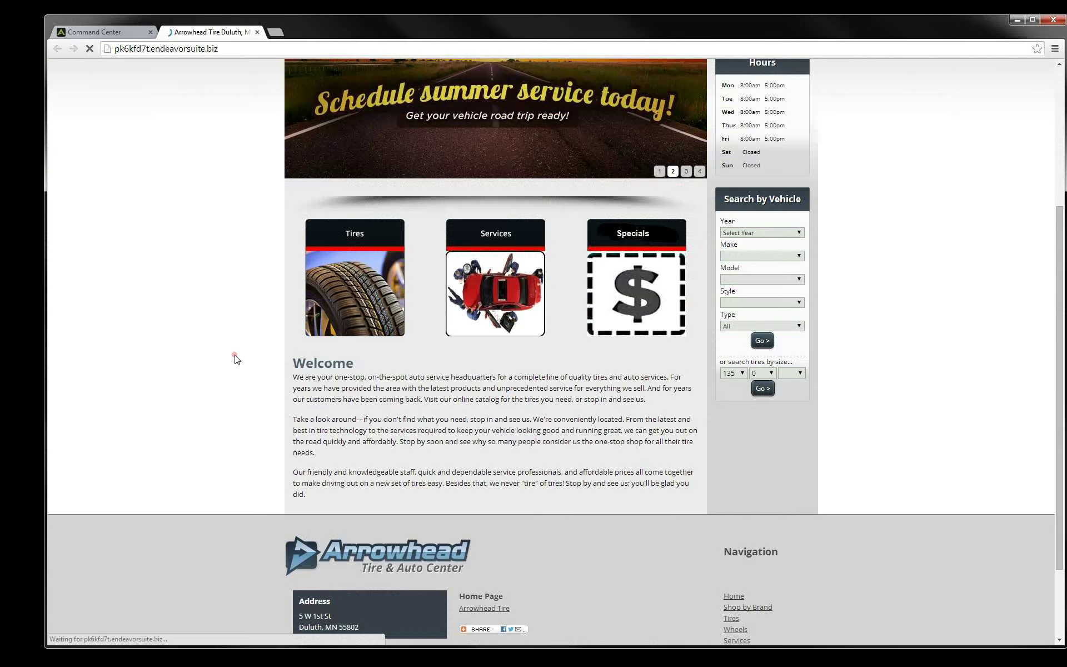
{"action": "scroll", "coordinate": [236, 358], "scroll_direction": "down", "scroll_amount": 4}
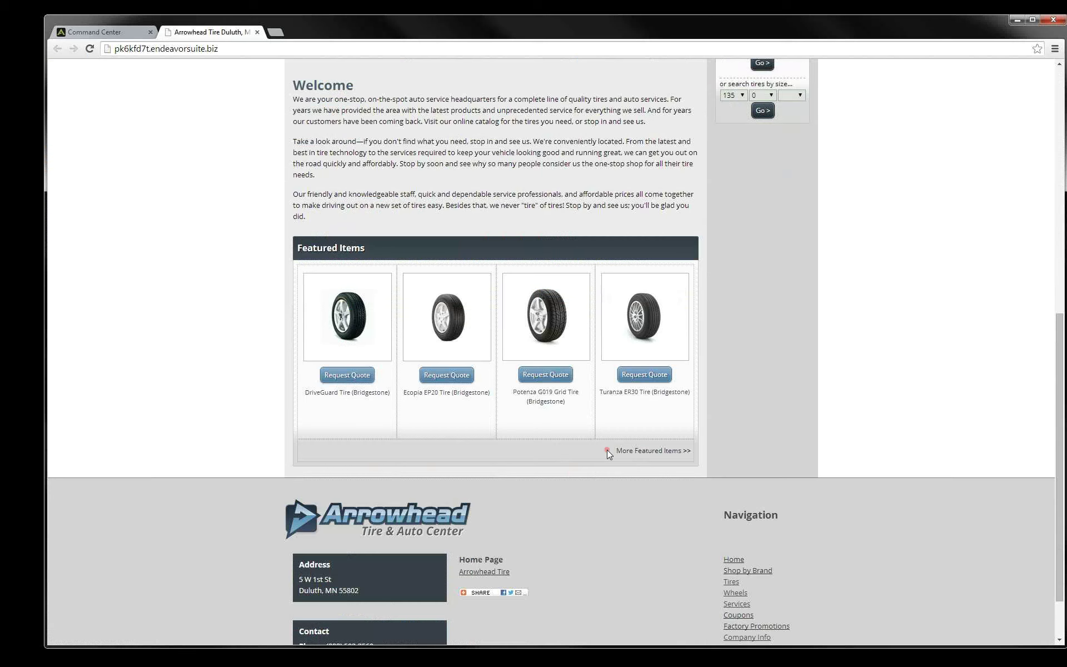
Step: Review the site's full featured products list, and examine how the Featured Items section appears on the home page
{"action": "left_click", "coordinate": [638, 451]}
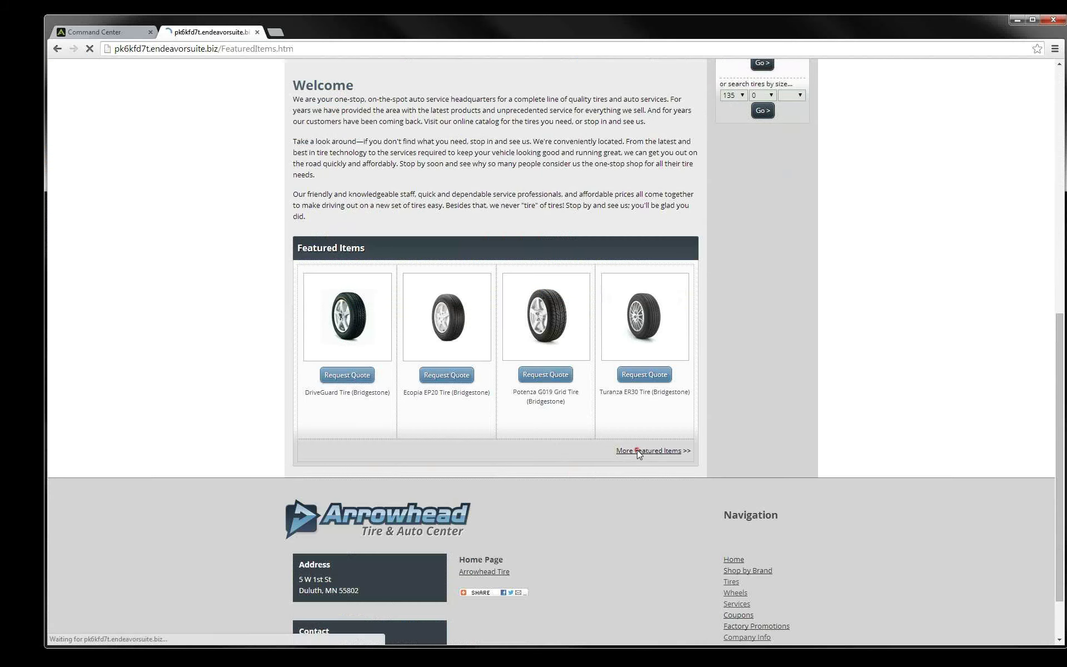
{"action": "scroll", "coordinate": [271, 391], "scroll_direction": "down", "scroll_amount": 2}
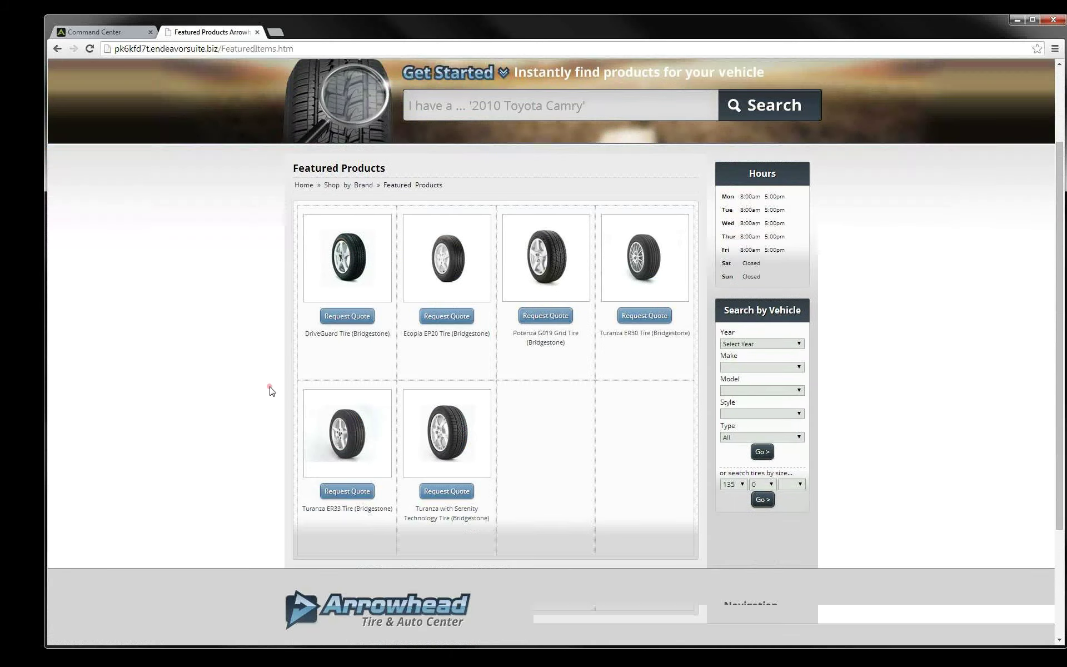
{"action": "scroll", "coordinate": [270, 391], "scroll_direction": "up", "scroll_amount": 1}
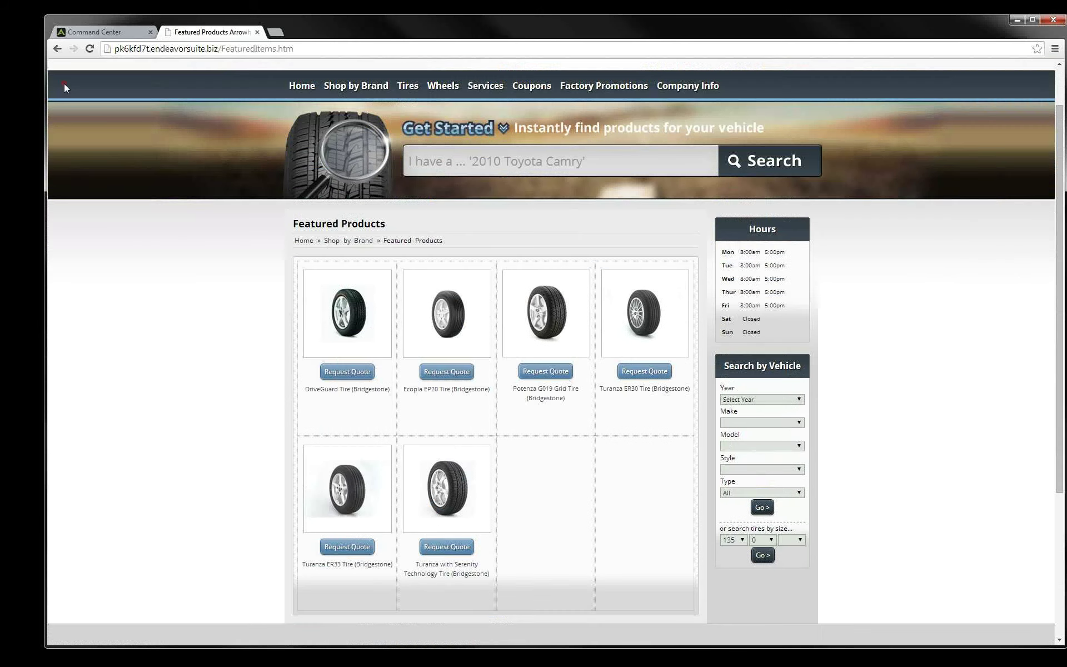
{"action": "left_click", "coordinate": [57, 49]}
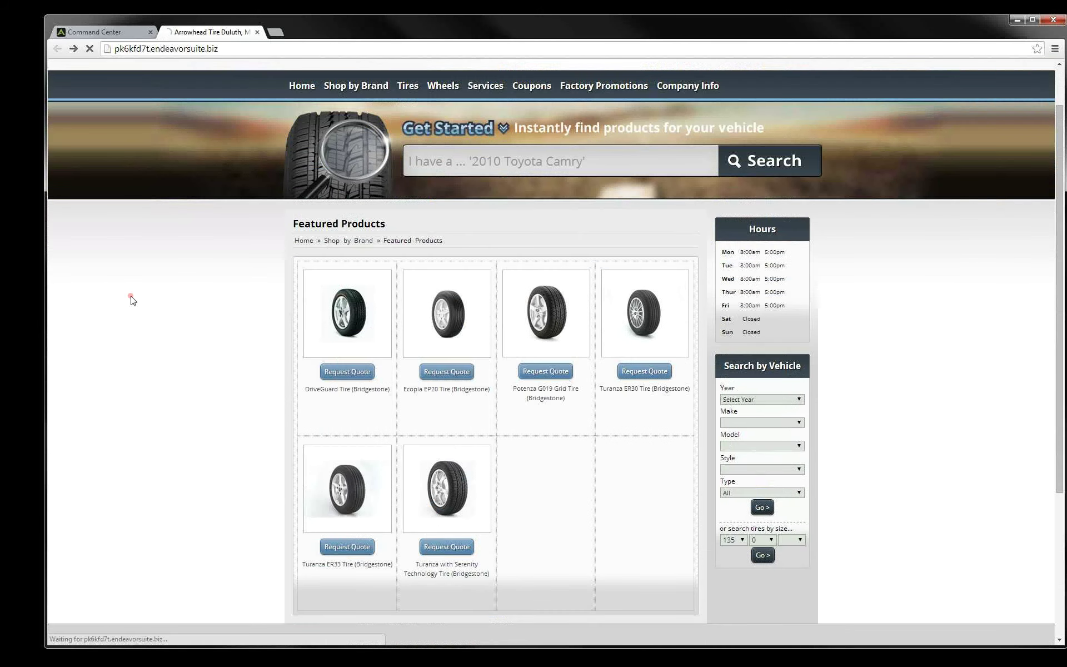
{"action": "scroll", "coordinate": [234, 439], "scroll_direction": "down", "scroll_amount": 3}
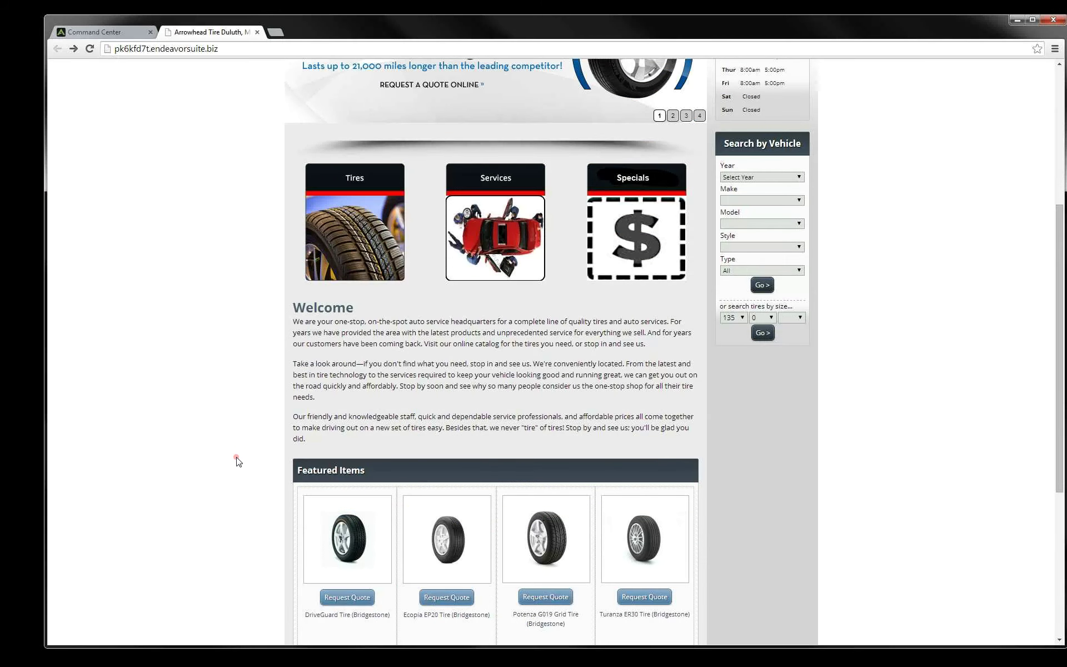
{"action": "scroll", "coordinate": [236, 461], "scroll_direction": "down", "scroll_amount": 1}
{"action": "scroll", "coordinate": [241, 477], "scroll_direction": "down", "scroll_amount": 2}
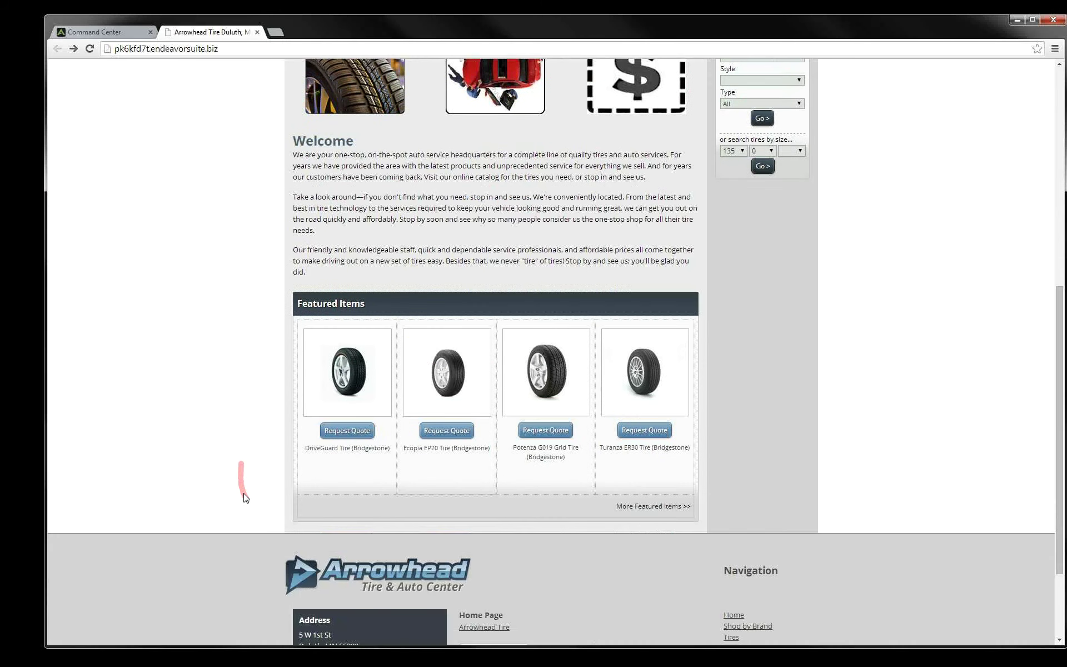
{"action": "scroll", "coordinate": [260, 509], "scroll_direction": "down", "scroll_amount": 2}
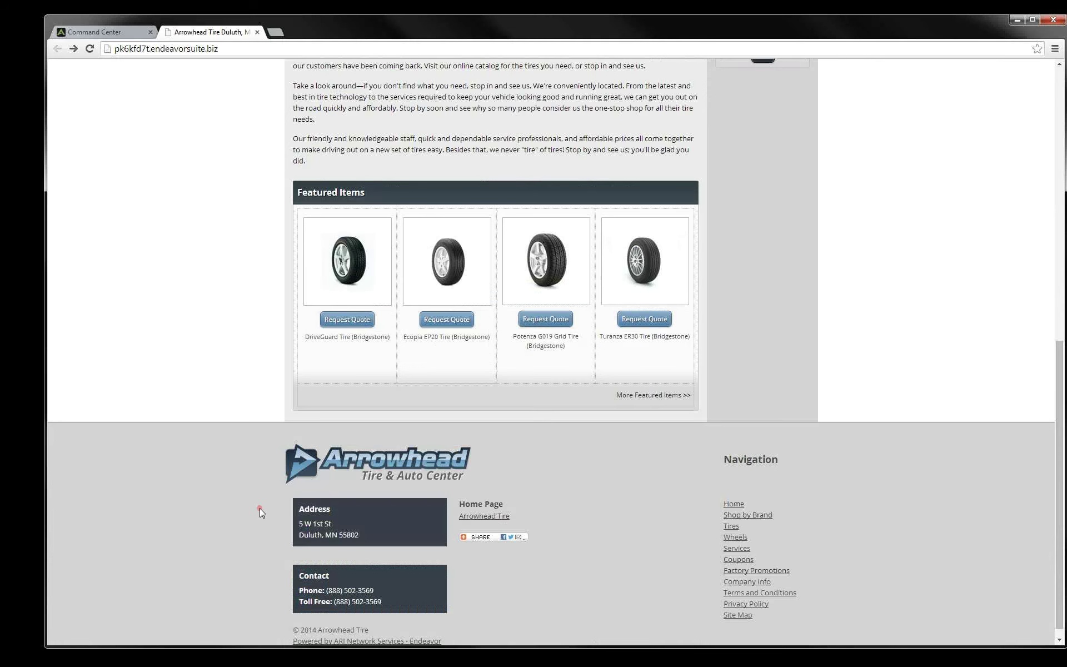
{"action": "scroll", "coordinate": [259, 507], "scroll_direction": "up", "scroll_amount": 10}
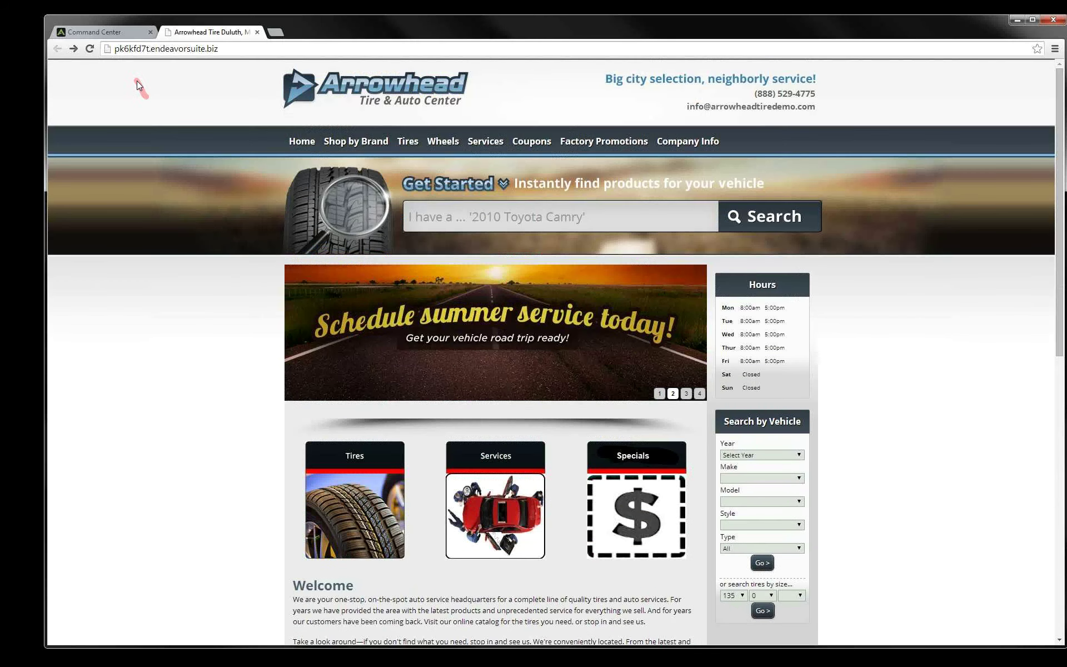
Step: Return to the Command Center and add a custom product group on the Product Groups page
{"action": "left_click", "coordinate": [127, 35]}
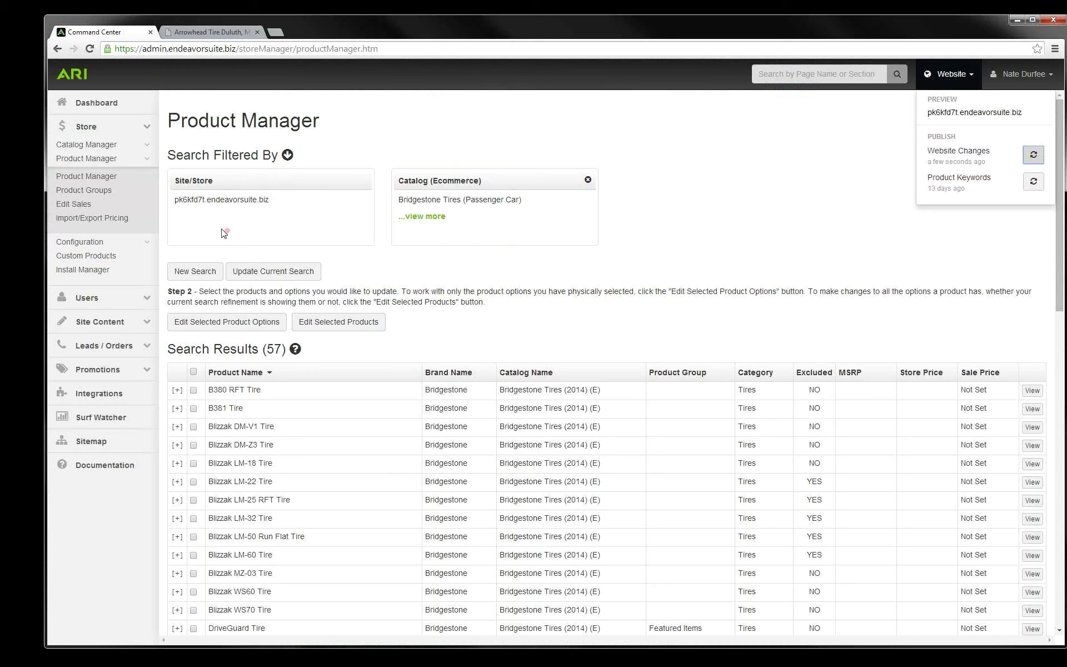
{"action": "left_click", "coordinate": [100, 191]}
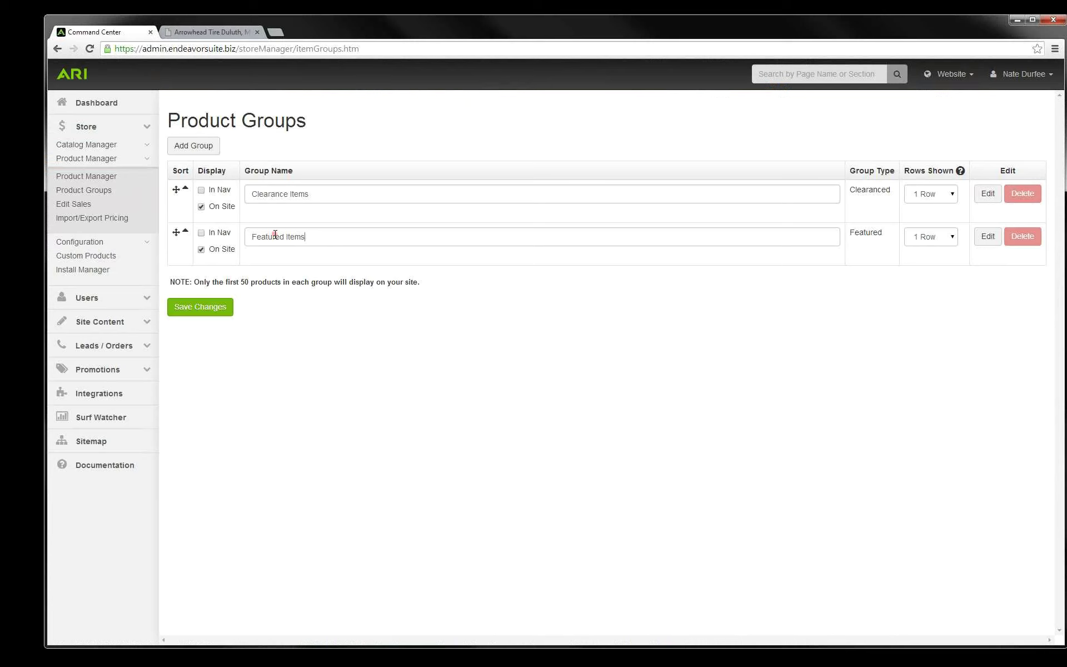
{"action": "triple_click", "coordinate": [250, 236]}
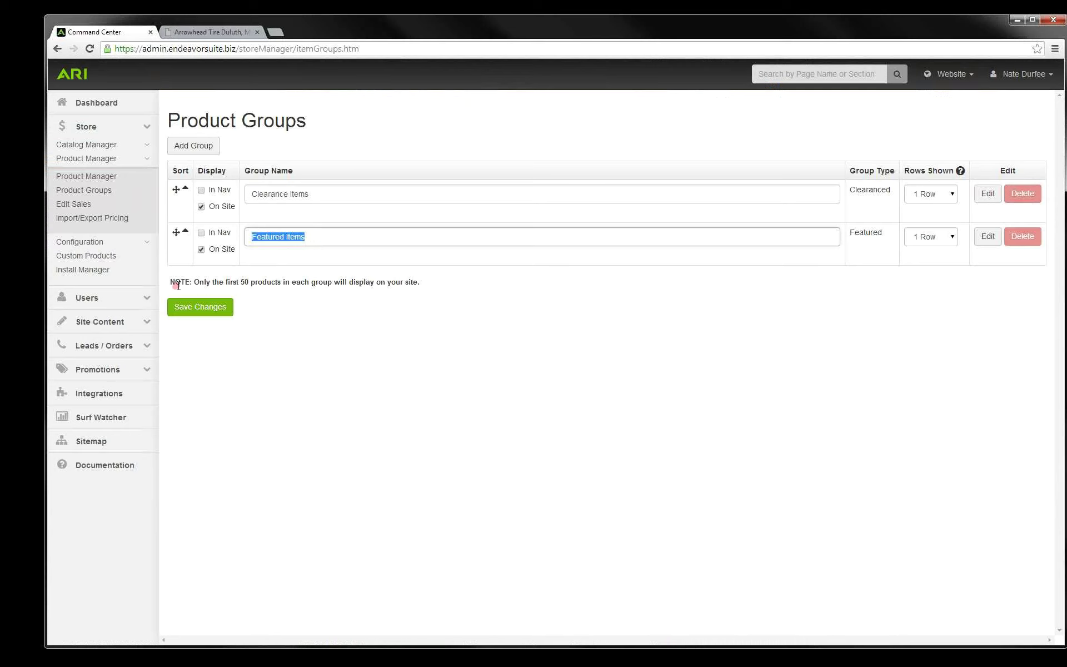
{"action": "left_click", "coordinate": [195, 310]}
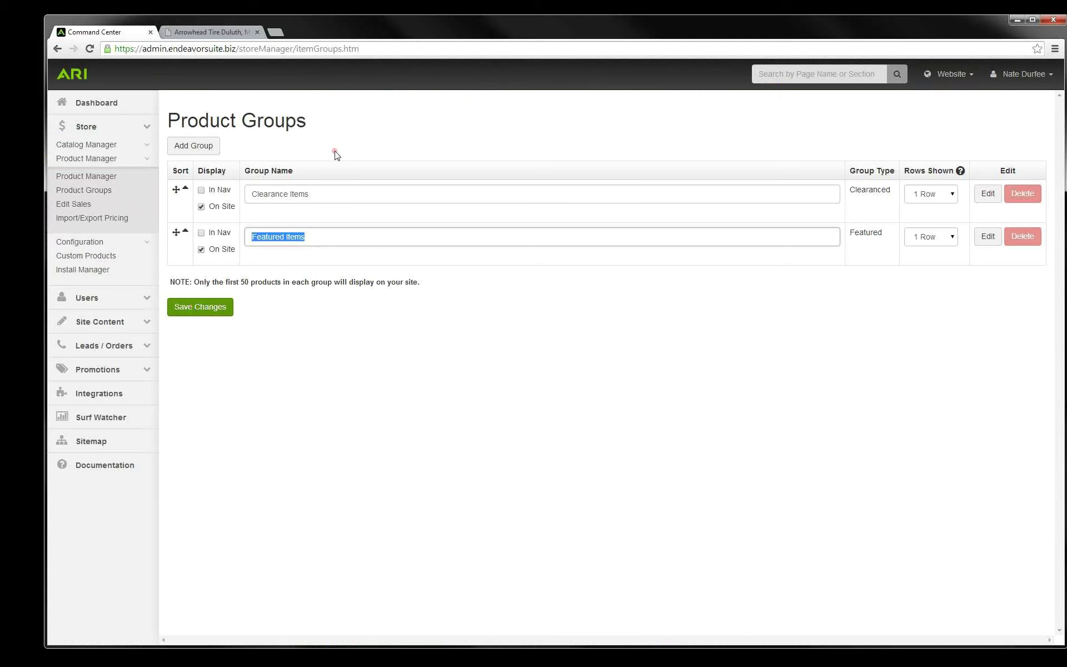
{"action": "left_click", "coordinate": [204, 153]}
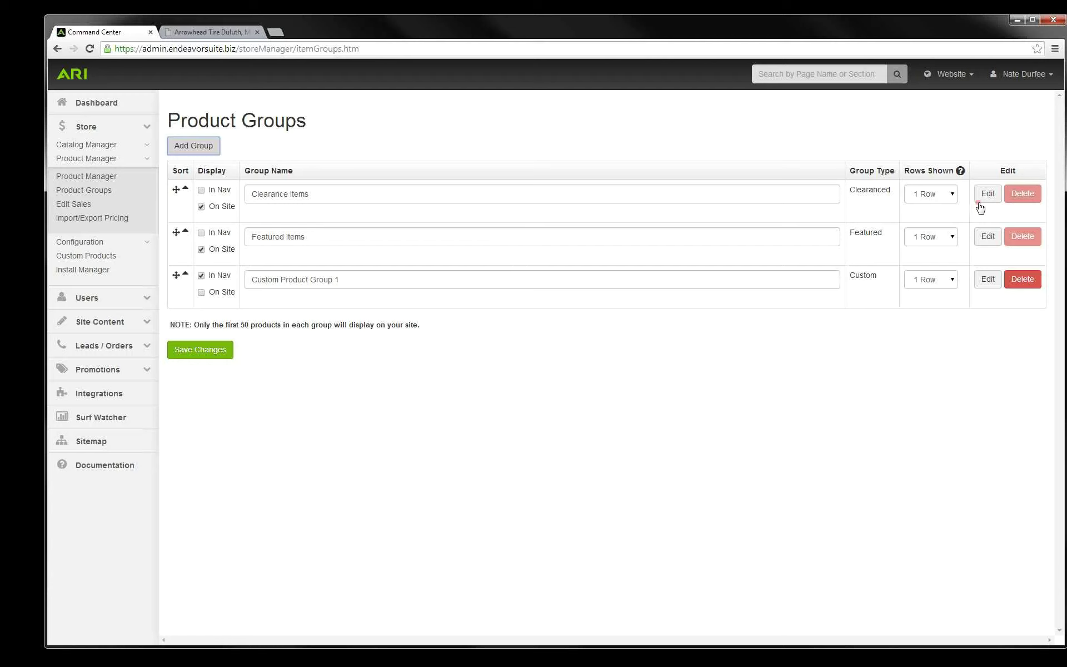
Step: Reorder the Featured Items group with Ecopia EP20 first and Turanza ER33 second, and save the sequence
{"action": "left_click", "coordinate": [988, 236]}
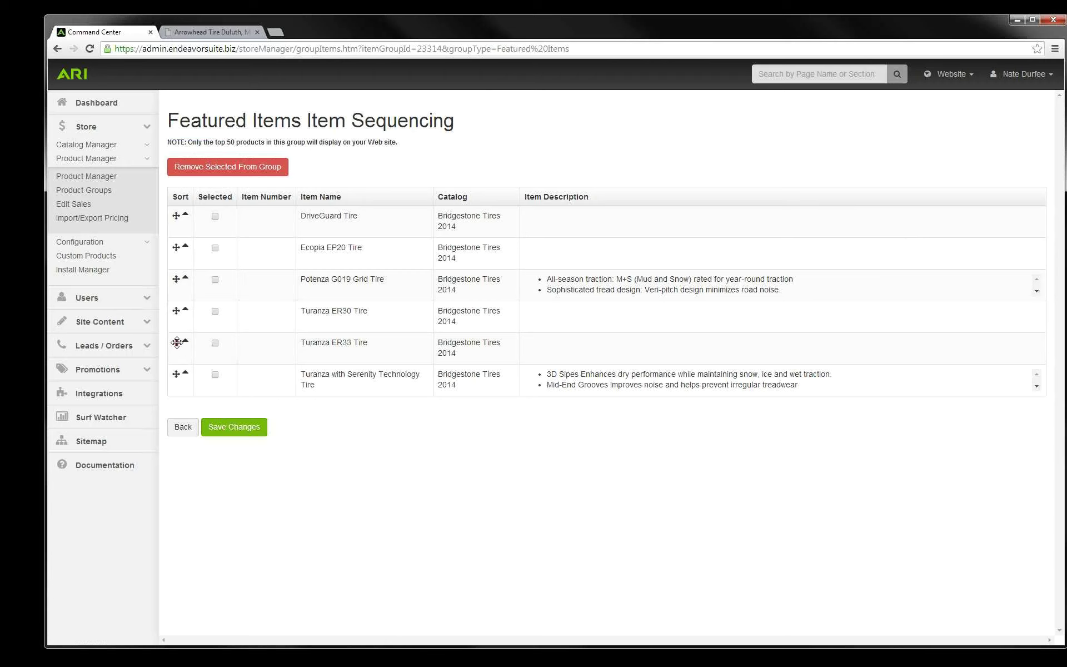
{"action": "left_click_drag", "start_coordinate": [176, 342], "coordinate": [180, 214]}
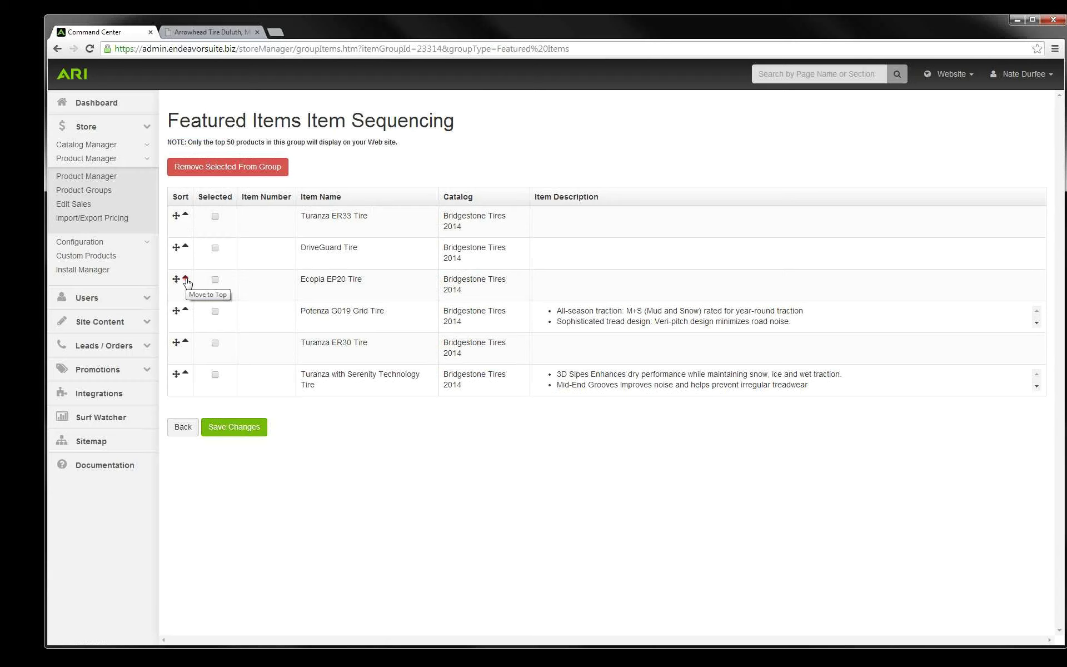
{"action": "left_click", "coordinate": [185, 277]}
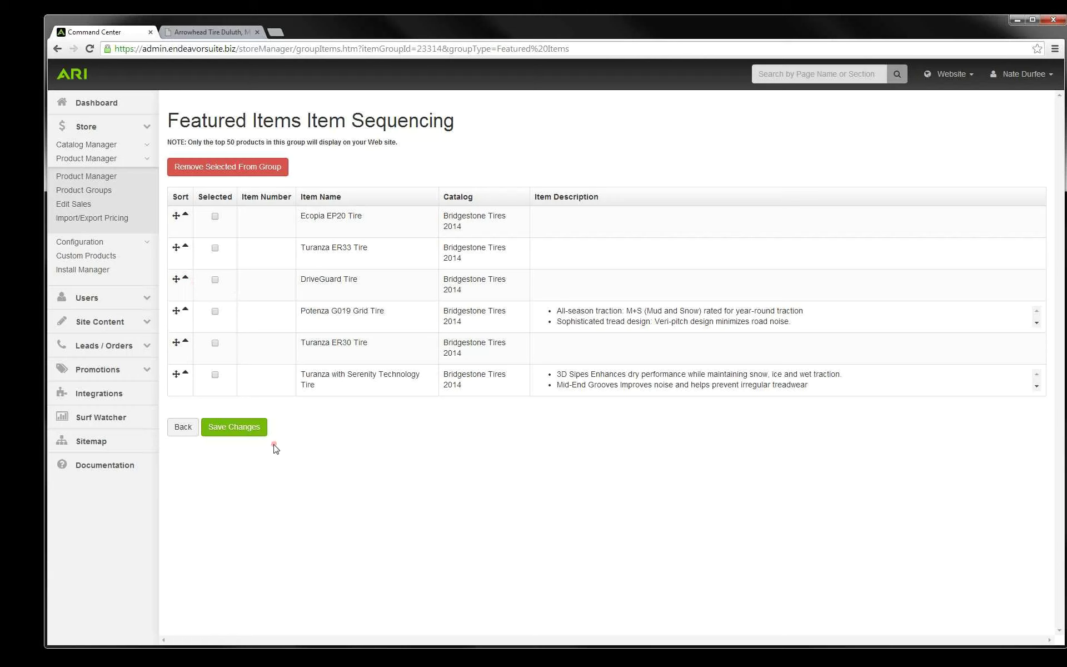
{"action": "left_click", "coordinate": [240, 434]}
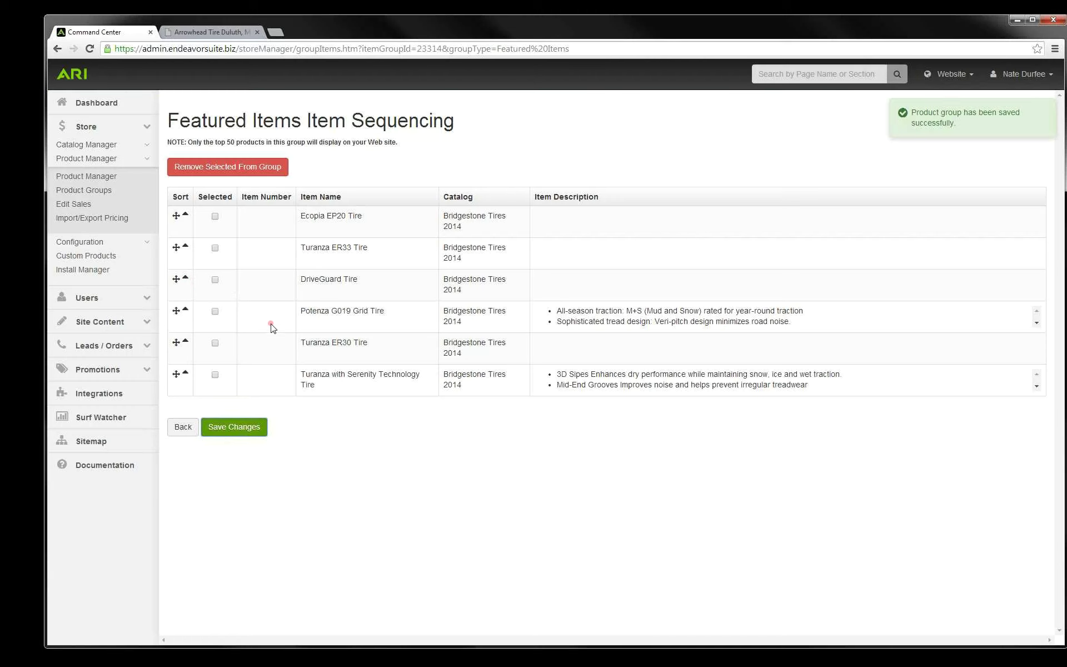
Step: Remove the Turanza ER30 Tire and the Turanza with Serenity Technology Tire from the Featured Items group
{"action": "left_click", "coordinate": [215, 374]}
{"action": "left_click", "coordinate": [215, 343]}
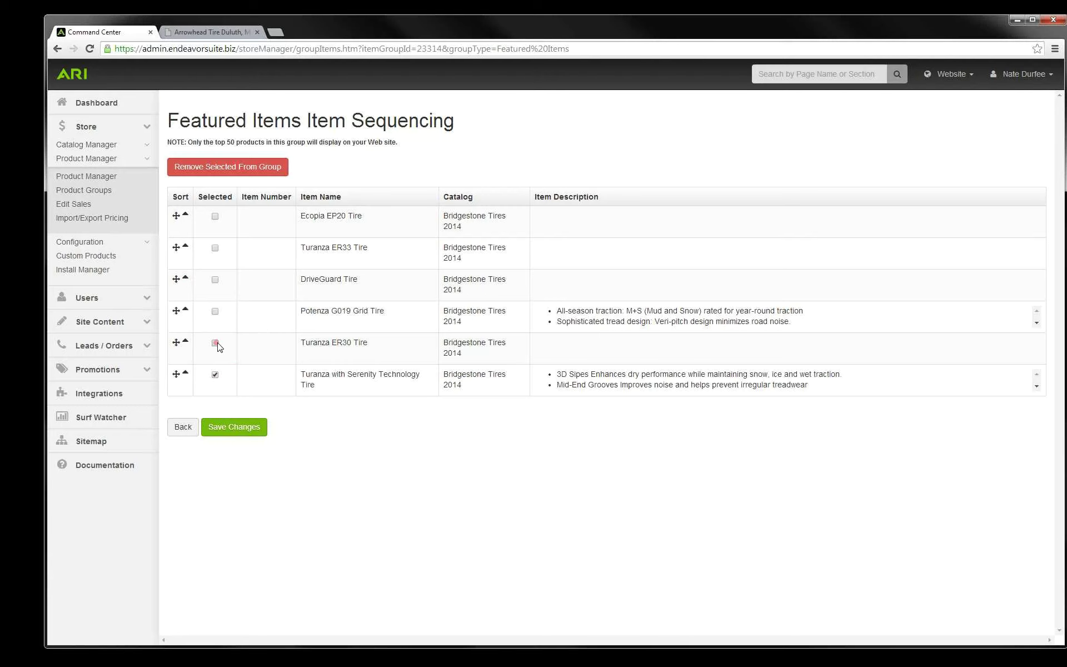
{"action": "left_click", "coordinate": [221, 172]}
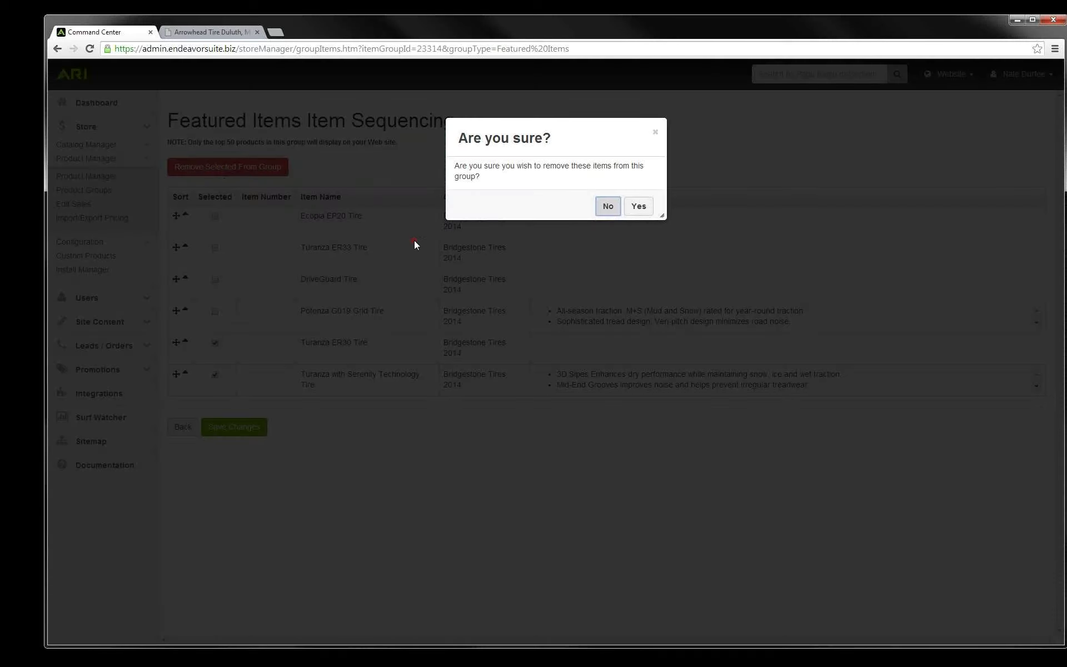
{"action": "left_click", "coordinate": [638, 208]}
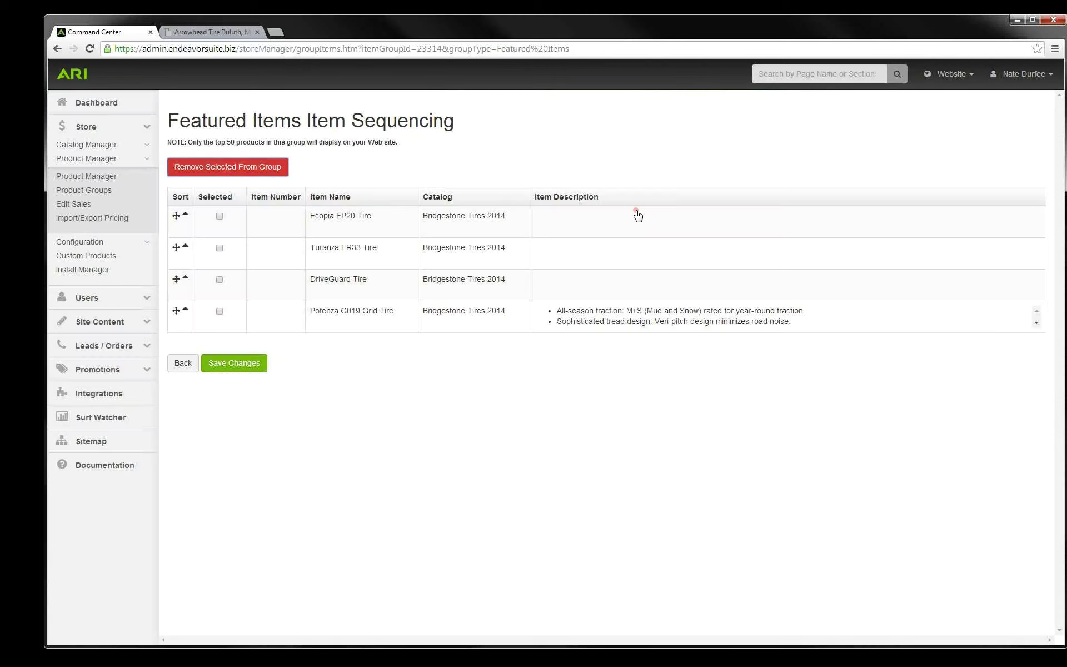
Step: Review the user settings: the username and password page, the Command Center accounts list and the form for adding an account
{"action": "left_click", "coordinate": [148, 126]}
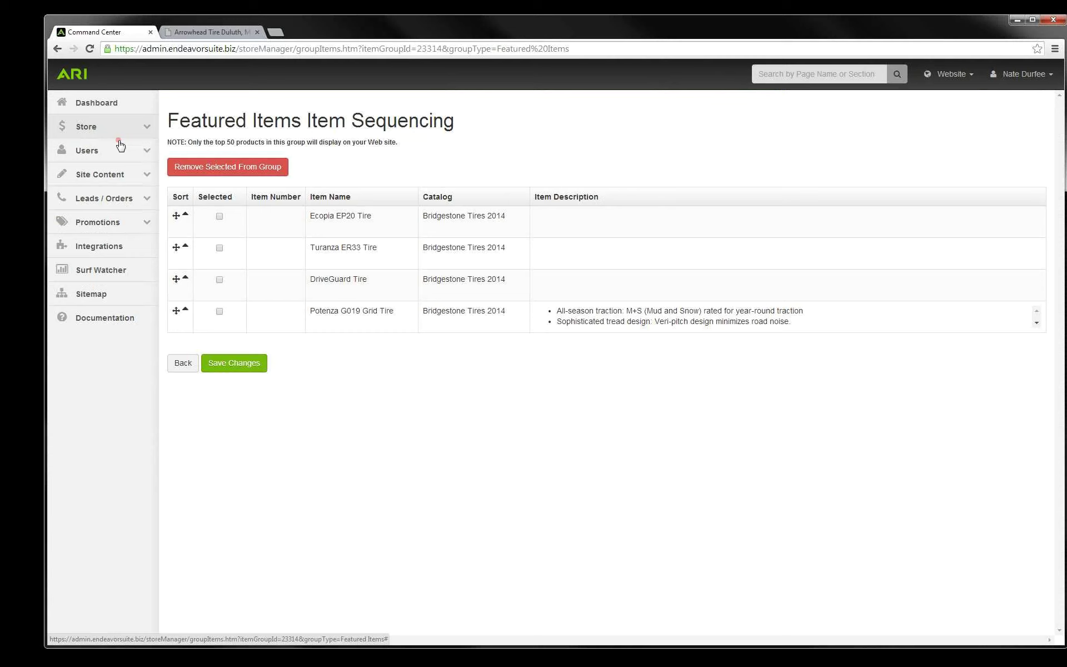
{"action": "left_click", "coordinate": [149, 153]}
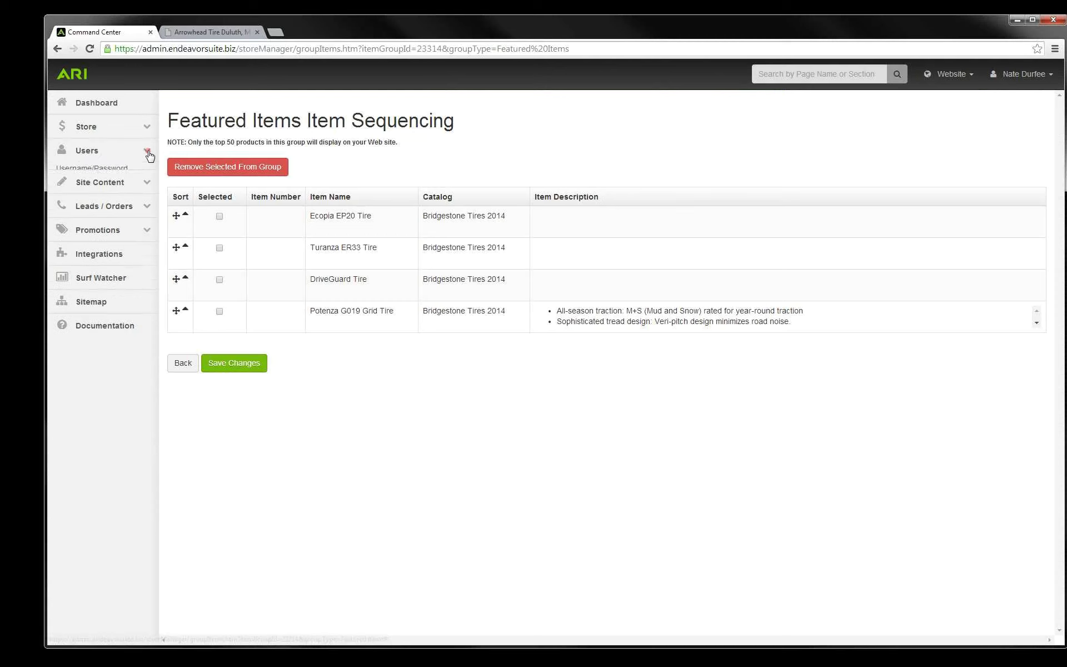
{"action": "left_click", "coordinate": [109, 169]}
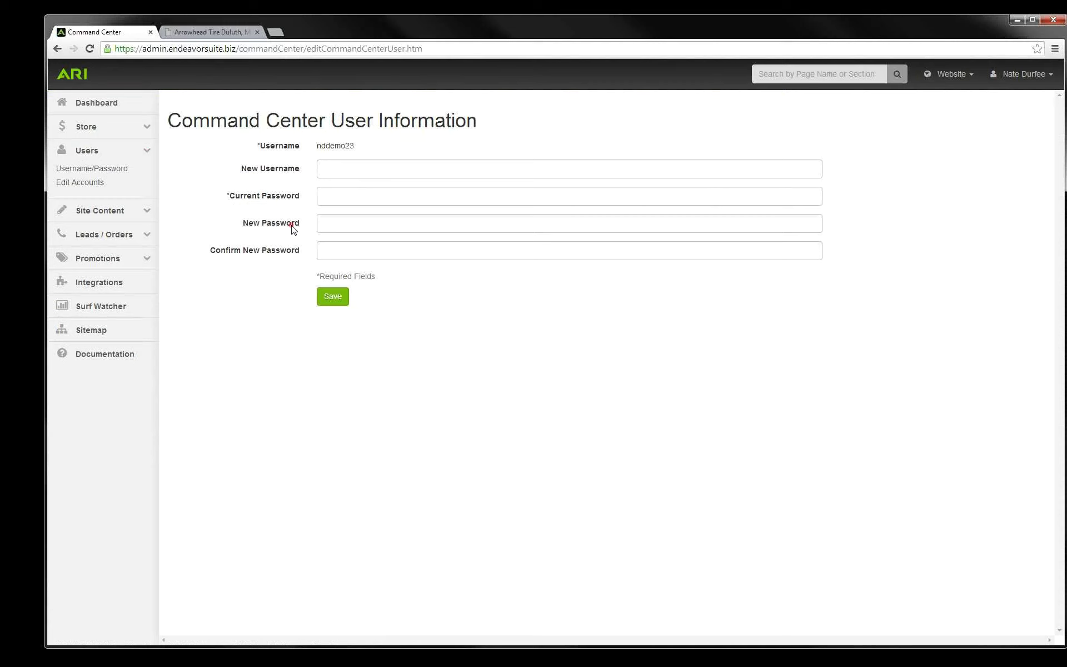
{"action": "left_click", "coordinate": [91, 186]}
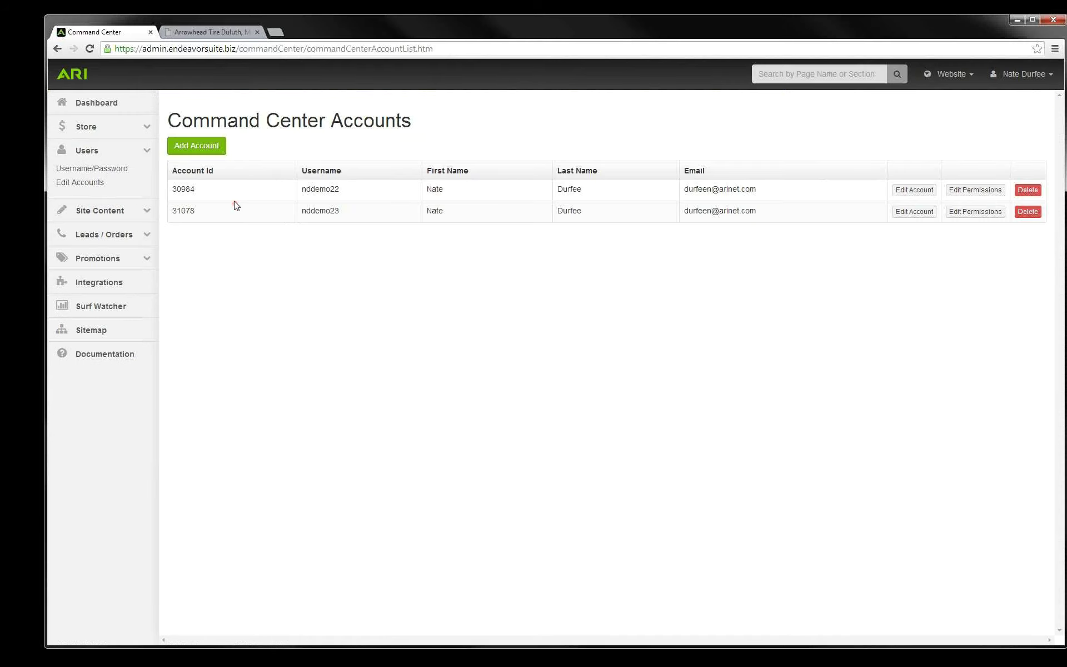
{"action": "left_click", "coordinate": [205, 150]}
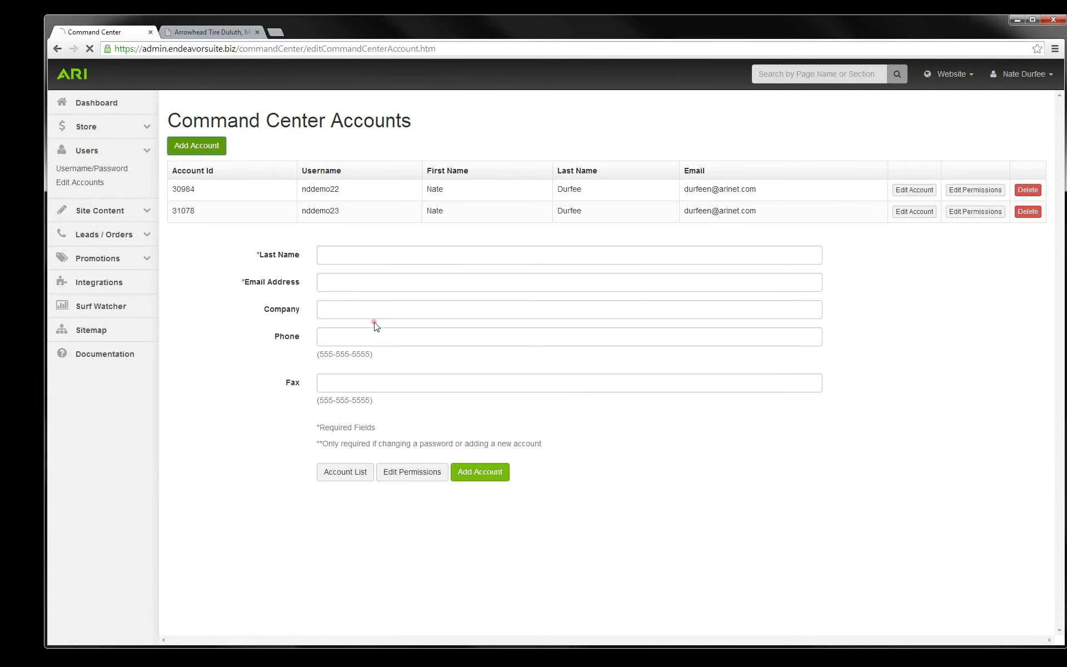
{"action": "left_click", "coordinate": [98, 183]}
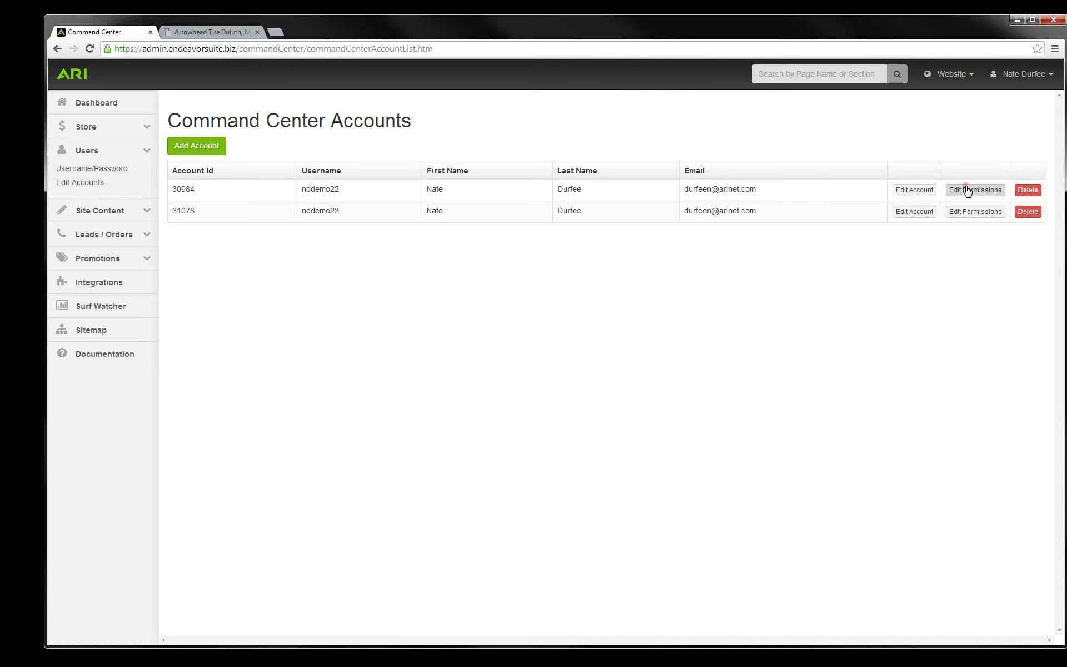
Step: View the first account's permissions for the Store Manager application, and select the Edit Catalogs permission
{"action": "left_click", "coordinate": [971, 195]}
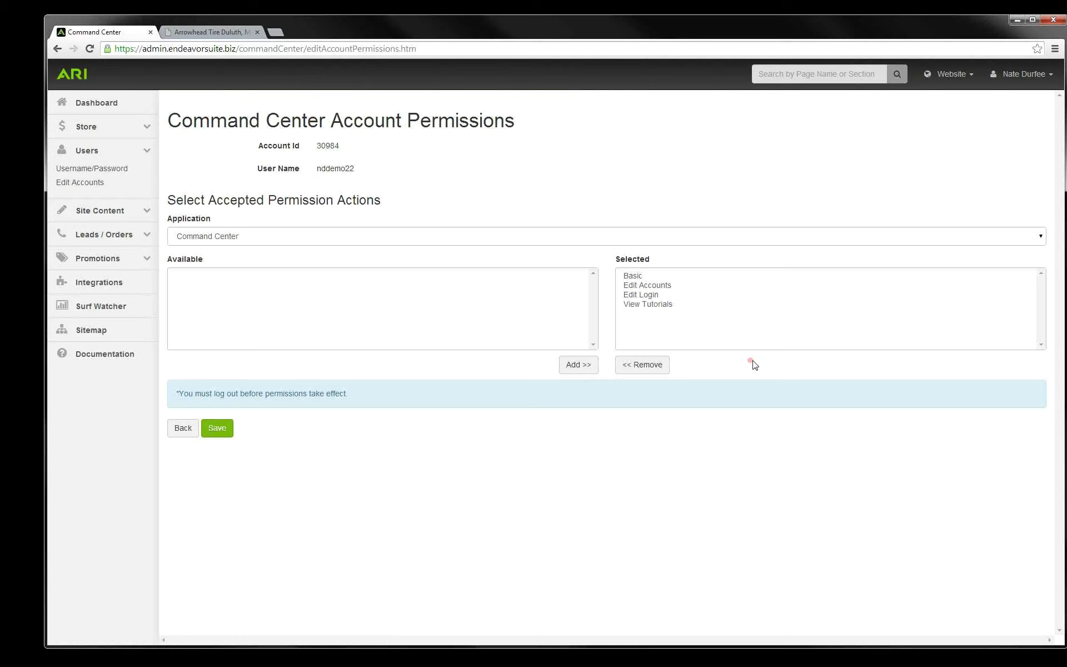
{"action": "left_click", "coordinate": [1042, 242]}
{"action": "left_click", "coordinate": [890, 264]}
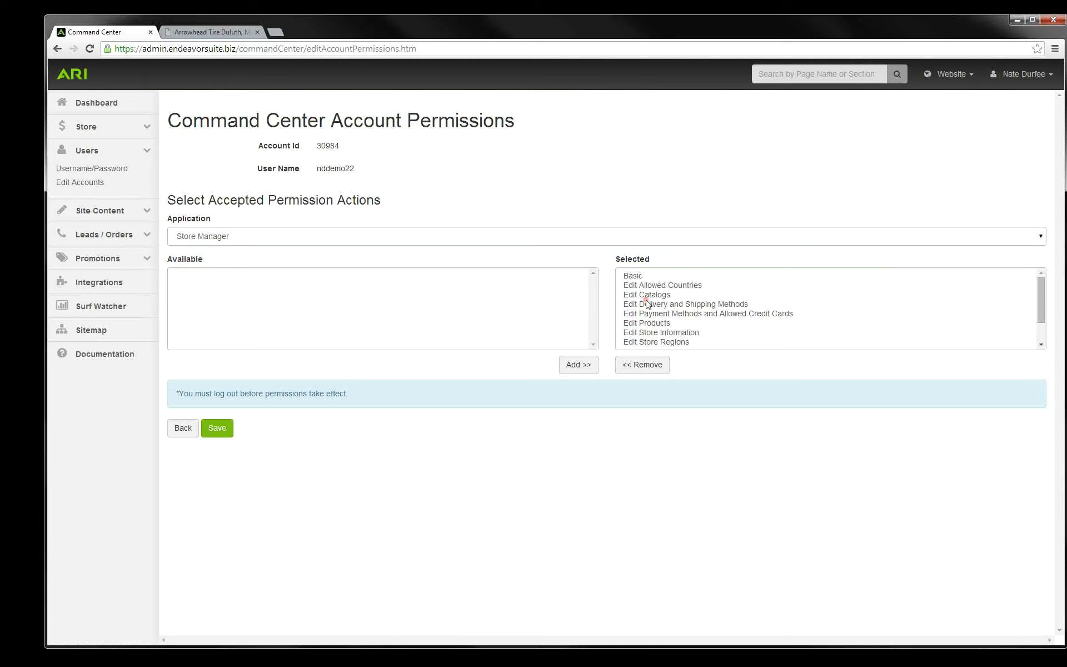
{"action": "left_click", "coordinate": [644, 295]}
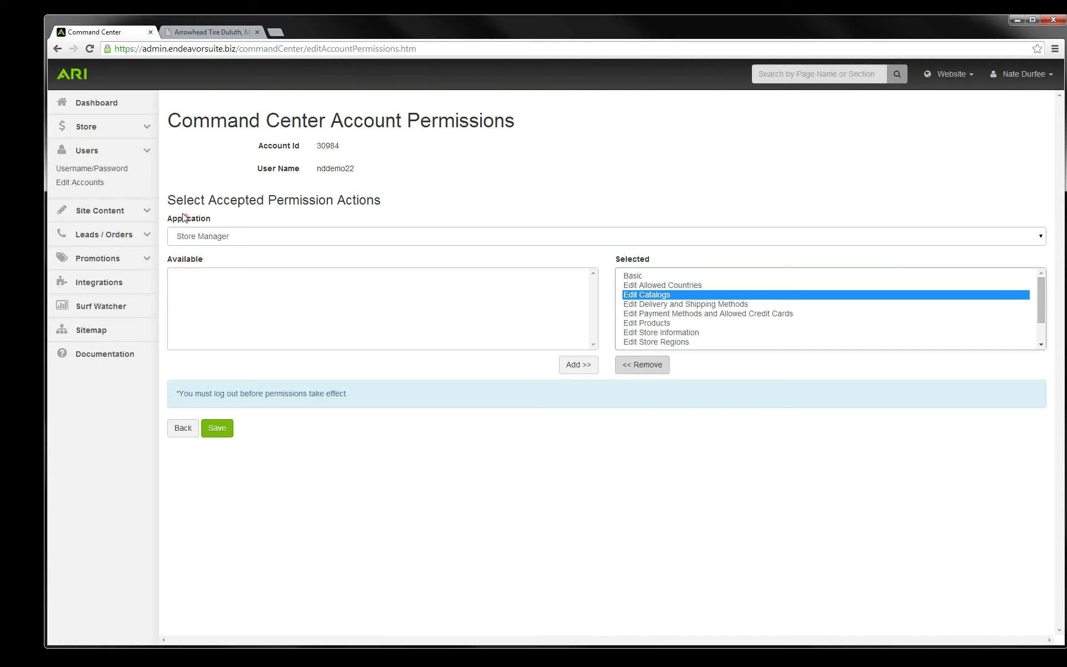
Step: Find the Home page in the site's page list, and open its Home asset for editing
{"action": "left_click", "coordinate": [147, 154]}
{"action": "left_click", "coordinate": [145, 172]}
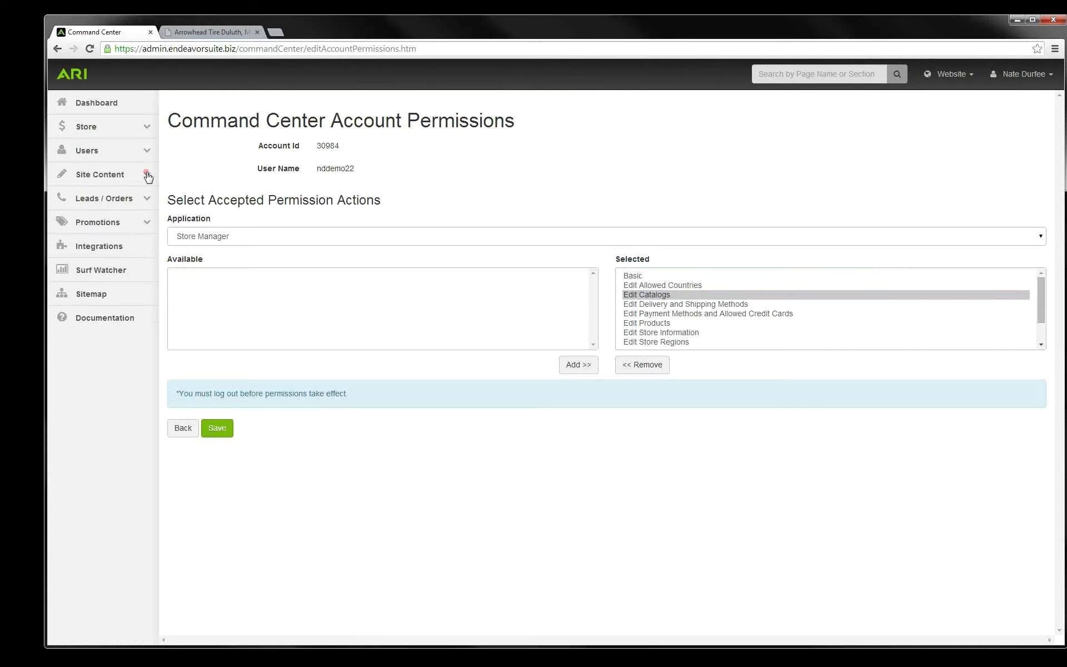
{"action": "left_click", "coordinate": [147, 176]}
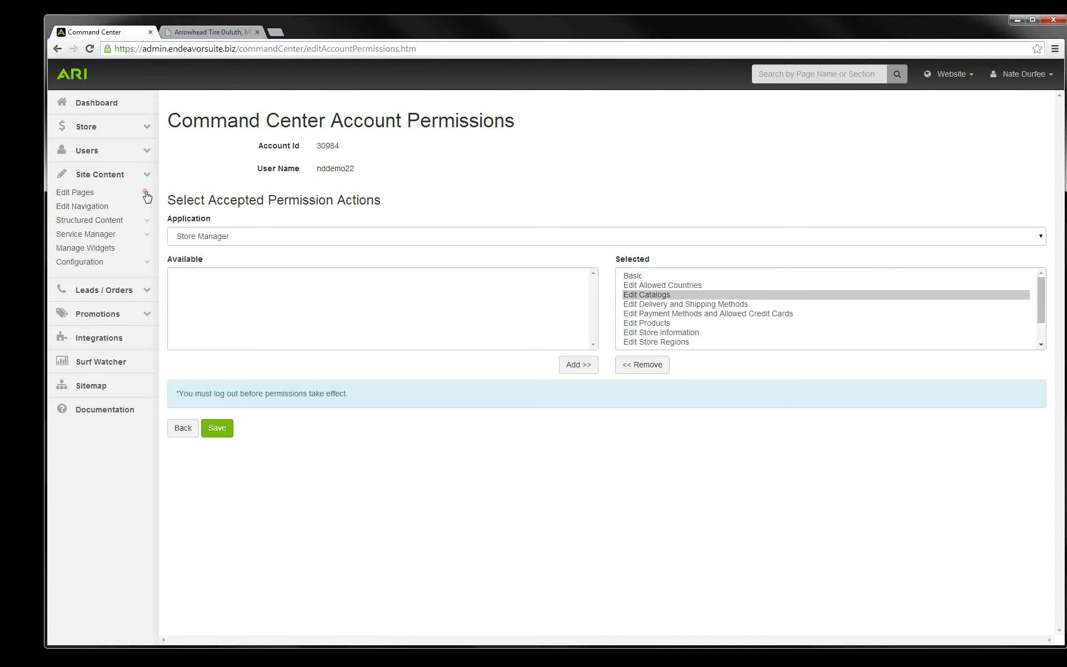
{"action": "left_click", "coordinate": [146, 192]}
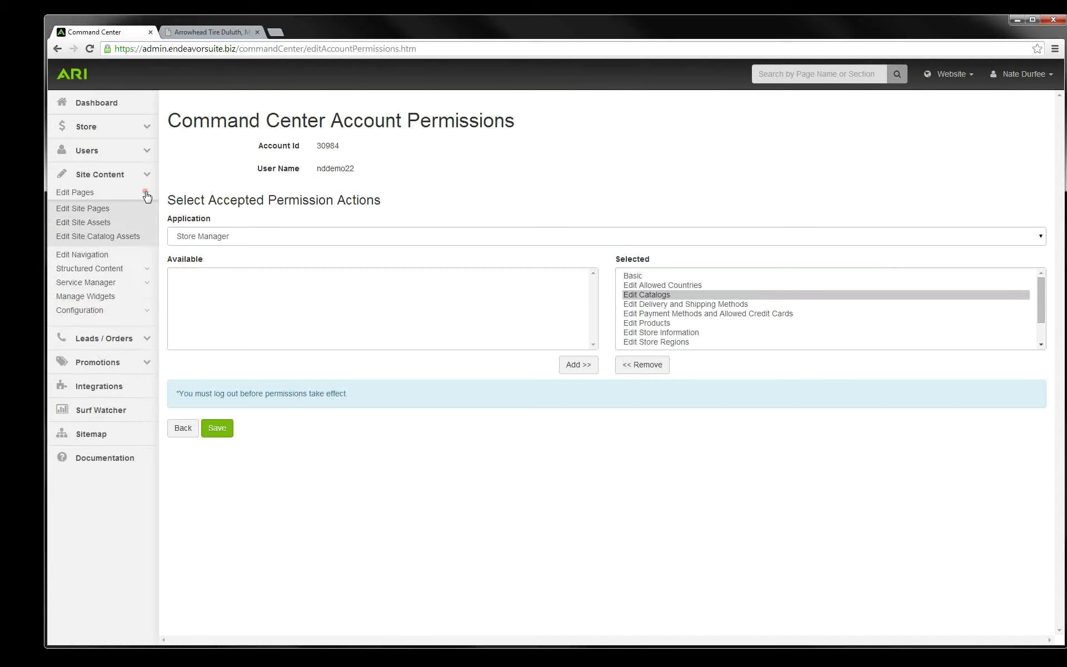
{"action": "left_click", "coordinate": [89, 211]}
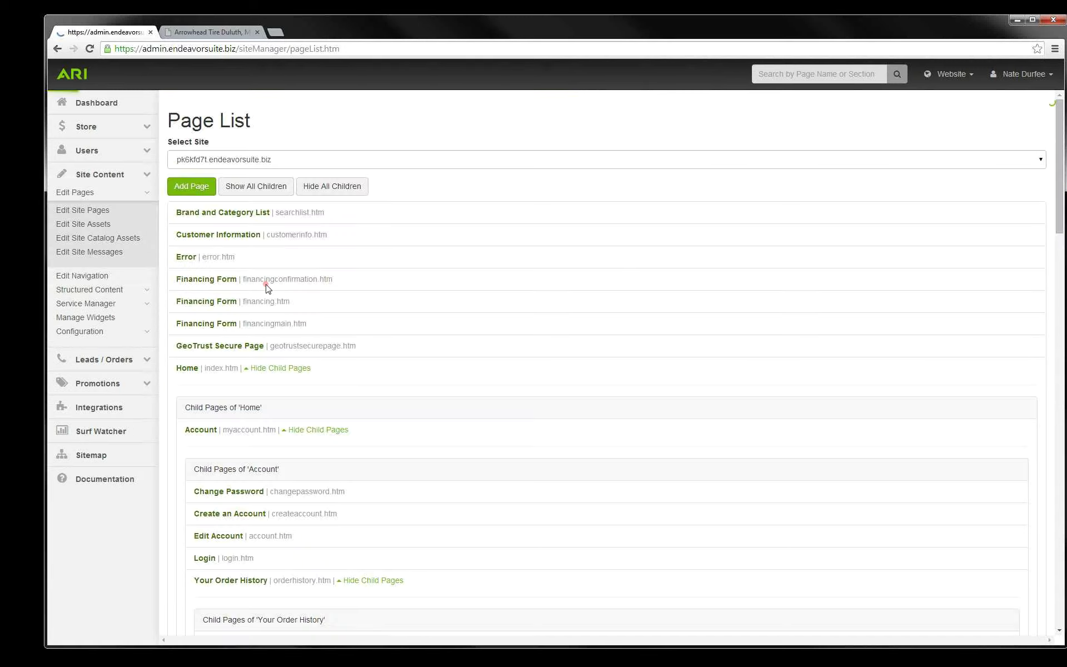
{"action": "scroll", "coordinate": [239, 272], "scroll_direction": "down", "scroll_amount": 3}
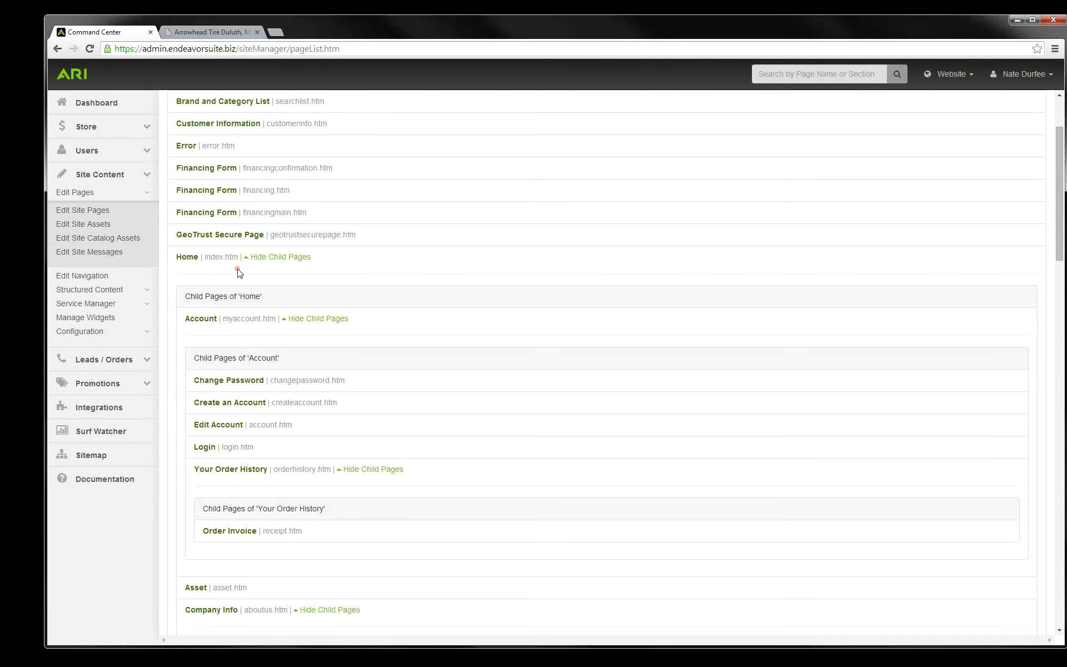
{"action": "scroll", "coordinate": [238, 272], "scroll_direction": "up", "scroll_amount": 3}
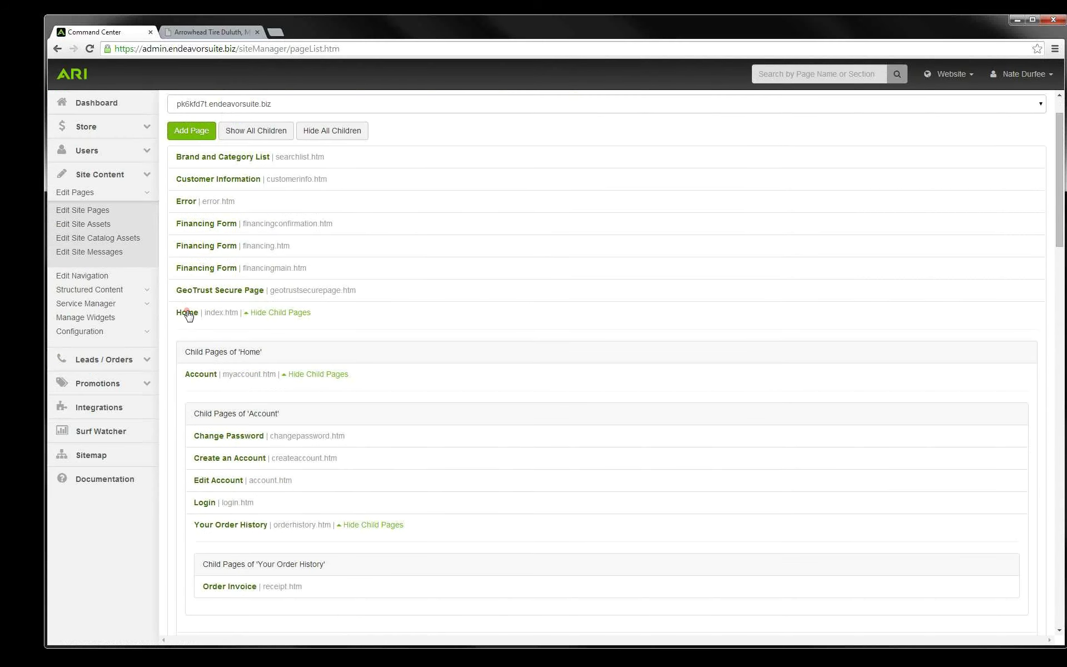
{"action": "left_click", "coordinate": [187, 313]}
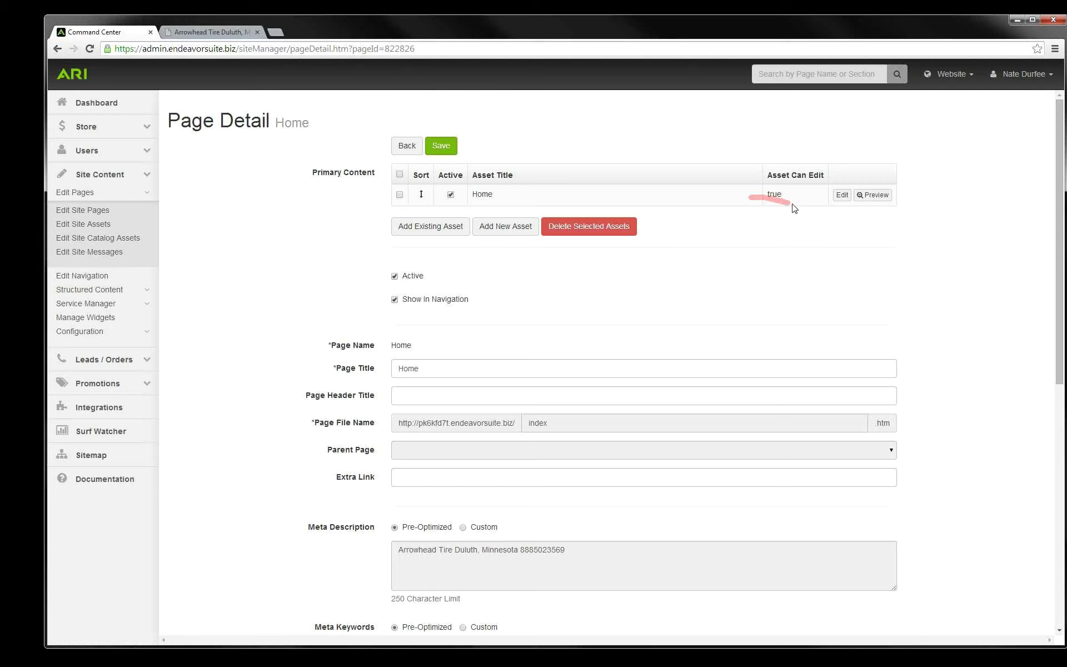
{"action": "left_click", "coordinate": [842, 195]}
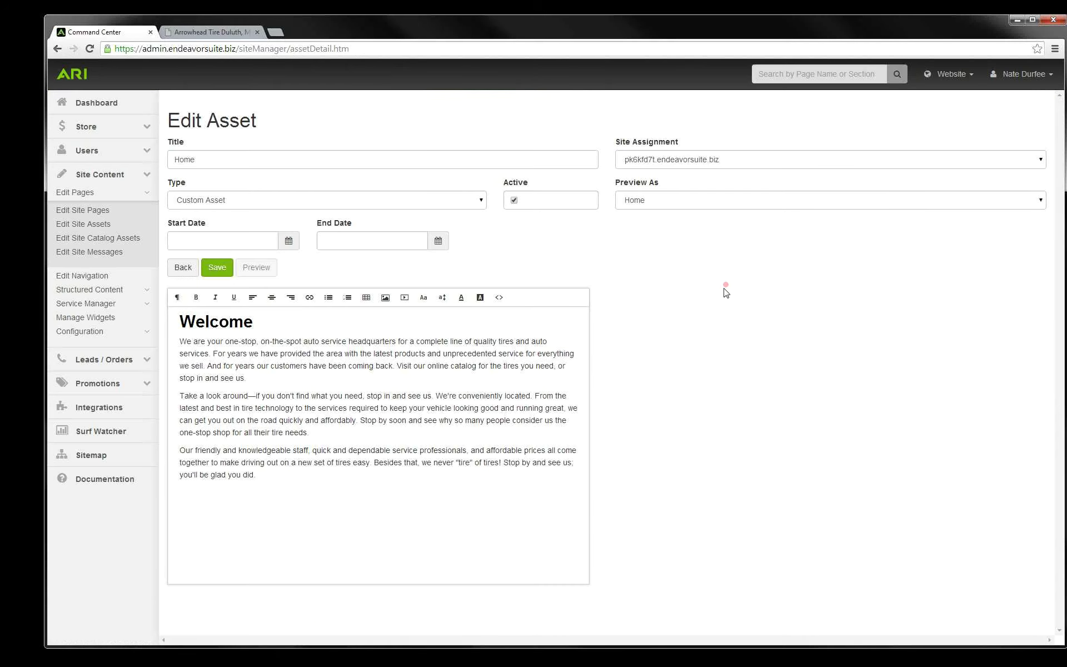
Step: Examine the font size and text color options for the Home asset's welcome text, and return to the page list without saving
{"action": "left_click", "coordinate": [263, 479]}
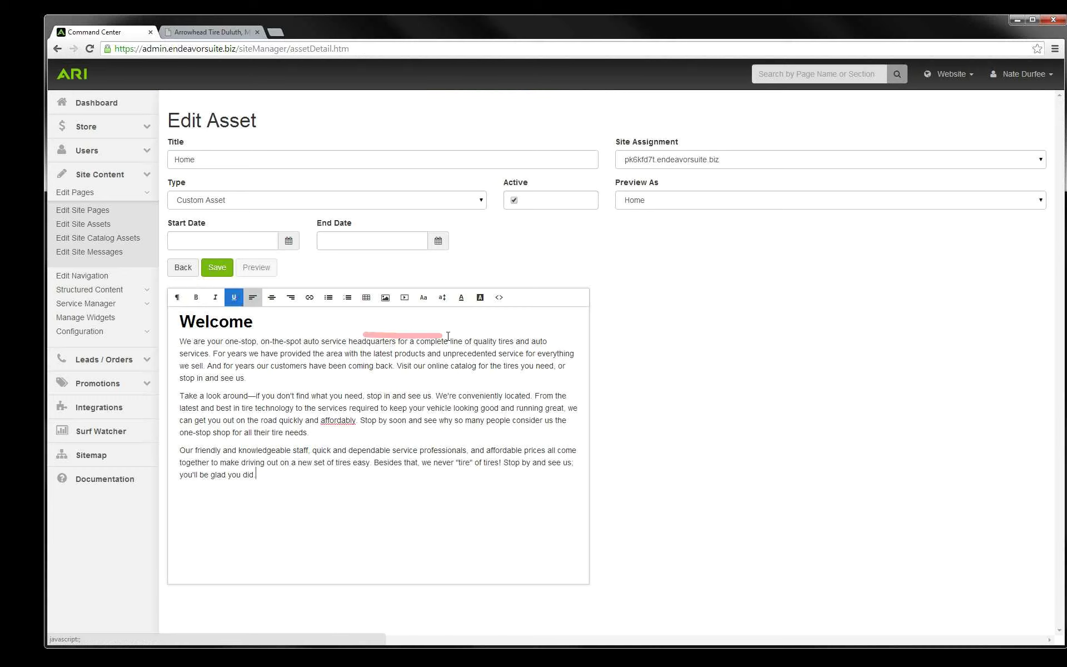
{"action": "left_click", "coordinate": [442, 297]}
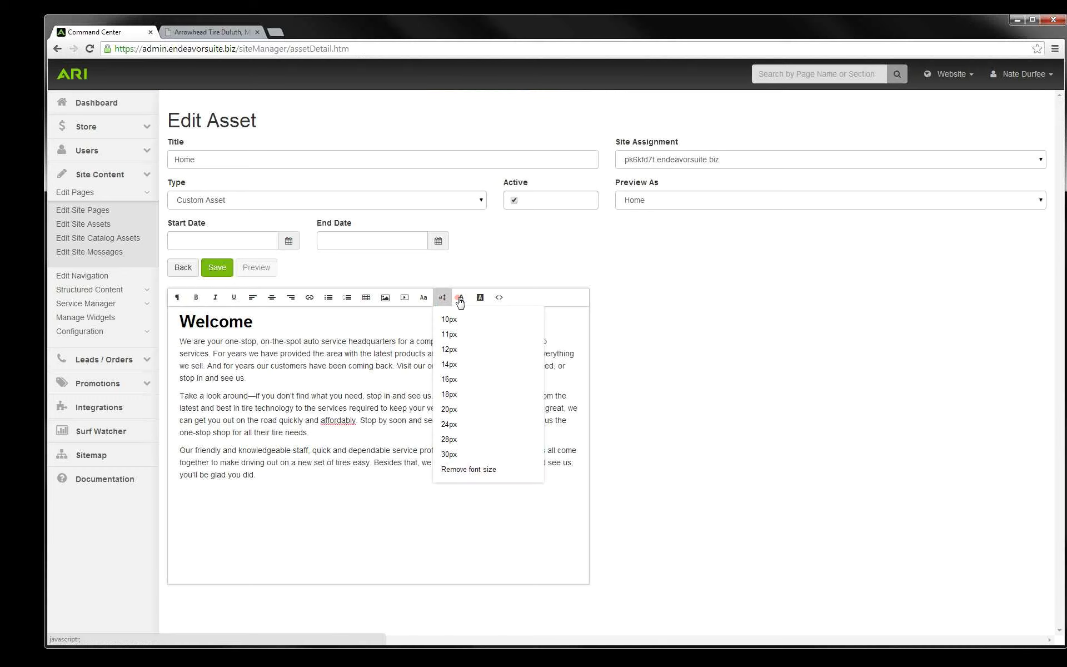
{"action": "left_click", "coordinate": [461, 297]}
{"action": "left_click", "coordinate": [477, 312]}
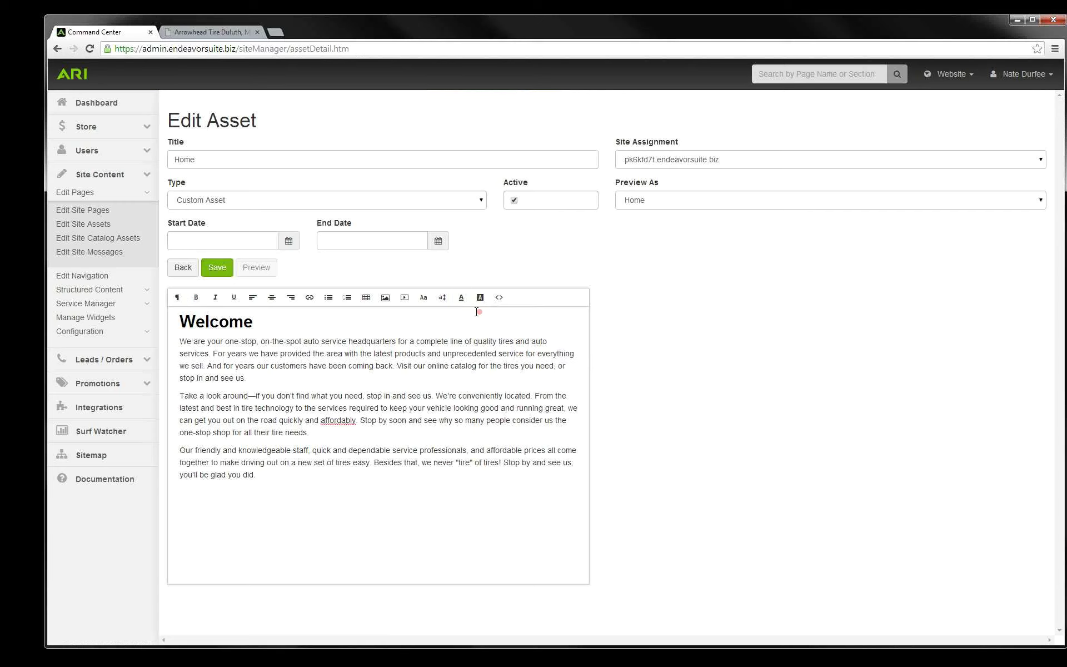
{"action": "left_click", "coordinate": [638, 388]}
{"action": "left_click", "coordinate": [184, 269]}
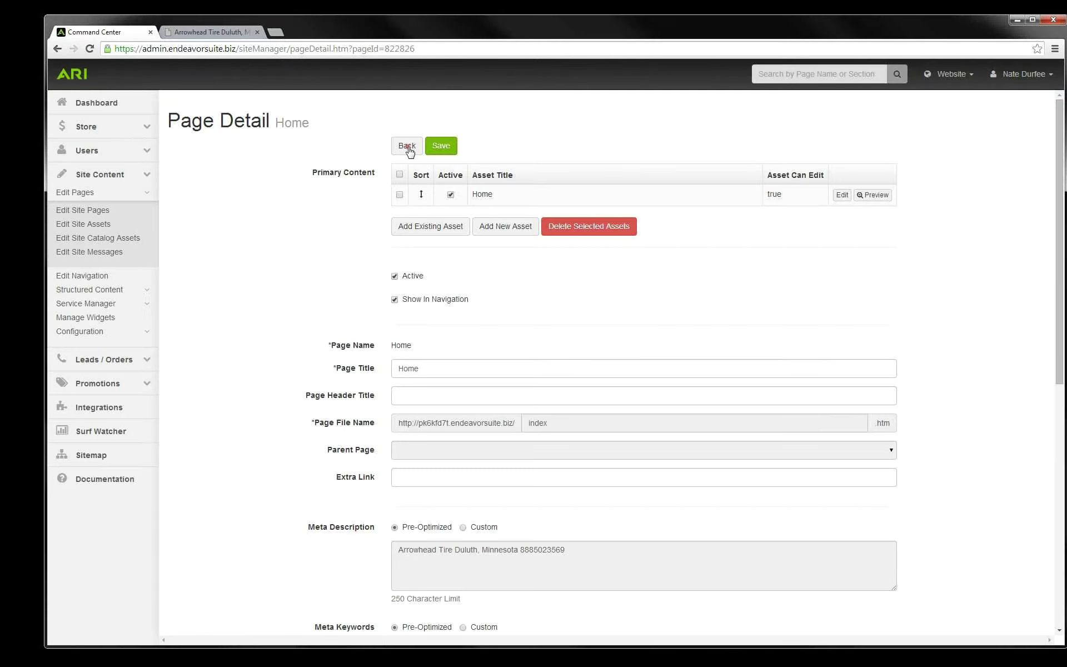
{"action": "left_click", "coordinate": [407, 147]}
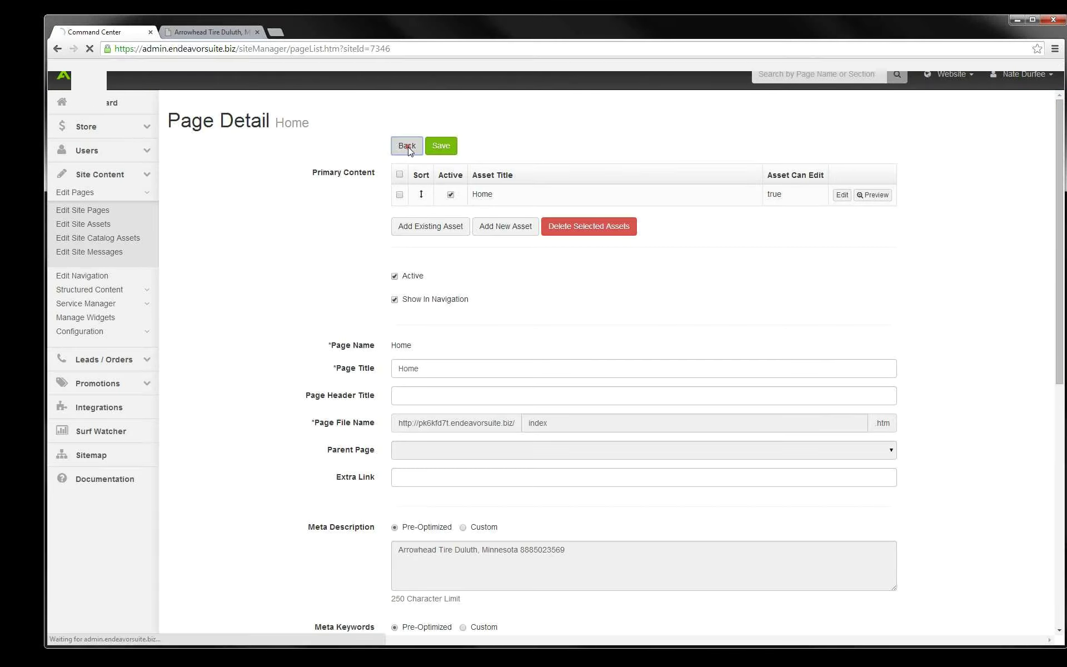
Step: Open the Company Info page from the page list, and open its Company Info asset for editing
{"action": "scroll", "coordinate": [264, 314], "scroll_direction": "down", "scroll_amount": 1}
{"action": "scroll", "coordinate": [264, 314], "scroll_direction": "down", "scroll_amount": 4}
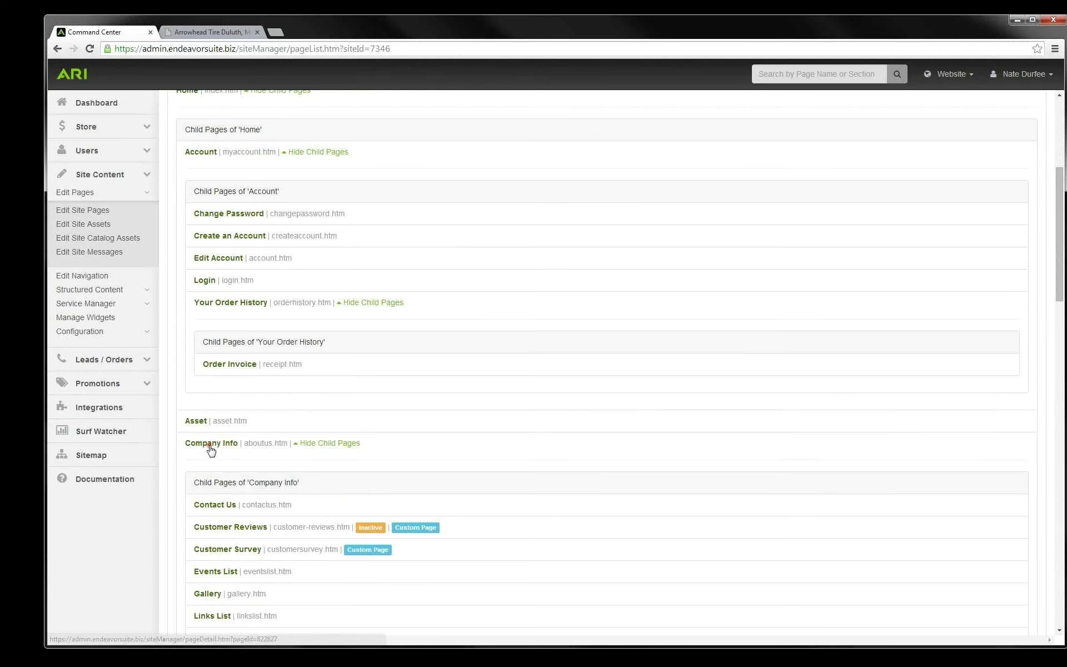
{"action": "left_click", "coordinate": [210, 445]}
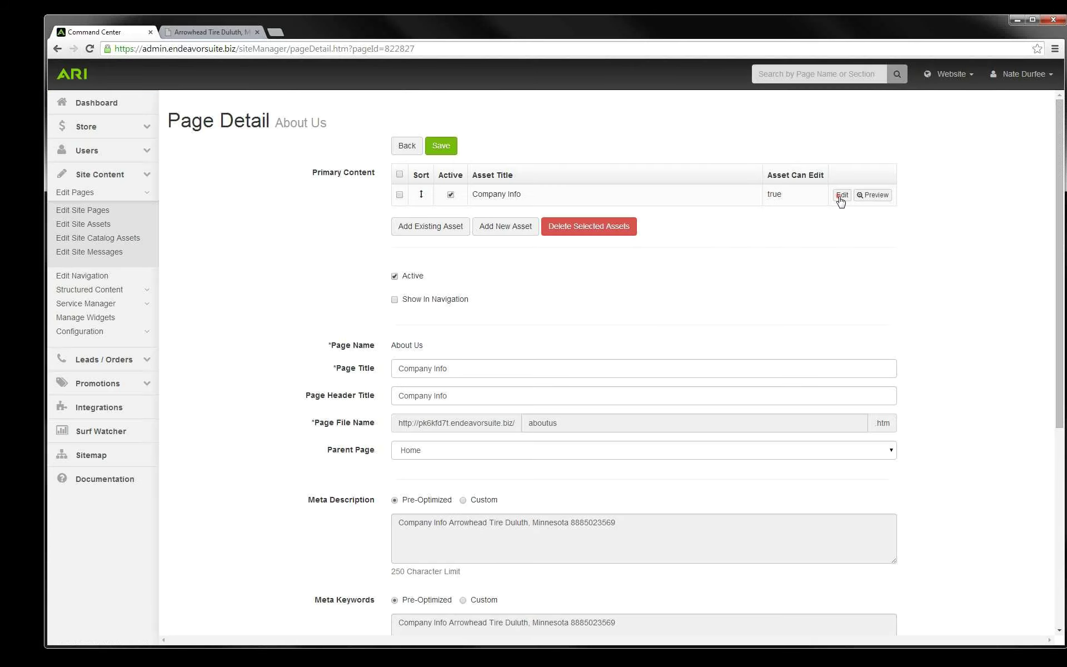
{"action": "left_click", "coordinate": [841, 196]}
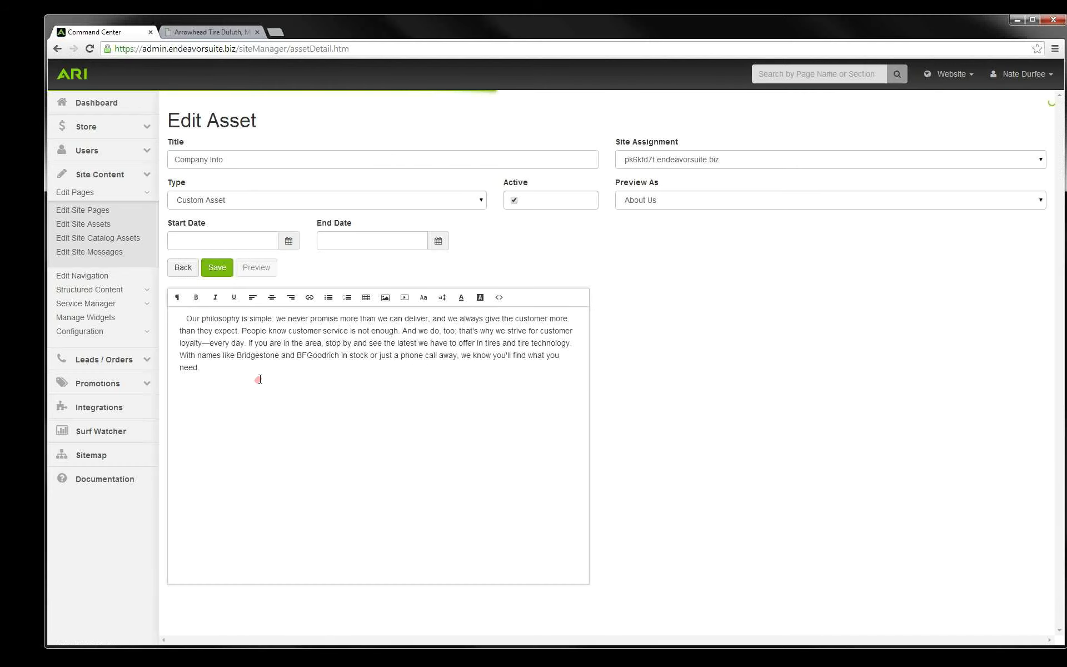
Step: Start a new line after the Company Info paragraph, and browse the site's existing images for one to insert
{"action": "left_click", "coordinate": [209, 368]}
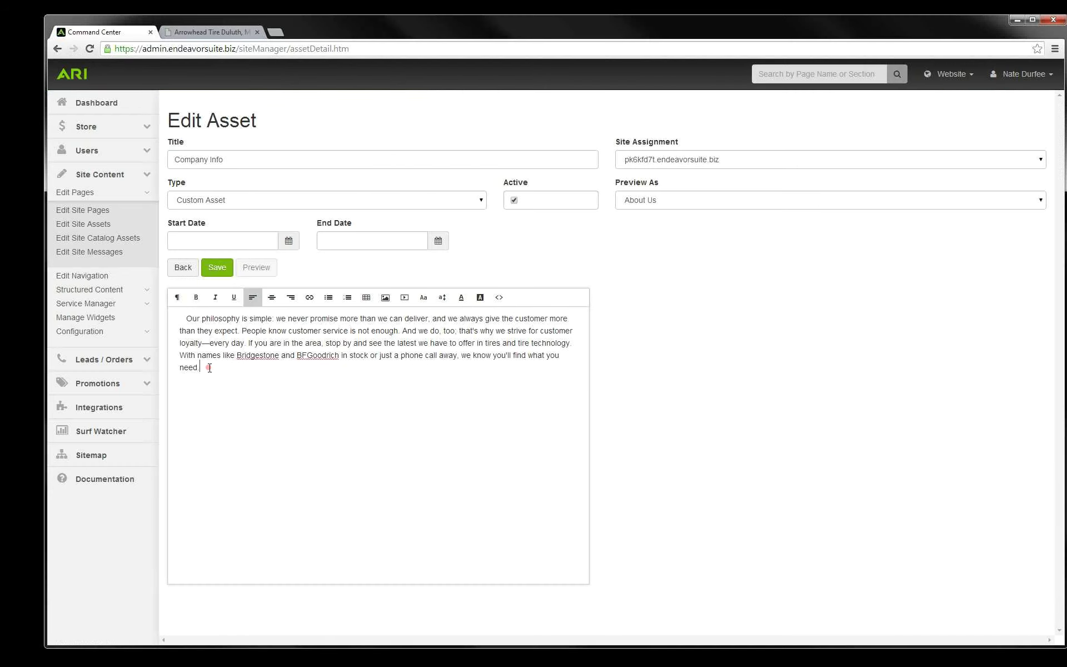
{"action": "key", "text": "Return"}
{"action": "left_click", "coordinate": [389, 301]}
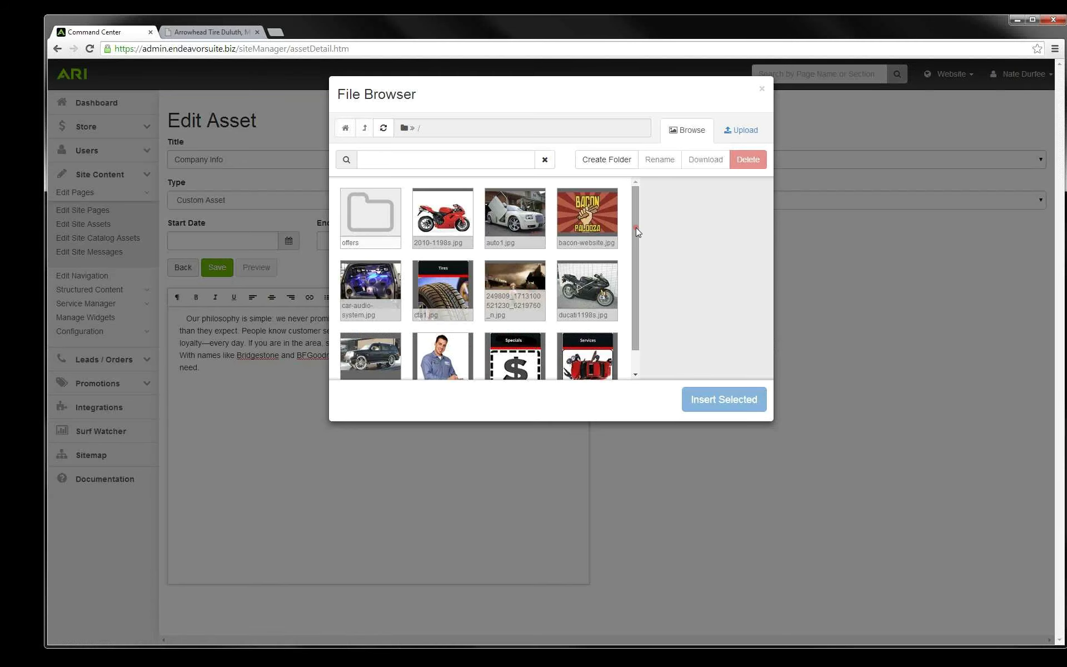
{"action": "scroll", "coordinate": [633, 278], "scroll_direction": "down", "scroll_amount": 1}
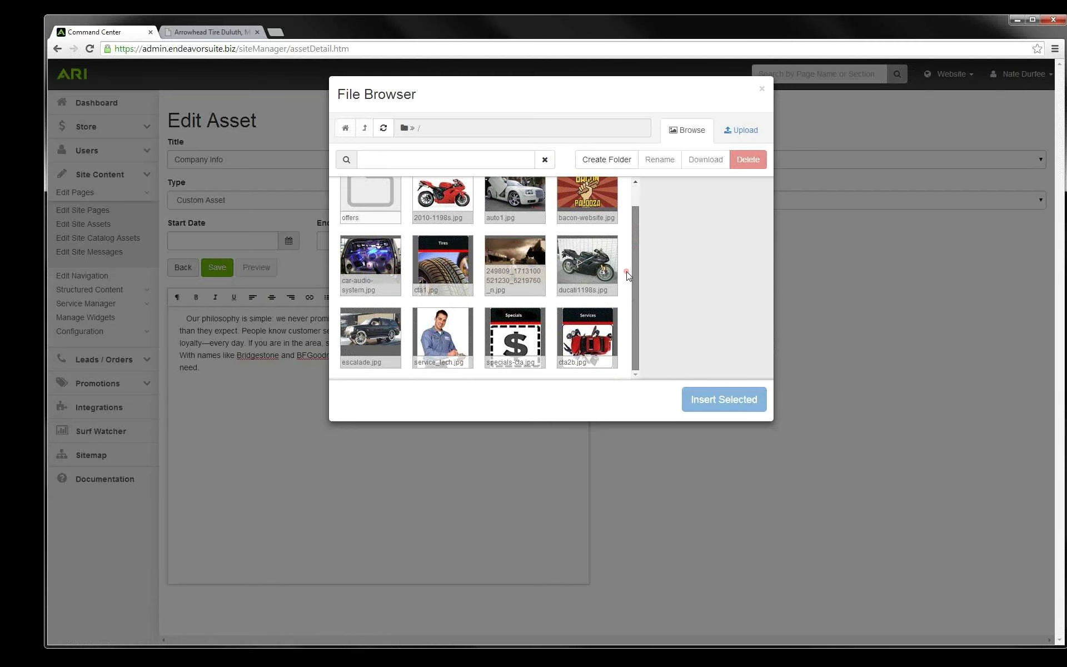
{"action": "scroll", "coordinate": [635, 218], "scroll_direction": "up", "scroll_amount": 1}
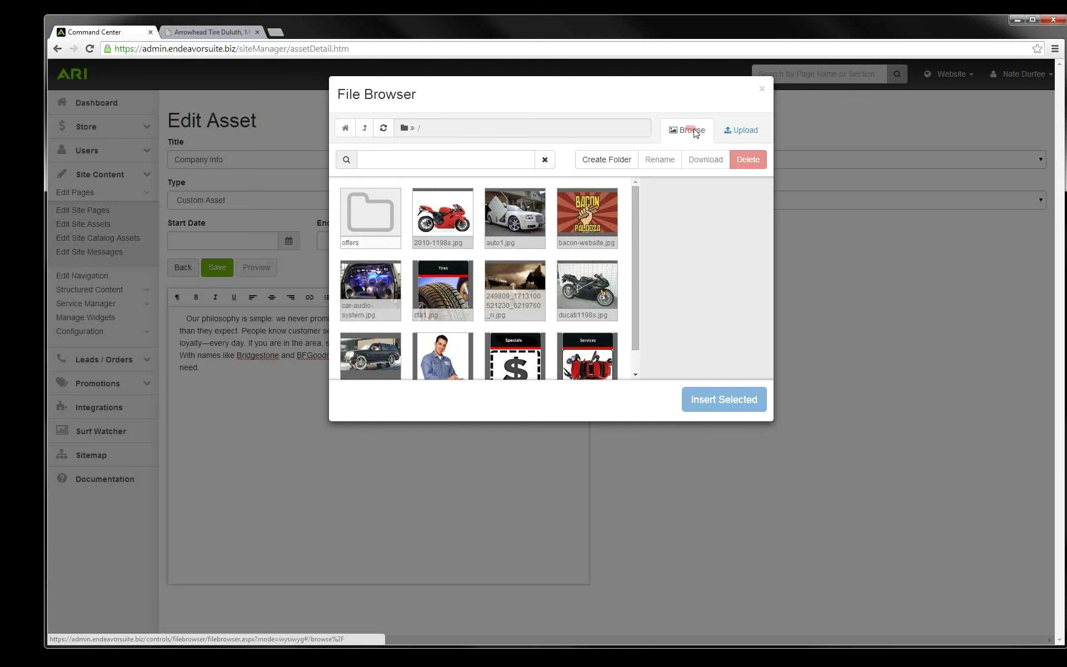
Step: Upload the bmw3 picture from the Powersports folder of the Pictures library, and return to browsing the site's images
{"action": "left_click", "coordinate": [741, 133]}
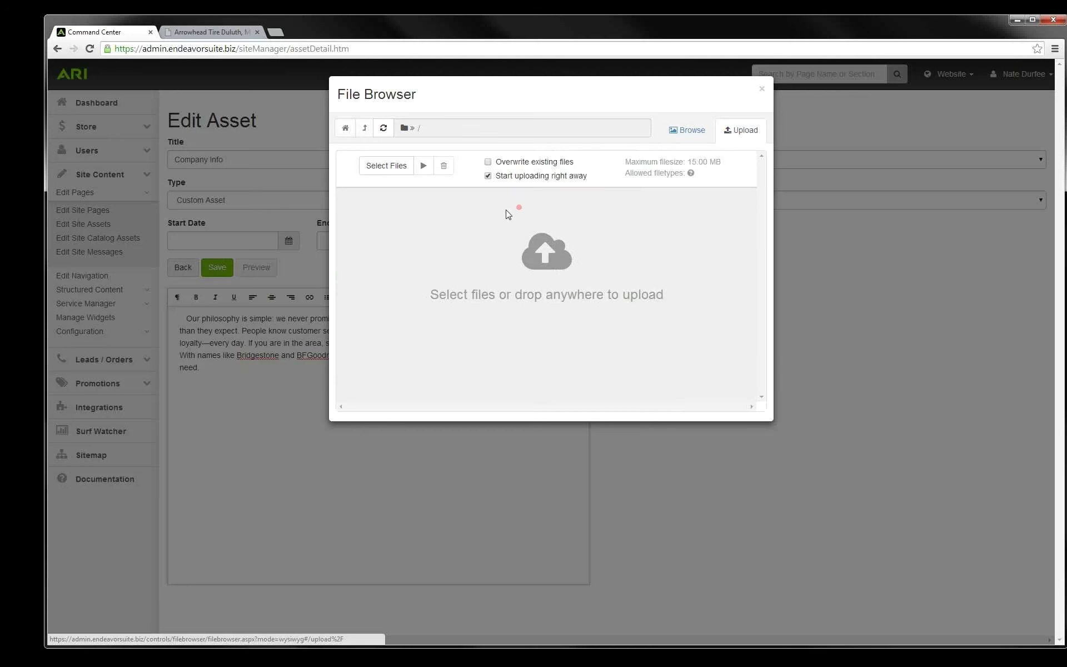
{"action": "left_click", "coordinate": [391, 169]}
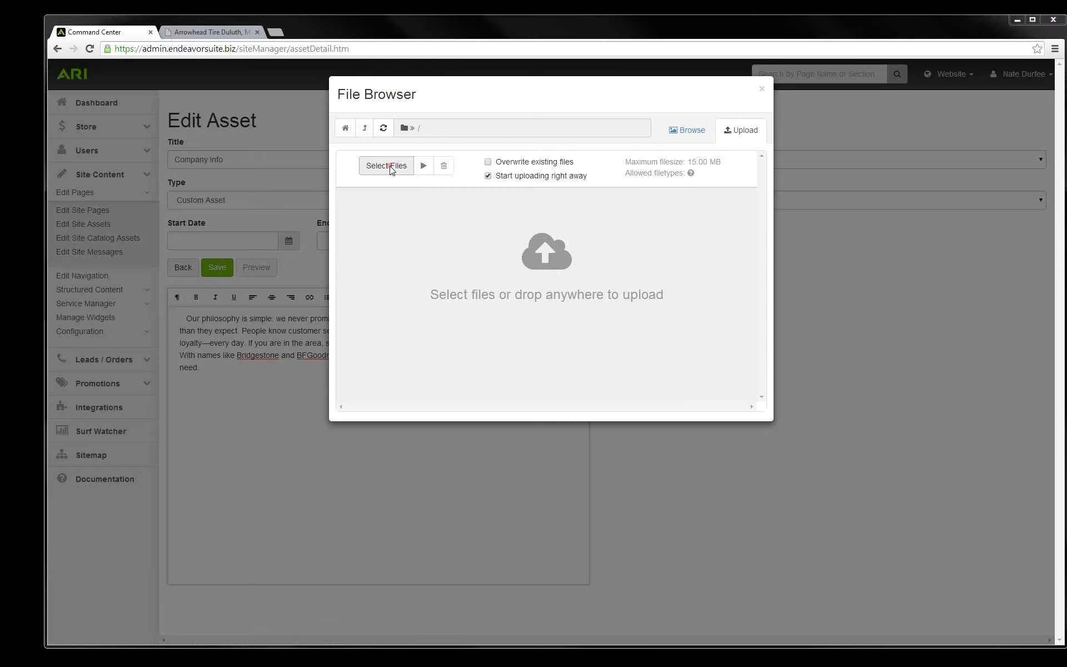
{"action": "left_click", "coordinate": [88, 174]}
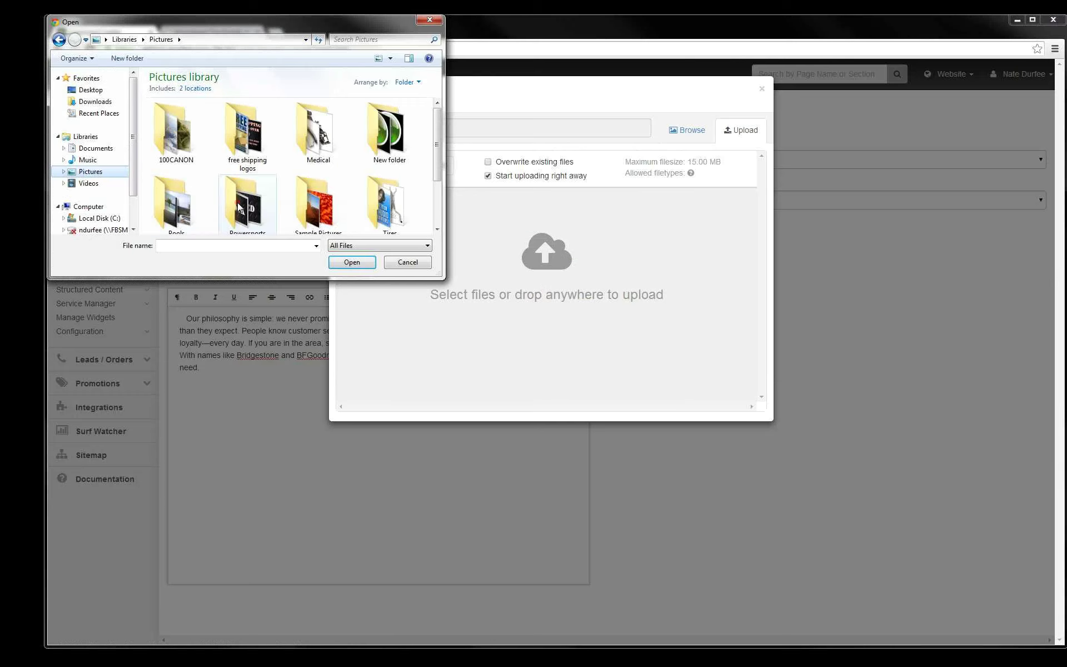
{"action": "double_click", "coordinate": [239, 207]}
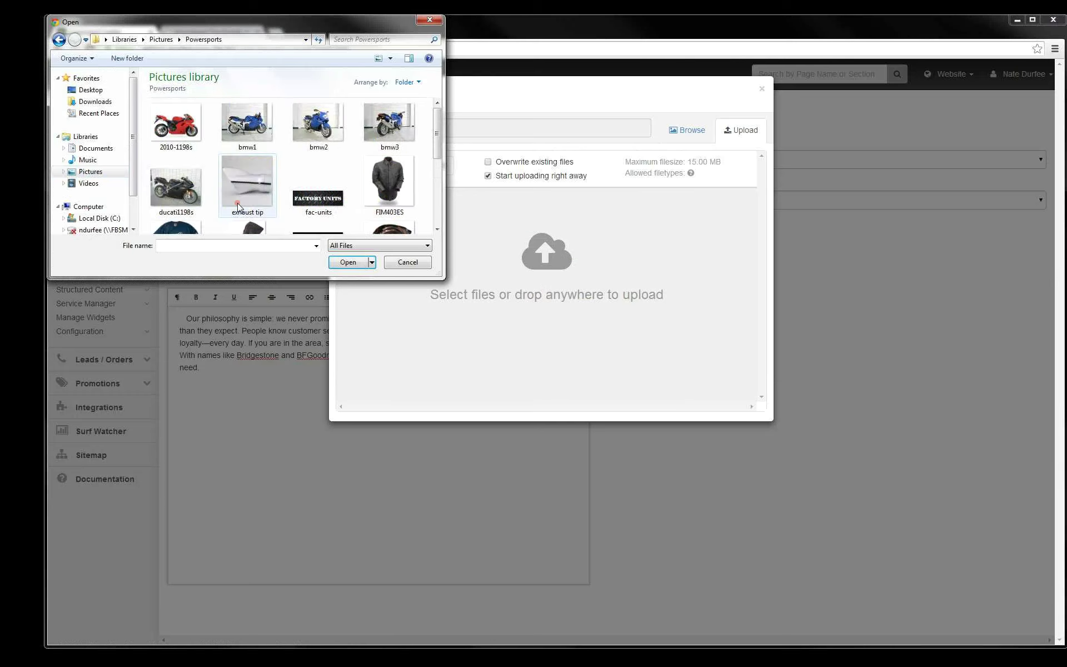
{"action": "left_click", "coordinate": [395, 132]}
{"action": "left_click", "coordinate": [358, 262]}
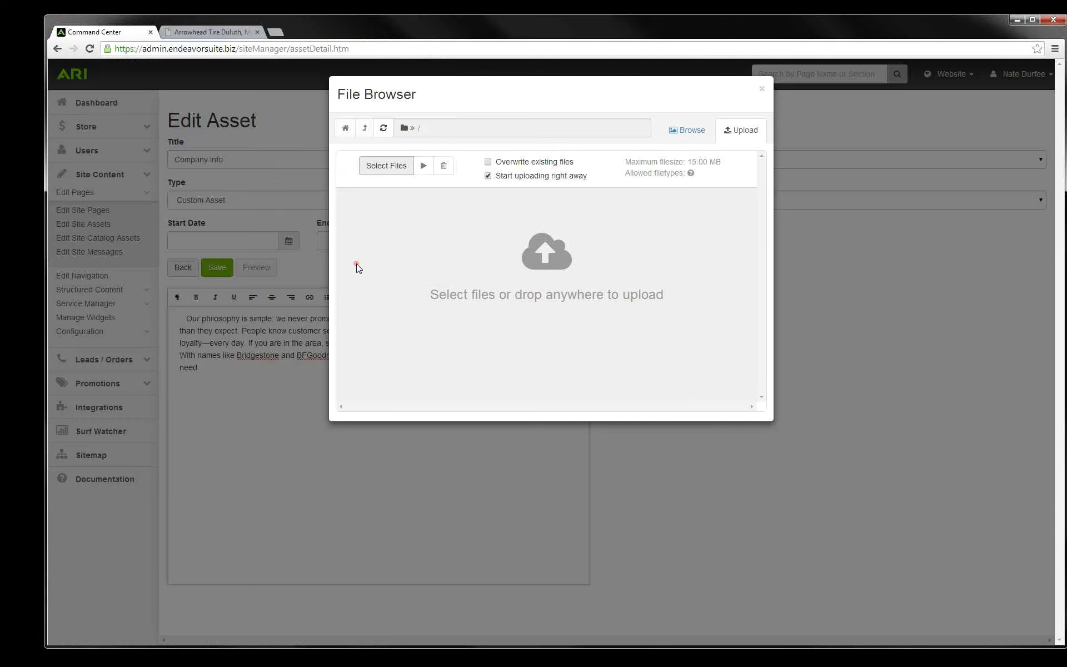
{"action": "left_click", "coordinate": [583, 244]}
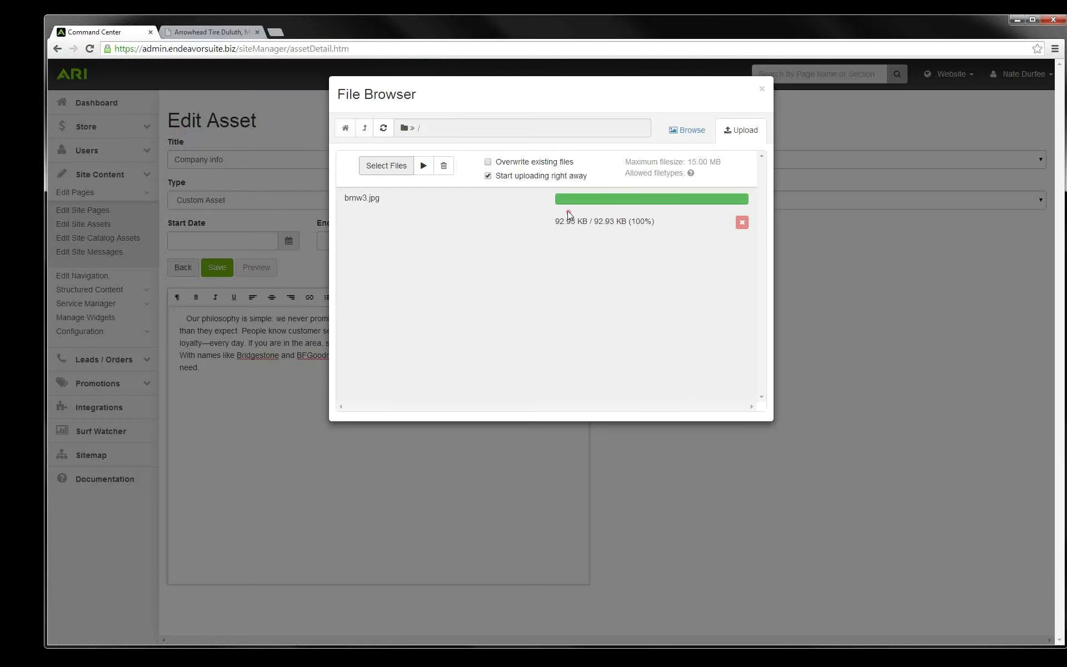
{"action": "left_click", "coordinate": [684, 144]}
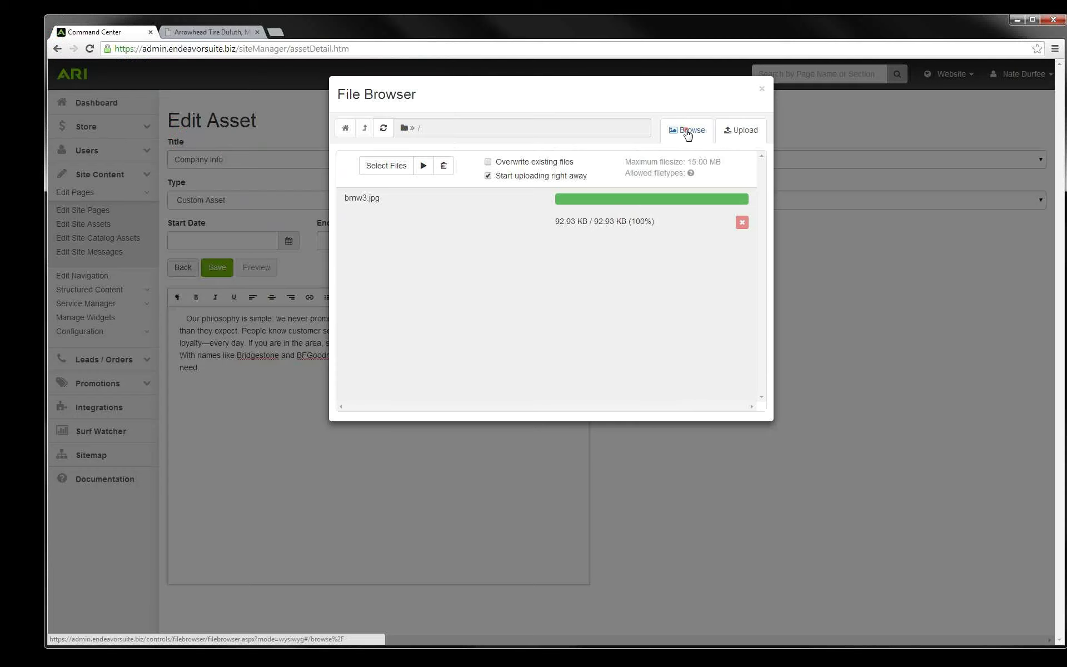
{"action": "left_click", "coordinate": [686, 130]}
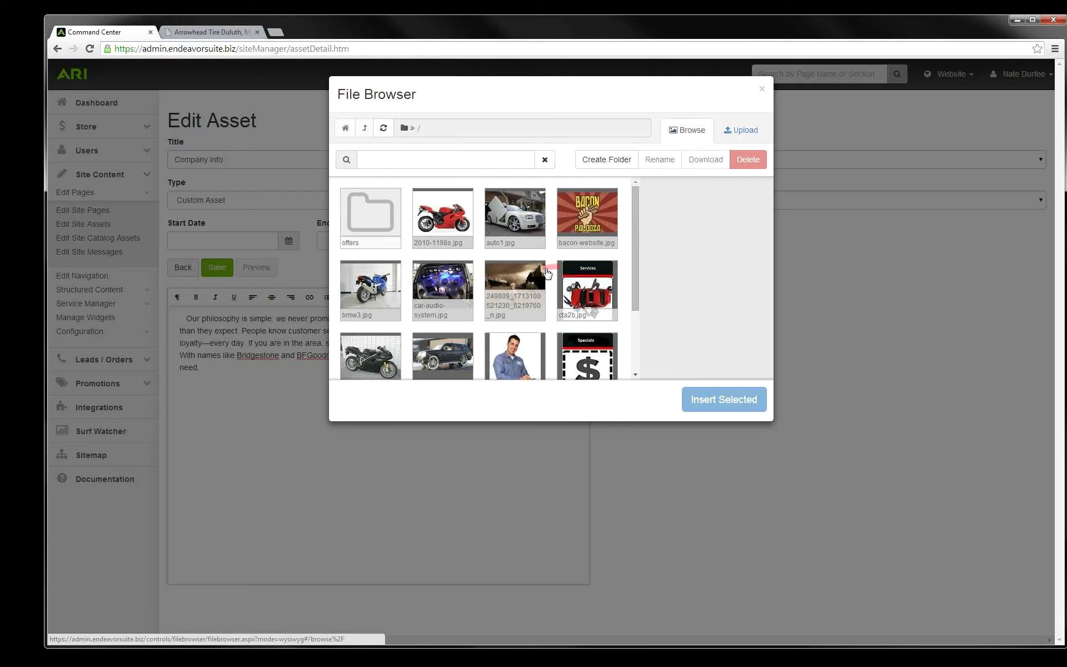
{"action": "left_click", "coordinate": [523, 282]}
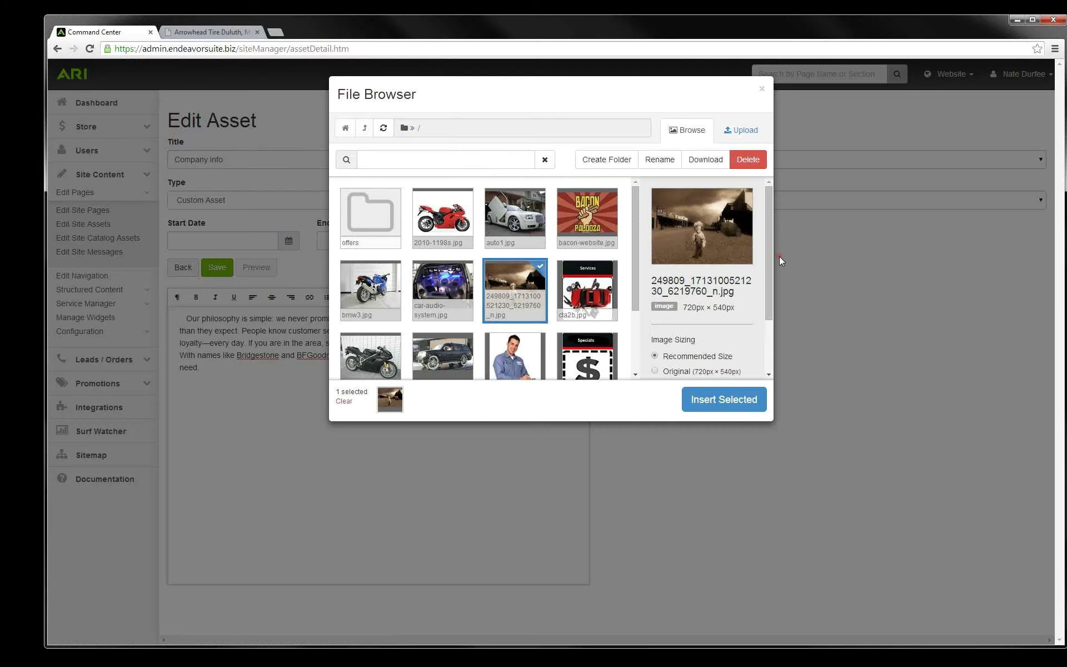
{"action": "left_click_drag", "start_coordinate": [772, 252], "coordinate": [769, 316]}
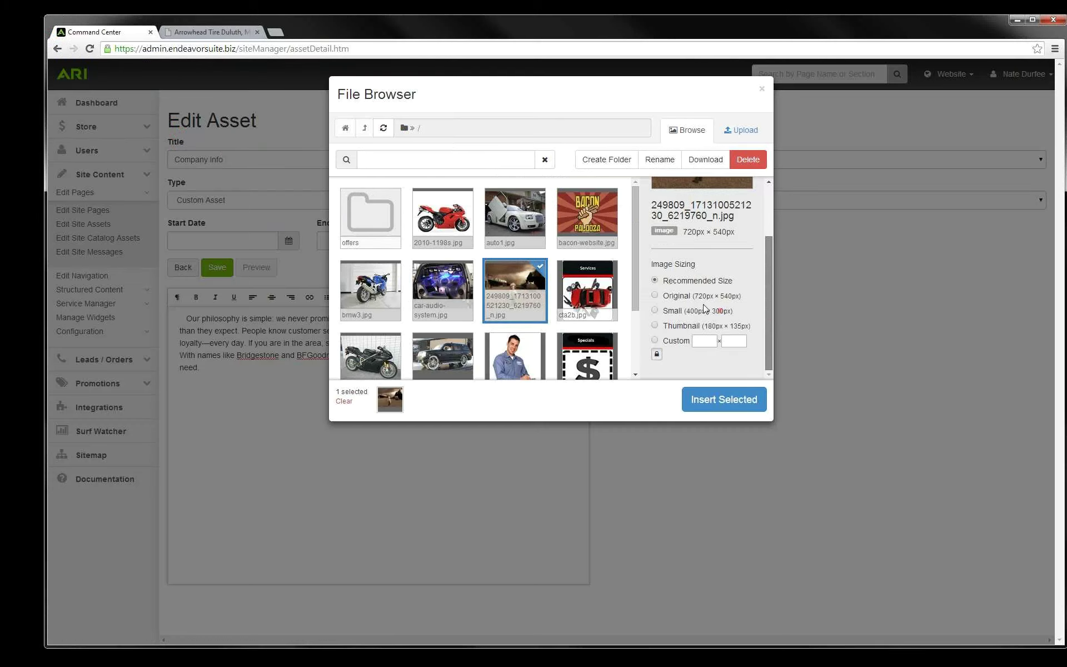
{"action": "left_click", "coordinate": [656, 280]}
{"action": "left_click", "coordinate": [717, 280]}
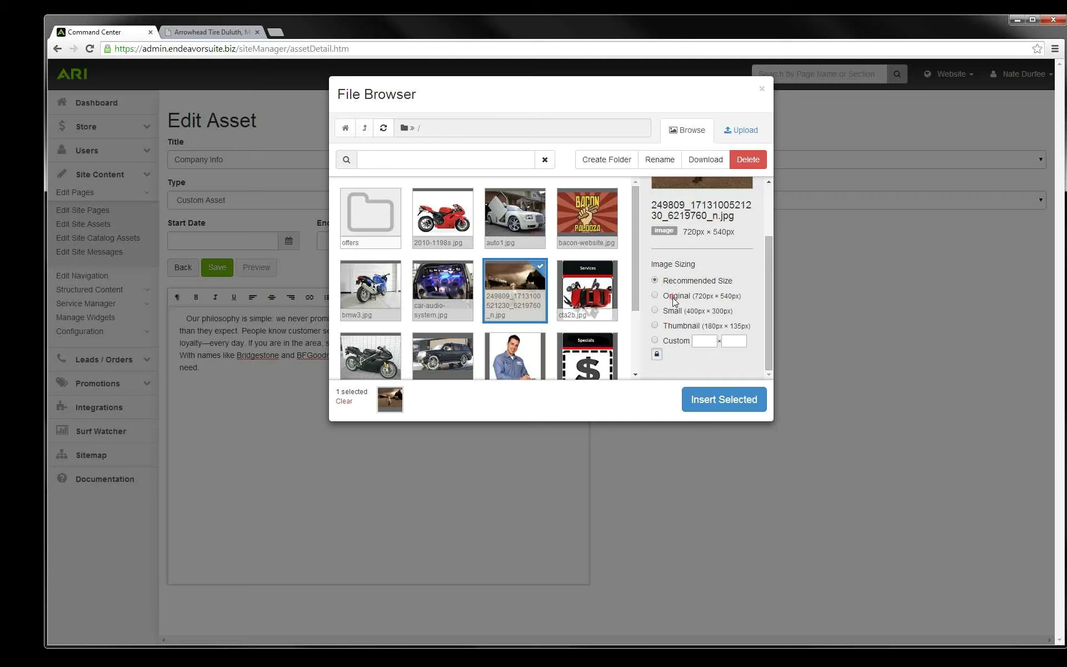
{"action": "left_click", "coordinate": [658, 310]}
{"action": "left_click", "coordinate": [655, 323]}
{"action": "left_click", "coordinate": [655, 340]}
{"action": "double_click", "coordinate": [693, 341]}
{"action": "type", "text": "500"}
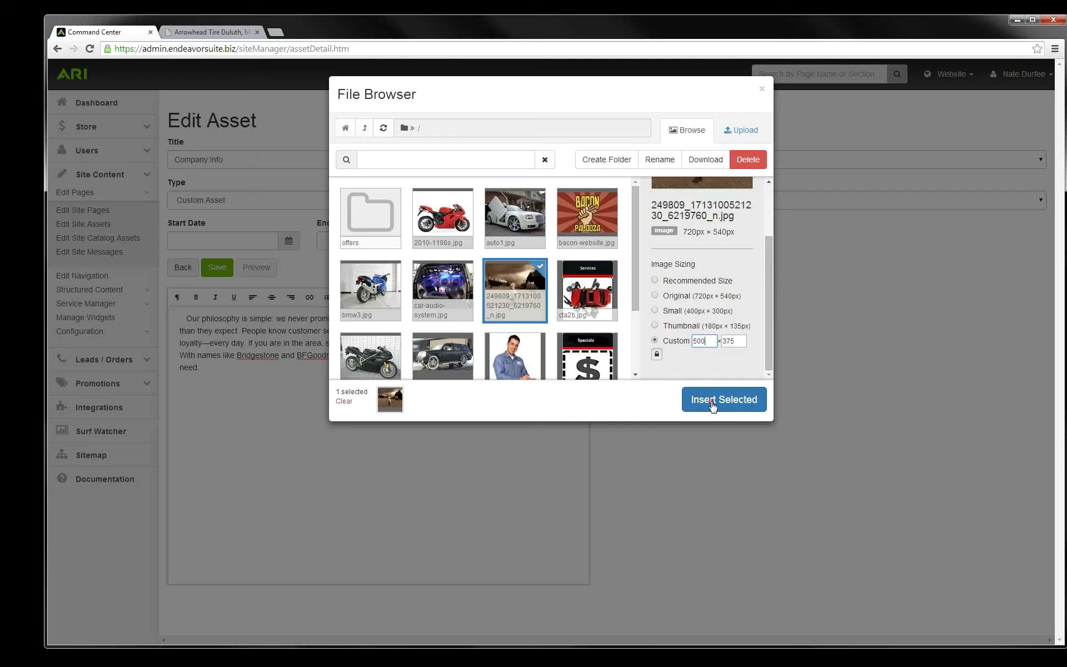
{"action": "left_click", "coordinate": [713, 406]}
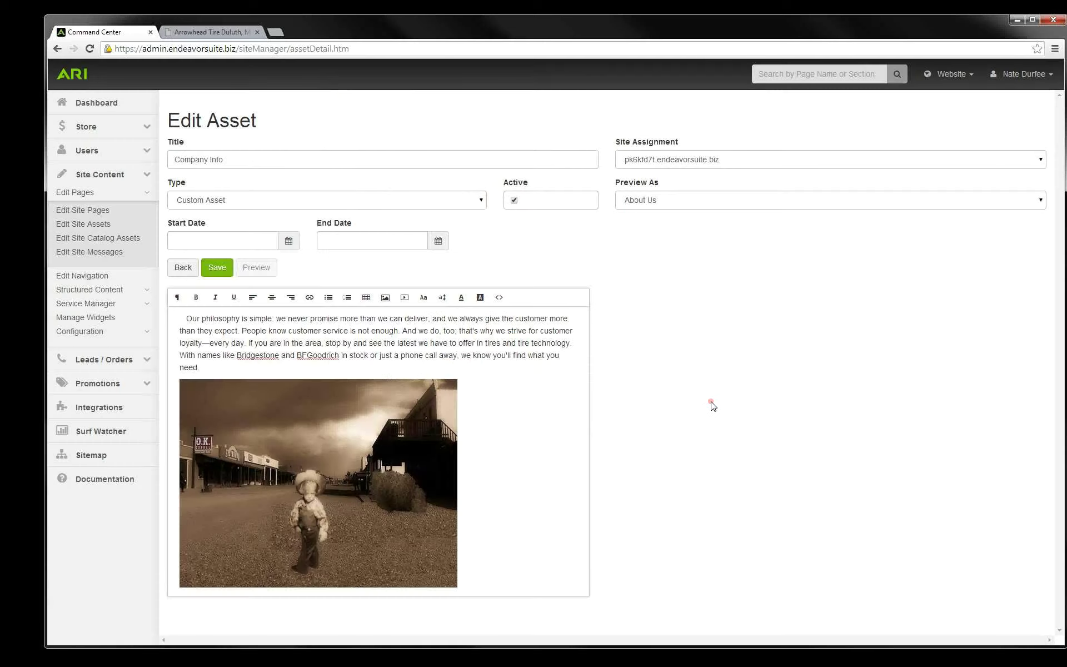
Step: Center the inserted image below the Company Info paragraph and scale it down slightly
{"action": "left_click", "coordinate": [271, 302]}
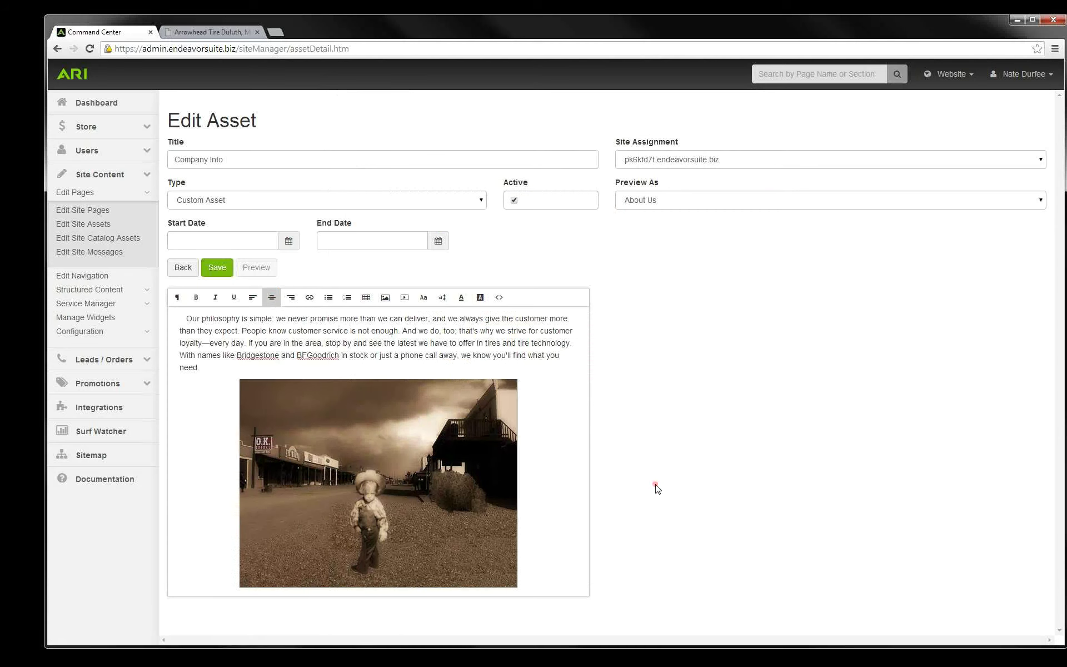
{"action": "left_click", "coordinate": [398, 491]}
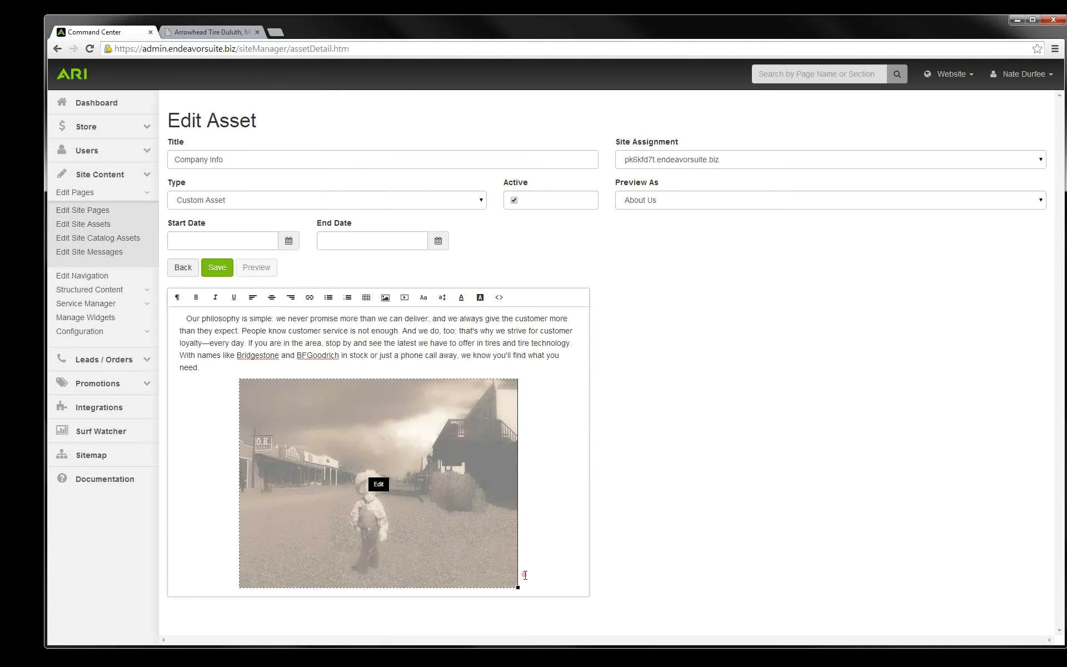
{"action": "left_click_drag", "start_coordinate": [508, 574], "coordinate": [499, 559]}
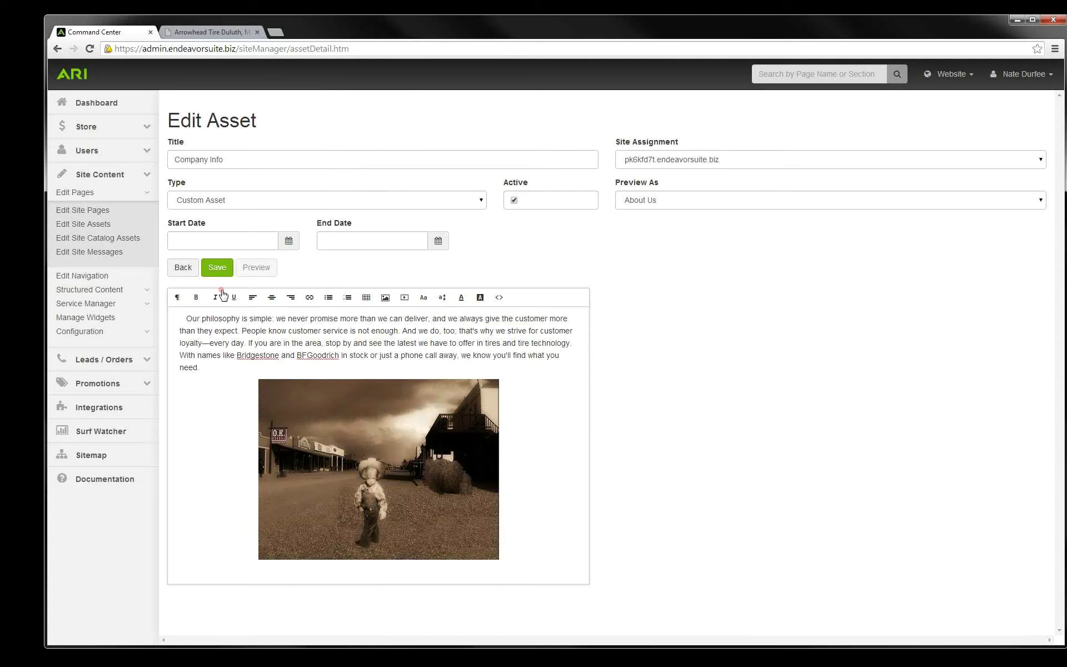
Step: Return to the page list without saving the Company Info asset, and open the Customer Reviews page under Company Info
{"action": "left_click", "coordinate": [183, 267]}
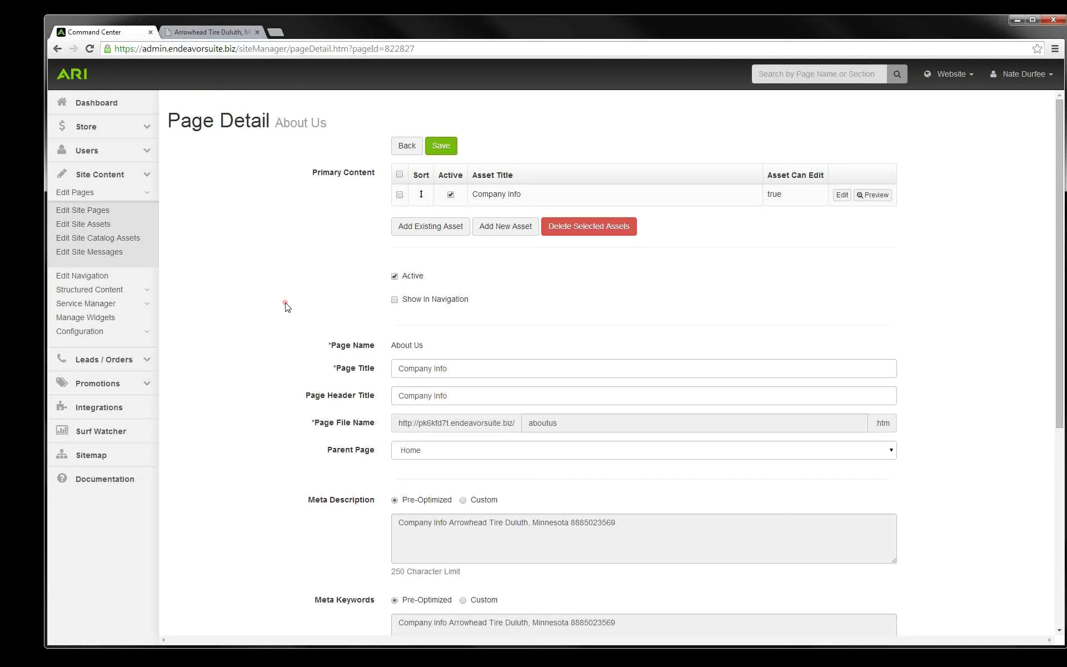
{"action": "left_click", "coordinate": [407, 148]}
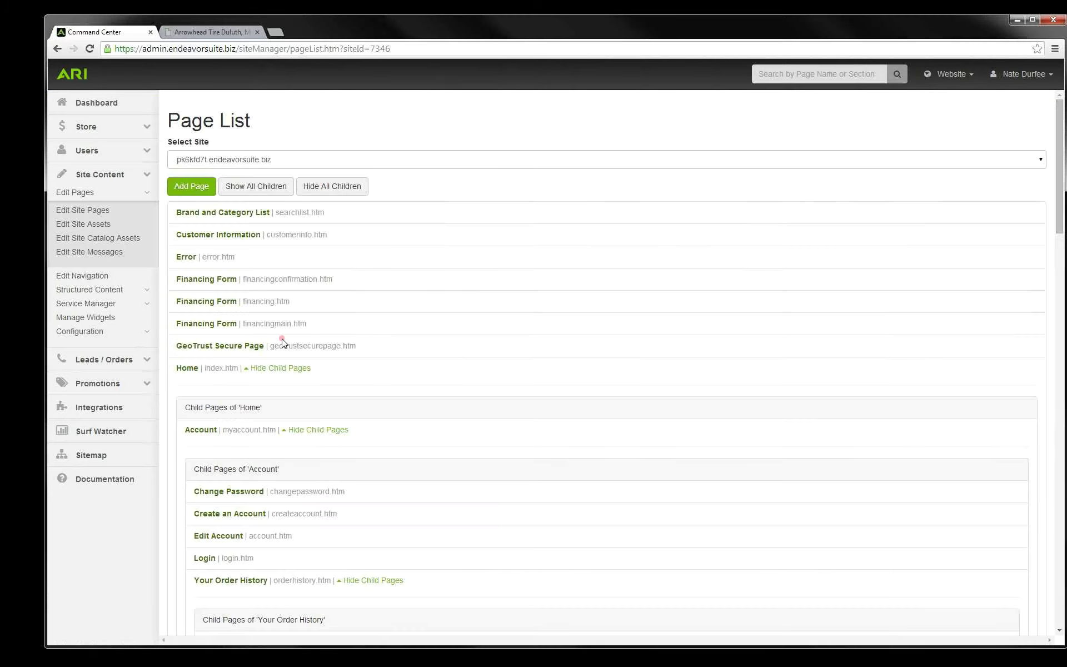
{"action": "scroll", "coordinate": [282, 343], "scroll_direction": "down", "scroll_amount": 6}
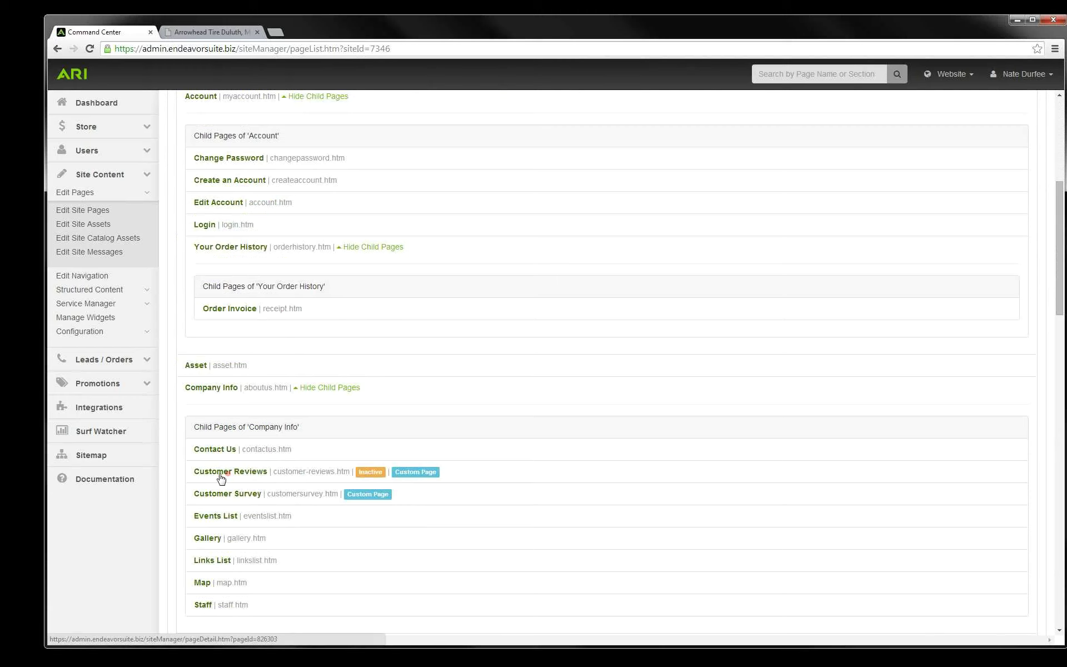
{"action": "left_click", "coordinate": [322, 460]}
{"action": "left_click", "coordinate": [238, 470]}
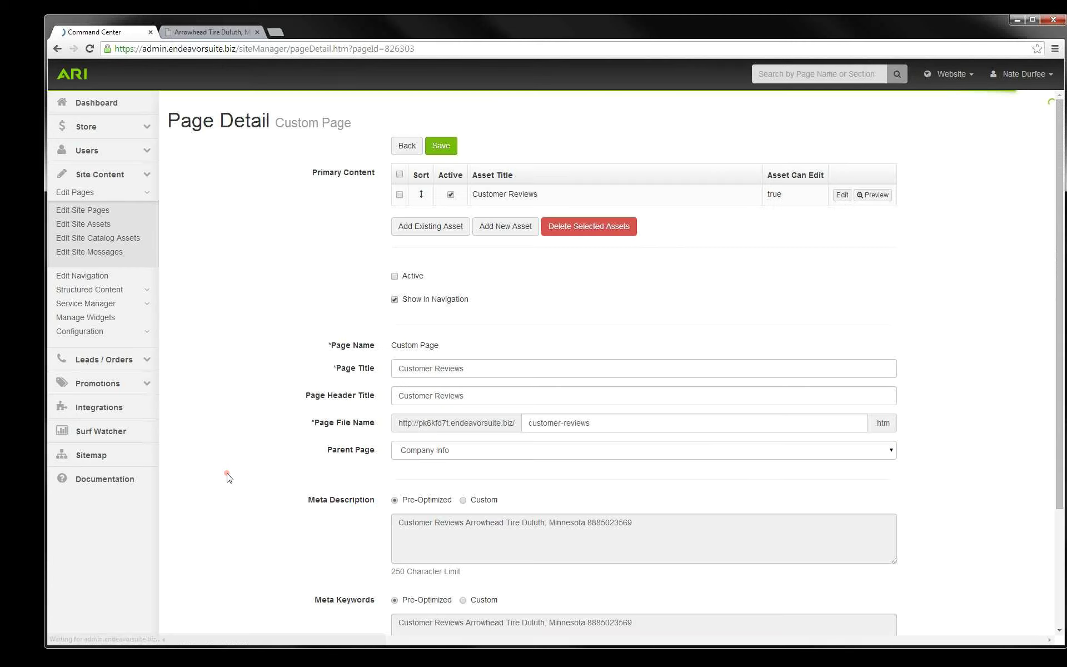
Step: Make the Customer Reviews page active and save it
{"action": "left_click", "coordinate": [289, 302]}
{"action": "left_click", "coordinate": [362, 188]}
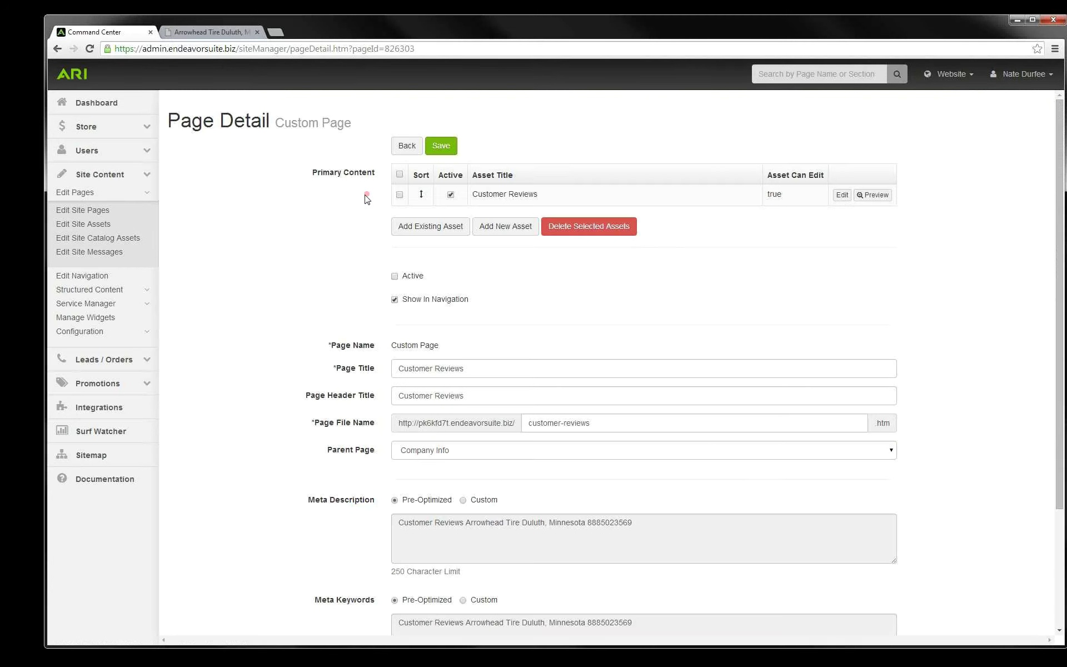
{"action": "left_click", "coordinate": [395, 276]}
{"action": "left_click", "coordinate": [331, 289]}
{"action": "left_click", "coordinate": [440, 146]}
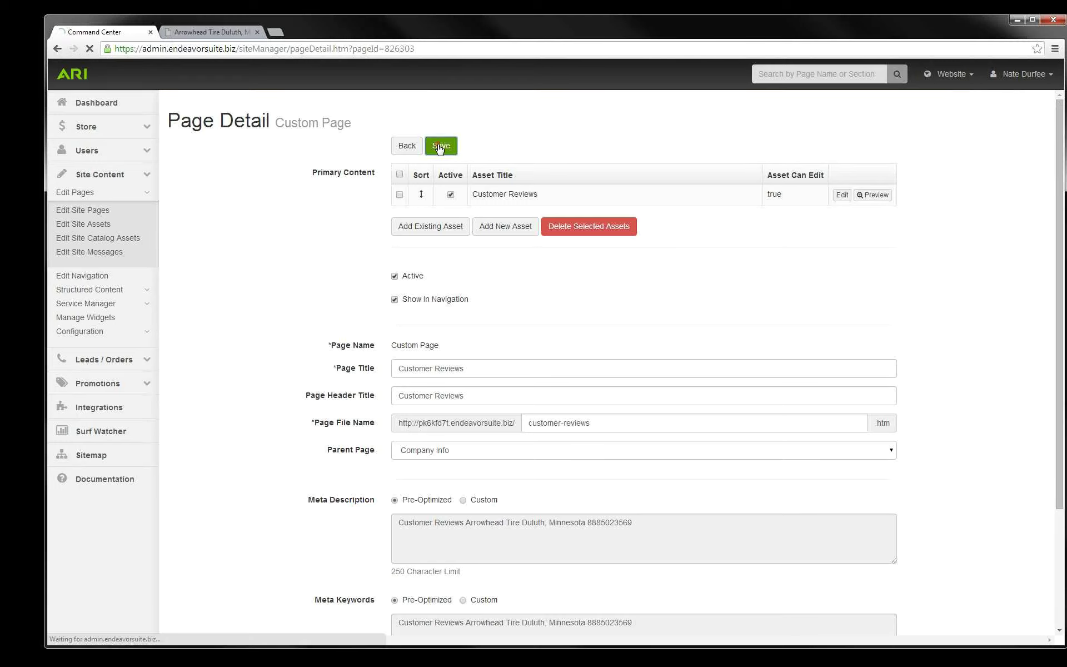
{"action": "left_click", "coordinate": [356, 276]}
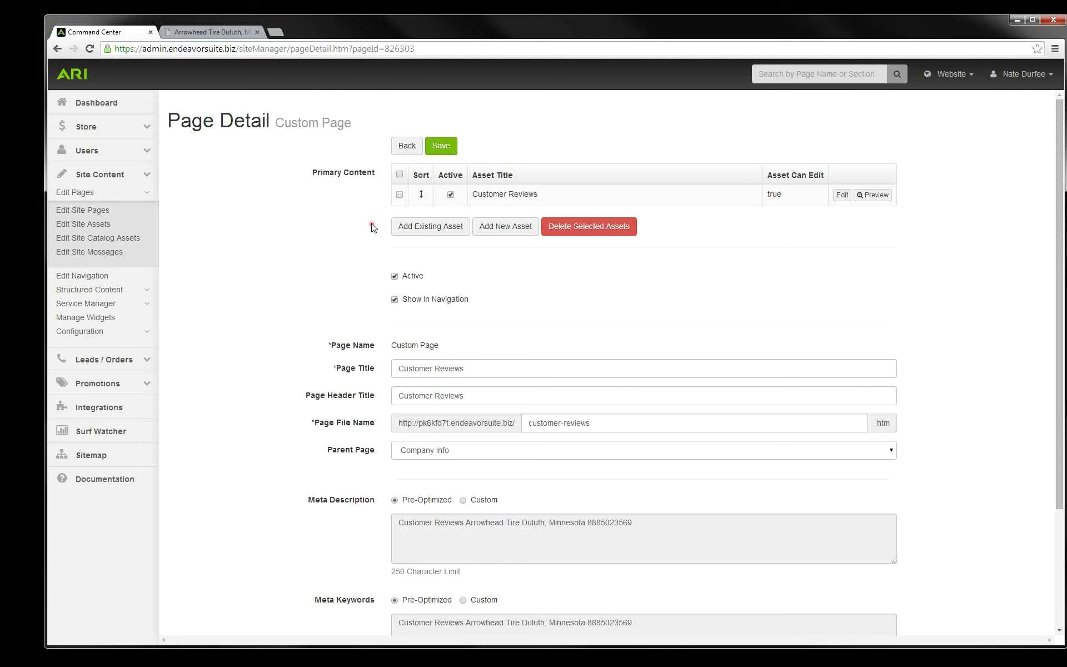
Step: Open the site's navigation editor, and examine the Shop by Brand and Company Info submenus on the live dealer site
{"action": "left_click", "coordinate": [148, 194]}
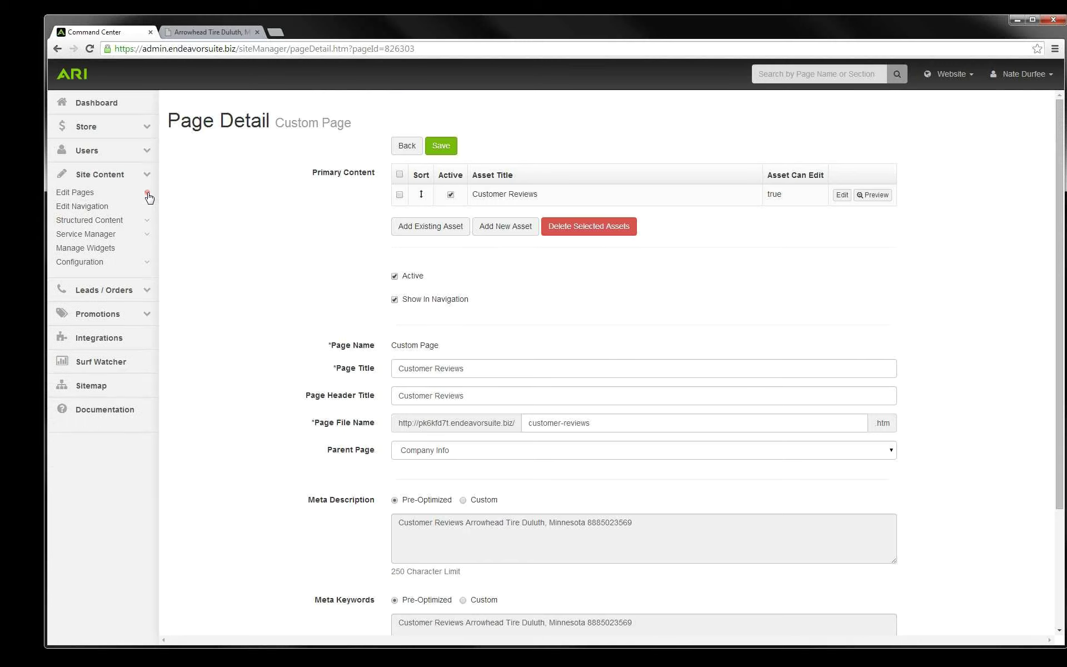
{"action": "left_click", "coordinate": [100, 207]}
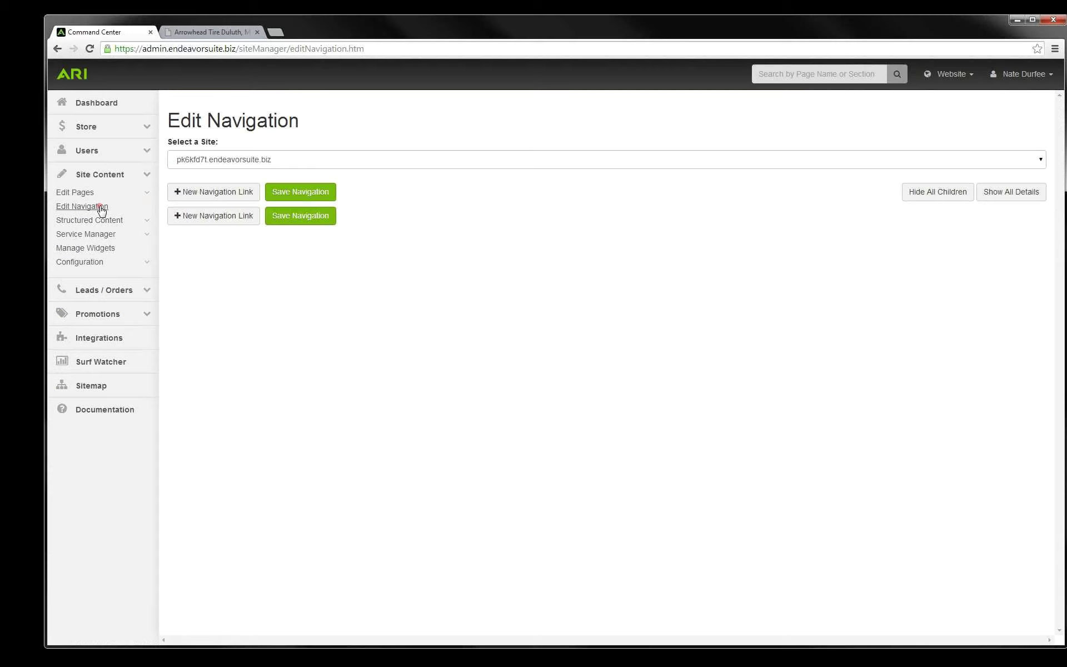
{"action": "left_click", "coordinate": [218, 34]}
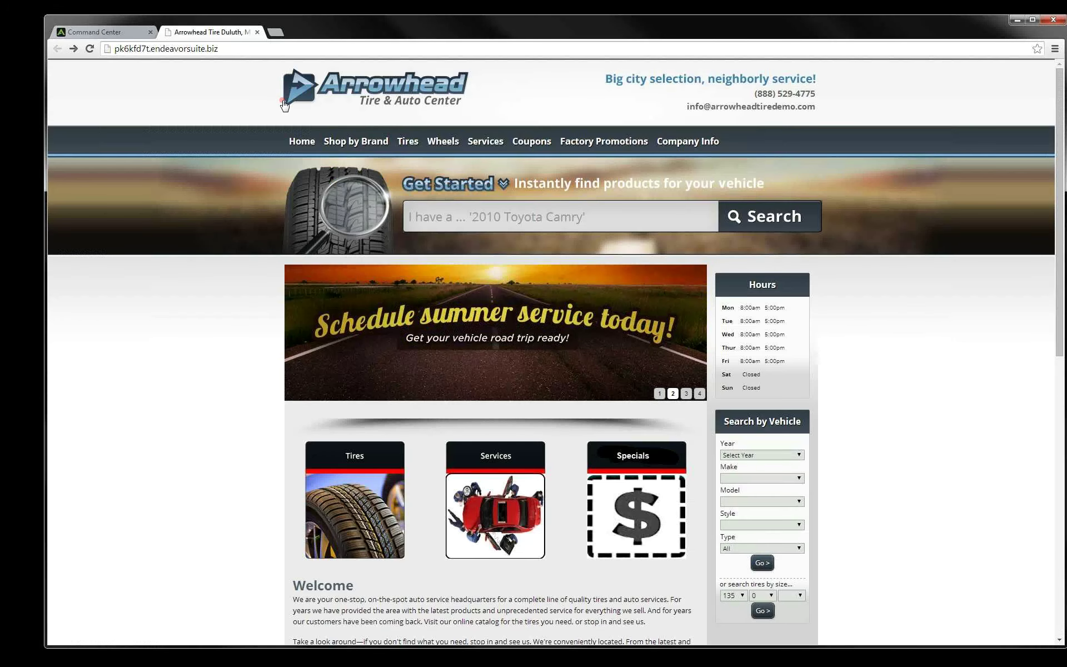
{"action": "mouse_move", "coordinate": [363, 145]}
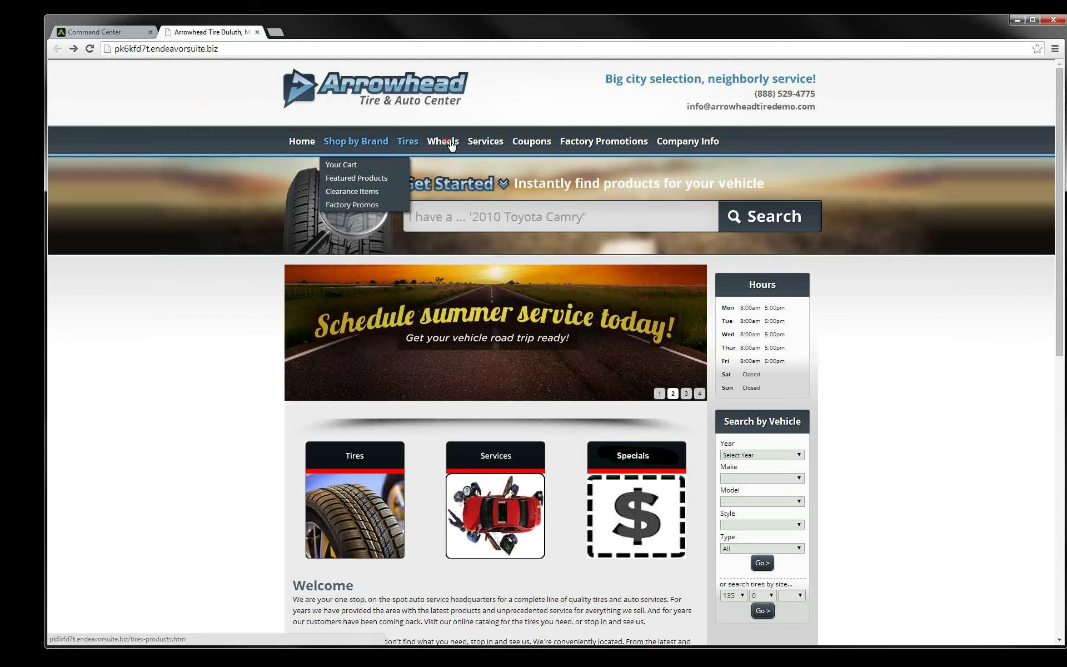
{"action": "mouse_move", "coordinate": [697, 144]}
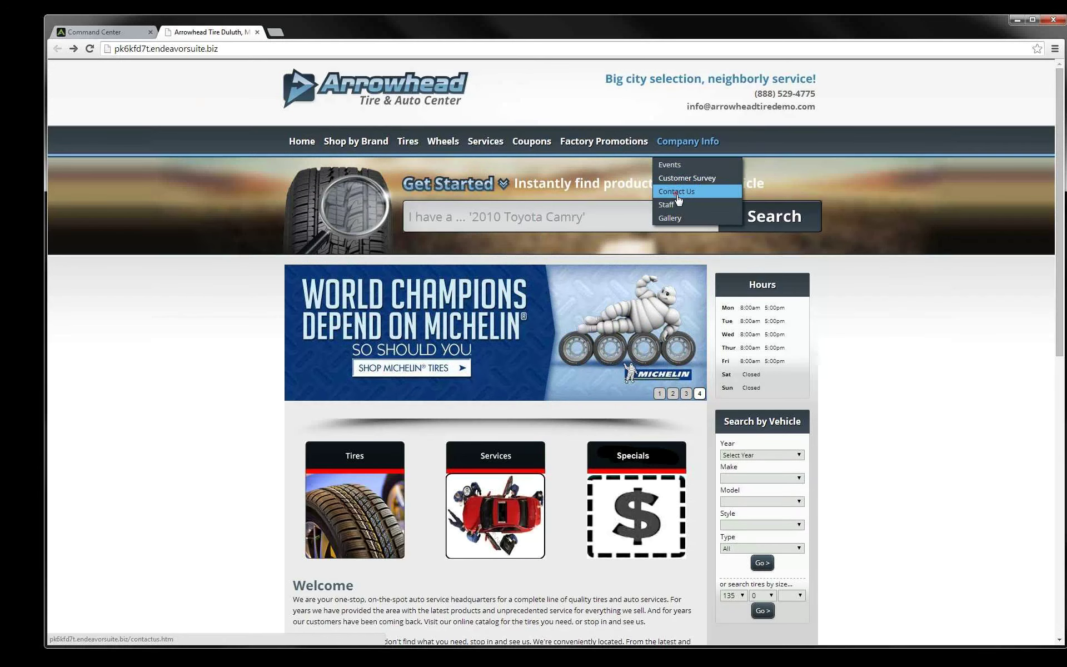
{"action": "left_click", "coordinate": [672, 218]}
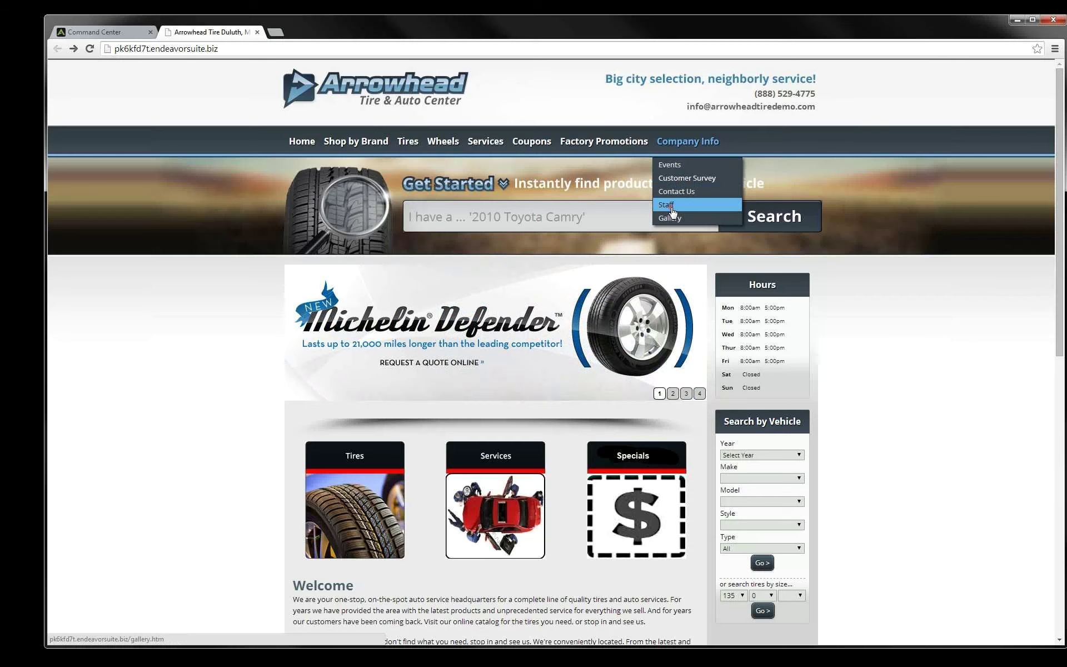
Step: Compare the link list in the Command Center navigation editor with the live site's Home menu, and hide all child links
{"action": "left_click", "coordinate": [135, 35]}
{"action": "left_click", "coordinate": [122, 32]}
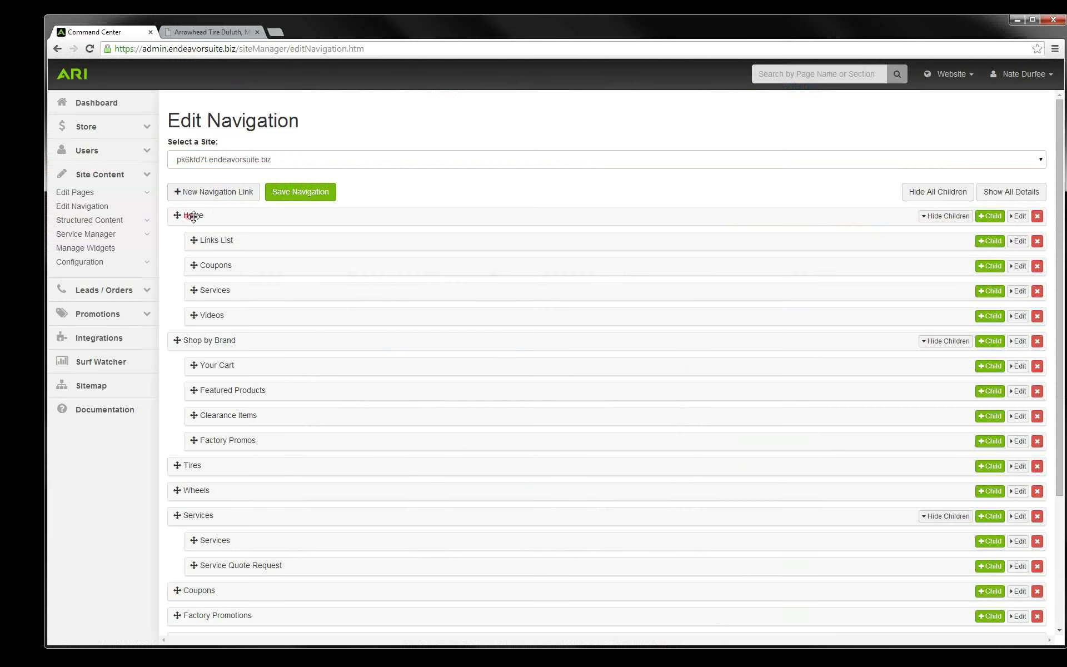
{"action": "scroll", "coordinate": [248, 281], "scroll_direction": "down", "scroll_amount": 1}
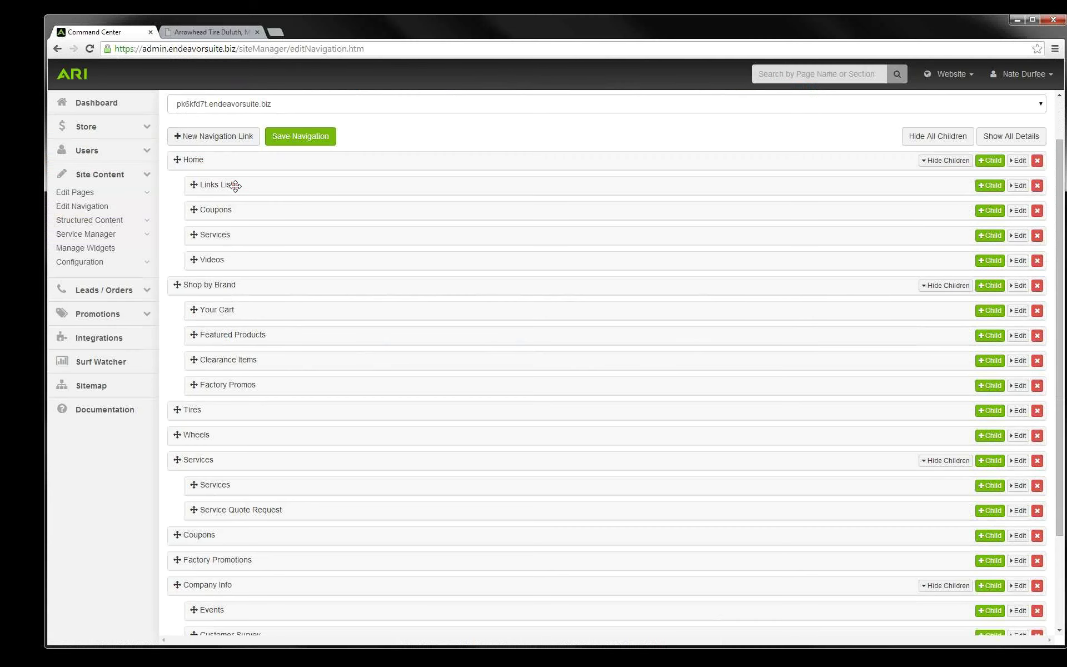
{"action": "left_click", "coordinate": [229, 30]}
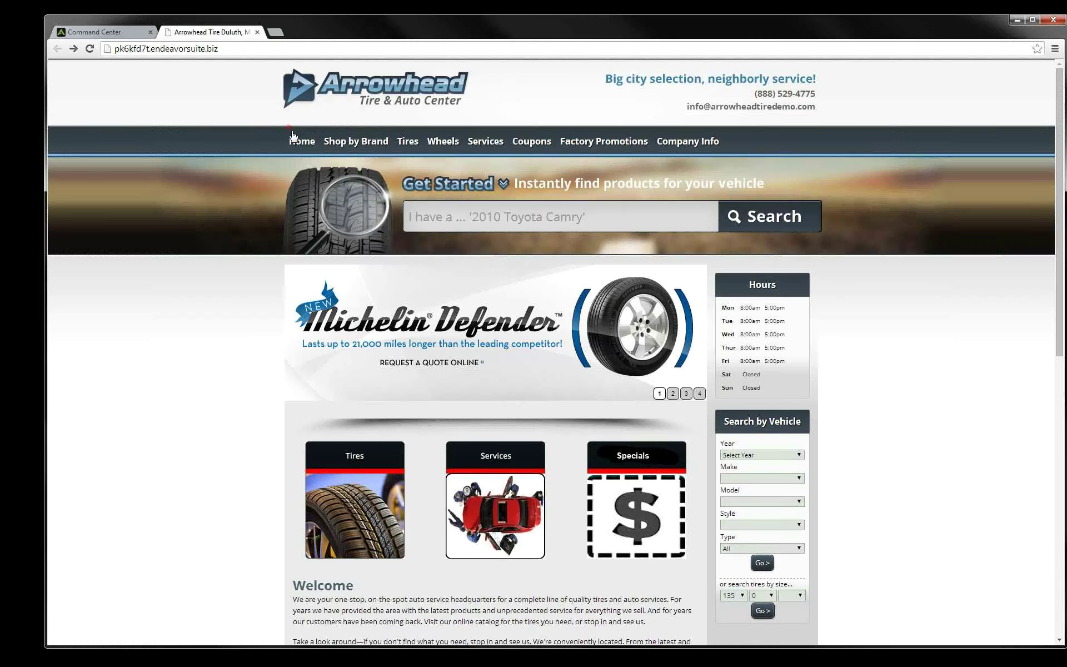
{"action": "mouse_move", "coordinate": [299, 144]}
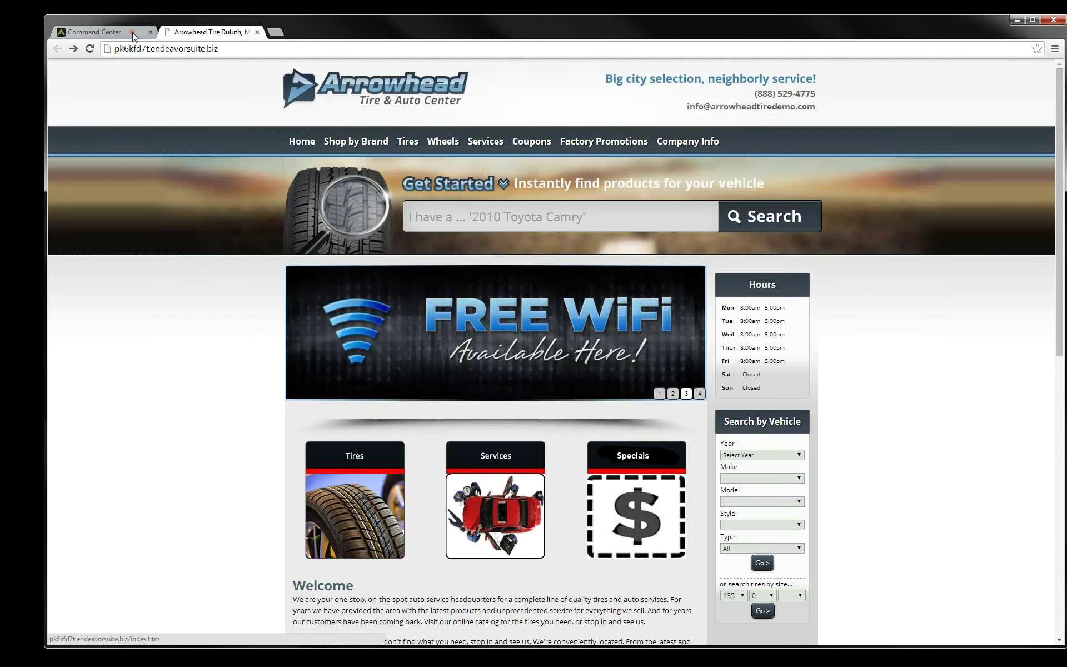
{"action": "left_click", "coordinate": [133, 33]}
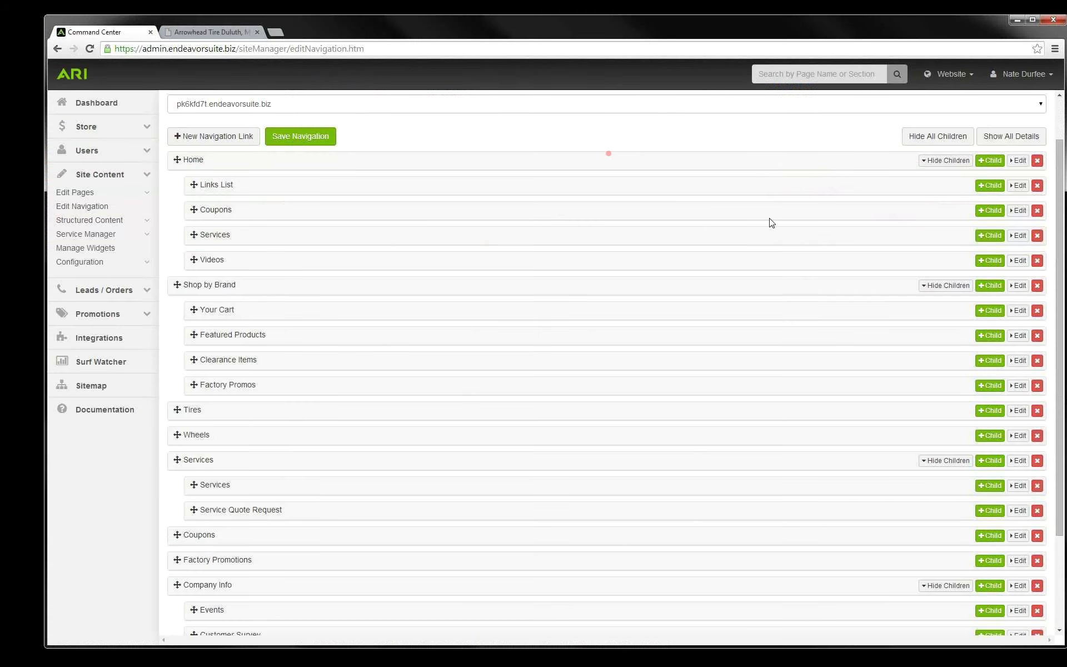
{"action": "left_click", "coordinate": [931, 139]}
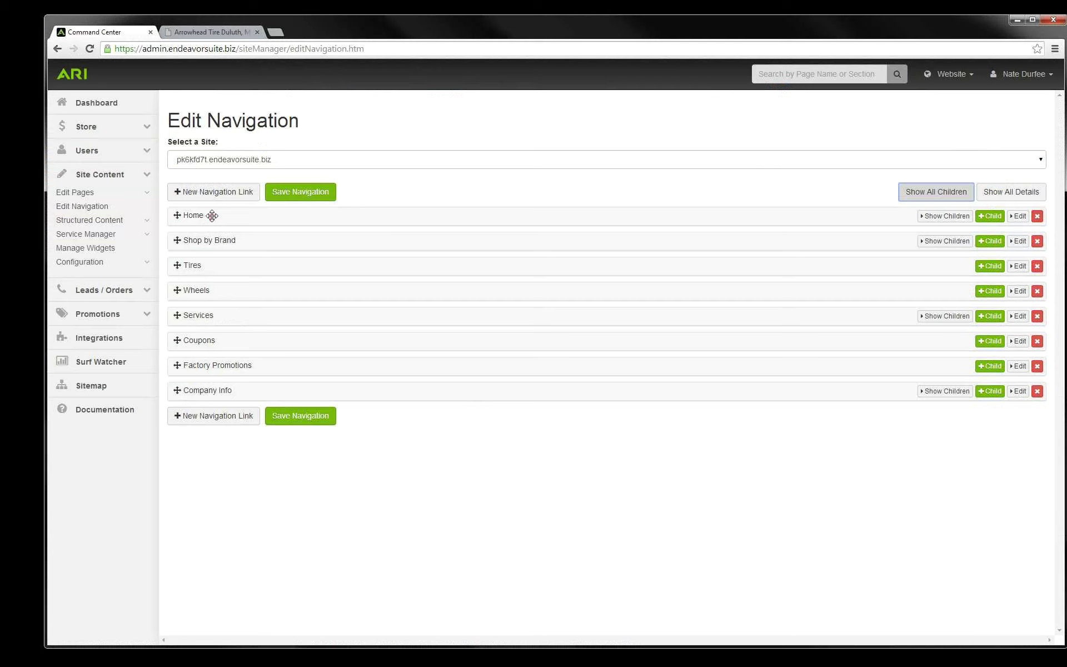
Step: Add a new top-level navigation link to the Map (map.htm) site page, and save the navigation
{"action": "left_click", "coordinate": [216, 197]}
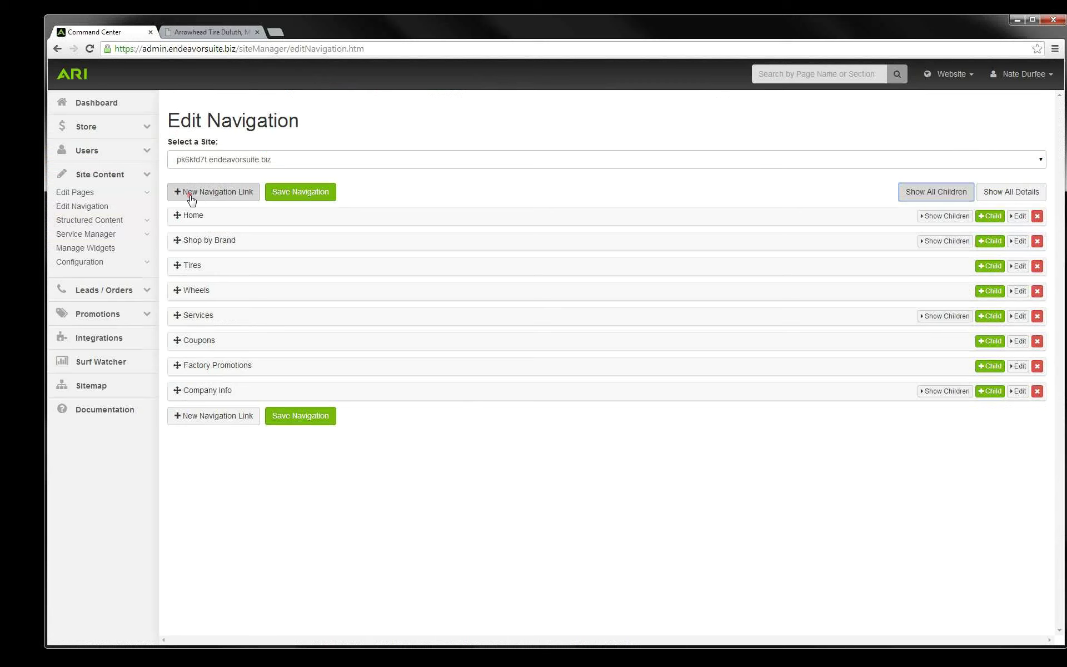
{"action": "left_click", "coordinate": [192, 198]}
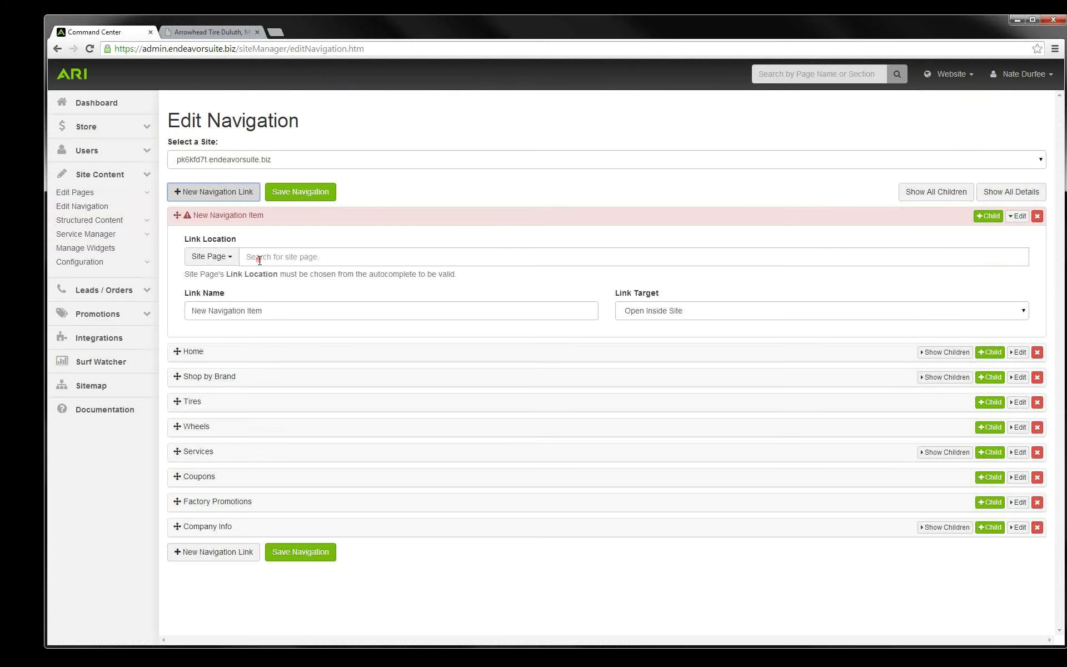
{"action": "left_click", "coordinate": [259, 258]}
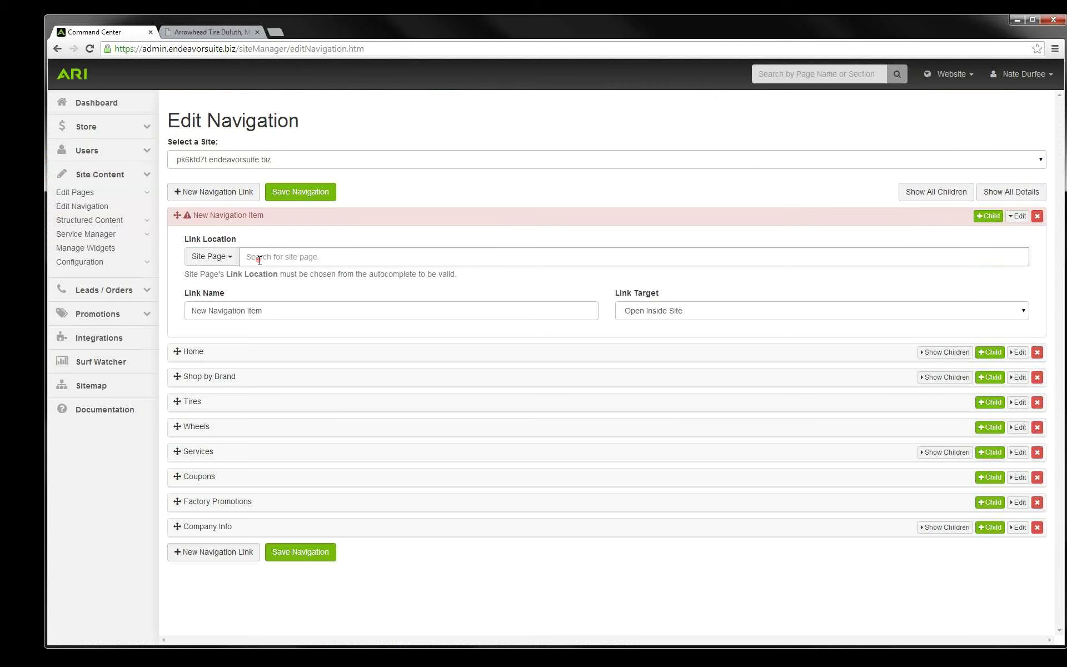
{"action": "type", "text": "Map"}
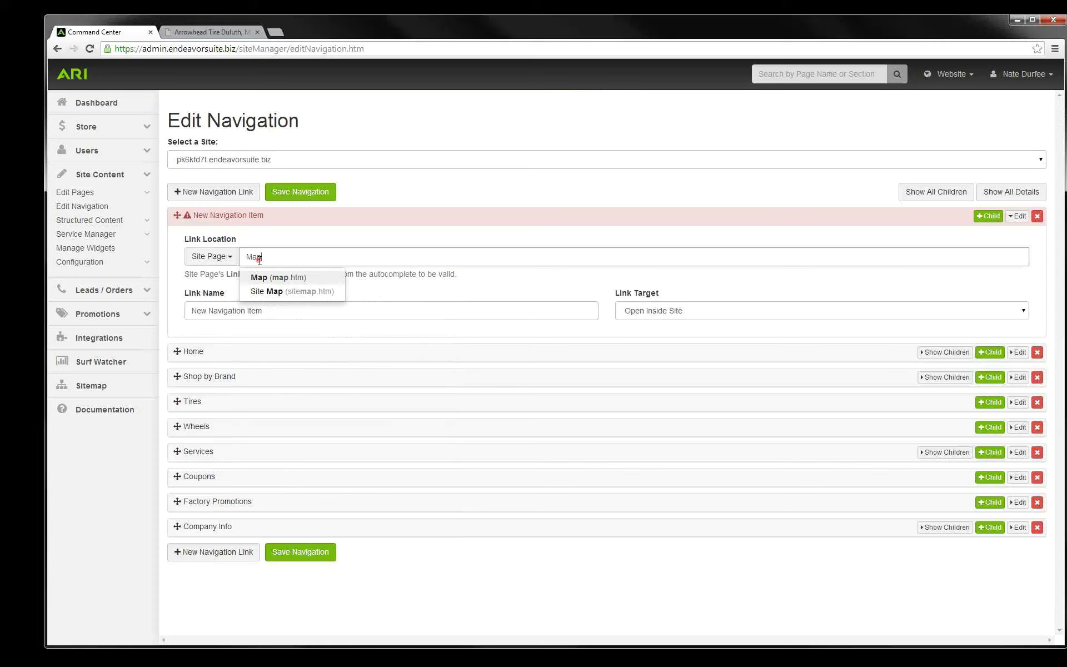
{"action": "left_click", "coordinate": [261, 277]}
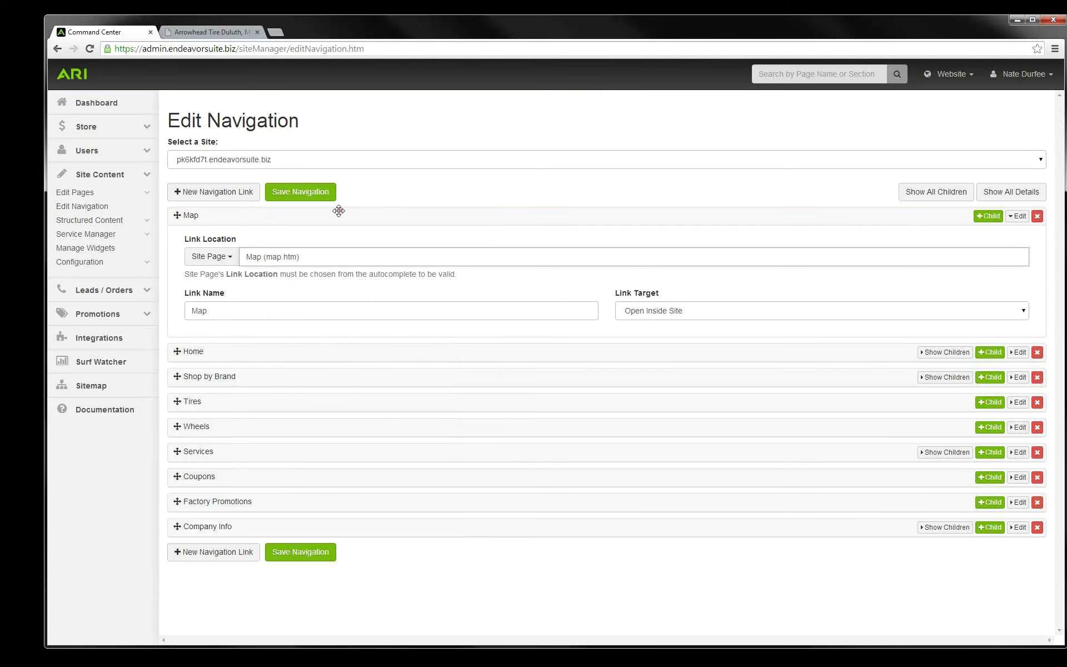
{"action": "left_click", "coordinate": [304, 195]}
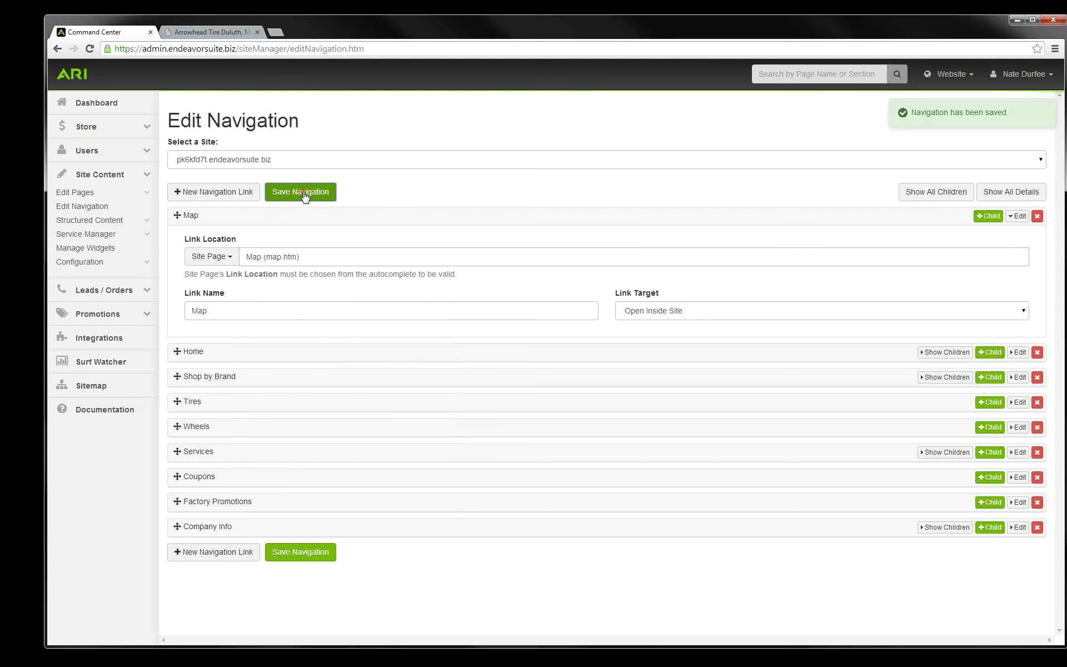
Step: Collapse the Map link's details, move it to the end of the navigation below Company Info, and save
{"action": "left_click", "coordinate": [1019, 218]}
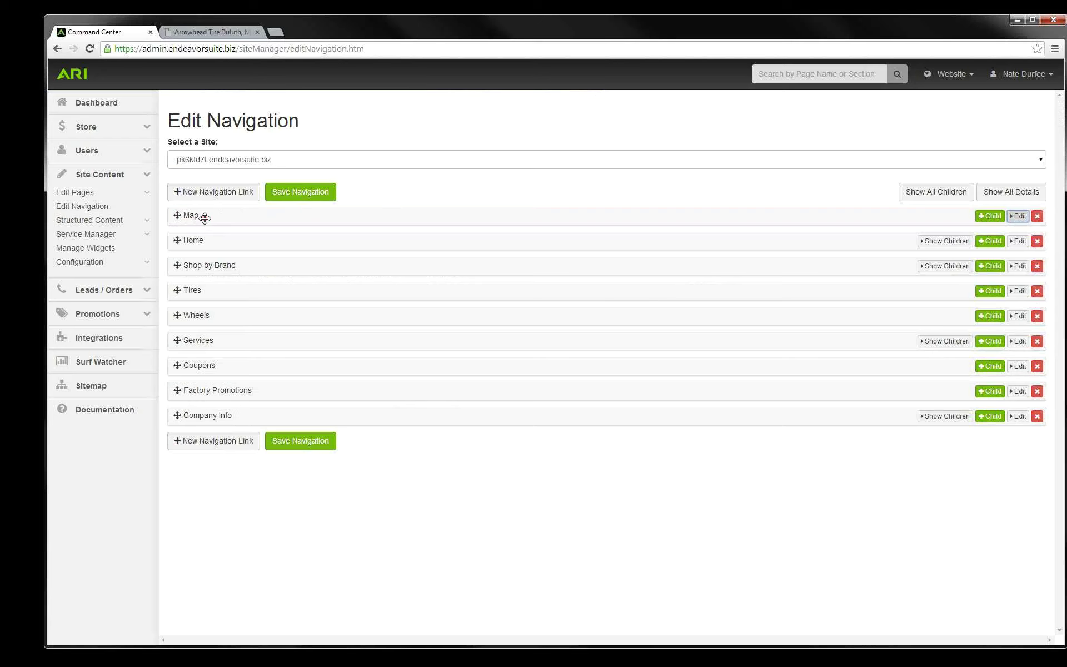
{"action": "left_click_drag", "start_coordinate": [205, 218], "coordinate": [205, 429]}
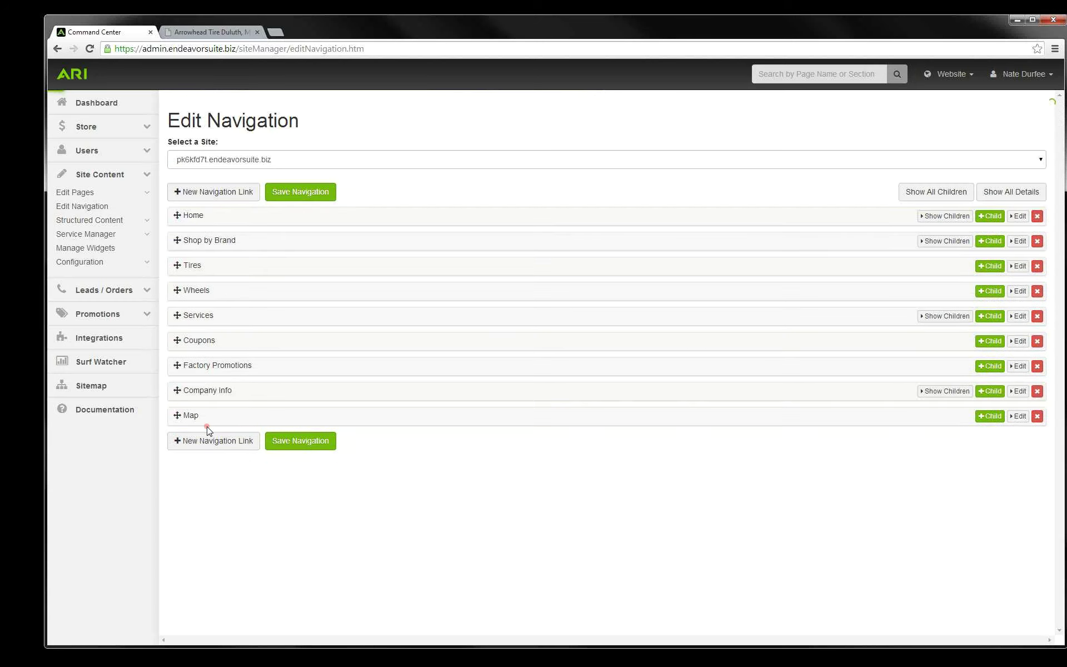
{"action": "left_click", "coordinate": [298, 441]}
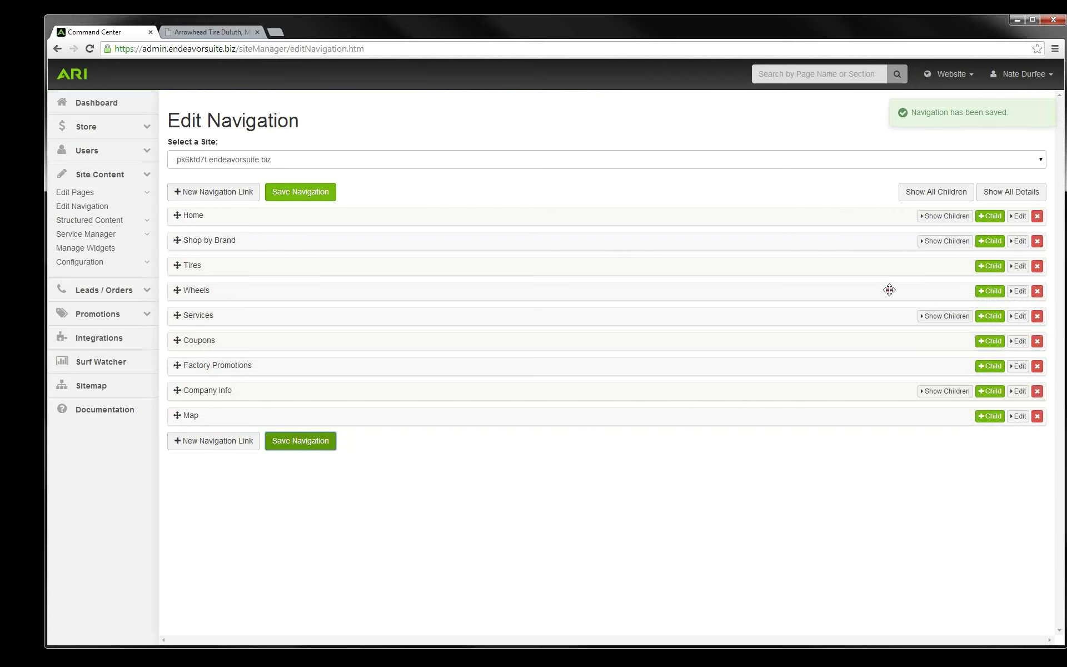
Step: Delete the Links List child link from the Home navigation item
{"action": "left_click", "coordinate": [943, 218]}
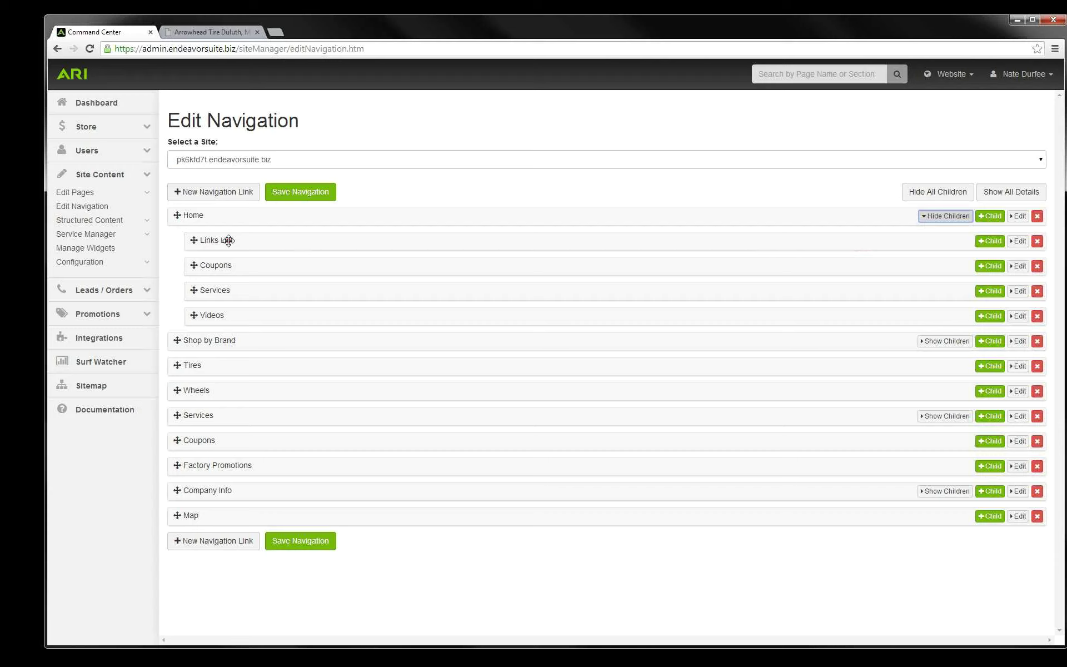
{"action": "left_click", "coordinate": [242, 494]}
{"action": "left_click", "coordinate": [1037, 242]}
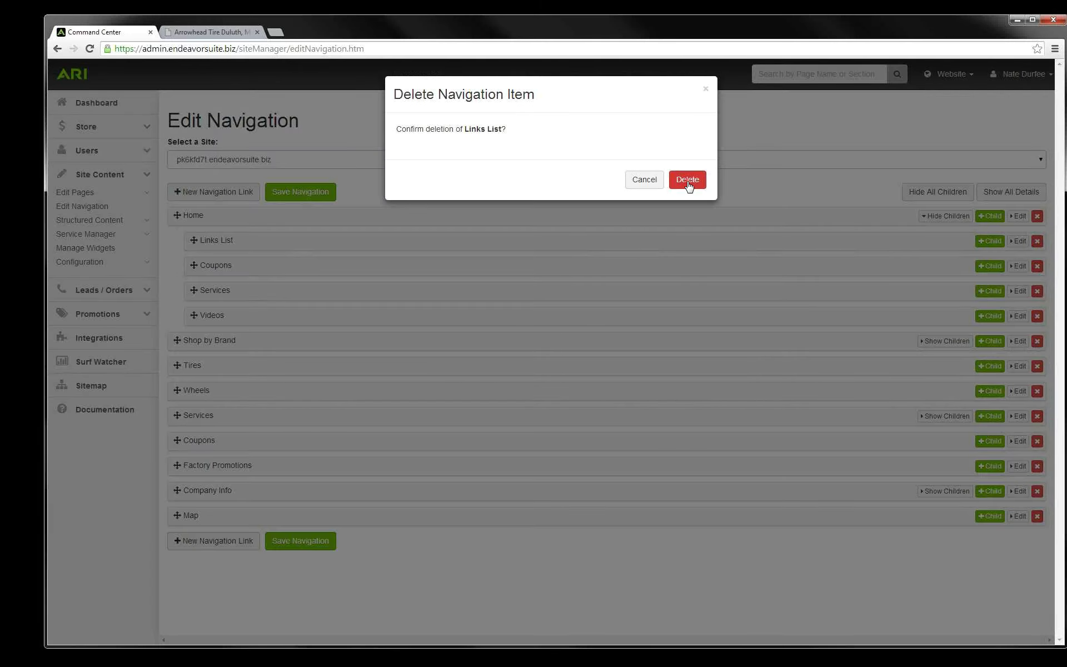
{"action": "left_click", "coordinate": [687, 183]}
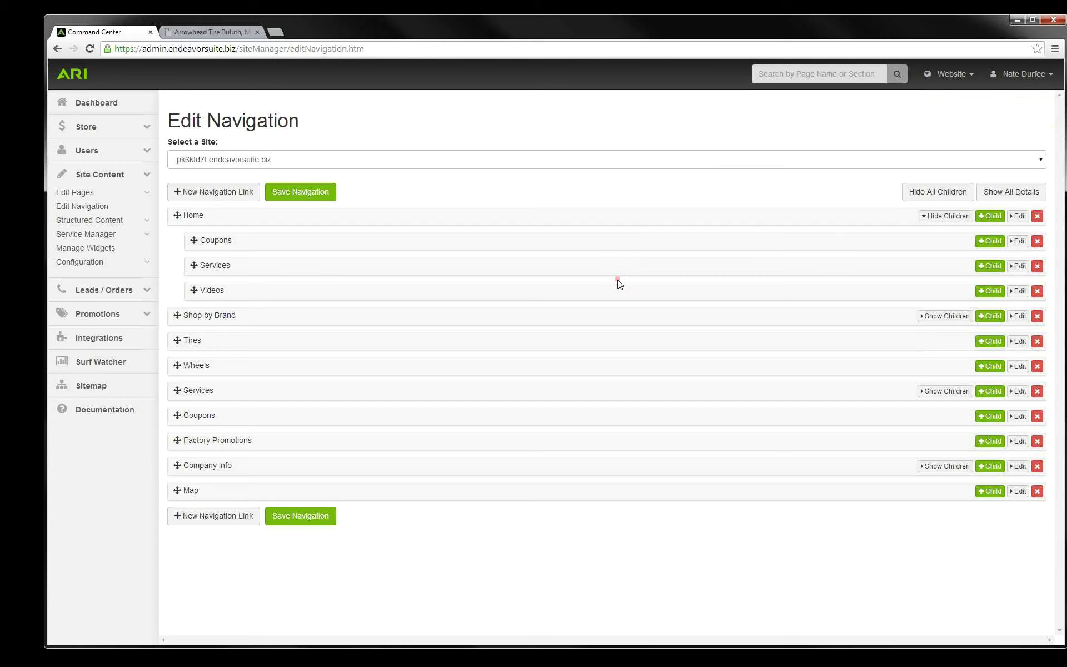
Step: Add a child link under Company Info that points to the Links List (linkslist.htm) site page
{"action": "left_click", "coordinate": [990, 467]}
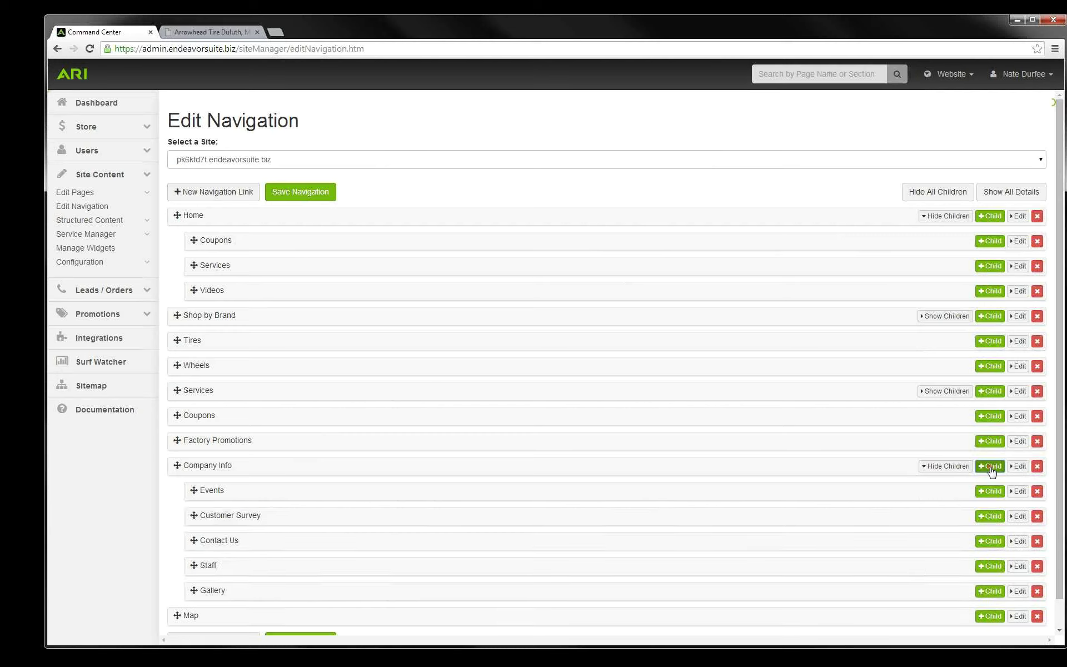
{"action": "scroll", "coordinate": [294, 505], "scroll_direction": "down", "scroll_amount": 1}
{"action": "left_click", "coordinate": [288, 476]}
{"action": "type", "text": "Links"}
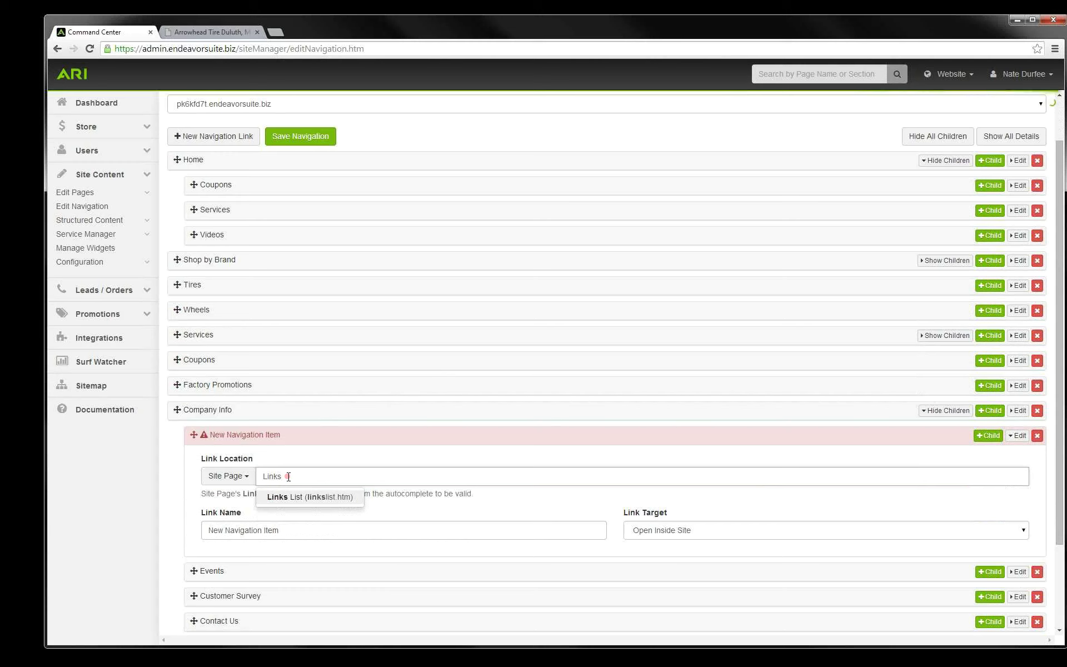
{"action": "left_click", "coordinate": [289, 496]}
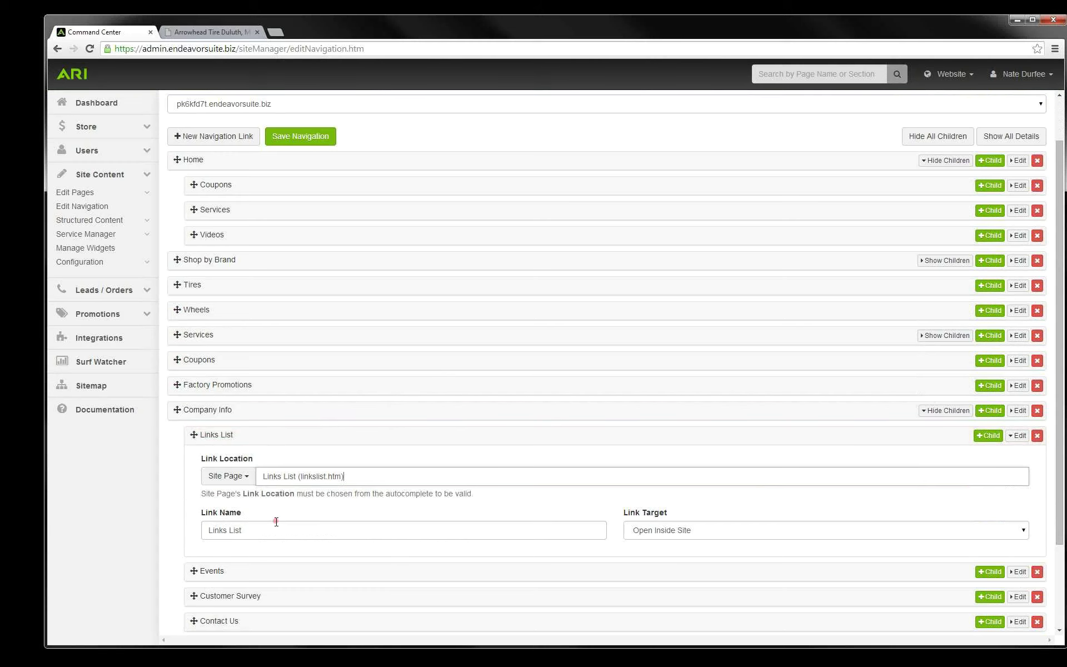
Step: Rename the new Company Info child link as Recommended Links, save the navigation, and collapse the link's details
{"action": "left_click", "coordinate": [256, 530]}
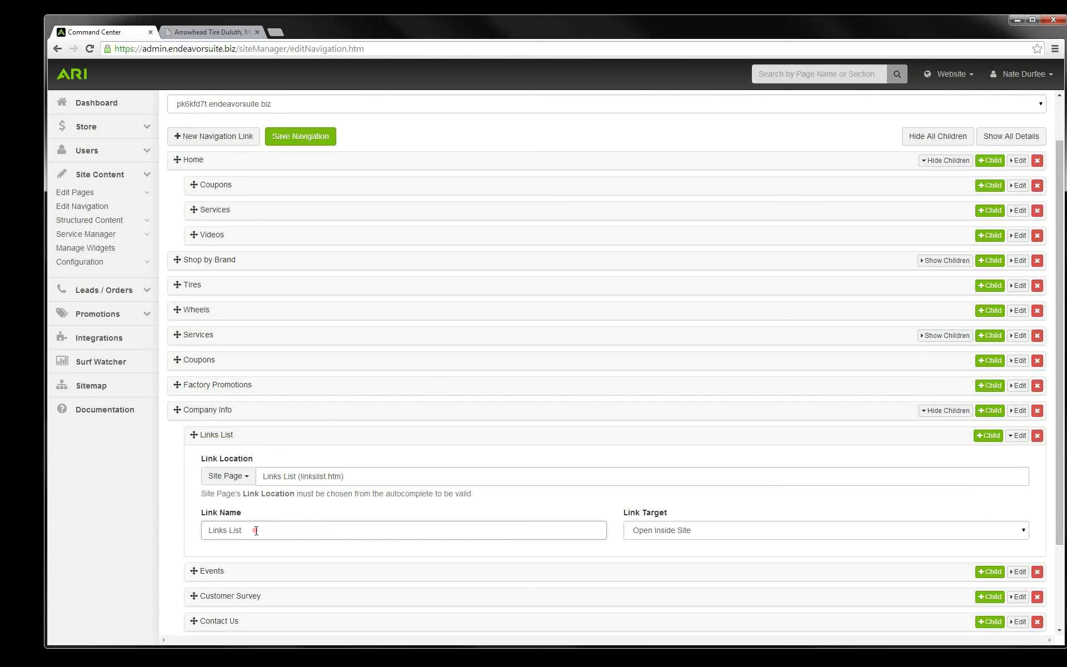
{"action": "key", "text": "BackSpace"}
{"action": "key", "text": "BackSpace"}
{"action": "key", "text": "BackSpace"}
{"action": "key", "text": "BackSpace"}
{"action": "key", "text": "BackSpace"}
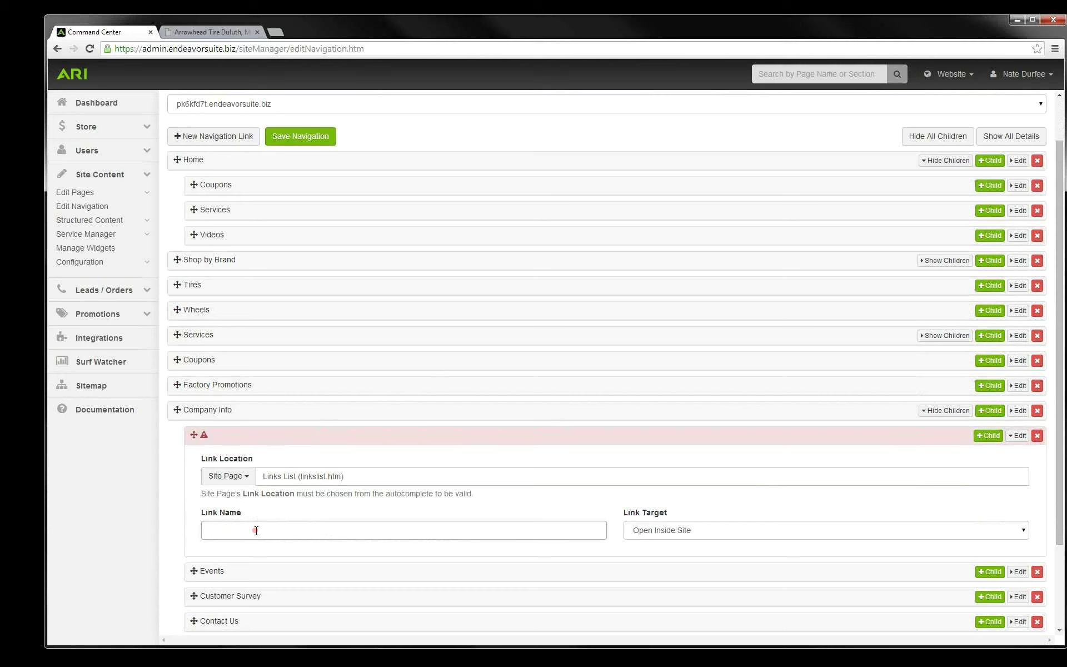
{"action": "type", "text": "R"}
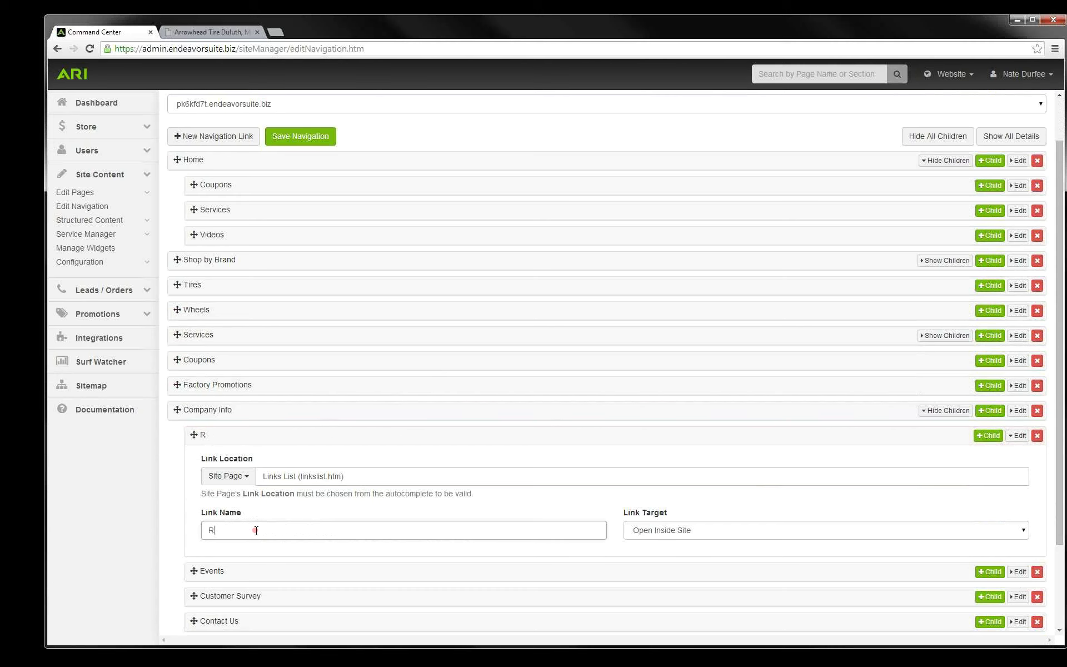
{"action": "type", "text": "ecommended Links"}
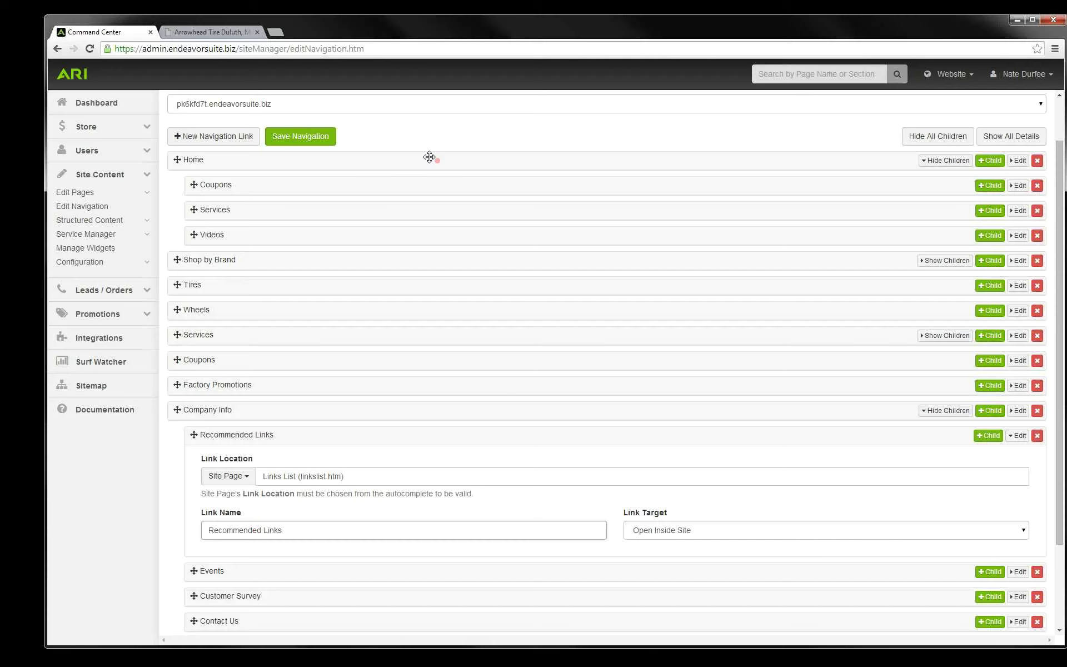
{"action": "left_click", "coordinate": [325, 143]}
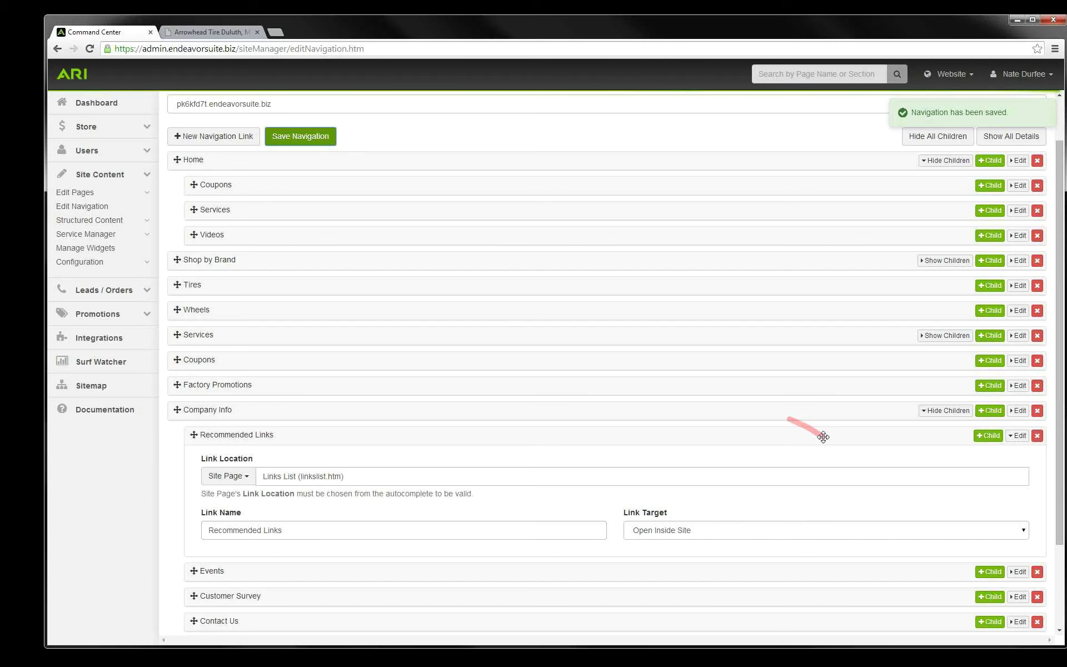
{"action": "left_click", "coordinate": [1016, 436]}
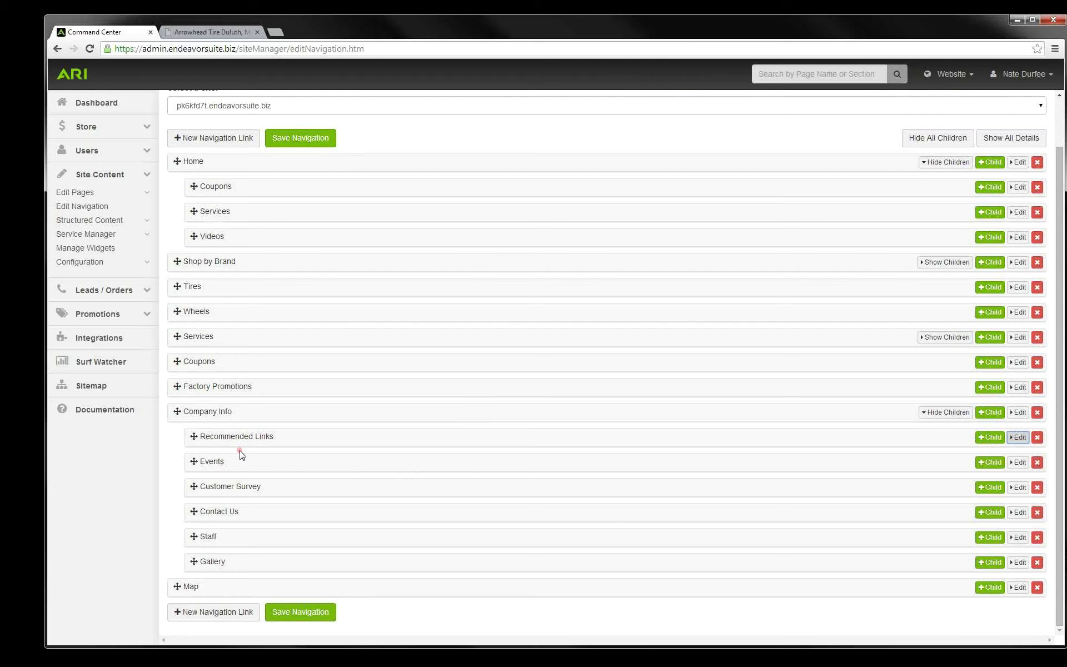
Step: Move Events above Recommended Links as the first child link under Company Info
{"action": "mouse_move", "coordinate": [233, 461]}
{"action": "left_mouse_down"}
{"action": "mouse_move", "coordinate": [232, 431]}
{"action": "mouse_move", "coordinate": [228, 454]}
{"action": "left_mouse_up"}
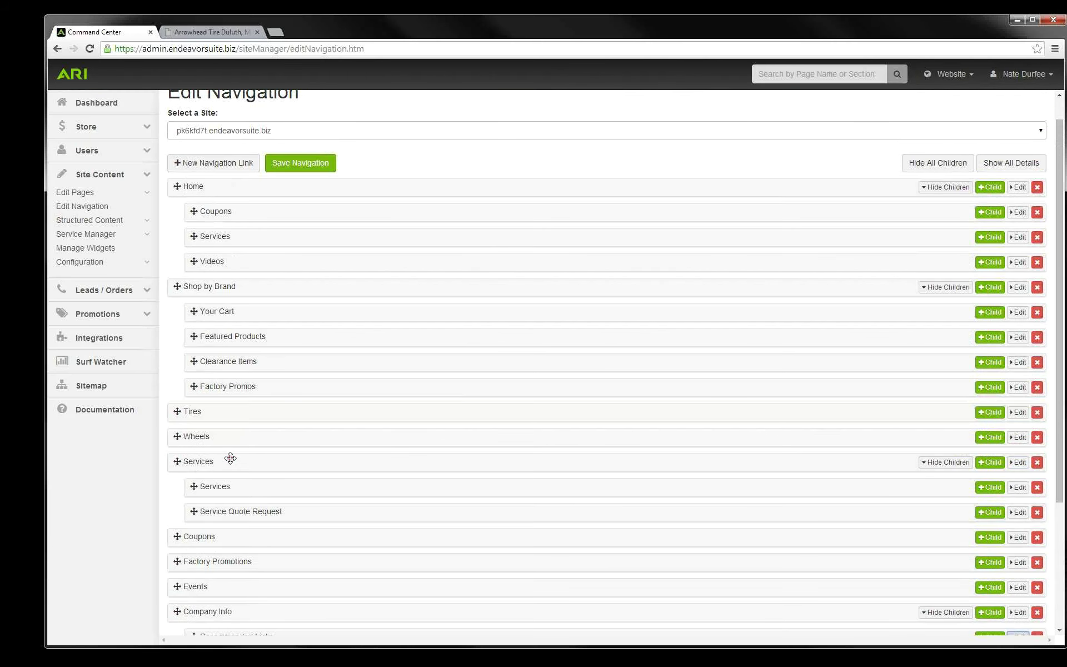
{"action": "scroll", "coordinate": [230, 458], "scroll_direction": "down", "scroll_amount": 2}
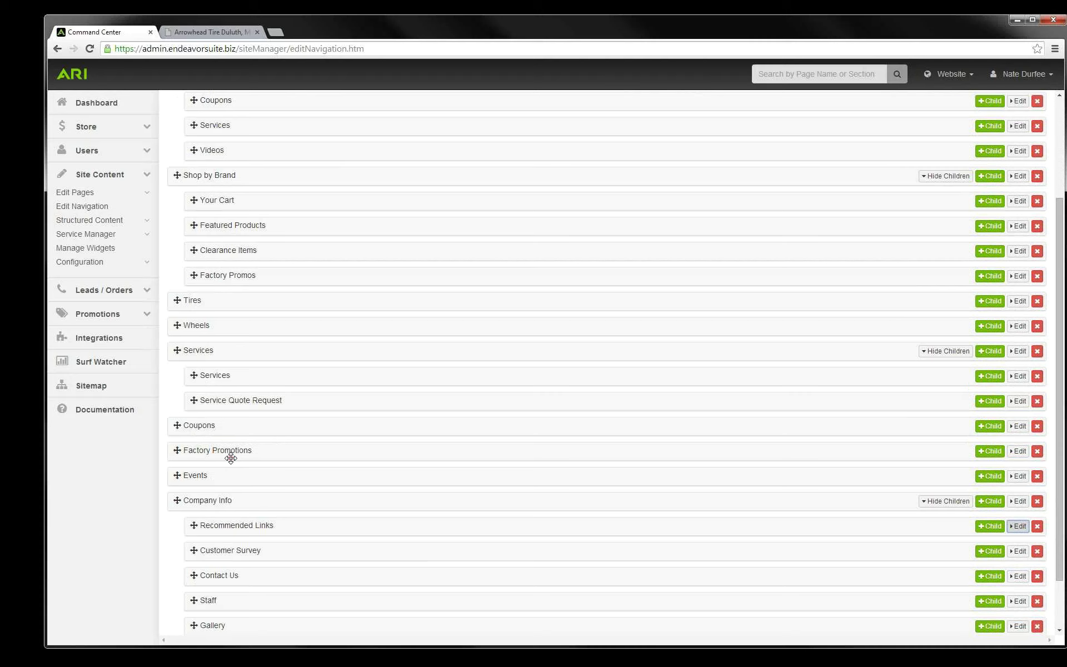
{"action": "left_click_drag", "start_coordinate": [205, 476], "coordinate": [231, 493]}
{"action": "scroll", "coordinate": [216, 497], "scroll_direction": "down", "scroll_amount": 1}
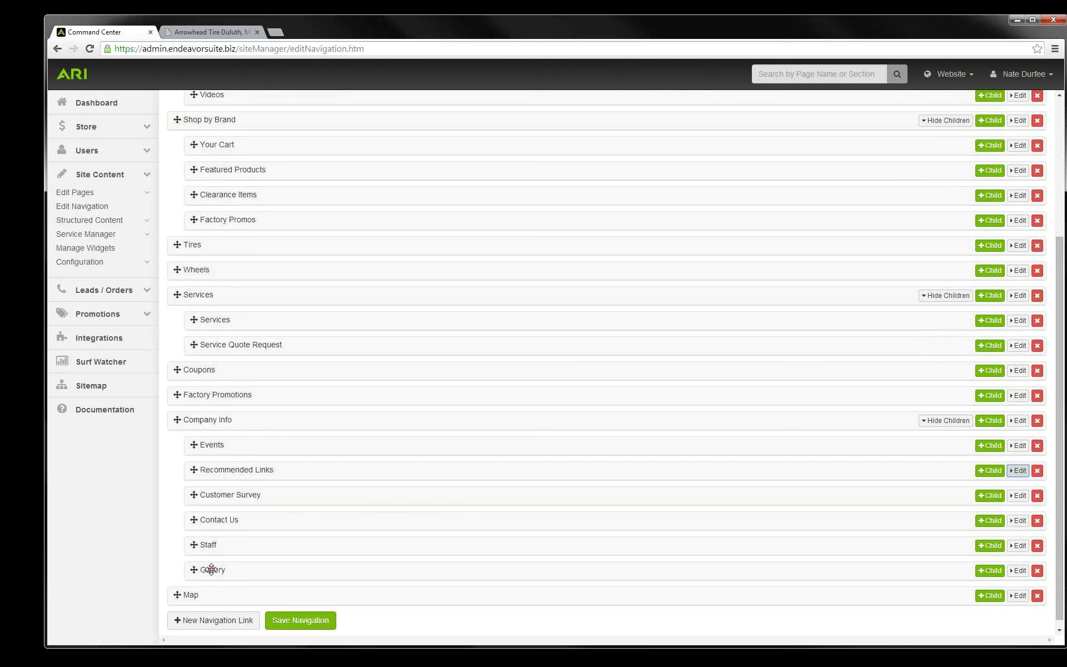
Step: Place Gallery and Staff directly below Events in the Company Info child links, and save the navigation
{"action": "left_click_drag", "start_coordinate": [211, 570], "coordinate": [217, 465]}
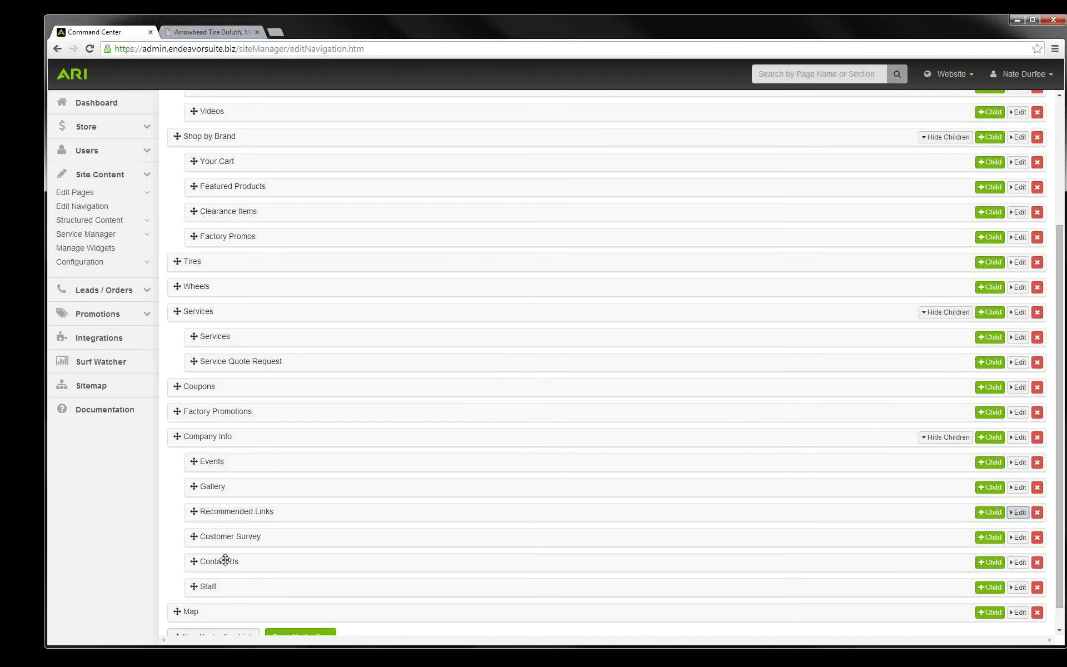
{"action": "left_click_drag", "start_coordinate": [209, 588], "coordinate": [213, 507]}
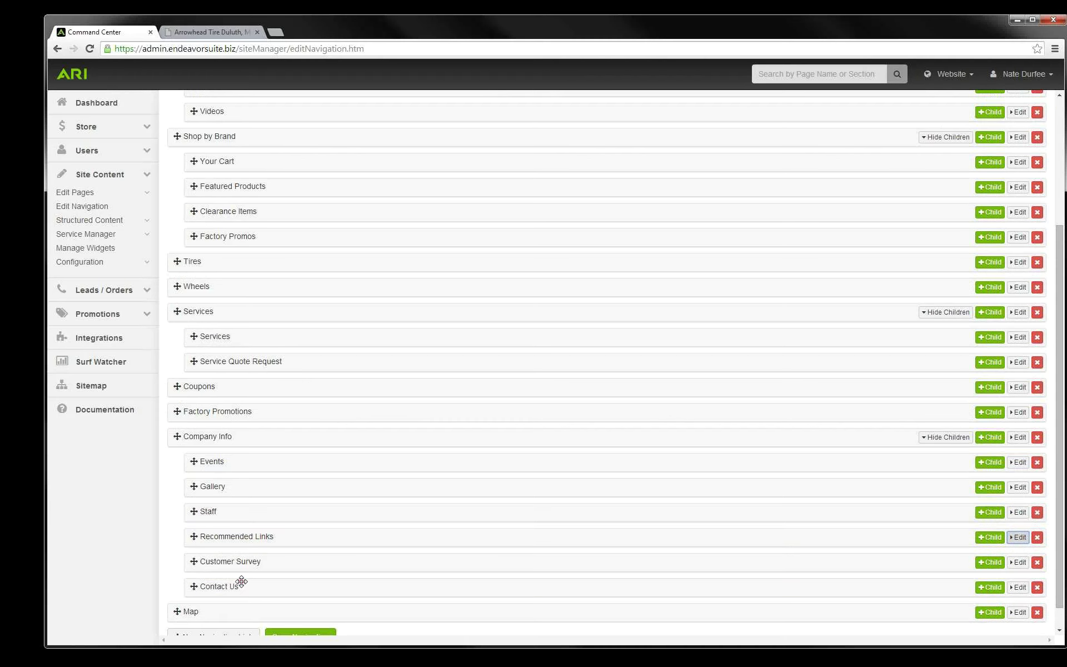
{"action": "scroll", "coordinate": [289, 614], "scroll_direction": "down", "scroll_amount": 1}
{"action": "left_click", "coordinate": [298, 616]}
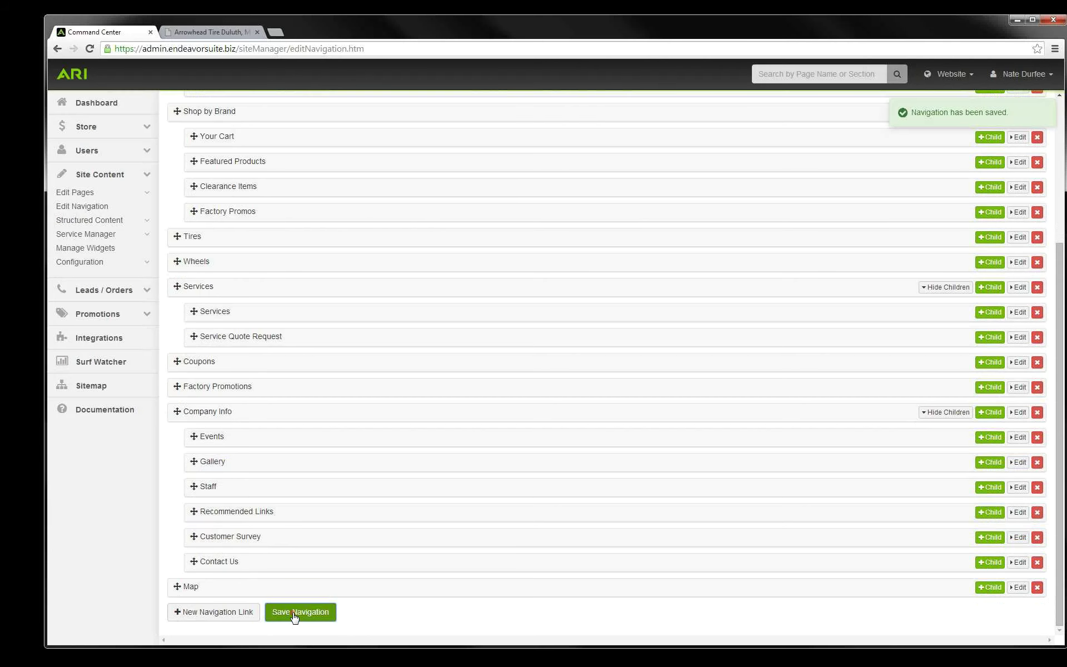
Step: Publish the website changes to the live dealer site
{"action": "scroll", "coordinate": [795, 115], "scroll_direction": "up", "scroll_amount": 4}
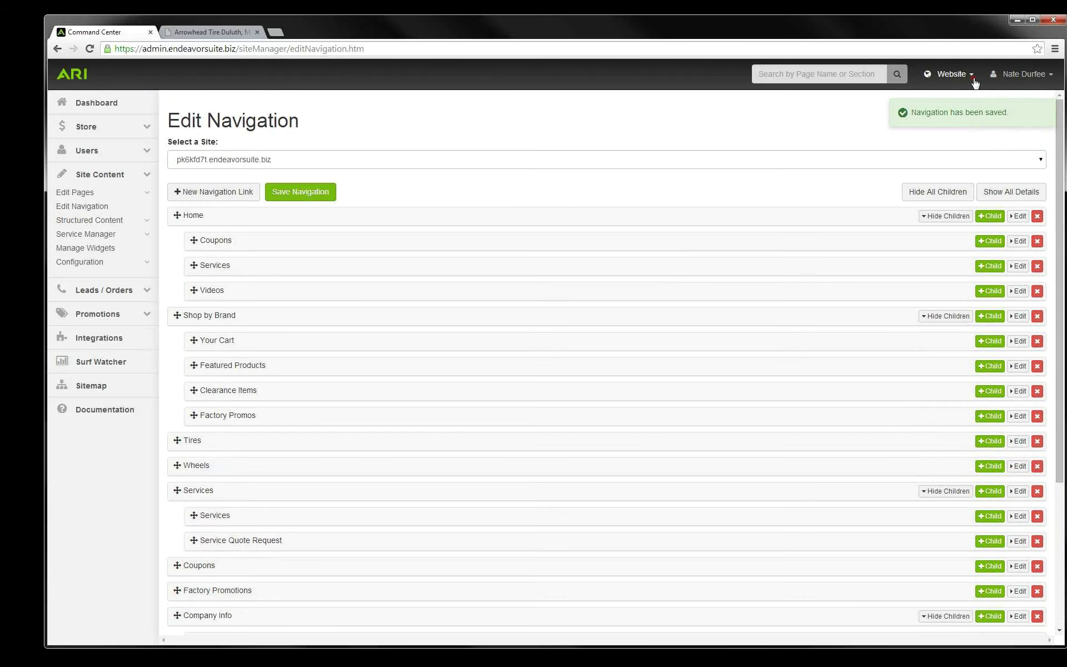
{"action": "left_click", "coordinate": [973, 80]}
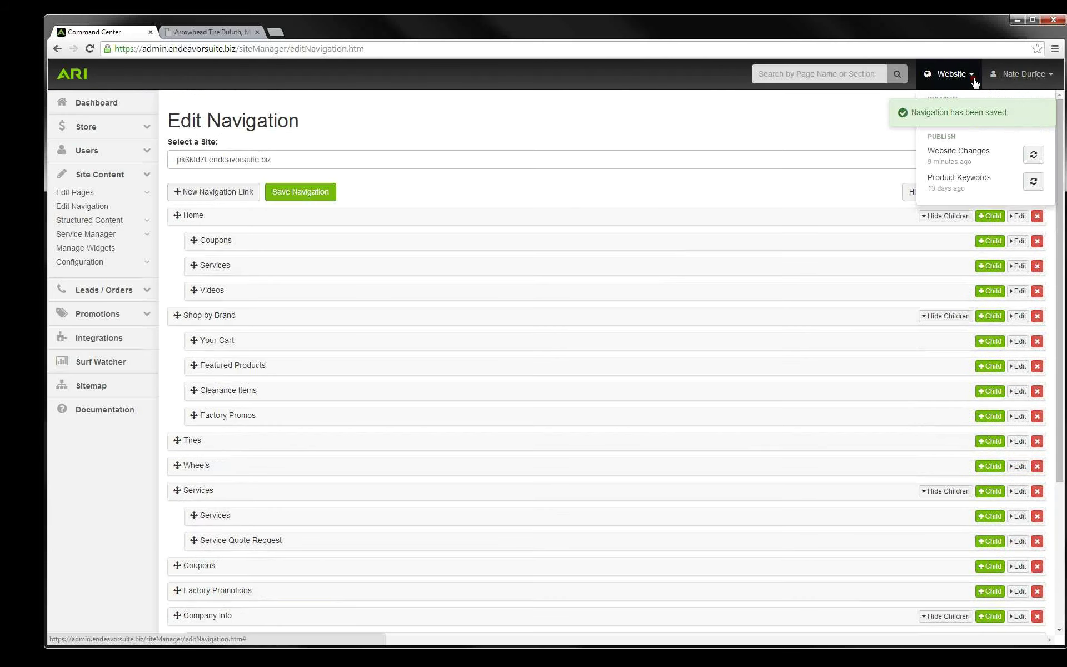
{"action": "left_click", "coordinate": [1035, 160]}
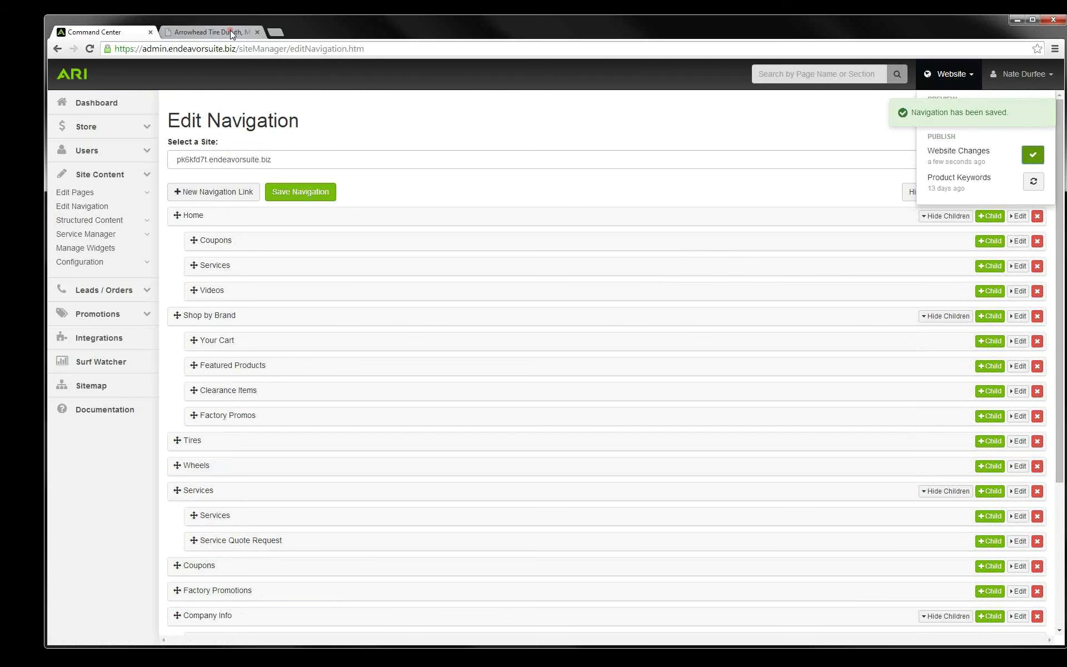
Step: Switch to the live dealer site, reload it, and examine the navigation bar and the Company Info submenu
{"action": "left_click", "coordinate": [230, 31]}
{"action": "left_click", "coordinate": [93, 49]}
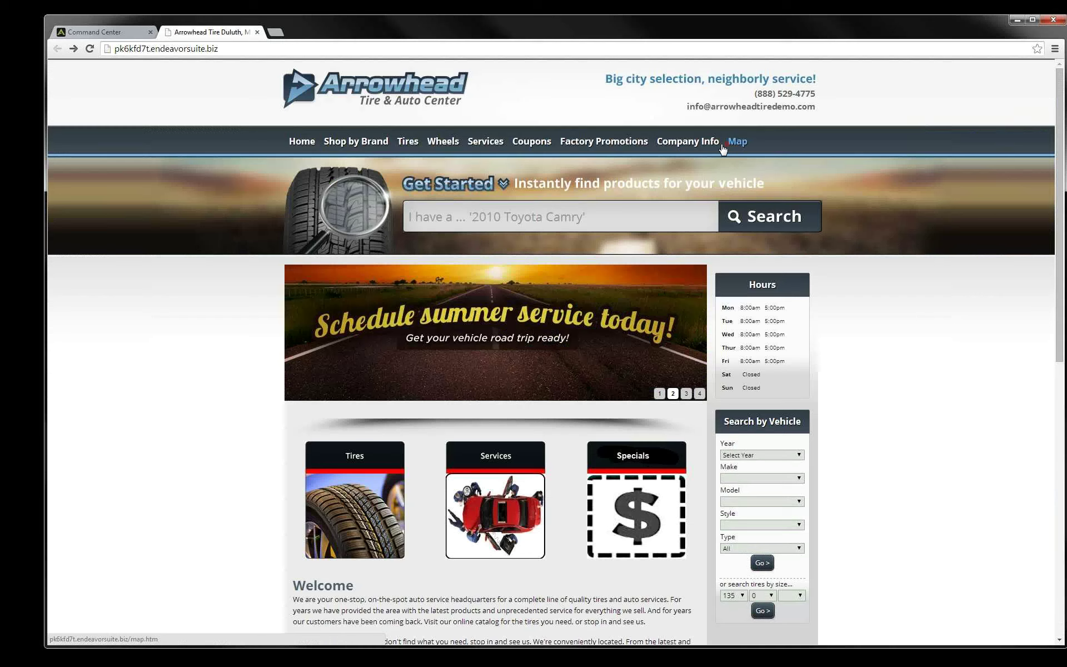
{"action": "mouse_move", "coordinate": [704, 149]}
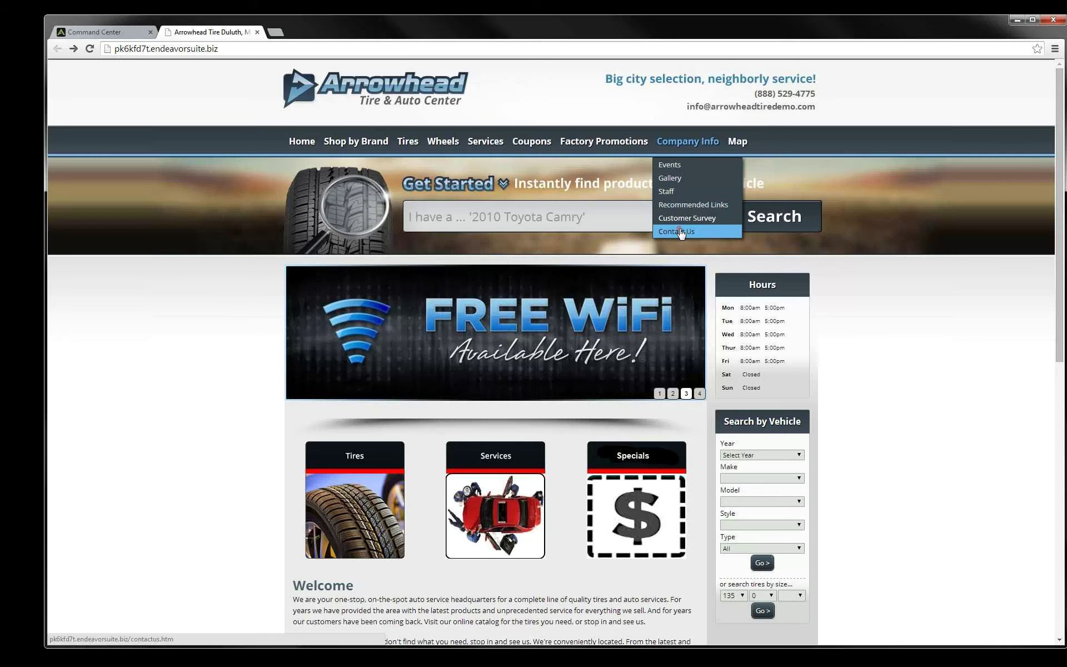
Step: Return to Command Center and open the Coupons groups in the site's structured content
{"action": "left_click", "coordinate": [112, 32]}
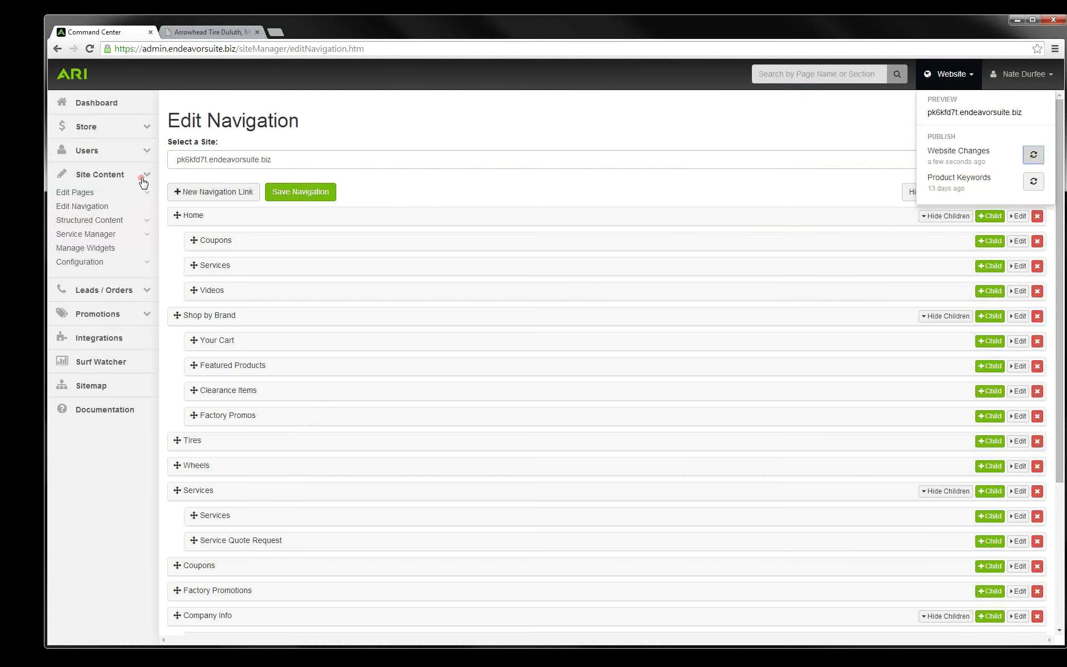
{"action": "left_click", "coordinate": [146, 222]}
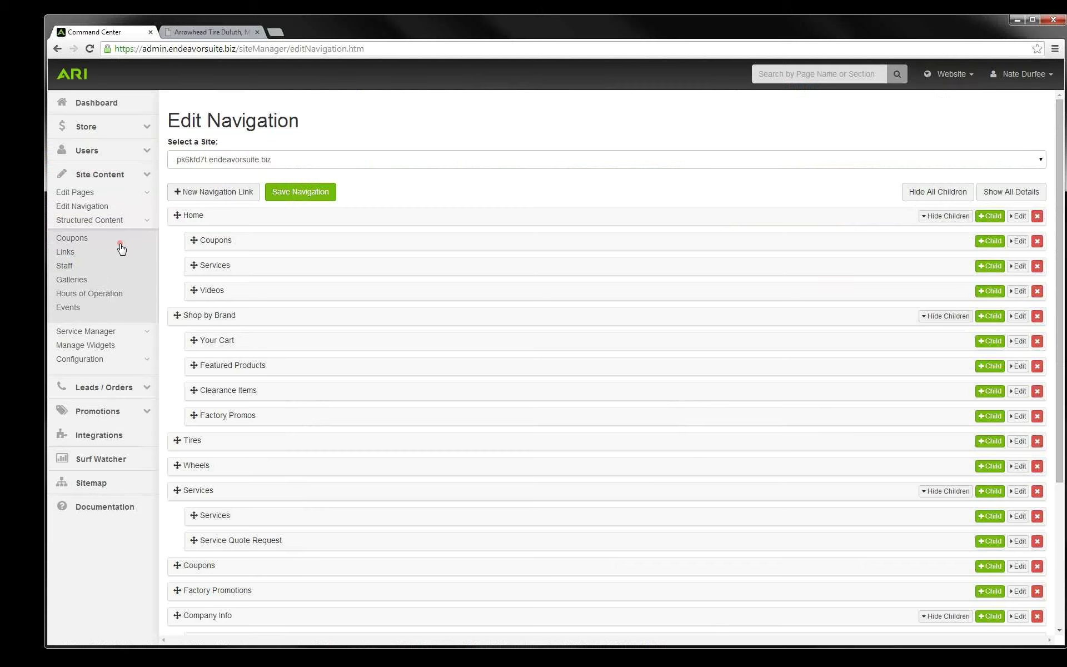
{"action": "left_click", "coordinate": [77, 239]}
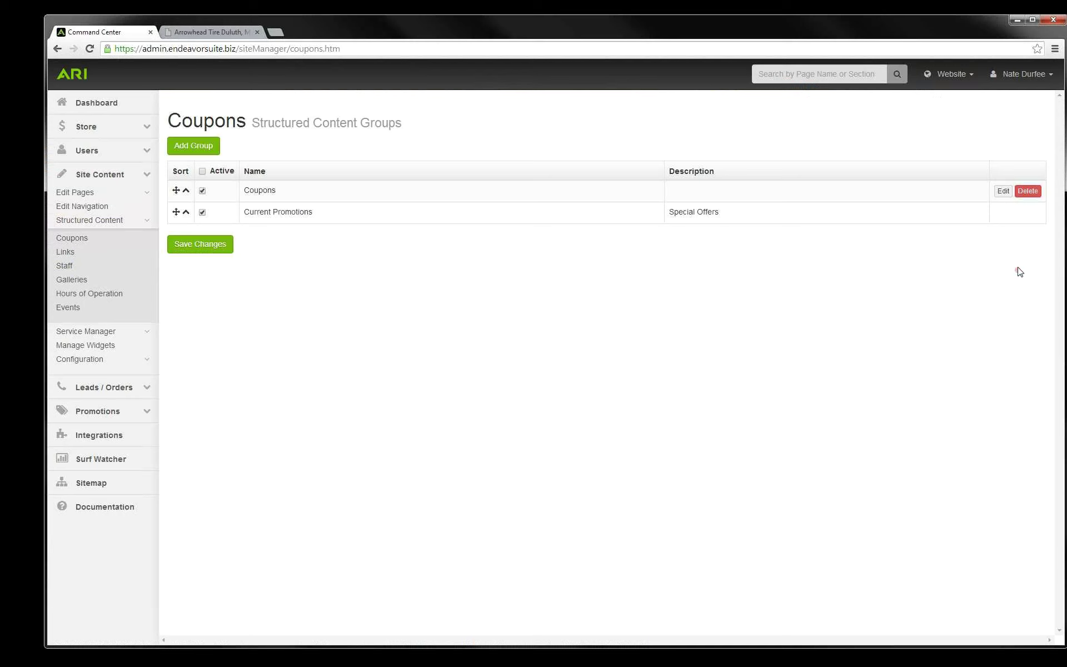
Step: Open the Coupons group, examine the Oil Change Special coupon's title, exemptions, description and expiry fields, and return to the group
{"action": "left_click", "coordinate": [1003, 192]}
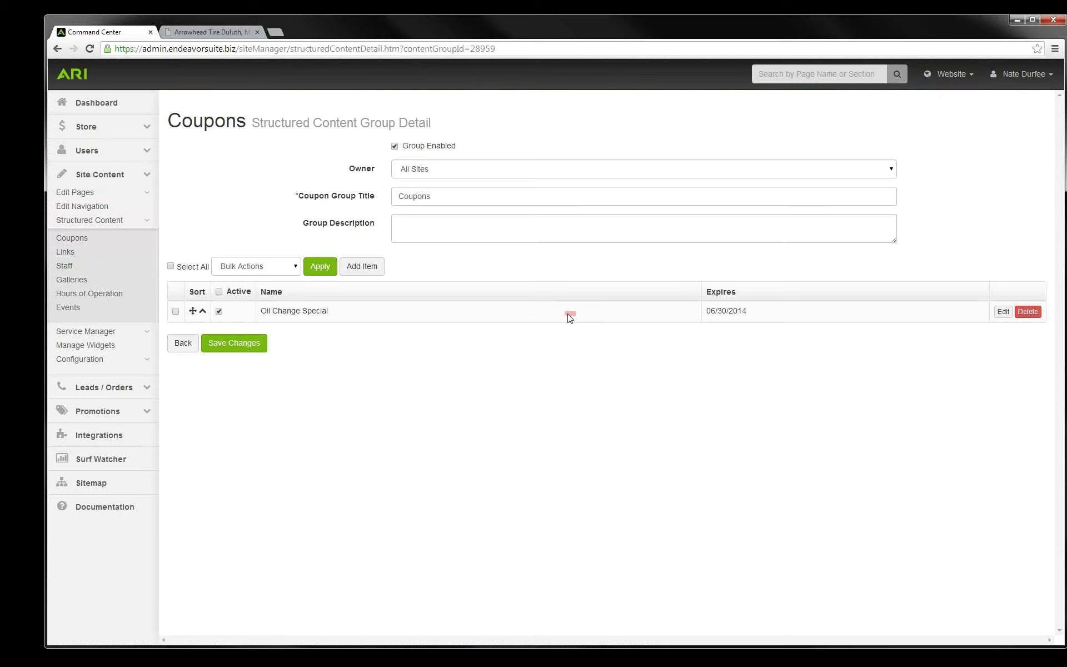
{"action": "left_click", "coordinate": [219, 312]}
{"action": "left_click", "coordinate": [1005, 312]}
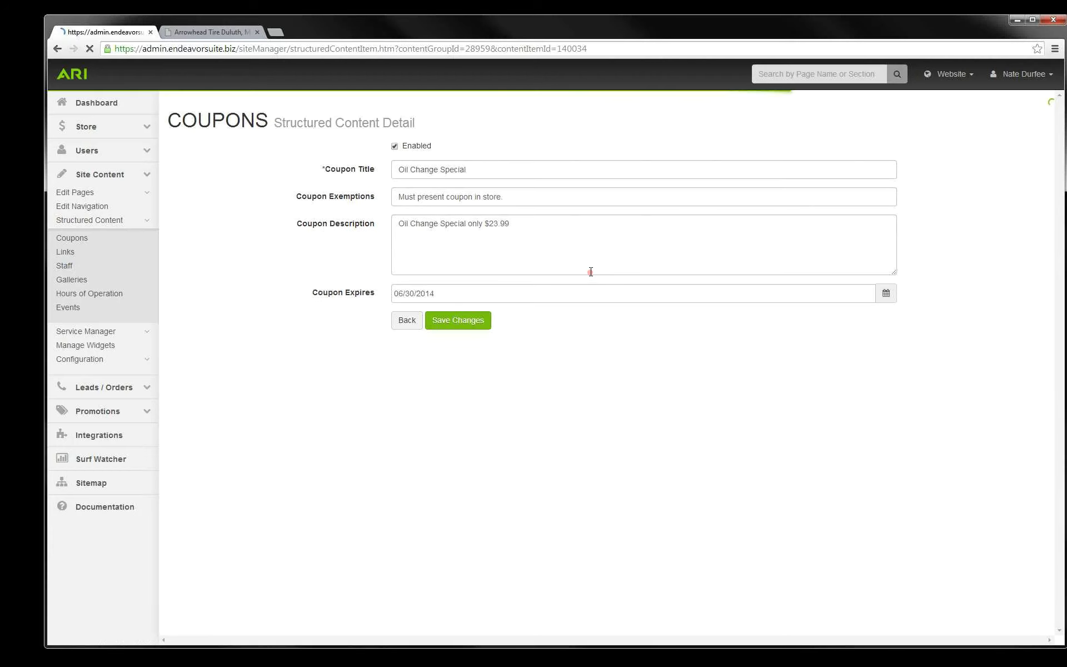
{"action": "left_click", "coordinate": [522, 172]}
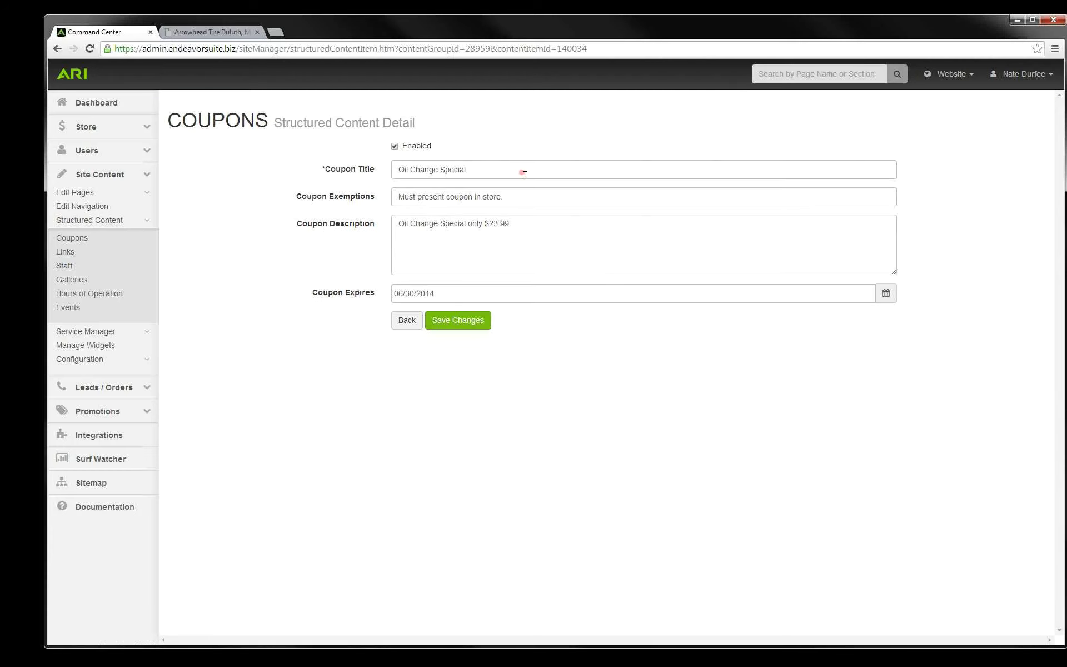
{"action": "left_click", "coordinate": [476, 243]}
{"action": "left_click", "coordinate": [408, 324]}
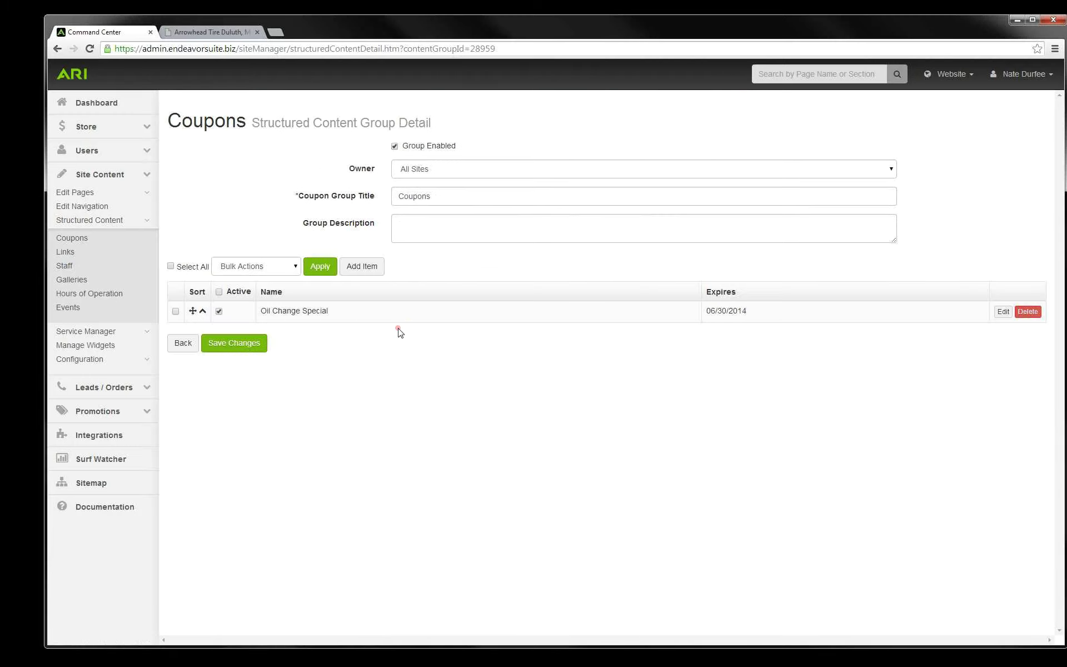
Step: Start a new coupon item in the Coupons group and examine its blank title, exemptions, description and expiry fields
{"action": "left_click", "coordinate": [363, 269]}
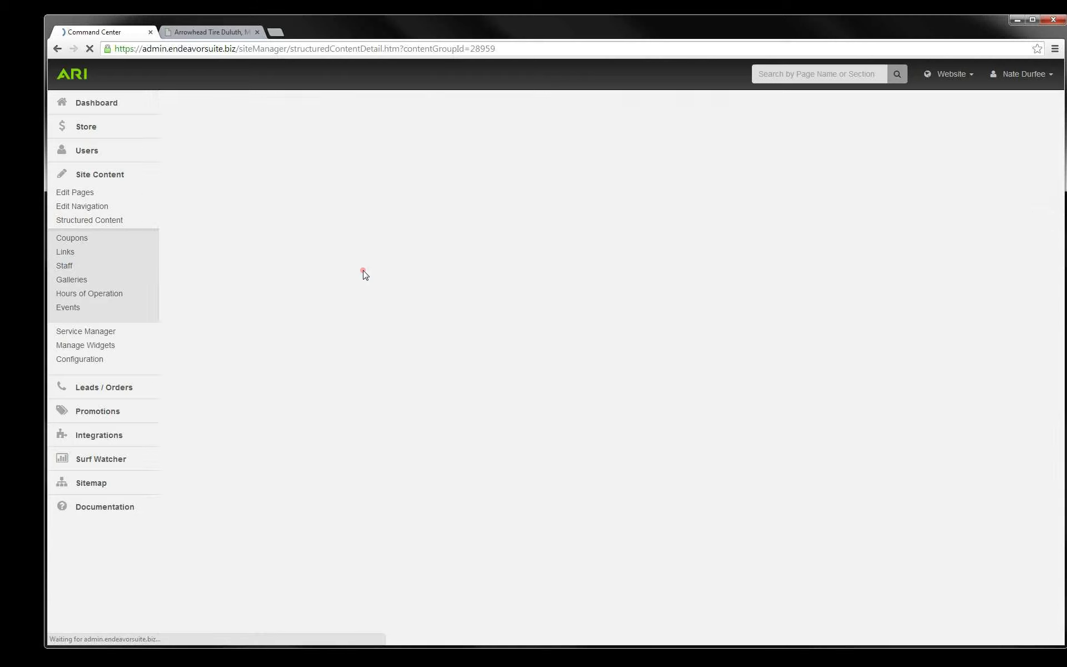
{"action": "left_click", "coordinate": [398, 170]}
{"action": "left_click", "coordinate": [395, 147]}
{"action": "left_click", "coordinate": [412, 162]}
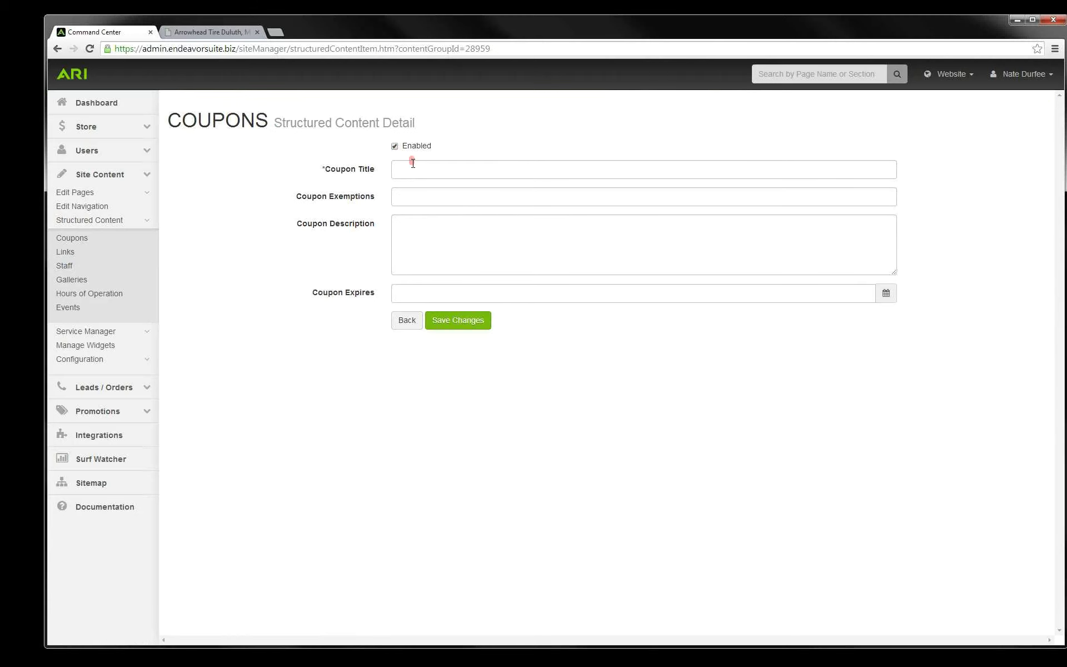
{"action": "left_click", "coordinate": [458, 291]}
Step: Switch to the live dealer site, view the Coupons page, and open and close the printable Oil Change Special coupon
{"action": "left_click", "coordinate": [237, 34]}
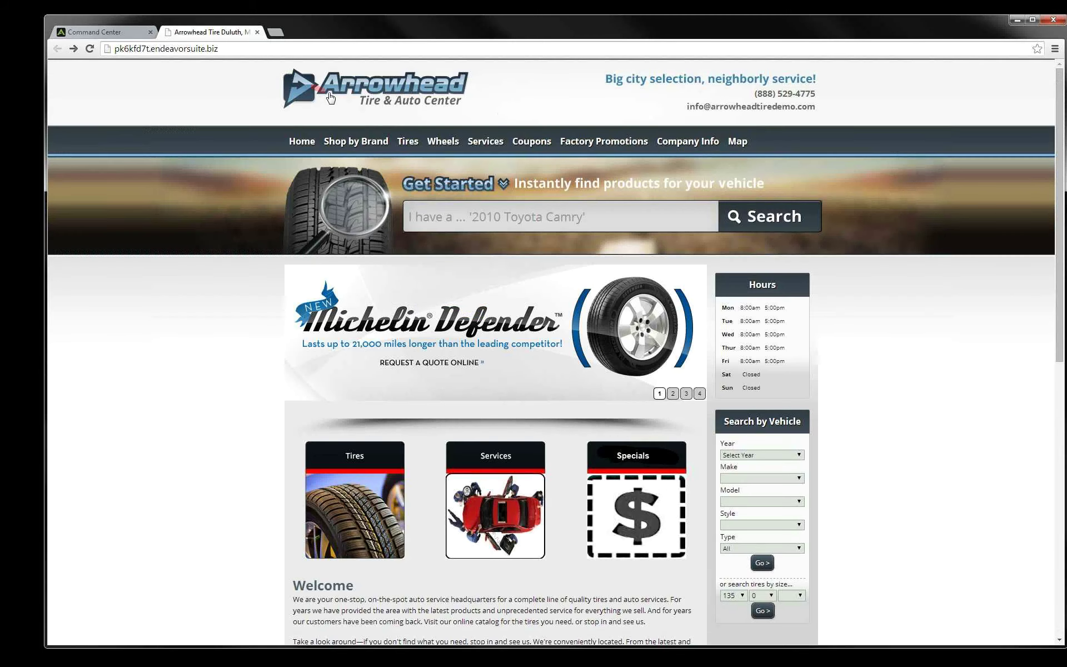
{"action": "left_click", "coordinate": [528, 144]}
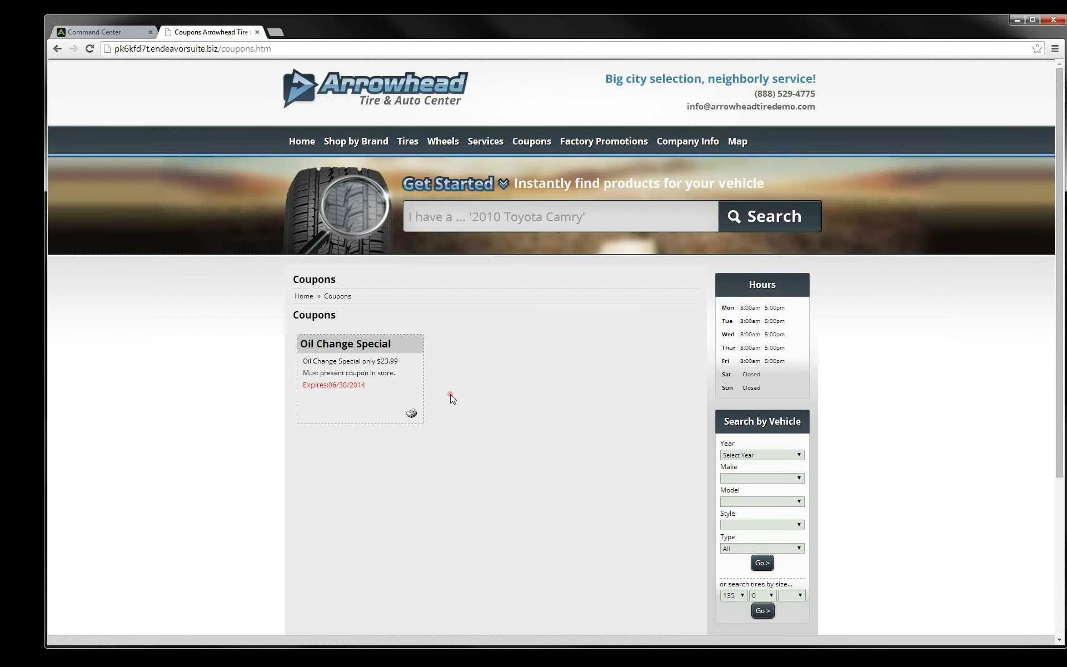
{"action": "left_click", "coordinate": [412, 414]}
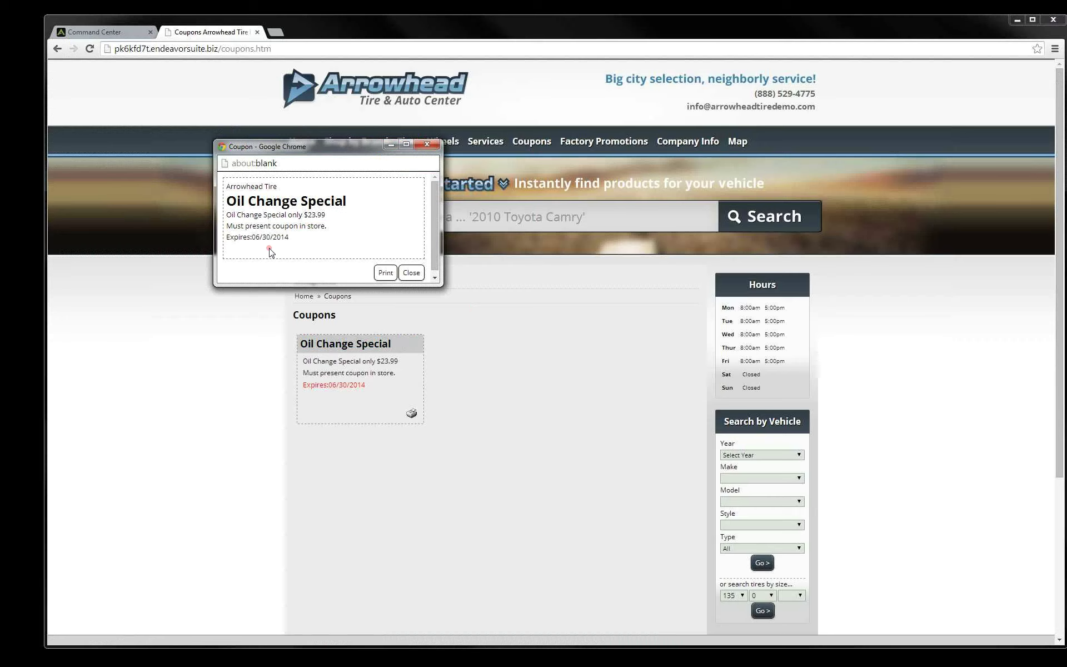
{"action": "left_click", "coordinate": [413, 274]}
Step: Return to Command Center, open the Recommended Links group in structured content, and place ASE above Tire Safety
{"action": "left_click", "coordinate": [132, 35]}
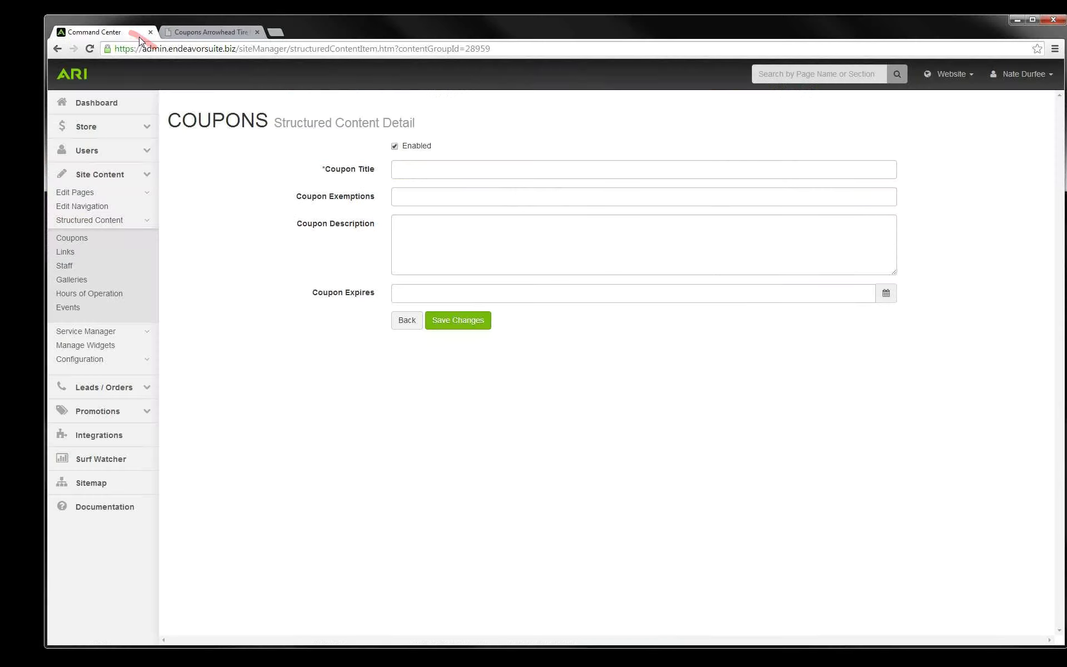
{"action": "left_click", "coordinate": [67, 254]}
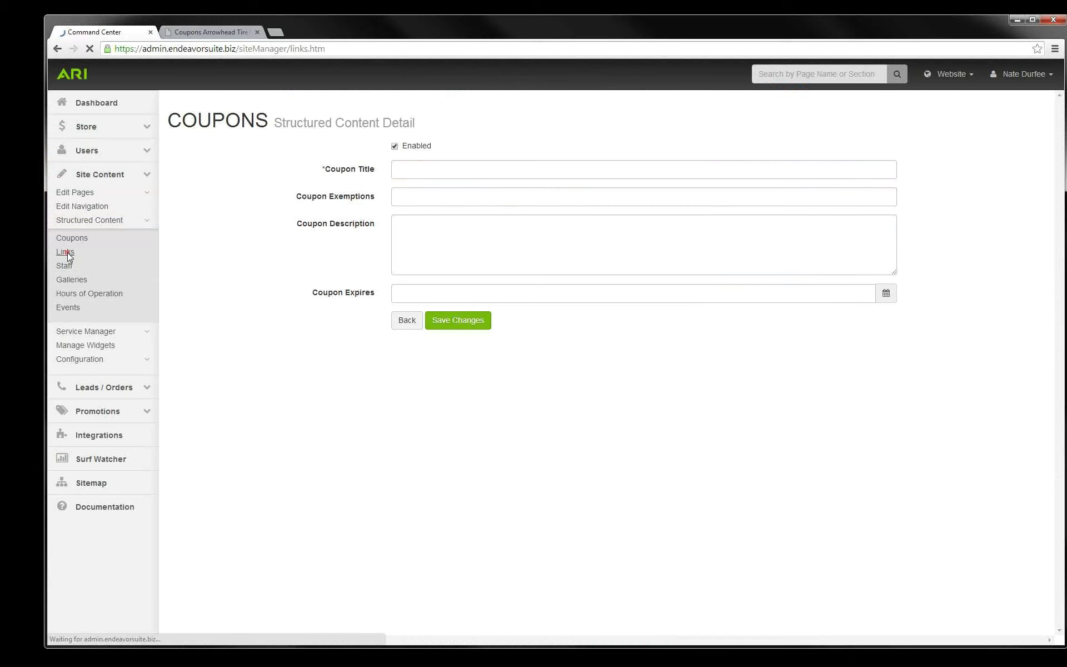
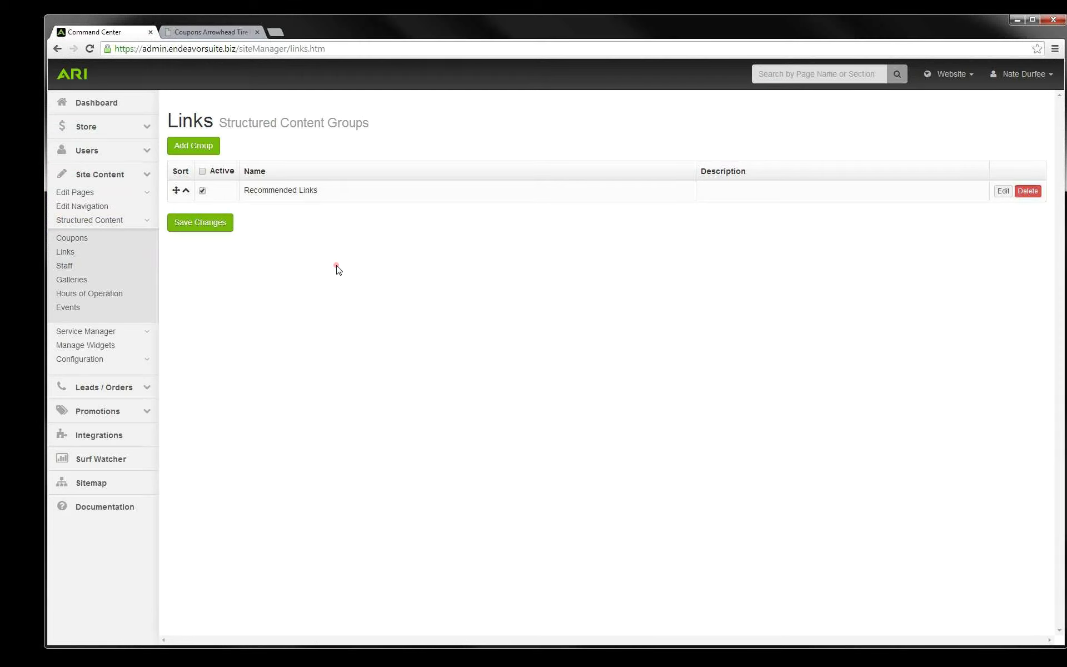
{"action": "left_click", "coordinate": [1002, 192]}
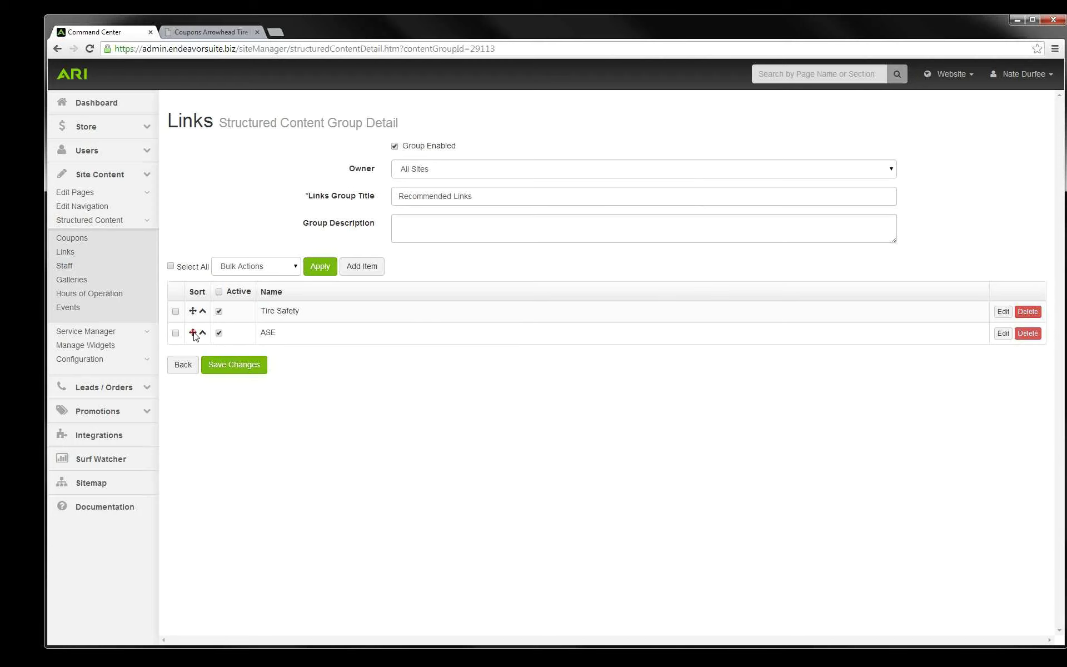
{"action": "left_click_drag", "start_coordinate": [195, 329], "coordinate": [199, 307]}
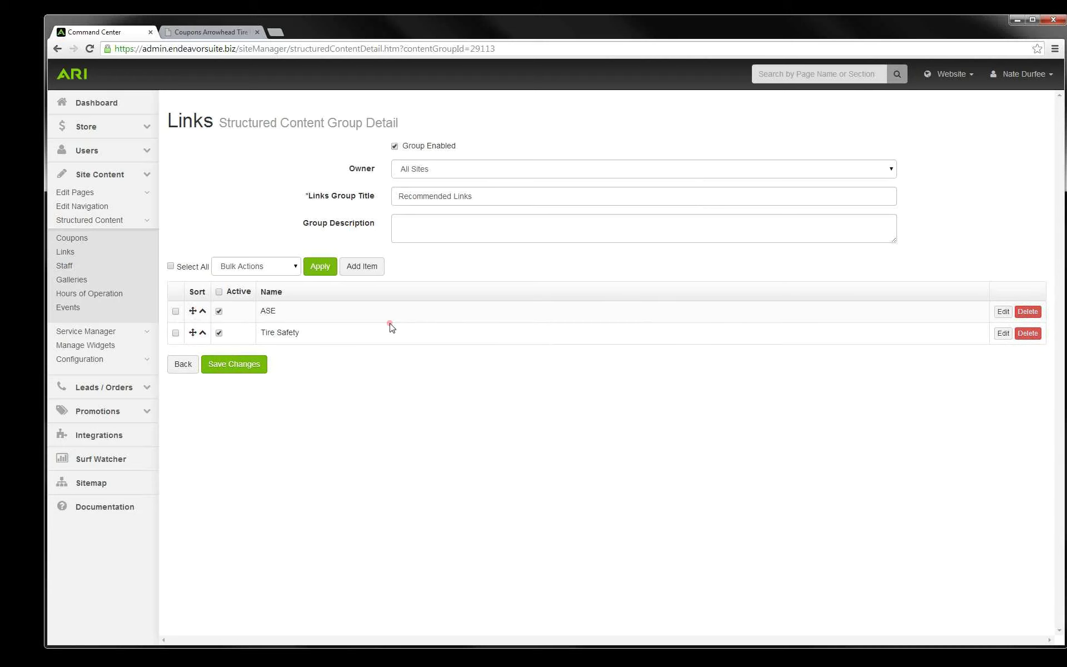
Step: Start a new link item in the Recommended Links group and examine its title, location and description fields
{"action": "left_click", "coordinate": [367, 272]}
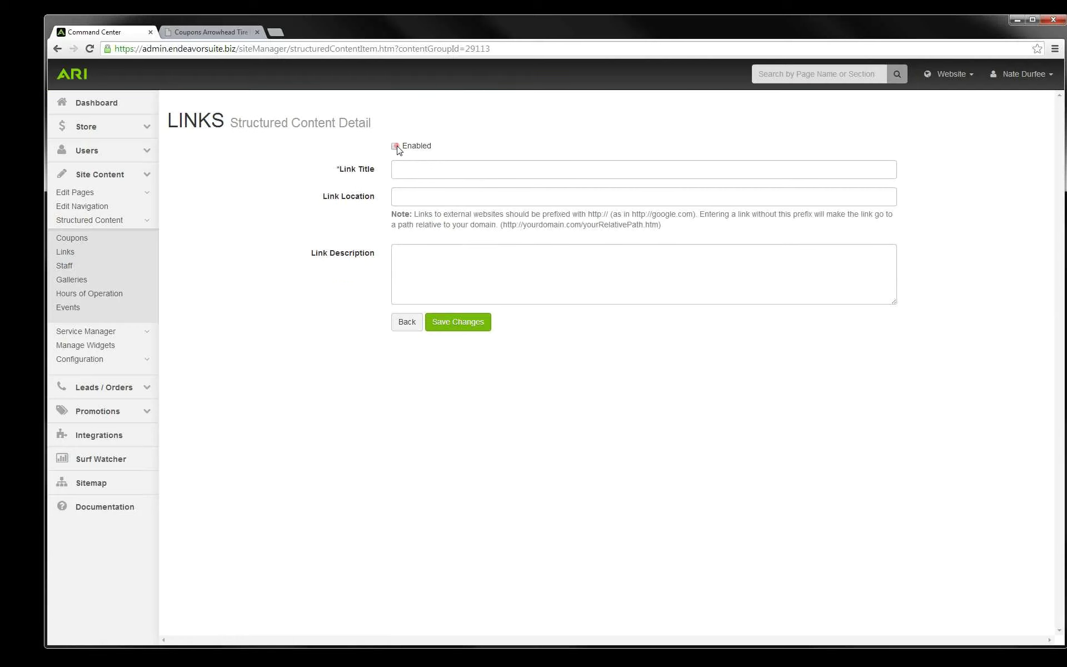
{"action": "left_click", "coordinate": [408, 168]}
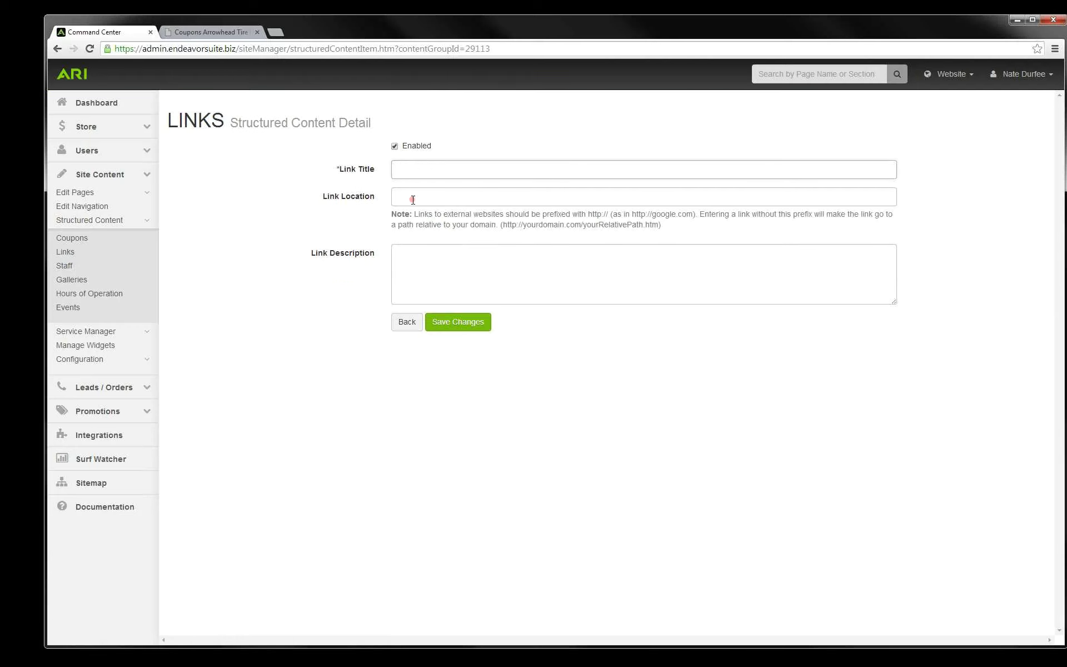
{"action": "left_click", "coordinate": [406, 196]}
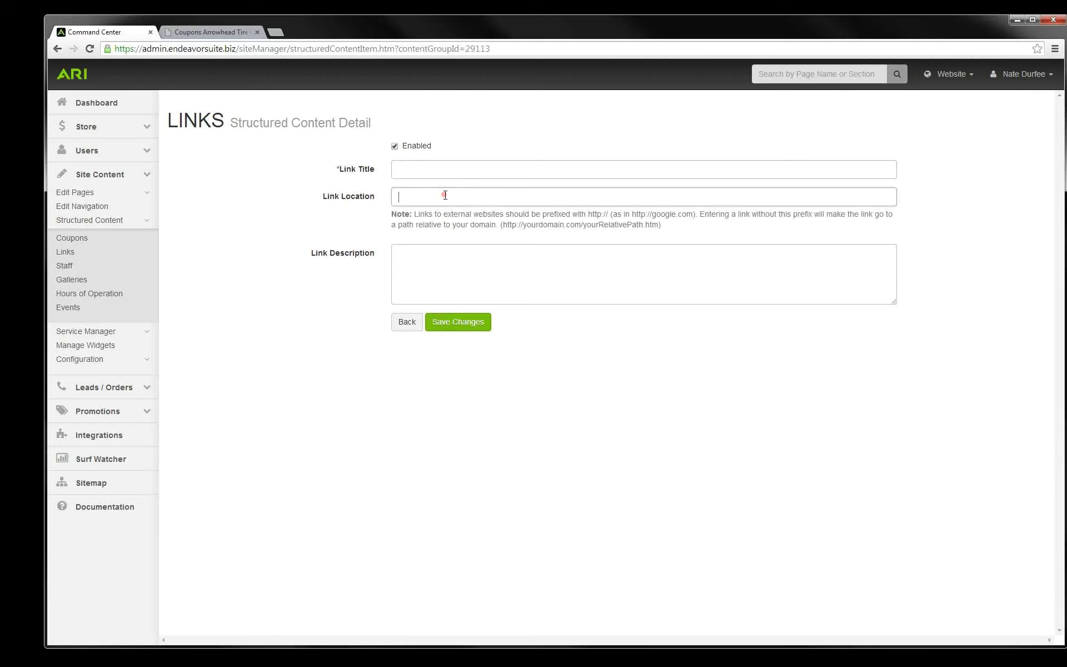
{"action": "left_click", "coordinate": [422, 261]}
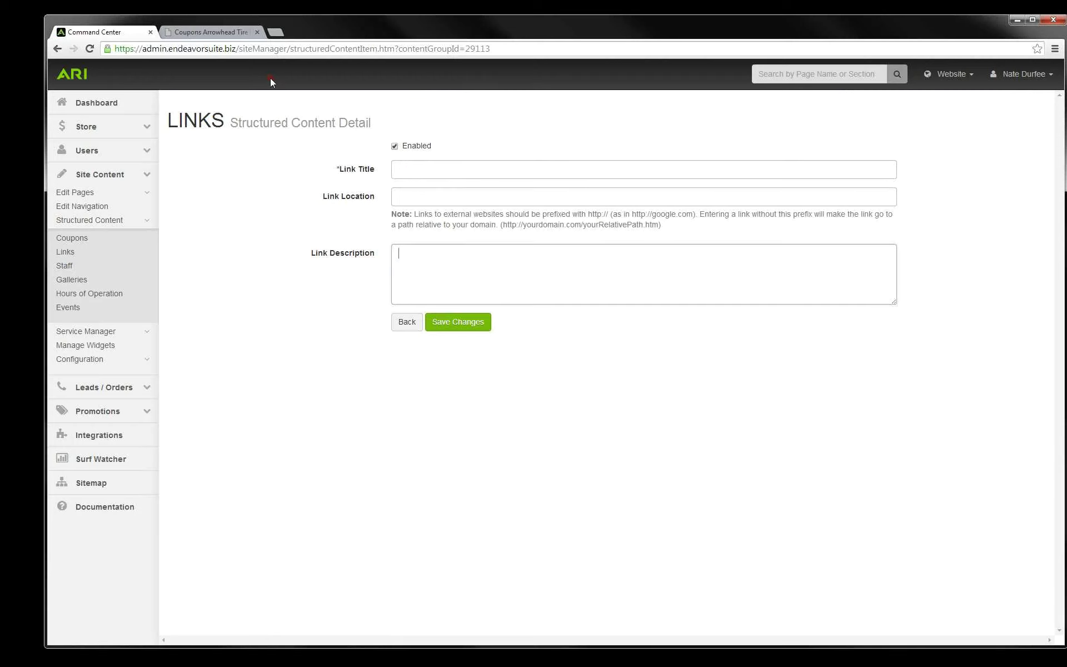
Step: Switch to the live dealer site, open Recommended Links under Company Info, and view the ASE link's website before closing it
{"action": "left_click", "coordinate": [210, 31]}
{"action": "mouse_move", "coordinate": [667, 150]}
{"action": "left_click", "coordinate": [679, 210]}
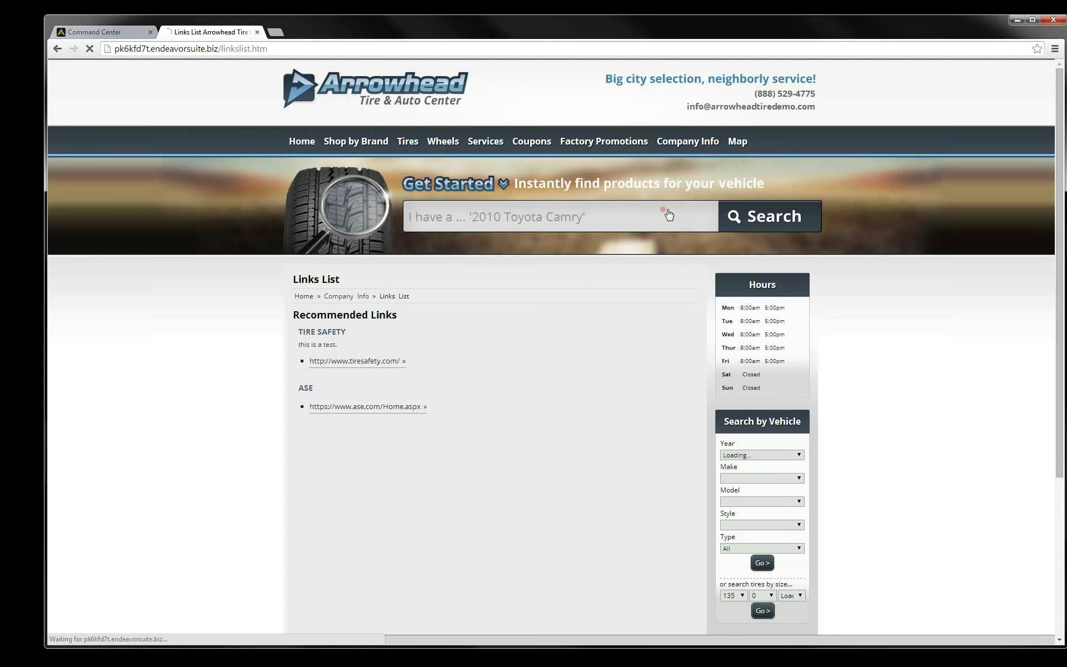
{"action": "left_click", "coordinate": [361, 410]}
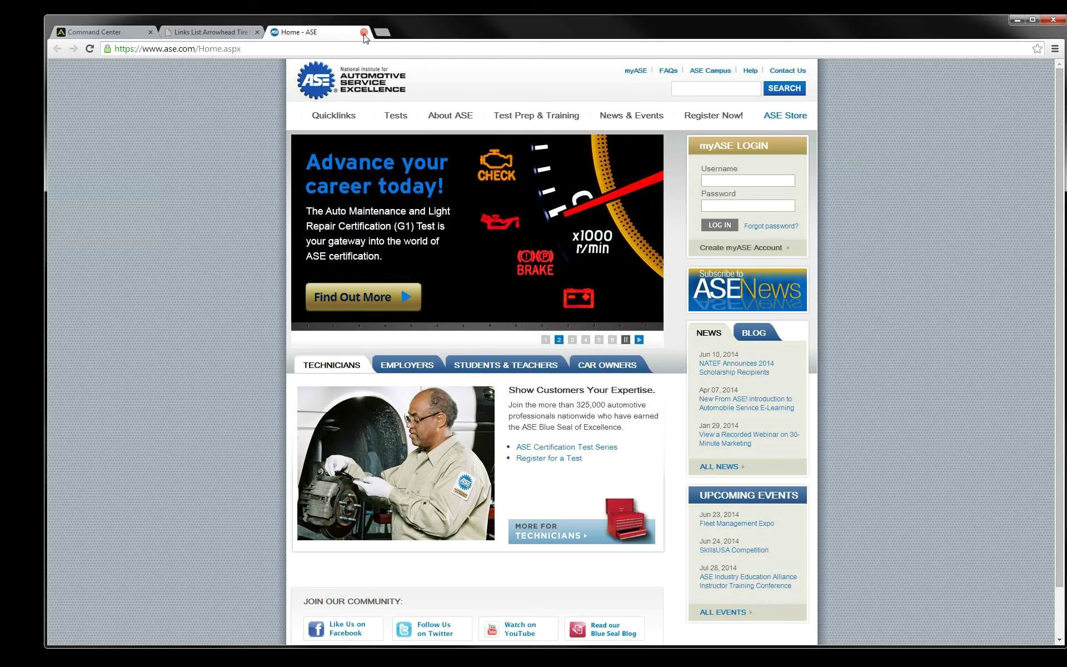
{"action": "left_click", "coordinate": [363, 33]}
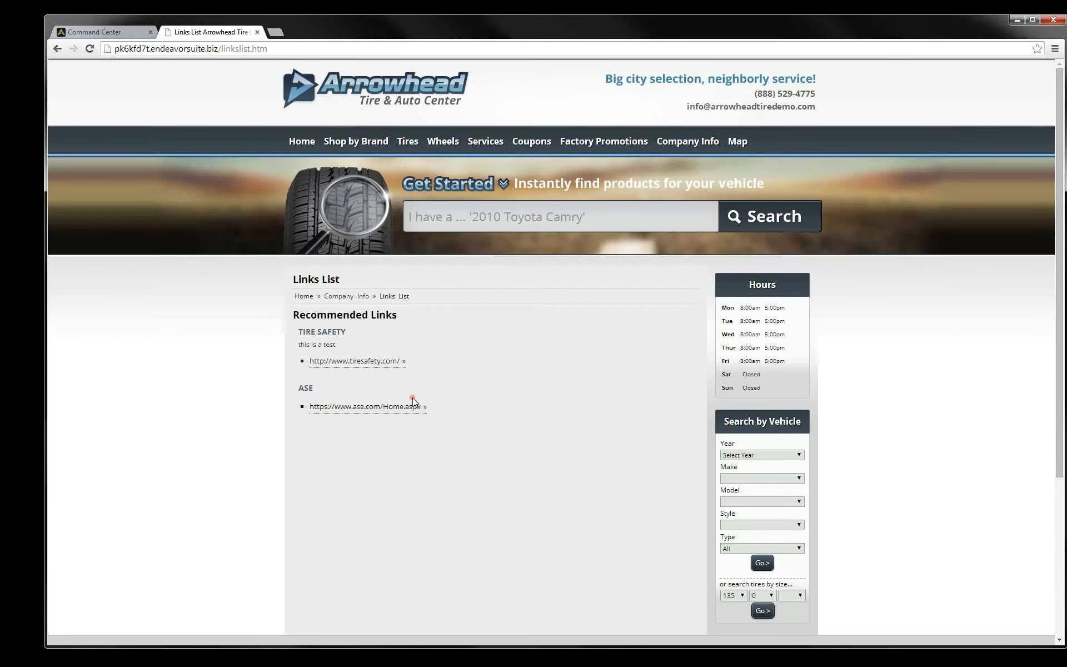
Step: Return to Command Center and open the Staff group in structured content to view its employee list
{"action": "left_click", "coordinate": [135, 32]}
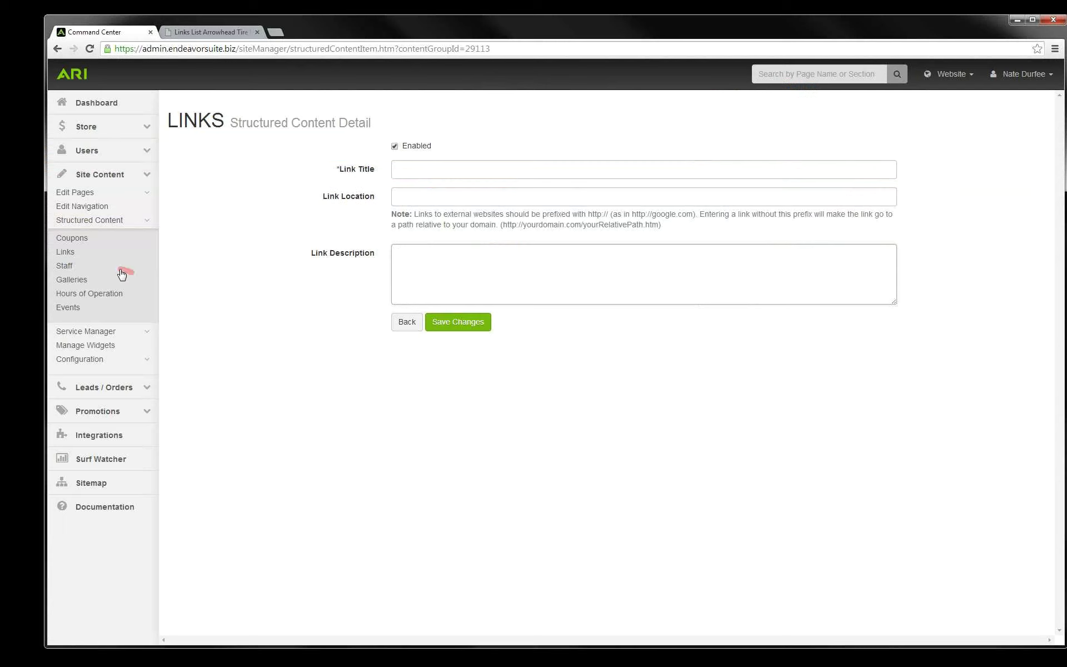
{"action": "left_click", "coordinate": [69, 267]}
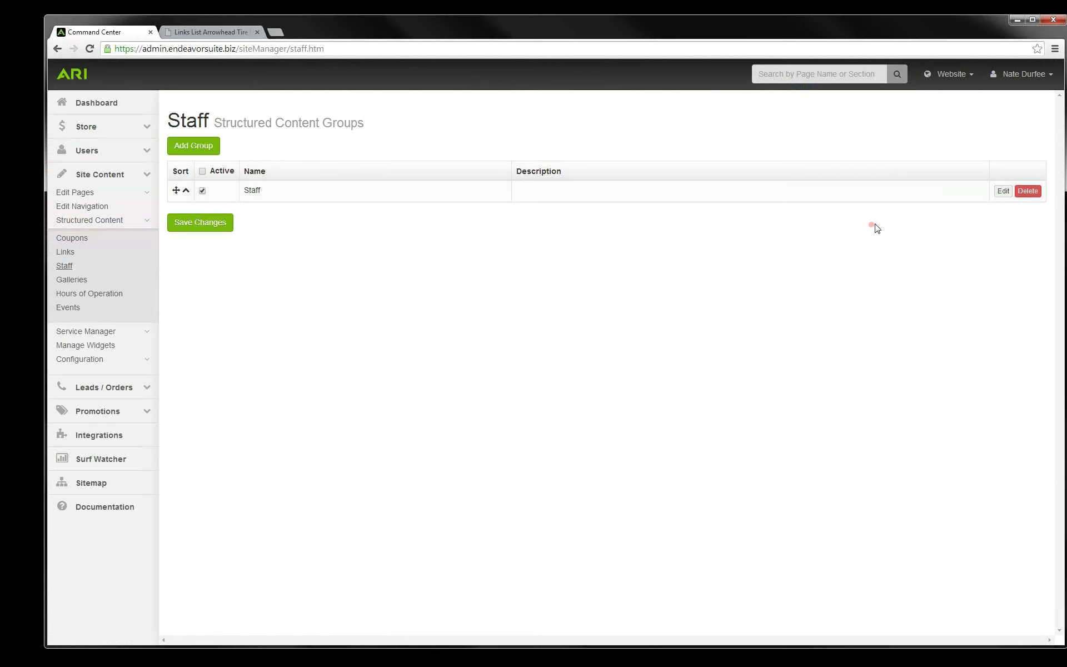
{"action": "left_click", "coordinate": [1003, 191]}
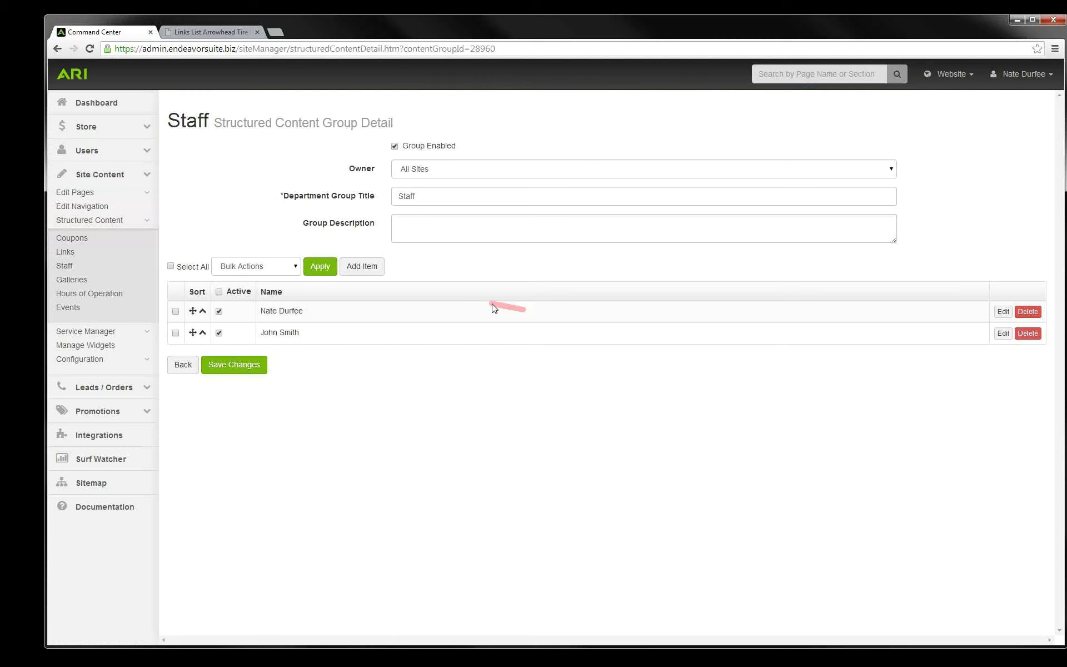
Step: Start a new staff item, examine its title, bio and thumbnail fields, and view the image upload window before closing it
{"action": "left_click", "coordinate": [363, 273]}
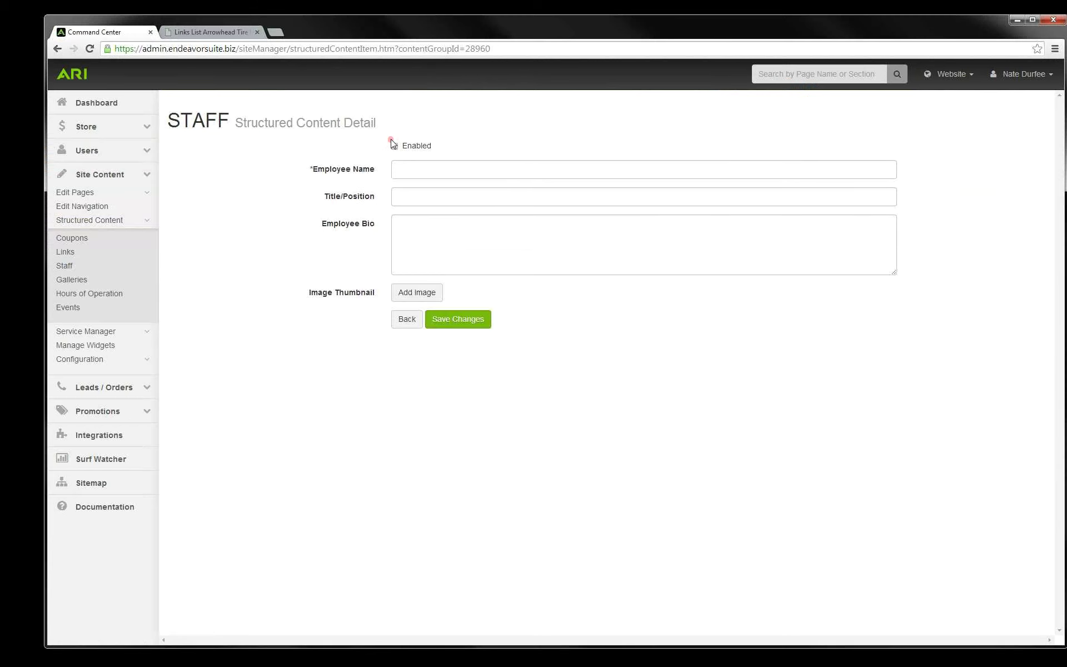
{"action": "left_click", "coordinate": [405, 195]}
{"action": "left_click", "coordinate": [425, 230]}
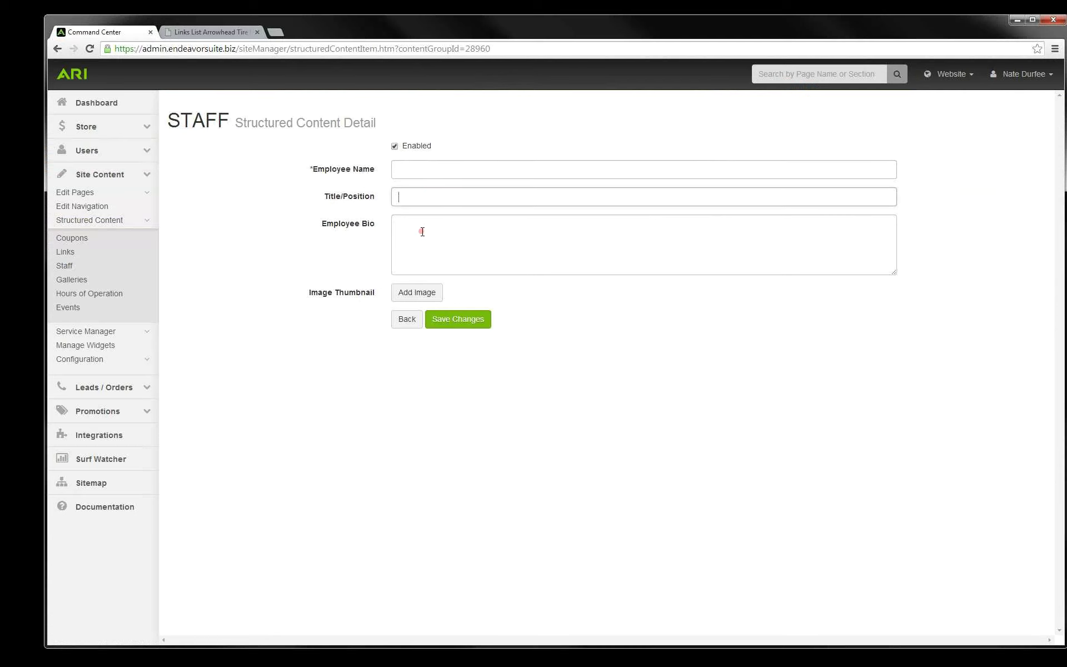
{"action": "left_click", "coordinate": [416, 293]}
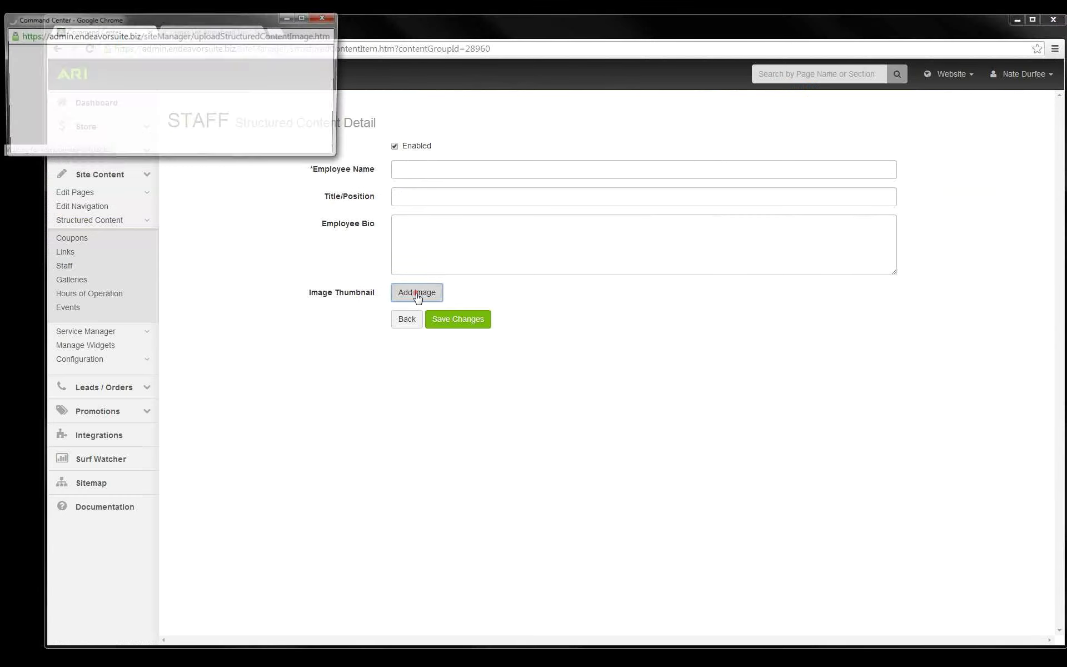
{"action": "left_click_drag", "start_coordinate": [160, 19], "coordinate": [299, 55]}
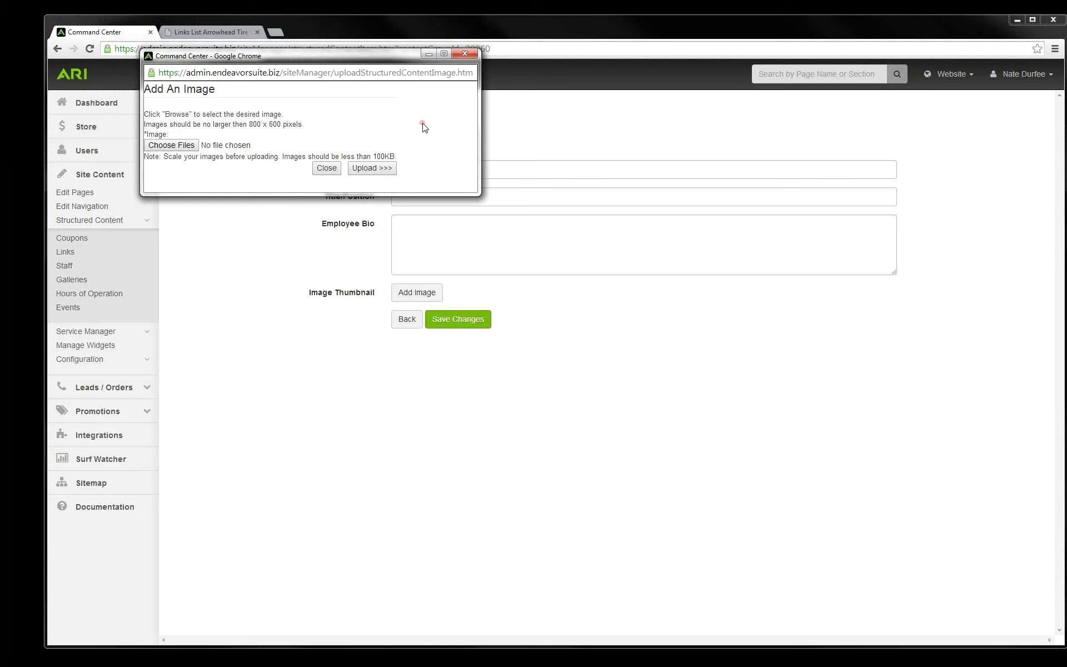
{"action": "left_click", "coordinate": [465, 54]}
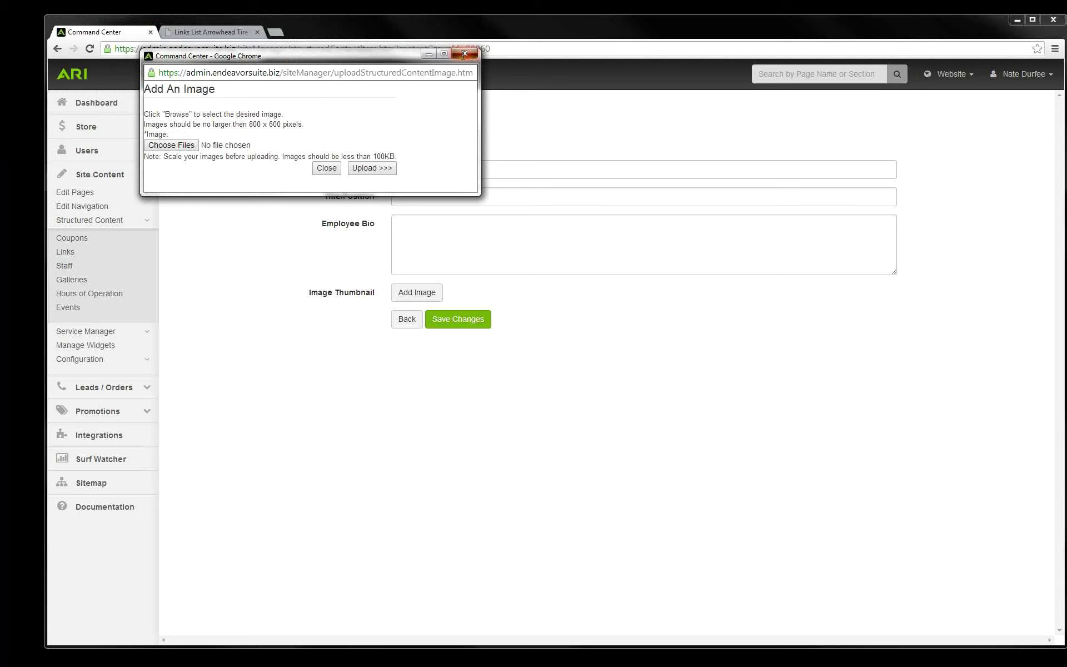
Step: Switch to the live dealer site and view the Staff page under Company Info
{"action": "left_click", "coordinate": [236, 31]}
{"action": "mouse_move", "coordinate": [681, 148]}
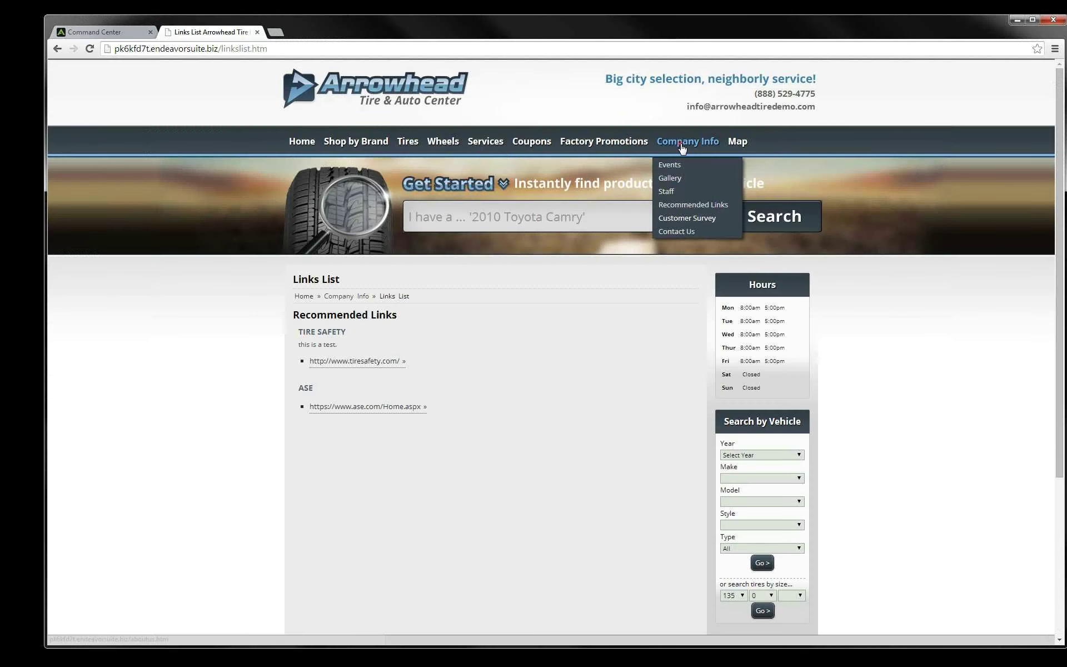
{"action": "left_click", "coordinate": [673, 191]}
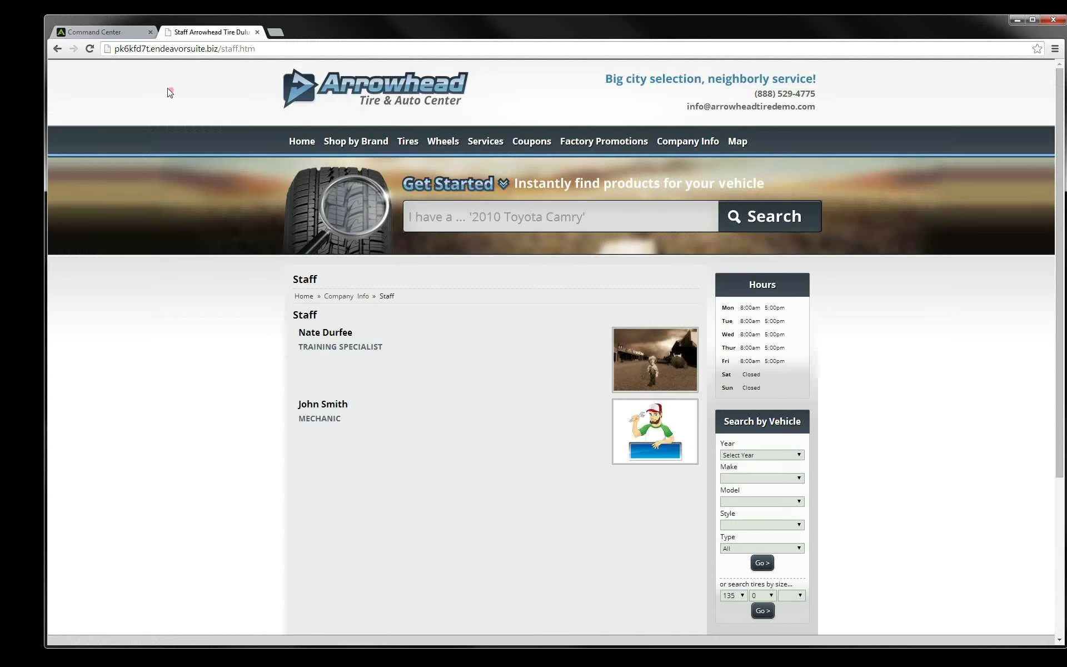
Step: Return to Command Center and add the image ducati1198s.jpg to the Photo Gallery group in structured content
{"action": "left_click", "coordinate": [111, 32]}
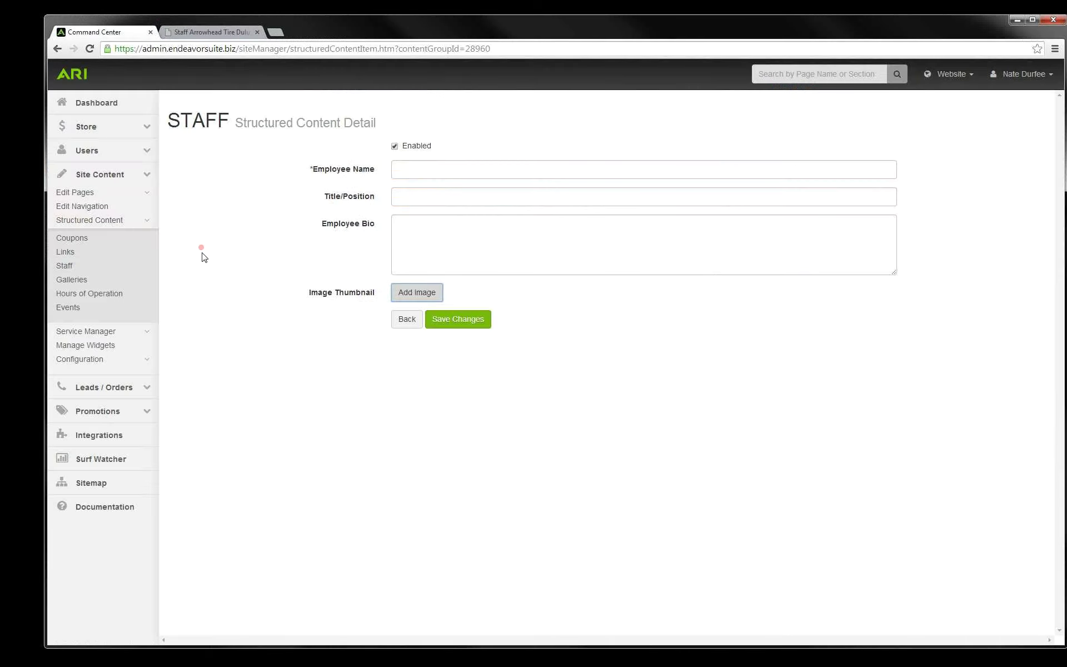
{"action": "left_click", "coordinate": [78, 284]}
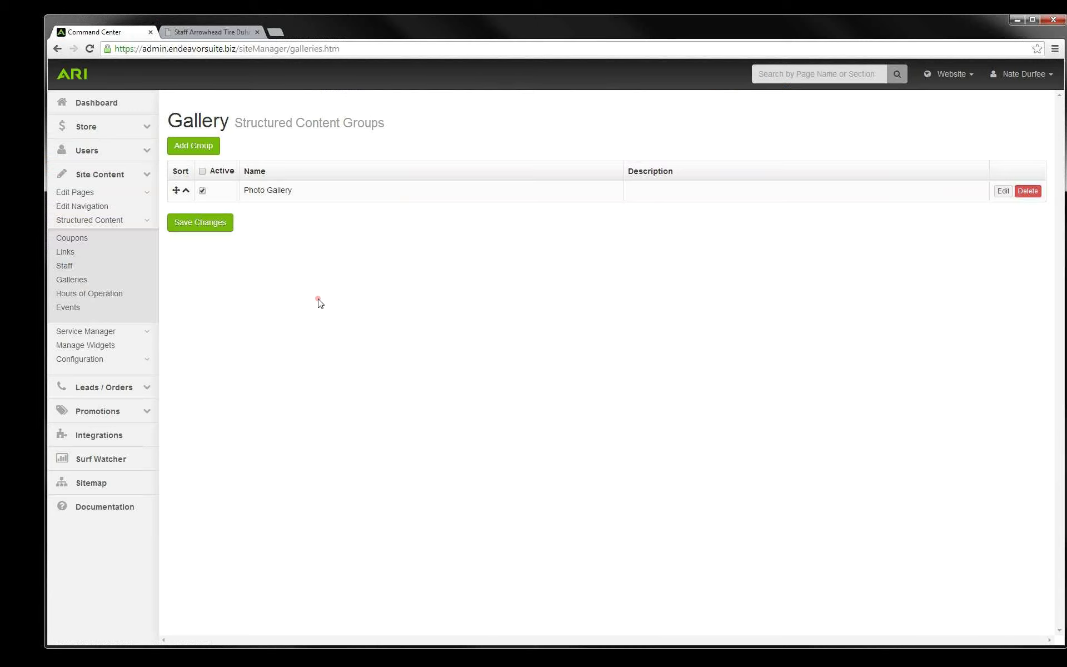
{"action": "left_click", "coordinate": [1003, 193]}
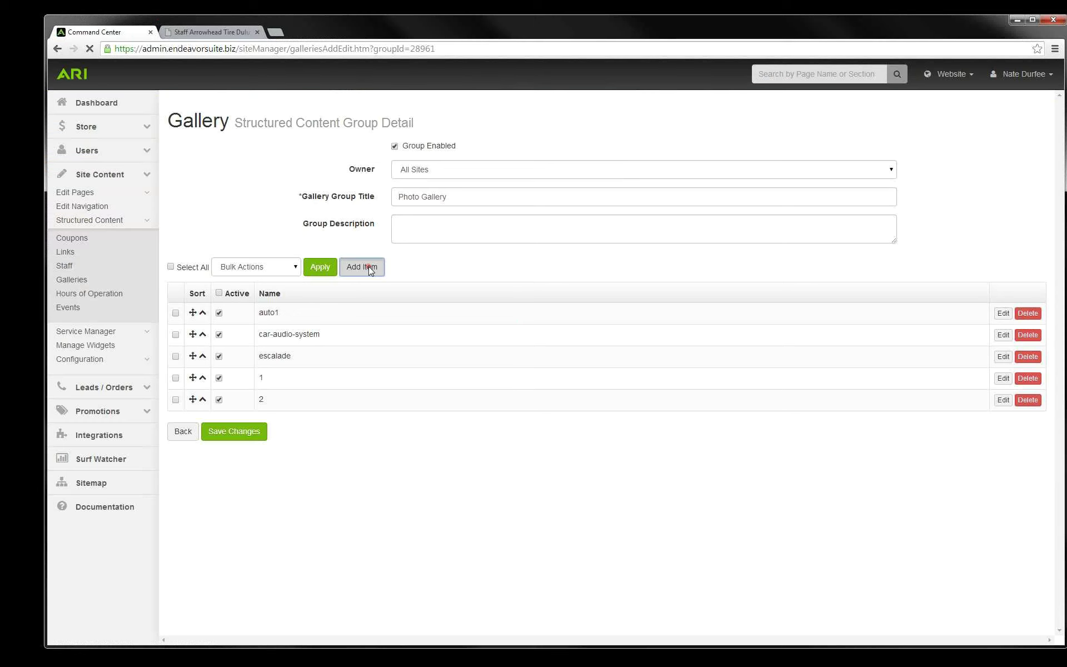
{"action": "left_click", "coordinate": [368, 267]}
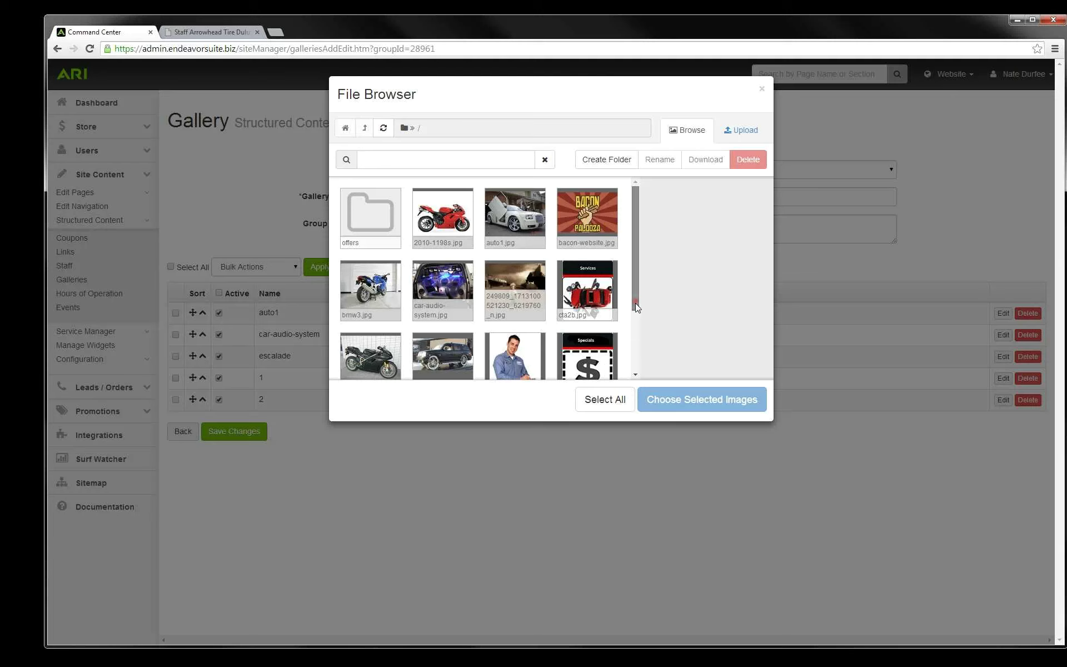
{"action": "scroll", "coordinate": [464, 296], "scroll_direction": "down", "scroll_amount": 2}
{"action": "left_click", "coordinate": [360, 270]}
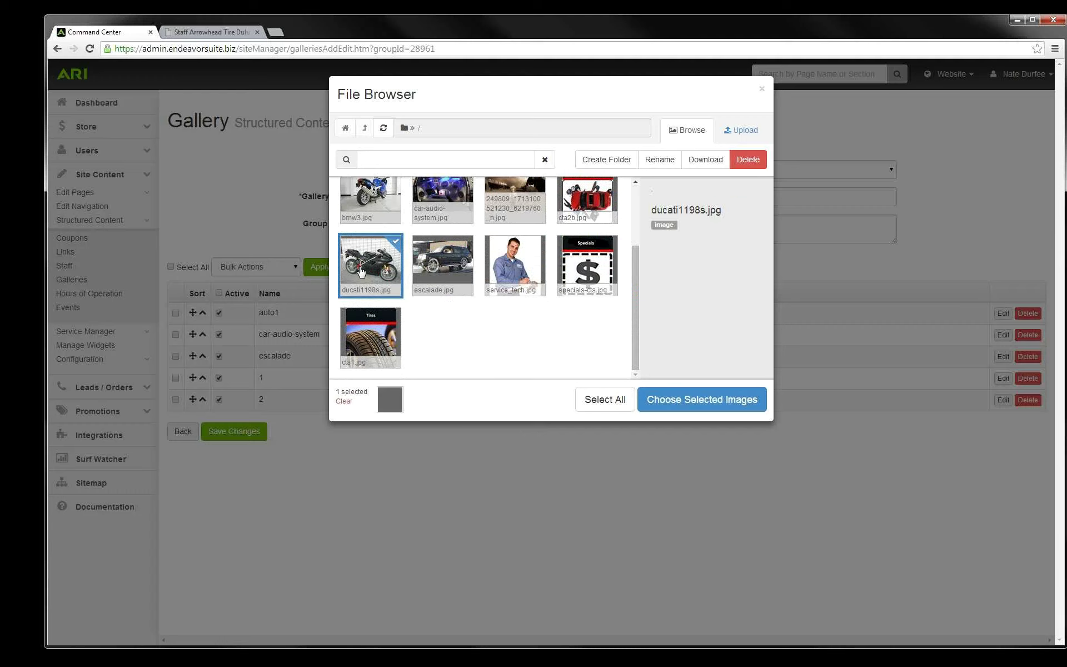
{"action": "left_click", "coordinate": [684, 402]}
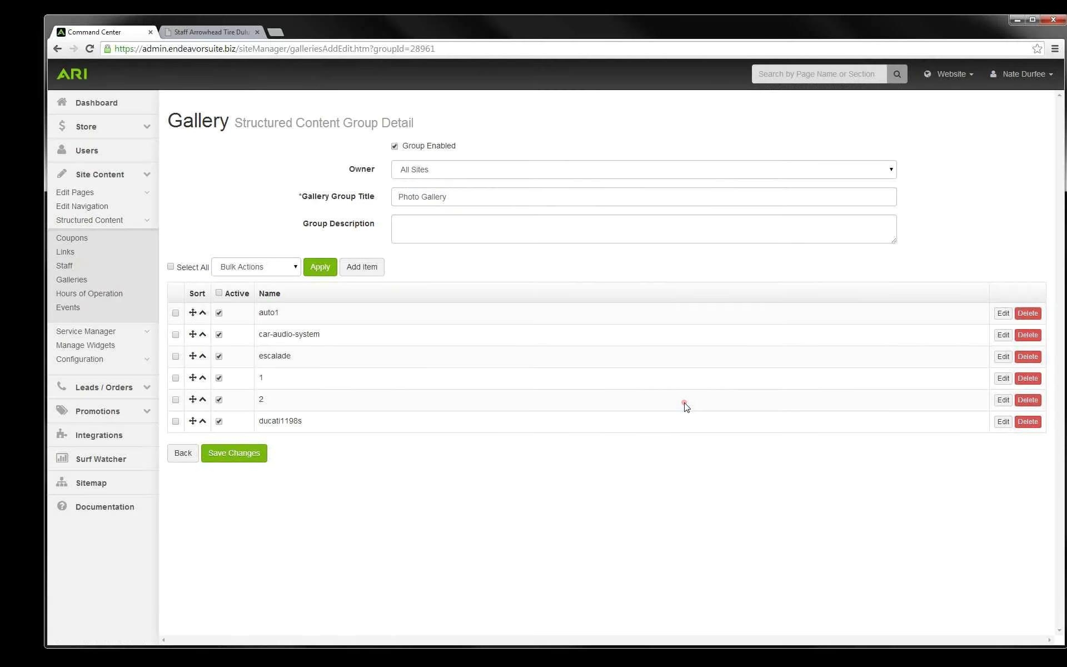
Step: Switch to the live dealer site and view the Gallery page under Company Info
{"action": "left_click", "coordinate": [236, 34]}
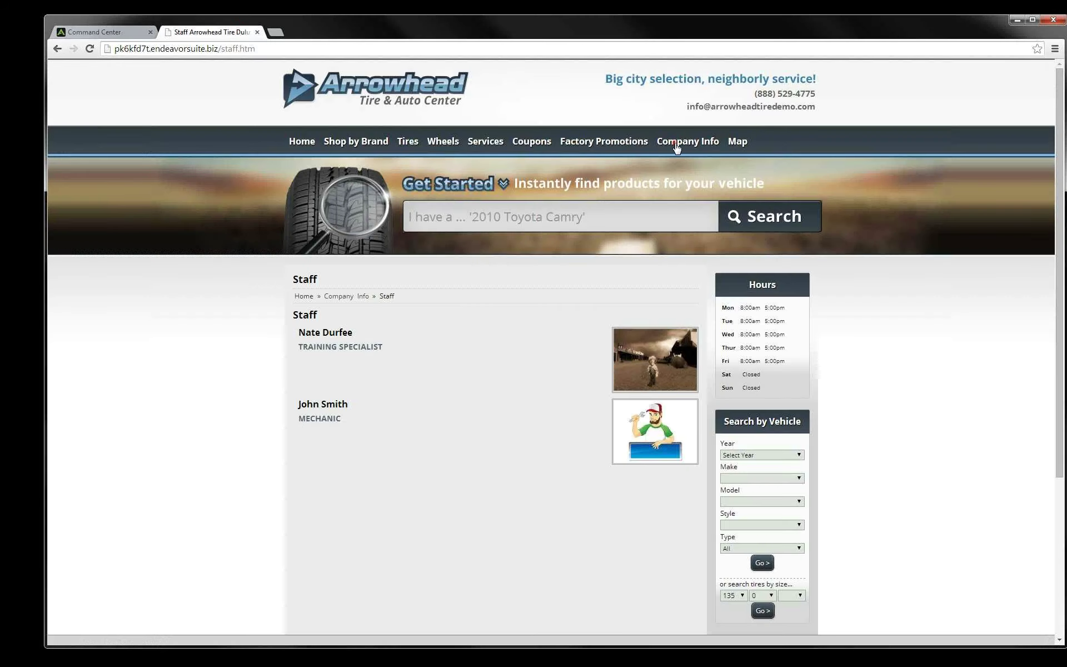
{"action": "mouse_move", "coordinate": [674, 146]}
{"action": "left_click", "coordinate": [675, 181]}
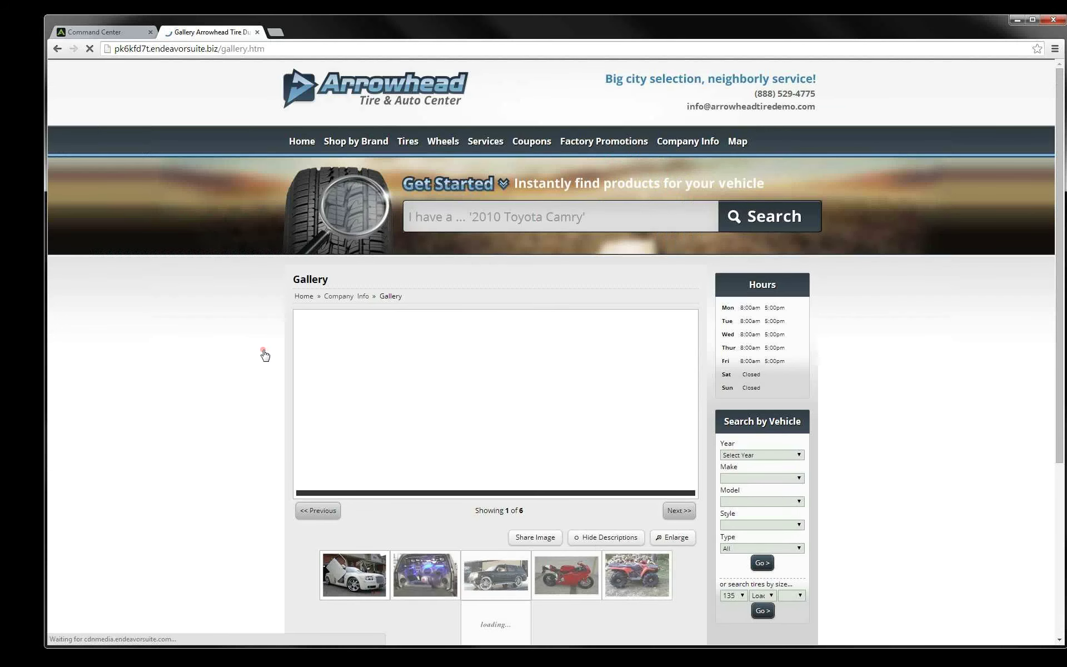
{"action": "scroll", "coordinate": [265, 354], "scroll_direction": "down", "scroll_amount": 1}
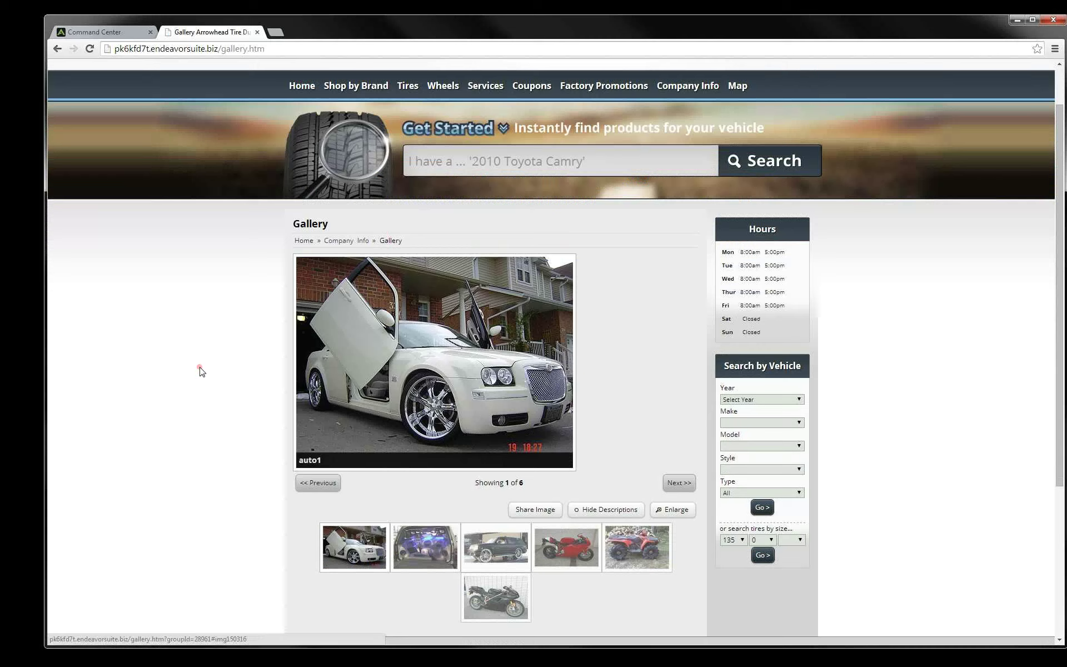
Step: Return to Command Center, open the Hours group under Hours of Operation, and examine the Monday entry before going back to the list
{"action": "left_click", "coordinate": [116, 31]}
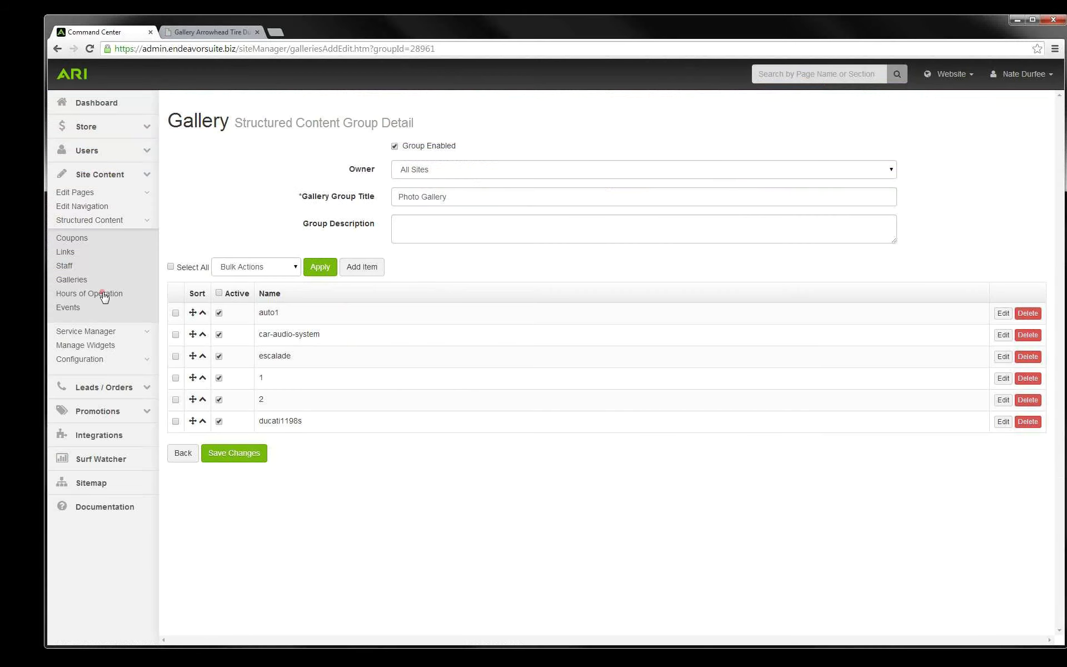
{"action": "left_click", "coordinate": [101, 295]}
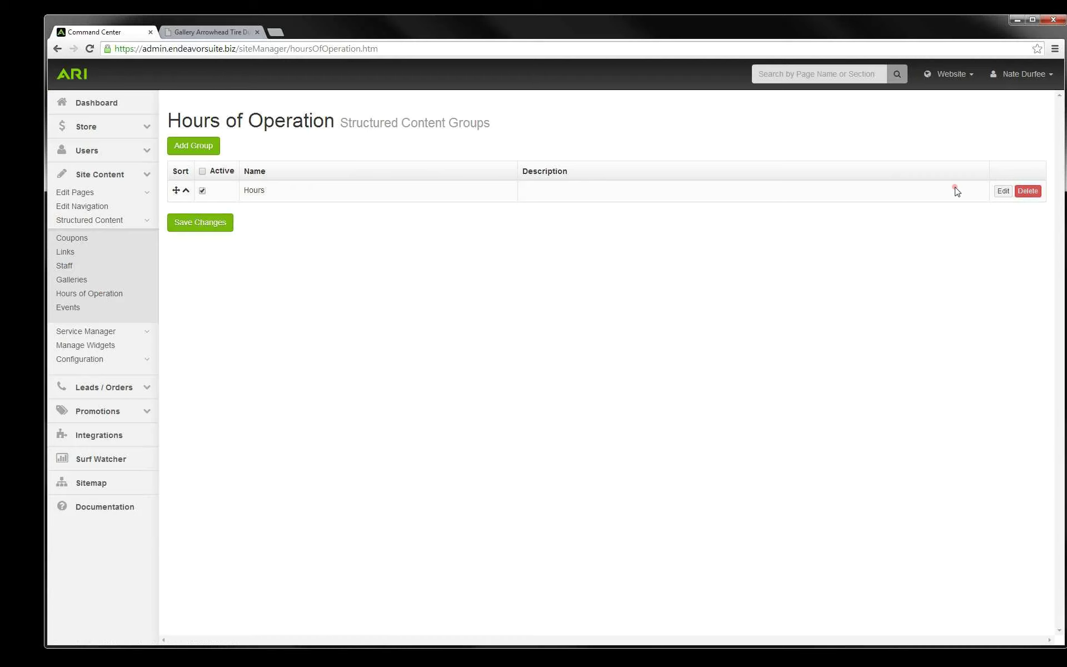
{"action": "left_click", "coordinate": [1002, 192]}
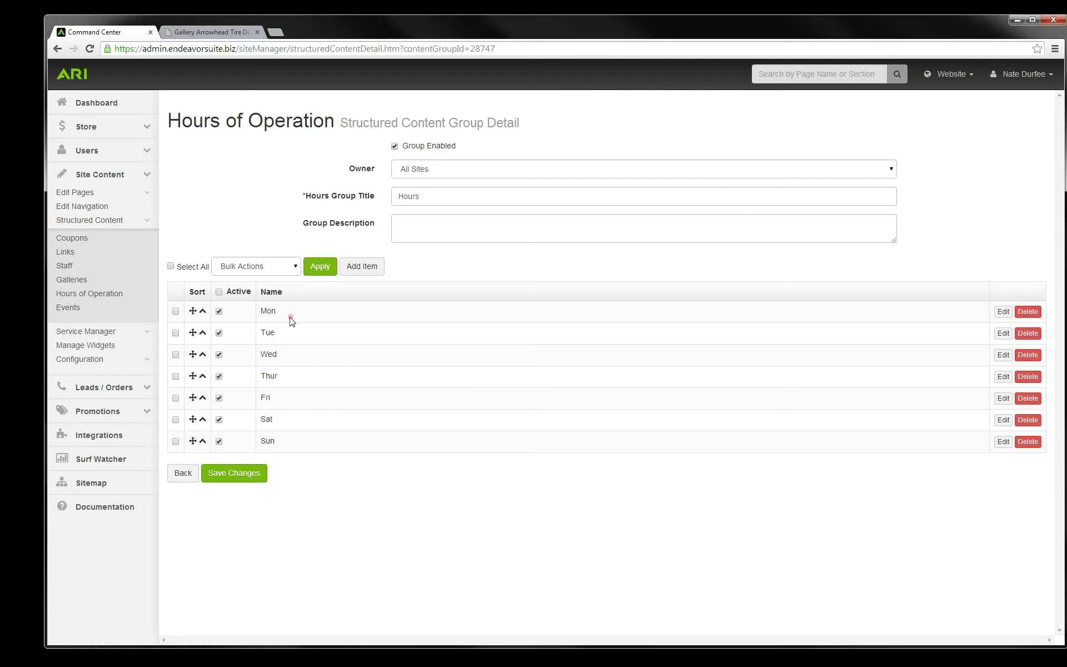
{"action": "left_click", "coordinate": [1002, 312]}
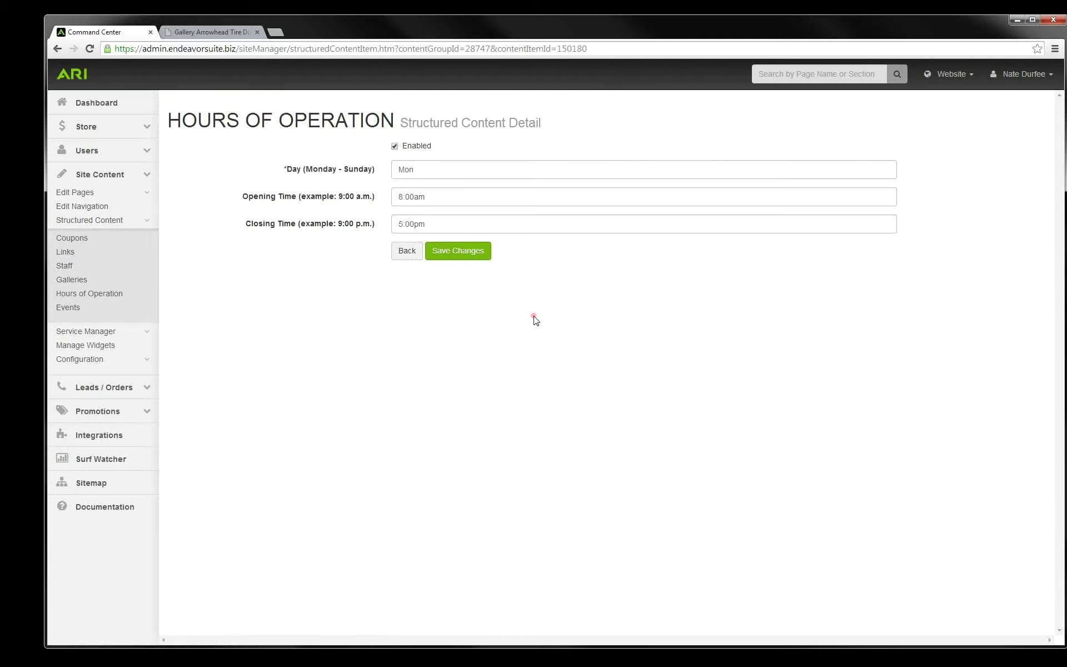
{"action": "left_click", "coordinate": [405, 254]}
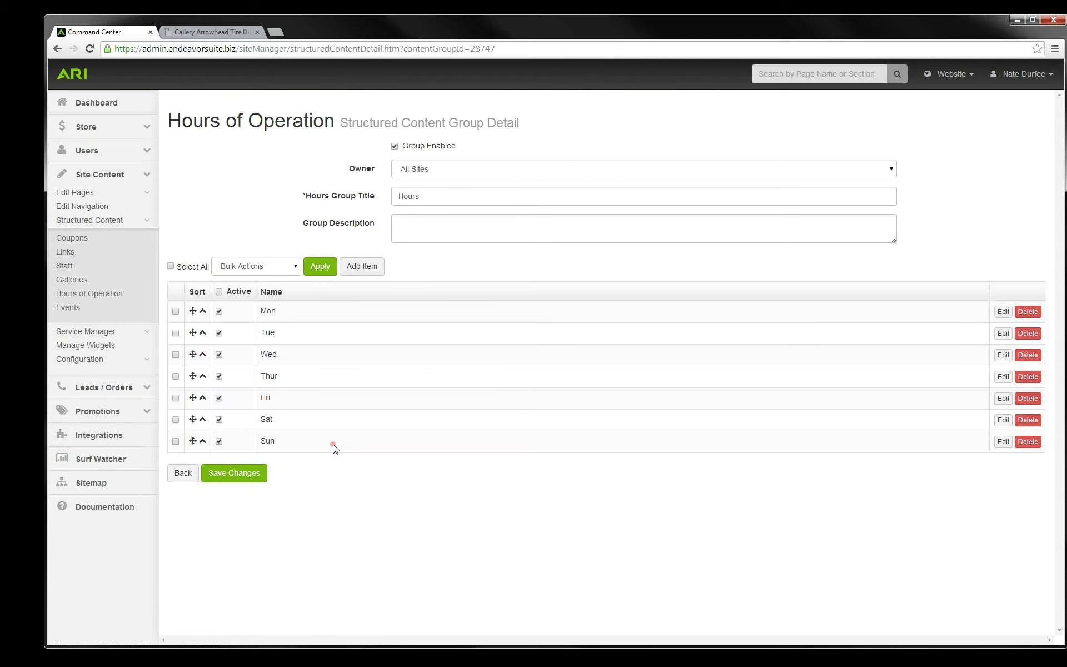
Step: Open the Saturday hours entry and check the Hours box on the live dealer site before returning to Command Center
{"action": "left_click", "coordinate": [1002, 420]}
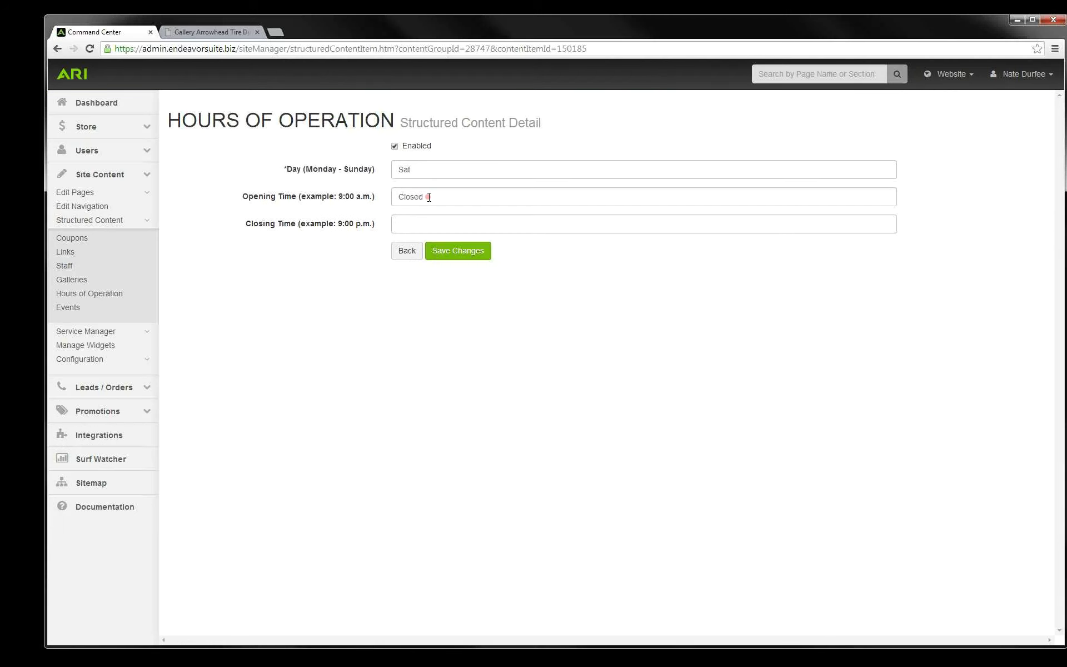
{"action": "left_click", "coordinate": [228, 32]}
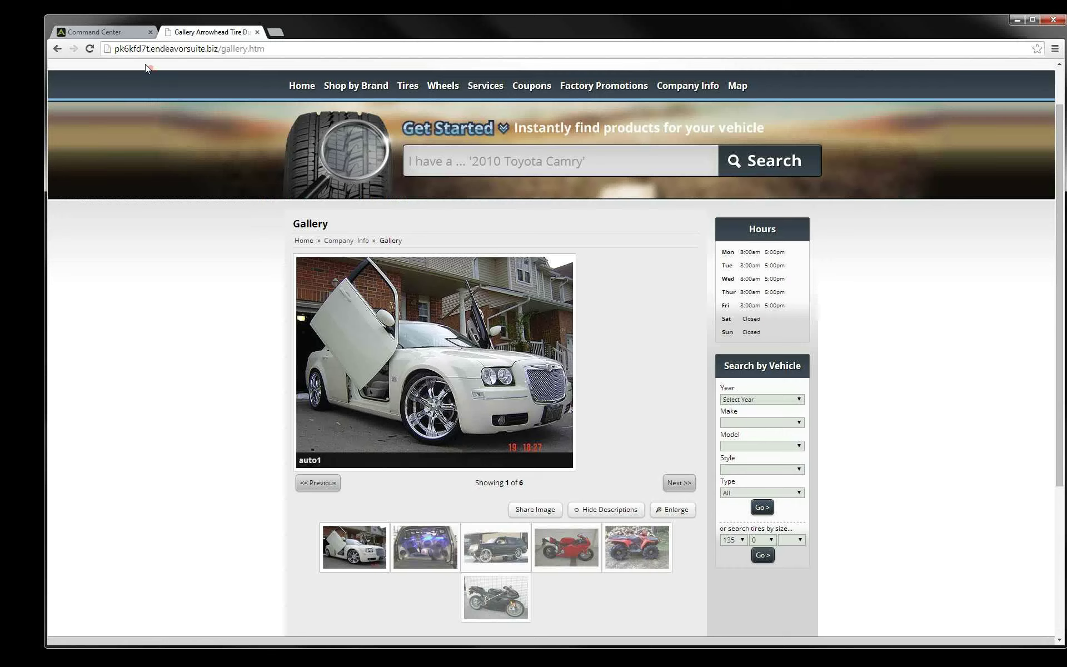
{"action": "left_click", "coordinate": [128, 32]}
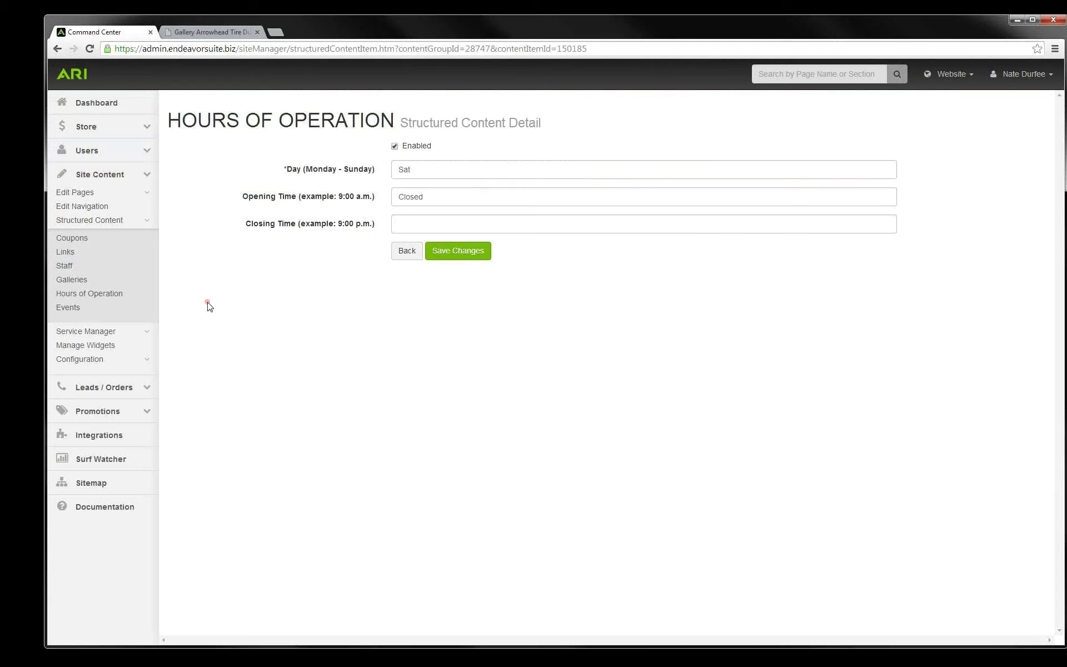
Step: Open the Upcoming Events group in structured content and start a new event item to examine its fields
{"action": "left_click", "coordinate": [76, 307]}
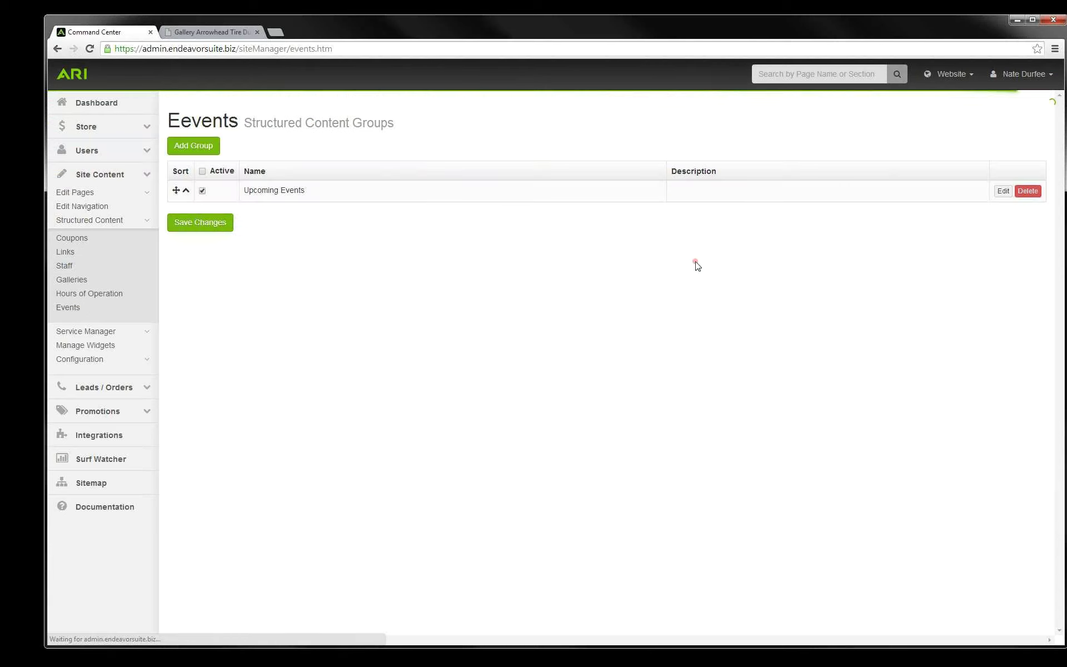
{"action": "left_click", "coordinate": [1003, 194]}
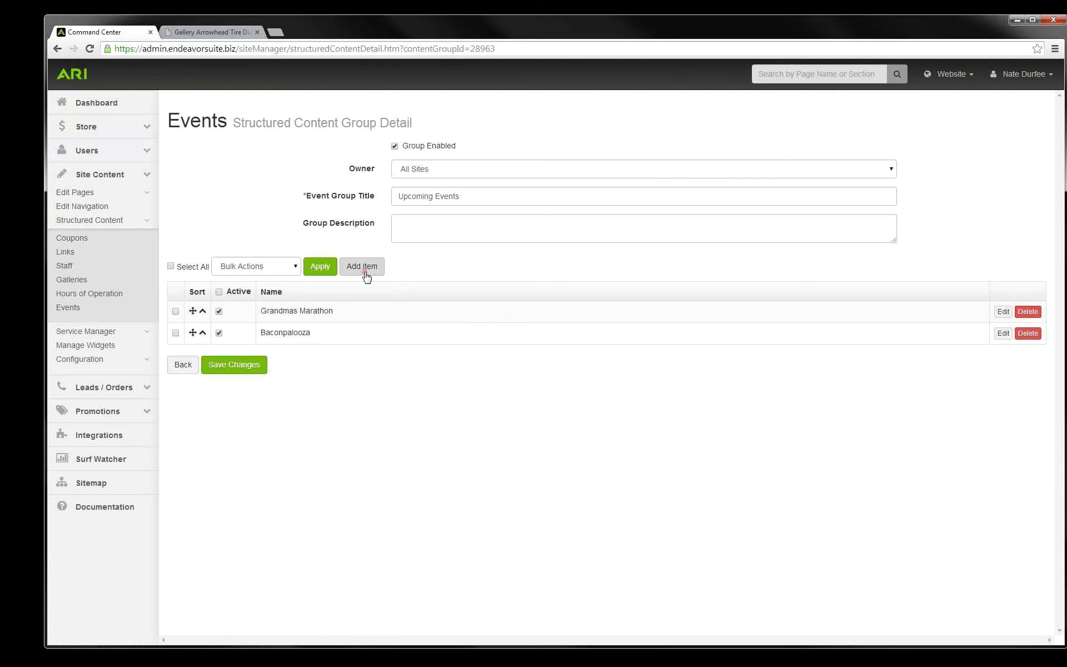
{"action": "left_click", "coordinate": [366, 274]}
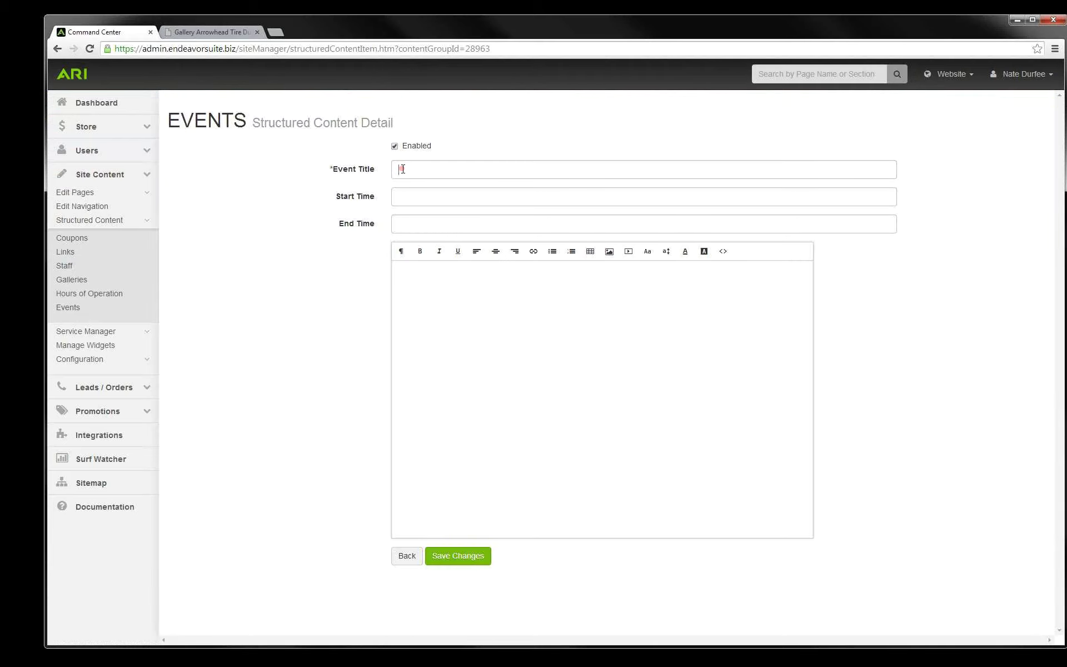
{"action": "left_click", "coordinate": [398, 169]}
Step: Switch to the live dealer site, open Events under Company Info, and view the Baconpalooza event's details
{"action": "left_click", "coordinate": [229, 31]}
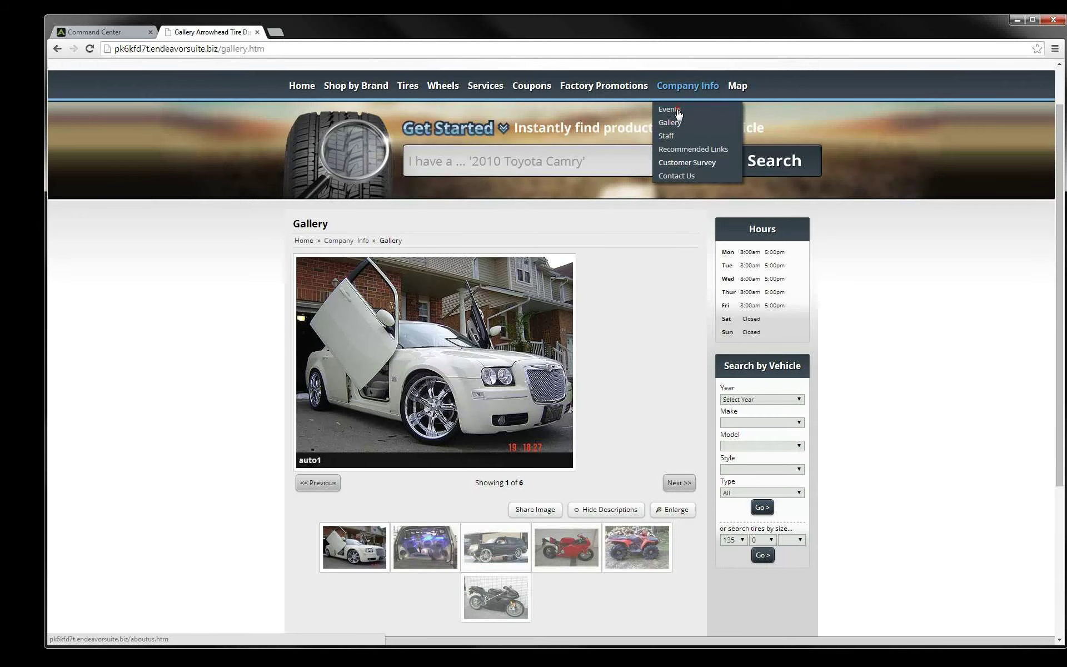
{"action": "left_click", "coordinate": [676, 112]}
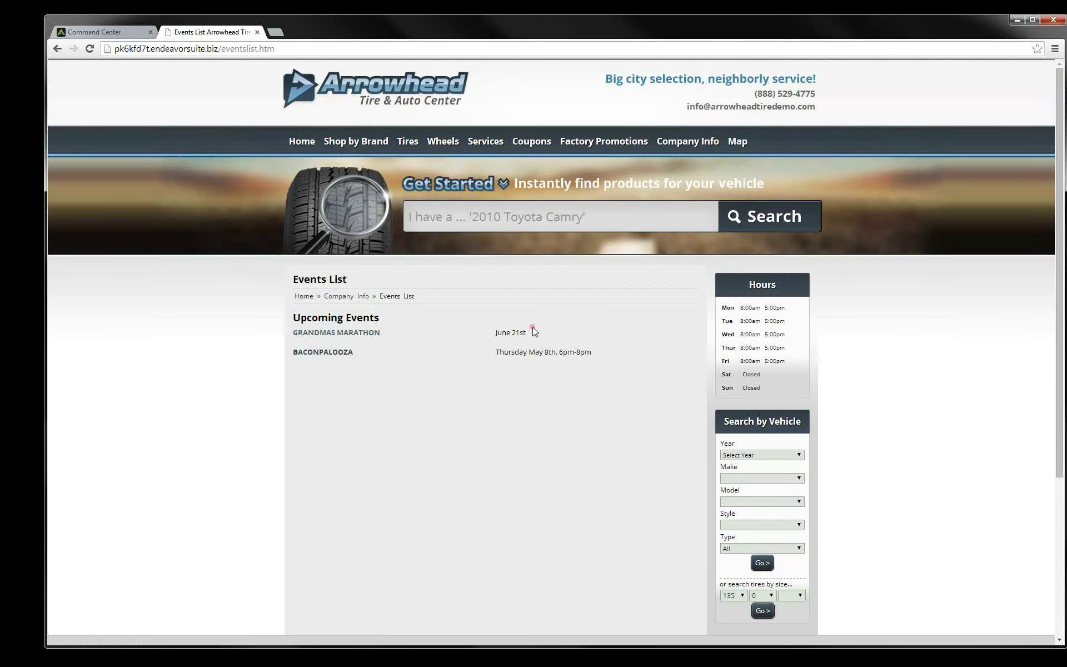
{"action": "left_click", "coordinate": [326, 352]}
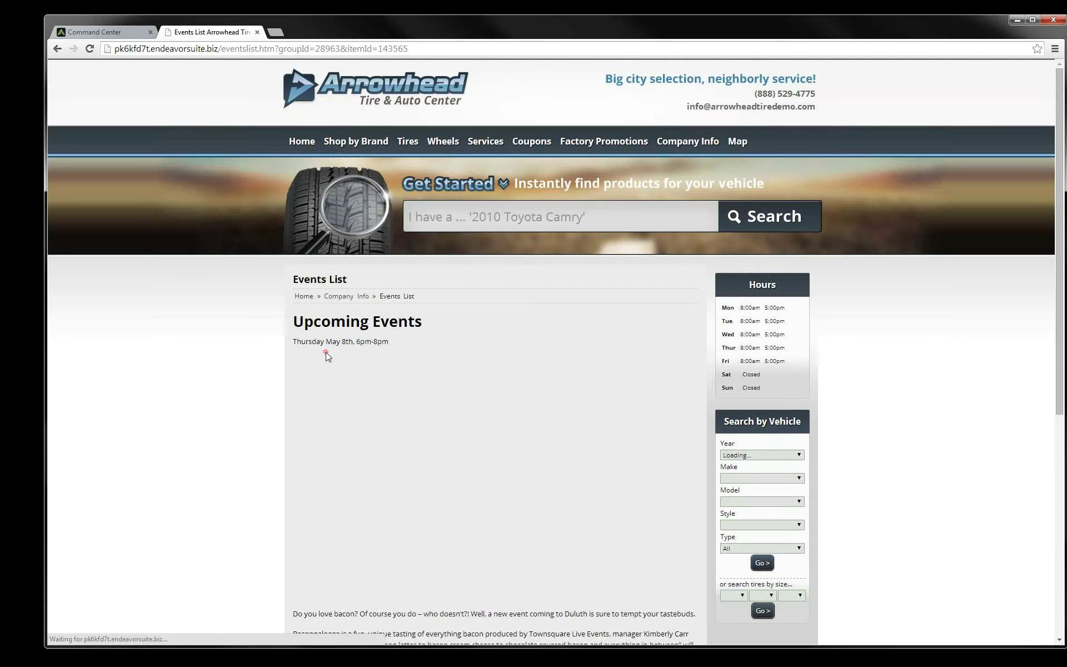
{"action": "scroll", "coordinate": [326, 356], "scroll_direction": "down", "scroll_amount": 2}
{"action": "scroll", "coordinate": [326, 352], "scroll_direction": "down", "scroll_amount": 1}
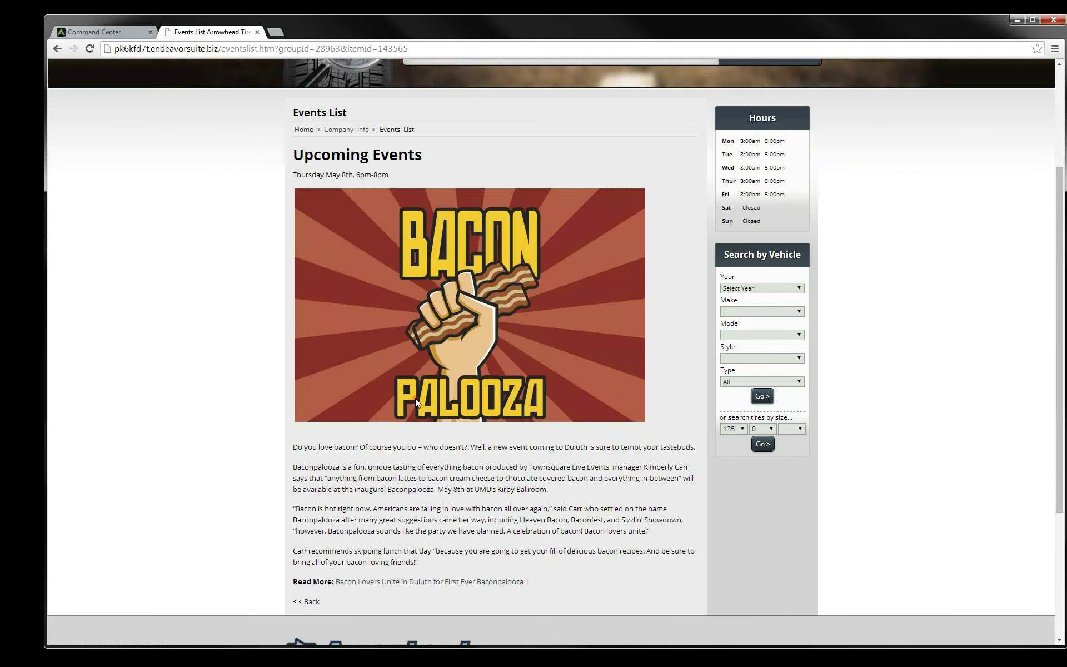
{"action": "scroll", "coordinate": [415, 397], "scroll_direction": "up", "scroll_amount": 2}
Step: Return to Command Center, open the available services configuration in Service Manager, and look through the listed services
{"action": "left_click", "coordinate": [158, 38]}
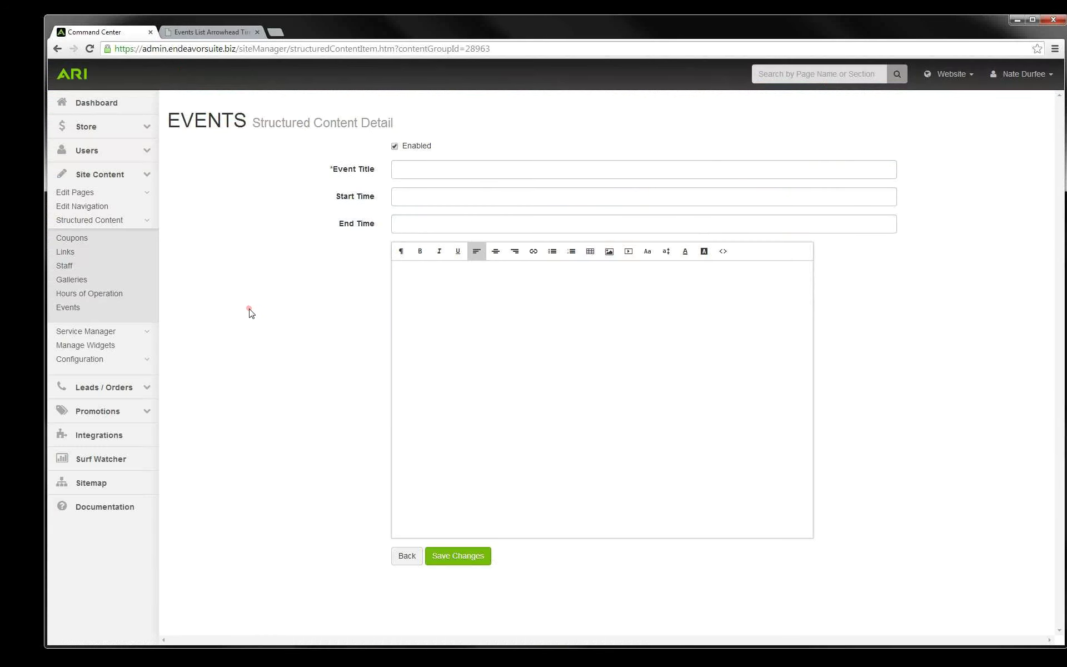
{"action": "left_click", "coordinate": [147, 221]}
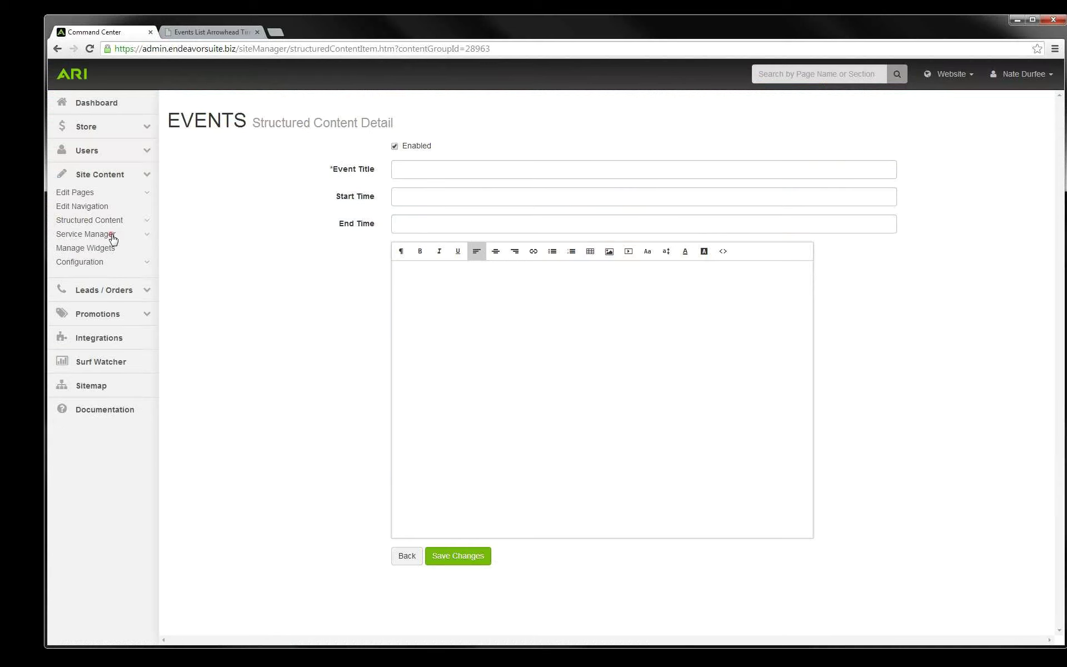
{"action": "left_click", "coordinate": [147, 234]}
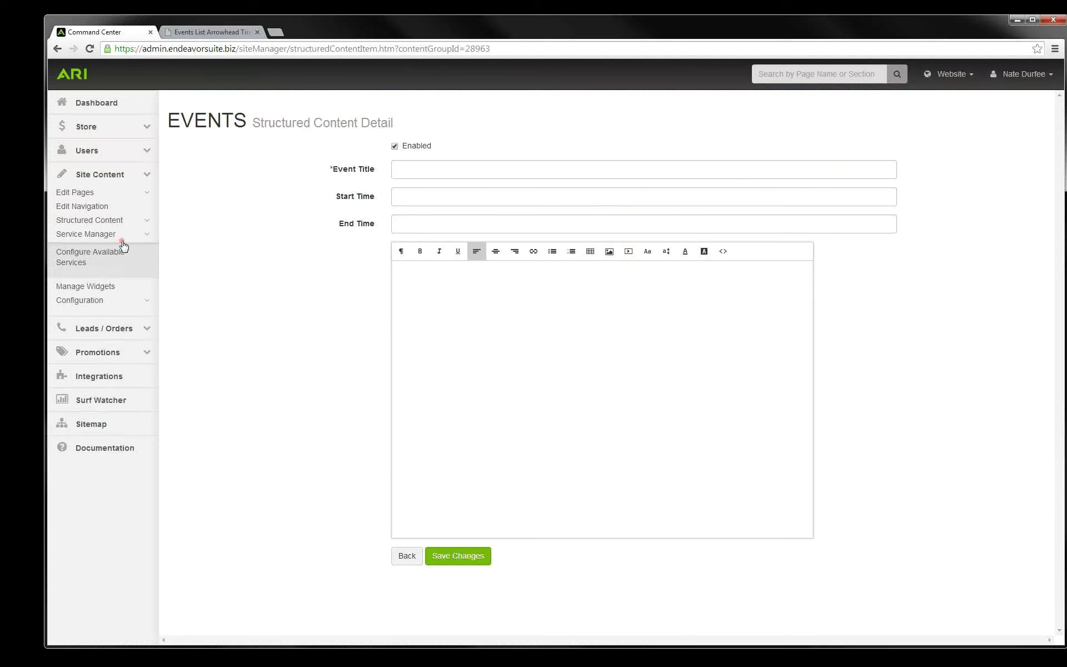
{"action": "left_click", "coordinate": [96, 257]}
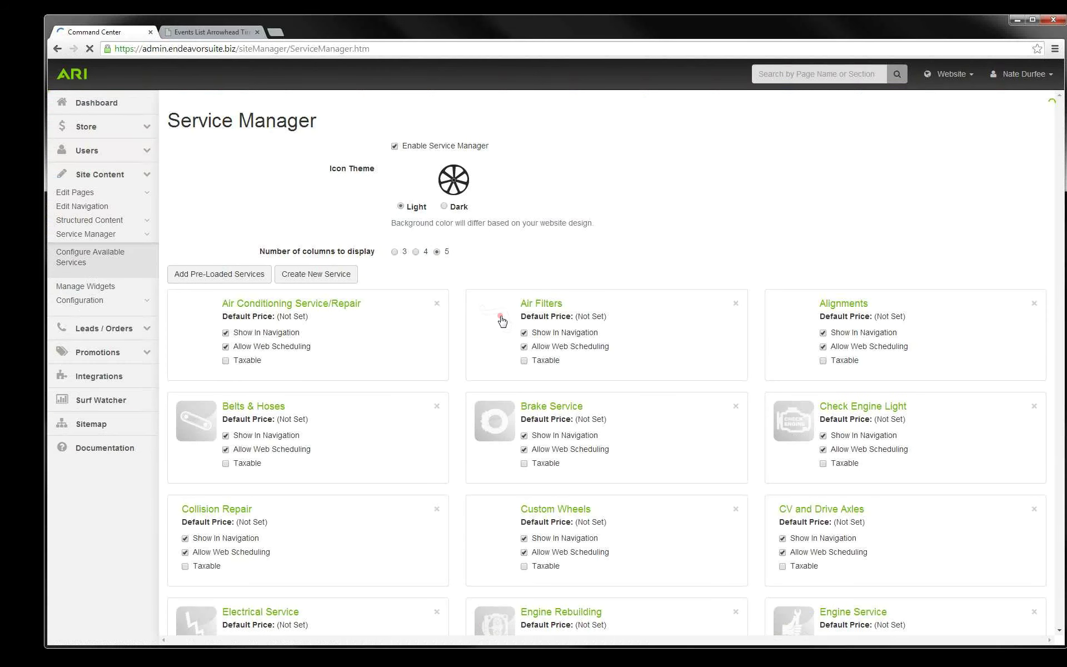
{"action": "scroll", "coordinate": [595, 354], "scroll_direction": "down", "scroll_amount": 1}
{"action": "scroll", "coordinate": [595, 353], "scroll_direction": "down", "scroll_amount": 12}
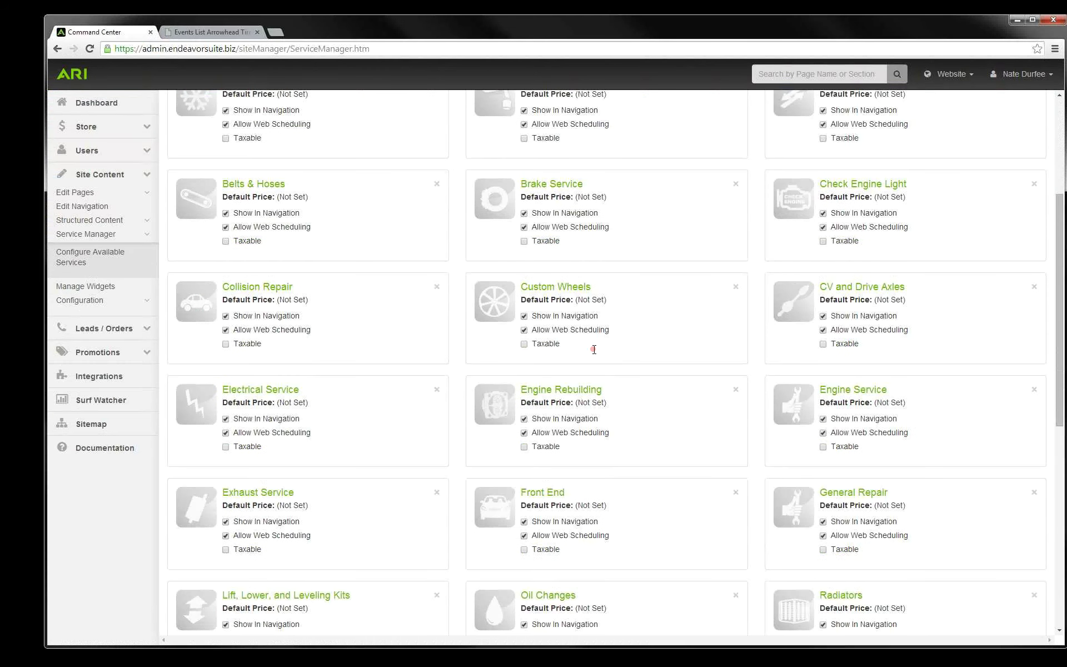
{"action": "scroll", "coordinate": [594, 349], "scroll_direction": "up", "scroll_amount": 11}
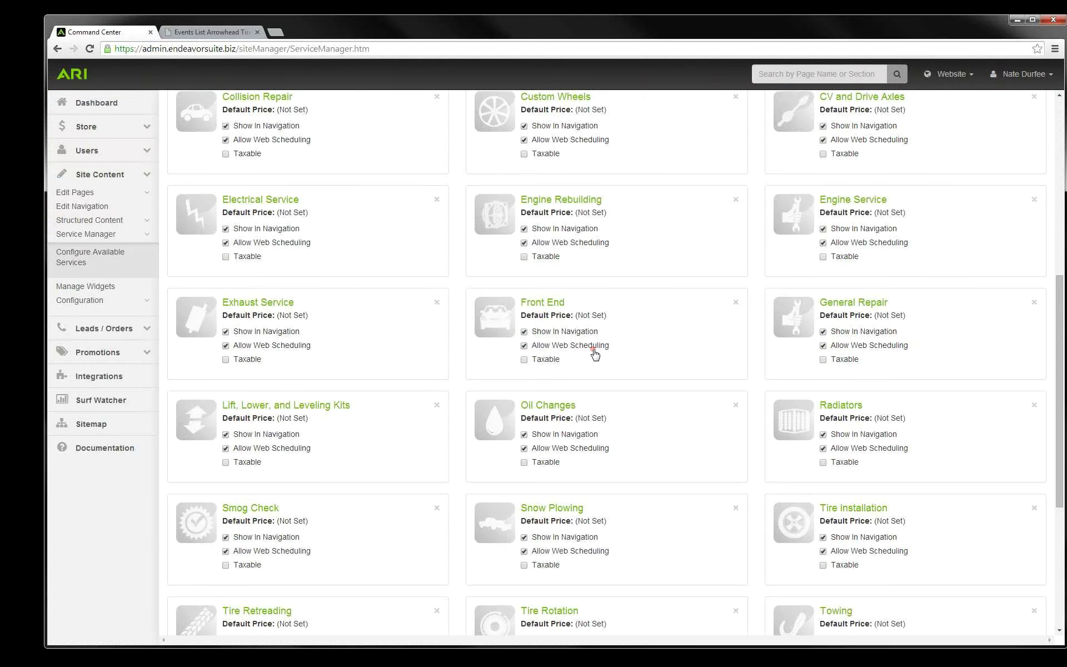
Step: Switch to the live dealer site and view the Alignments page under Services
{"action": "left_click", "coordinate": [230, 35]}
{"action": "mouse_move", "coordinate": [486, 92]}
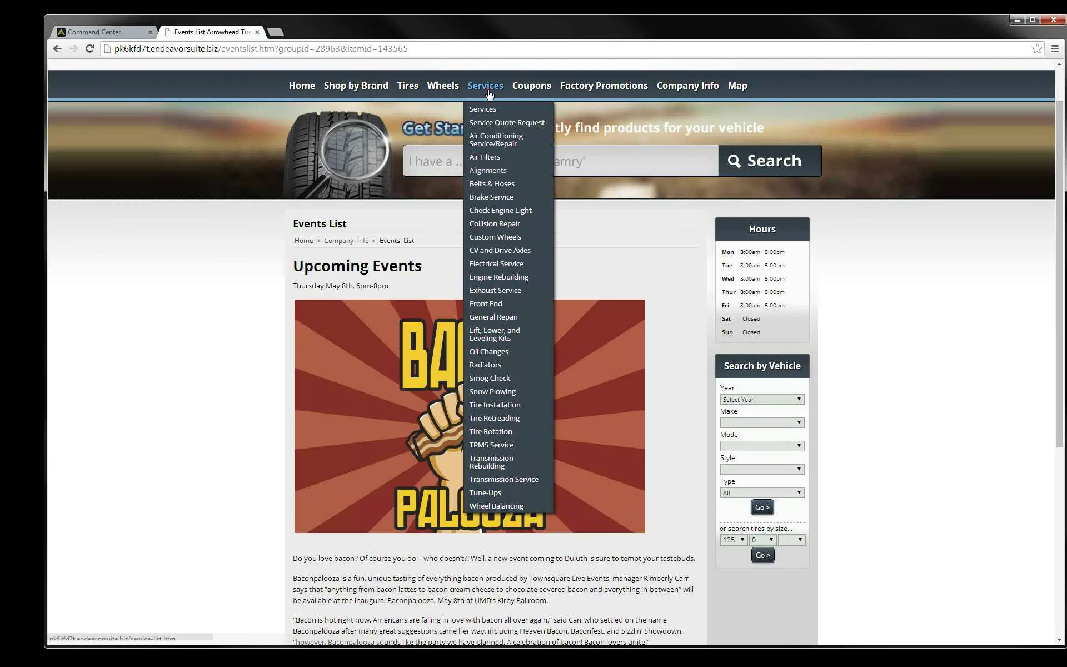
{"action": "left_click", "coordinate": [485, 173]}
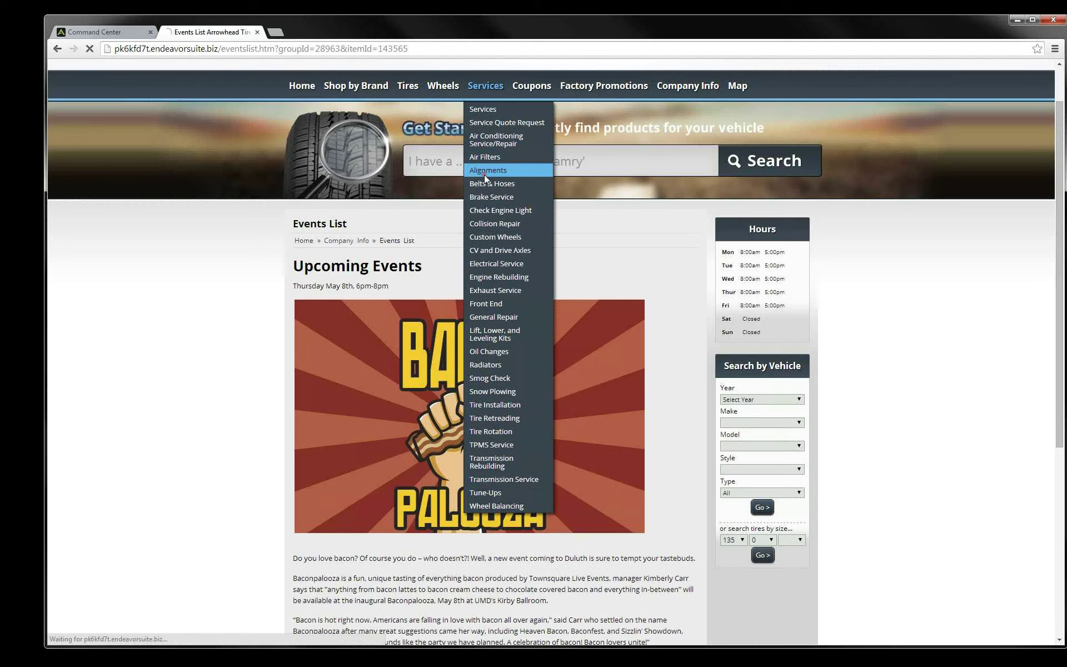
{"action": "scroll", "coordinate": [437, 315], "scroll_direction": "down", "scroll_amount": 2}
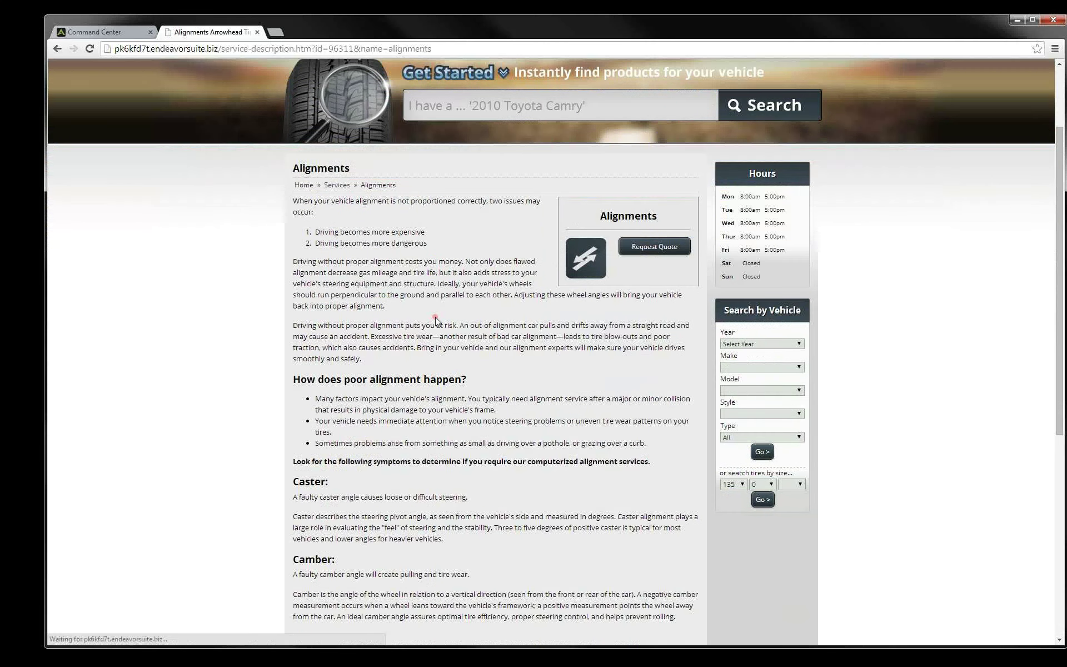
Step: Return to Command Center and delete the Smog Check service from Service Manager
{"action": "left_click", "coordinate": [121, 35]}
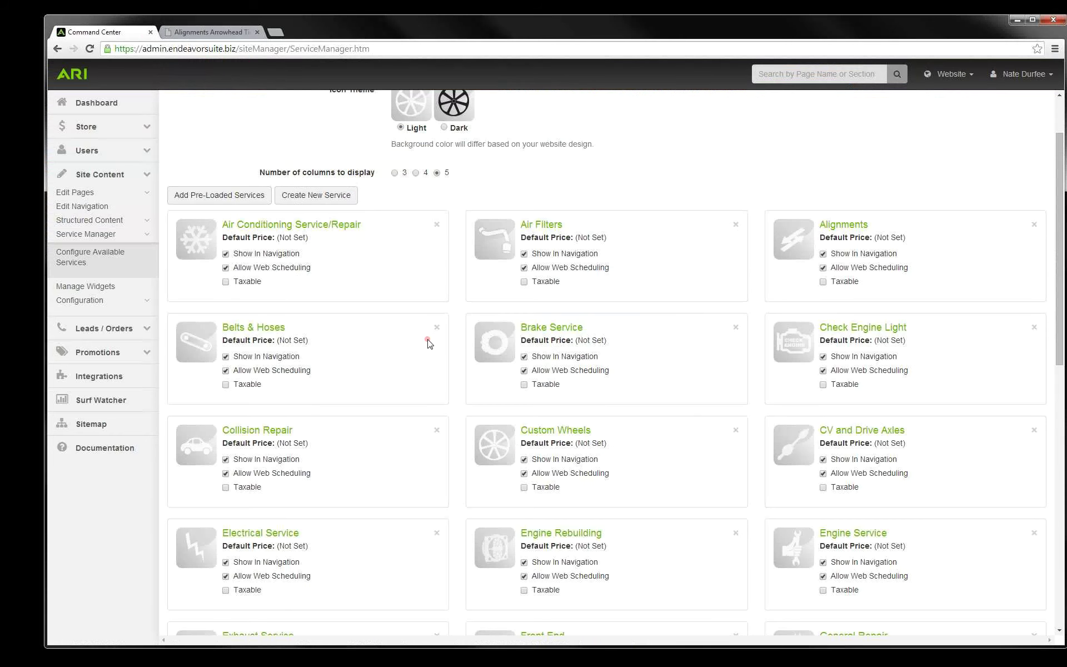
{"action": "scroll", "coordinate": [429, 343], "scroll_direction": "down", "scroll_amount": 2}
{"action": "scroll", "coordinate": [430, 344], "scroll_direction": "down", "scroll_amount": 4}
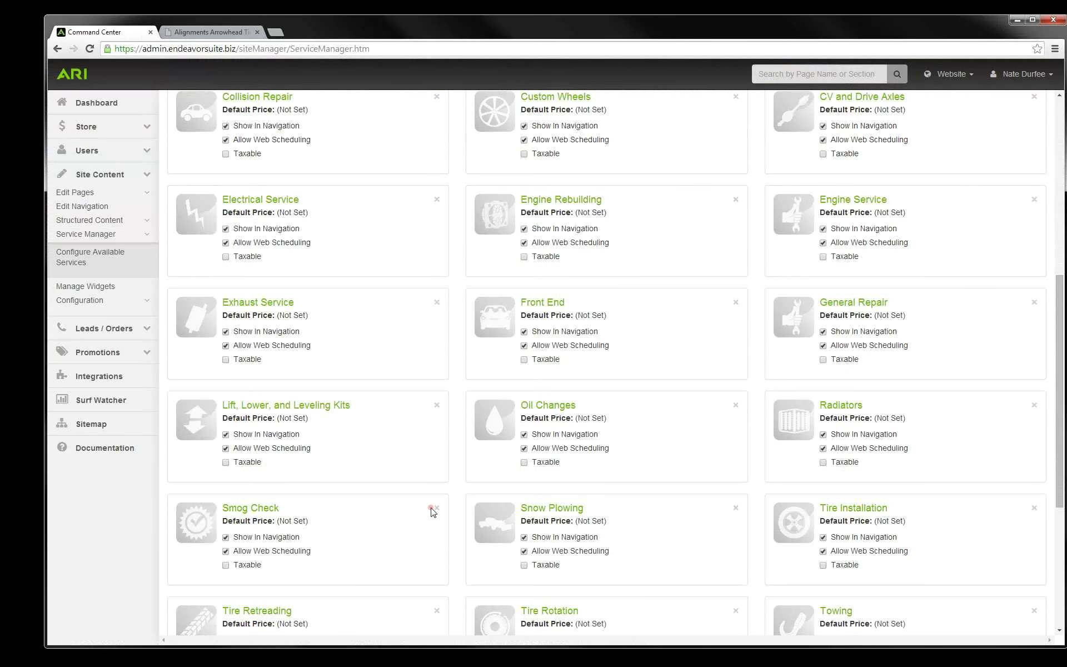
{"action": "left_click", "coordinate": [436, 508]}
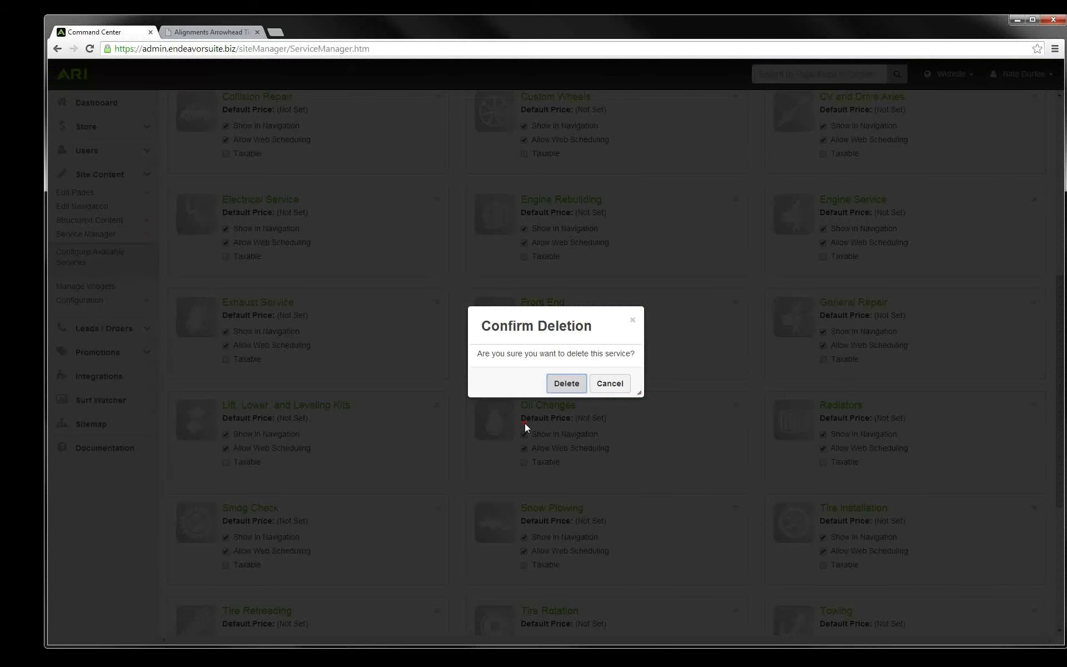
{"action": "left_click", "coordinate": [564, 384]}
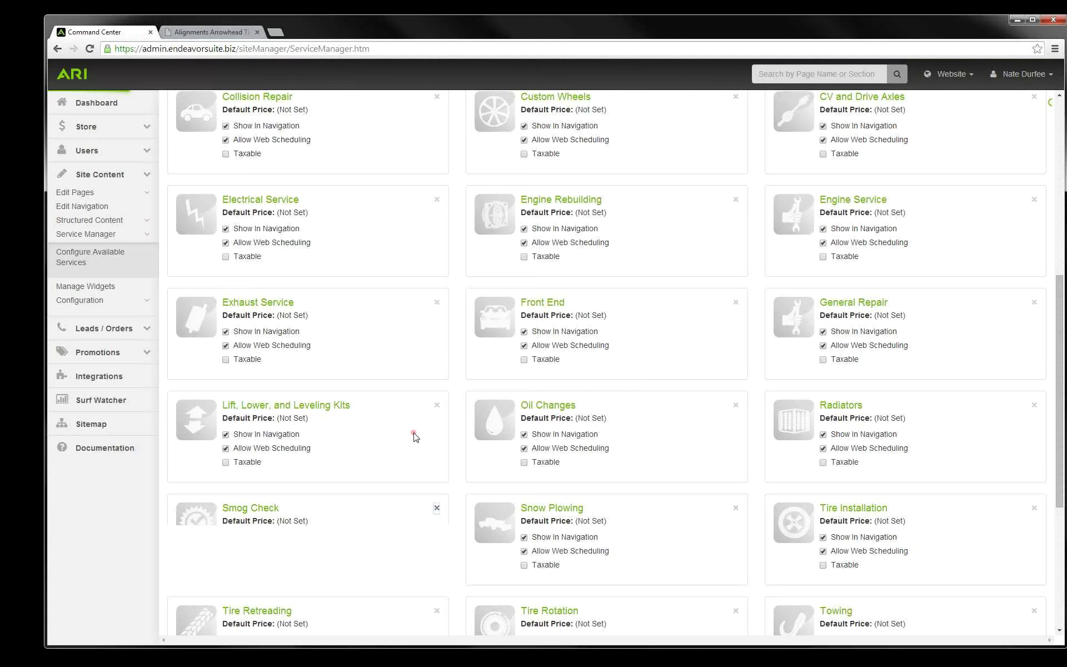
Step: Add the pre-loaded Body Work service to the dealer's available services
{"action": "scroll", "coordinate": [415, 438], "scroll_direction": "up", "scroll_amount": 7}
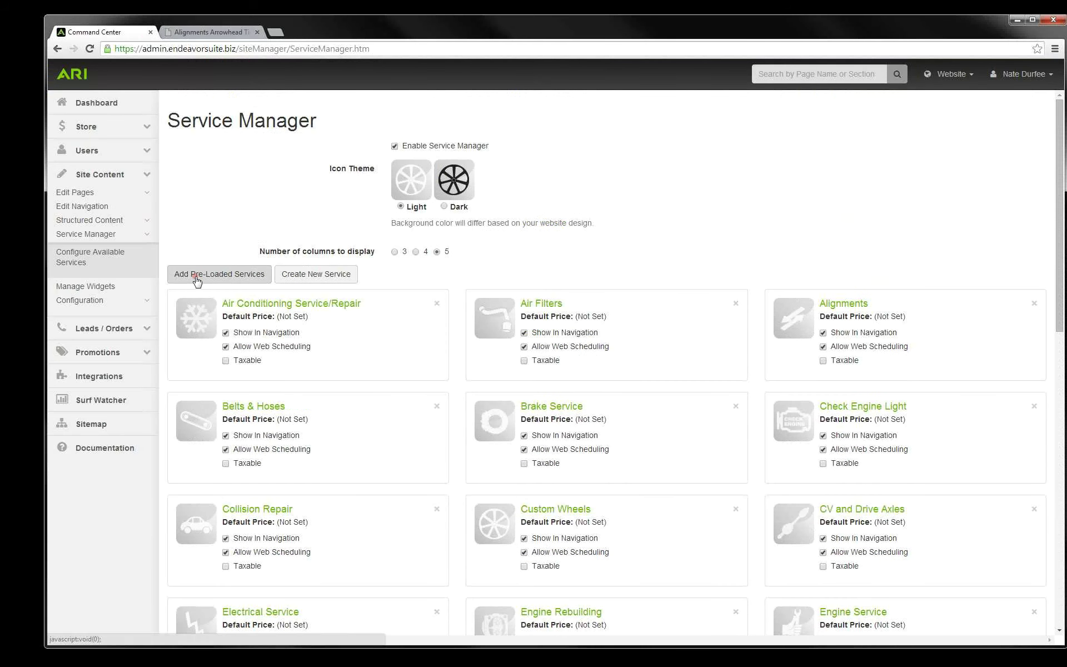
{"action": "left_click", "coordinate": [196, 277]}
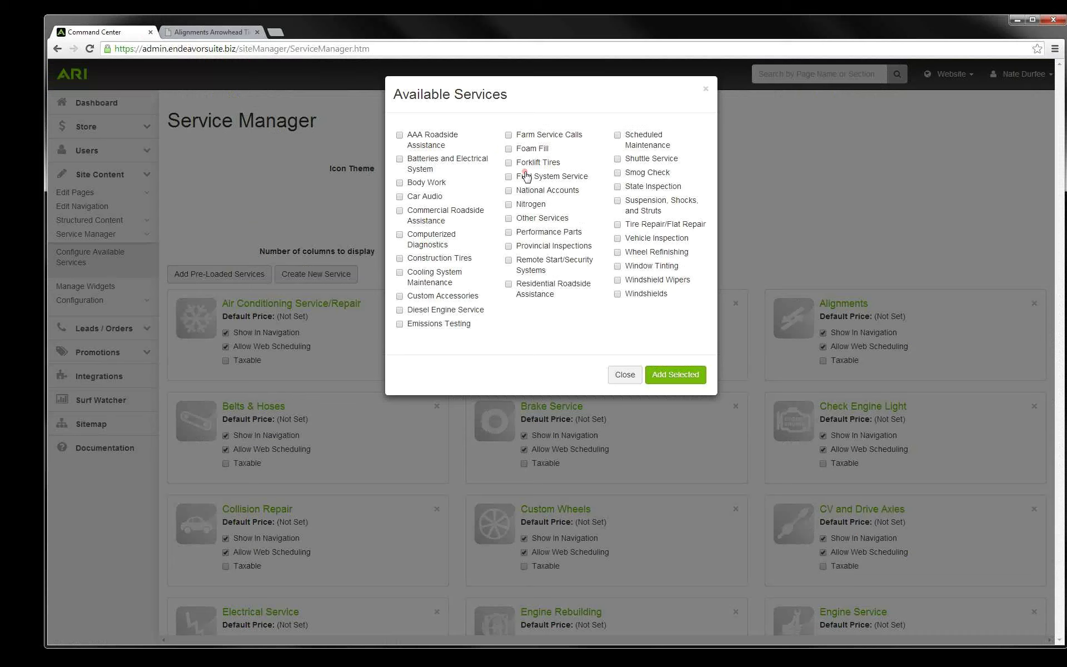
{"action": "left_click", "coordinate": [400, 182]}
{"action": "left_click", "coordinate": [667, 377]}
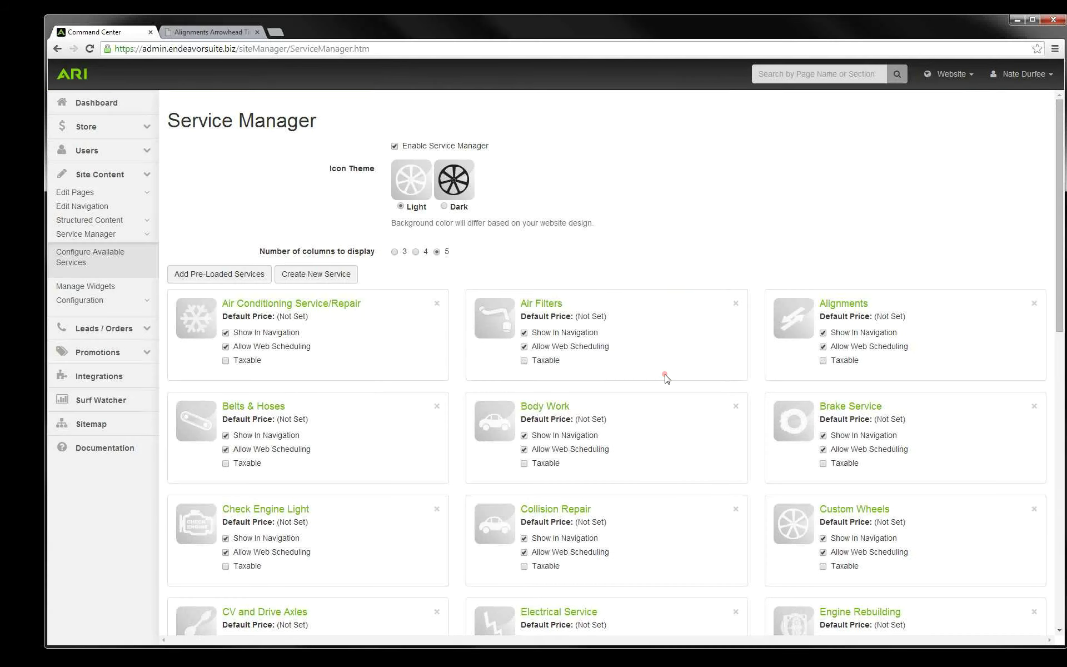
Step: Open the Alignments service configuration, review its default price and description fields, and close it without saving
{"action": "left_click", "coordinate": [844, 304]}
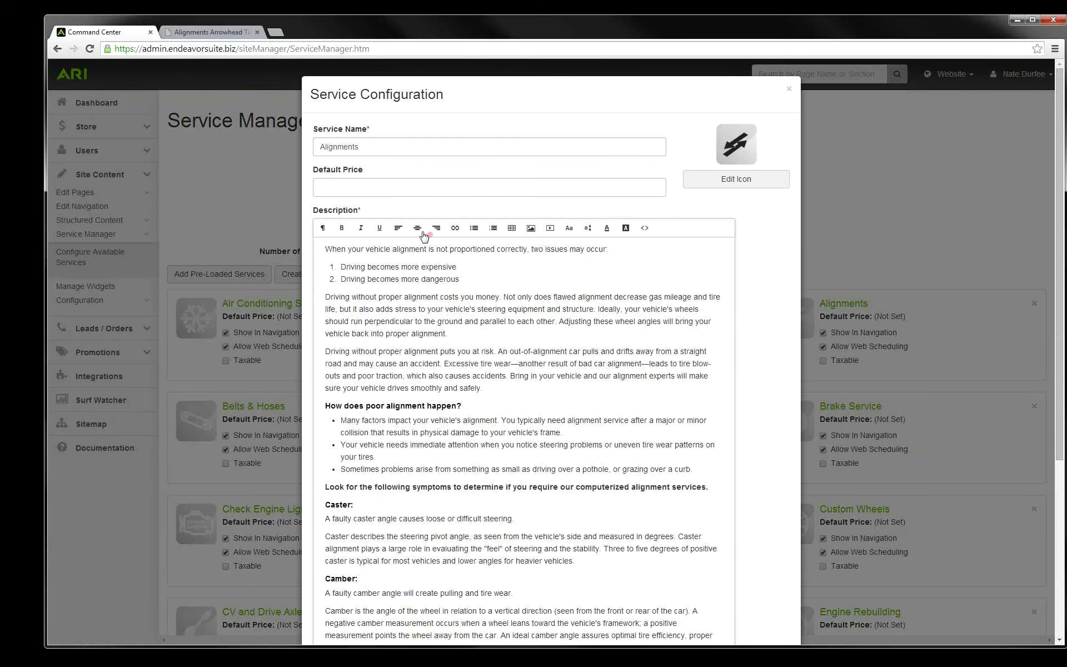
{"action": "left_click", "coordinate": [359, 187]}
{"action": "scroll", "coordinate": [483, 333], "scroll_direction": "down", "scroll_amount": 1}
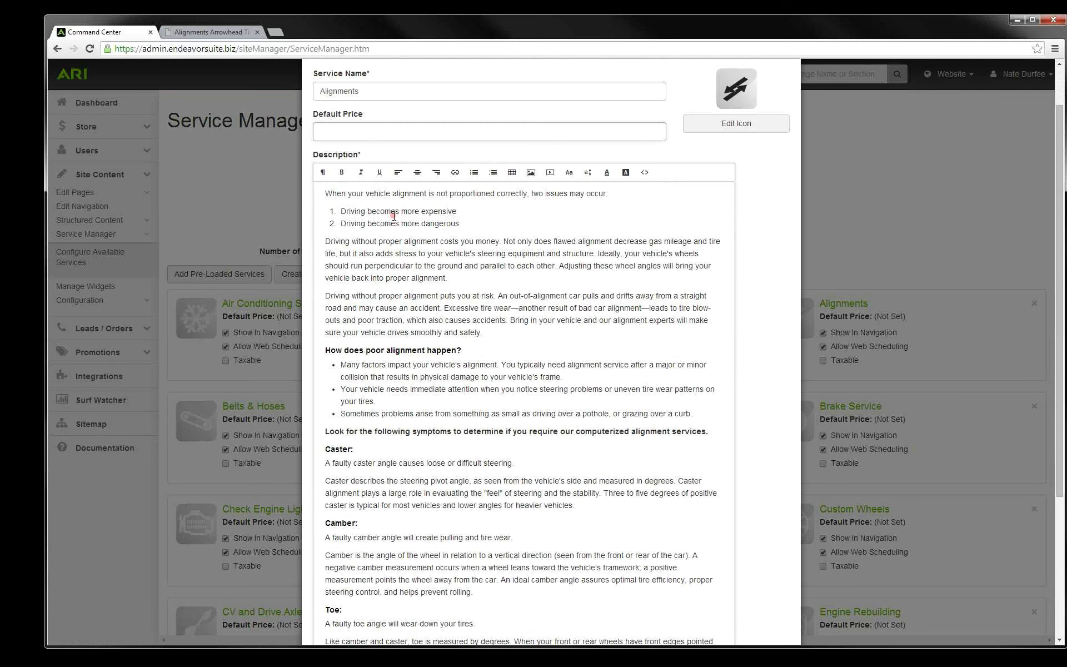
{"action": "scroll", "coordinate": [439, 303], "scroll_direction": "down", "scroll_amount": 4}
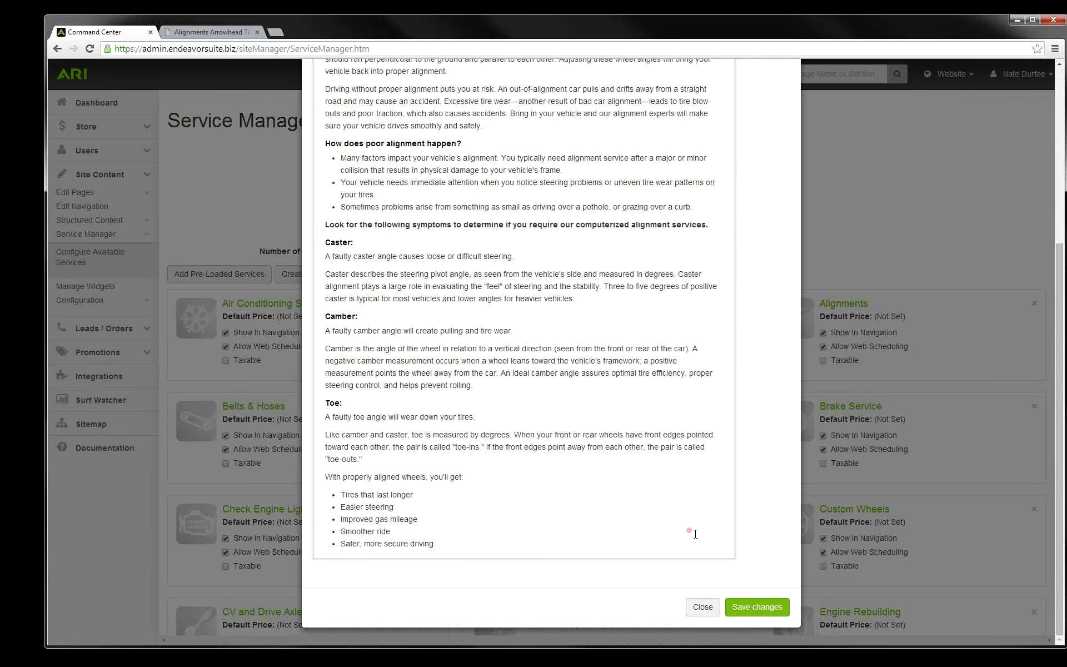
{"action": "left_click", "coordinate": [704, 608]}
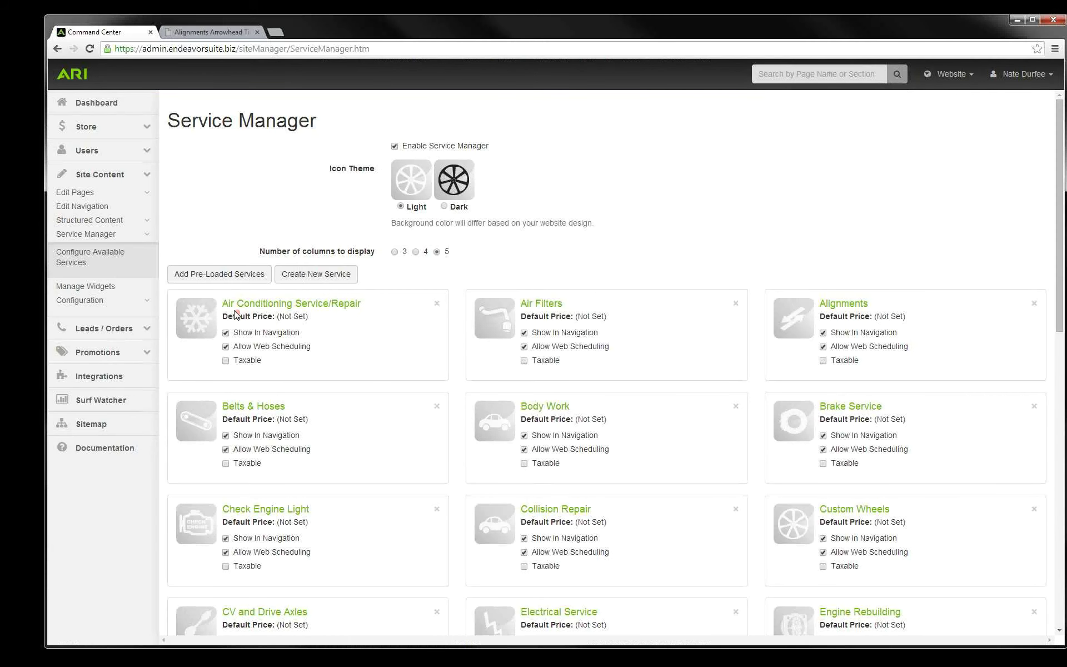
Step: Open the dealership's location information and view the form e-mail settings under Sales & Lead Management
{"action": "left_click", "coordinate": [148, 305]}
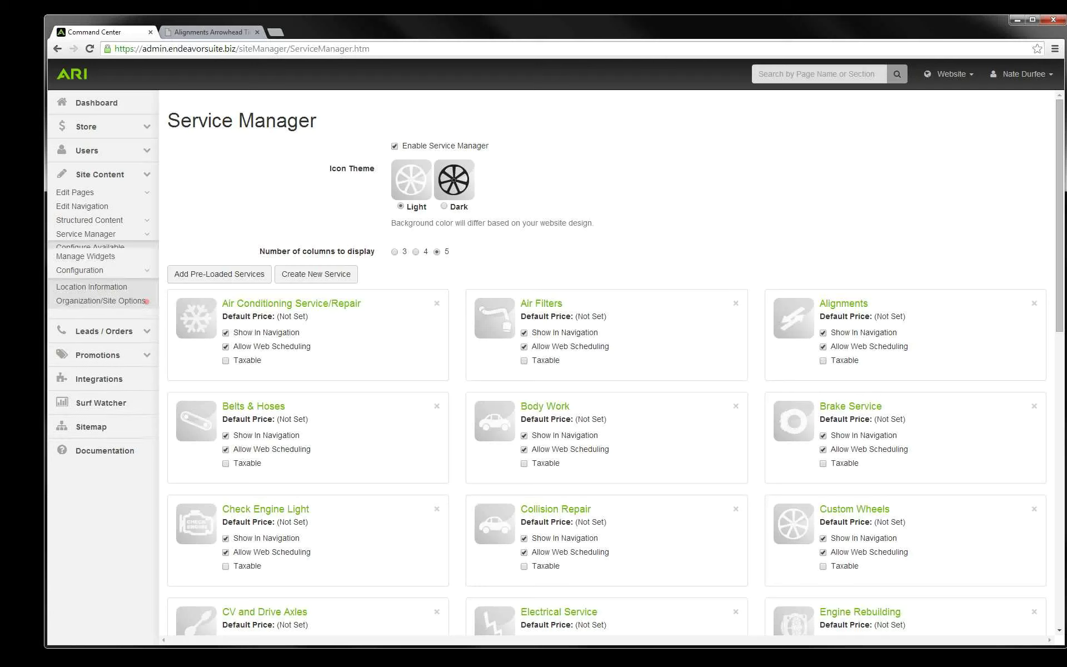
{"action": "left_click", "coordinate": [94, 282]}
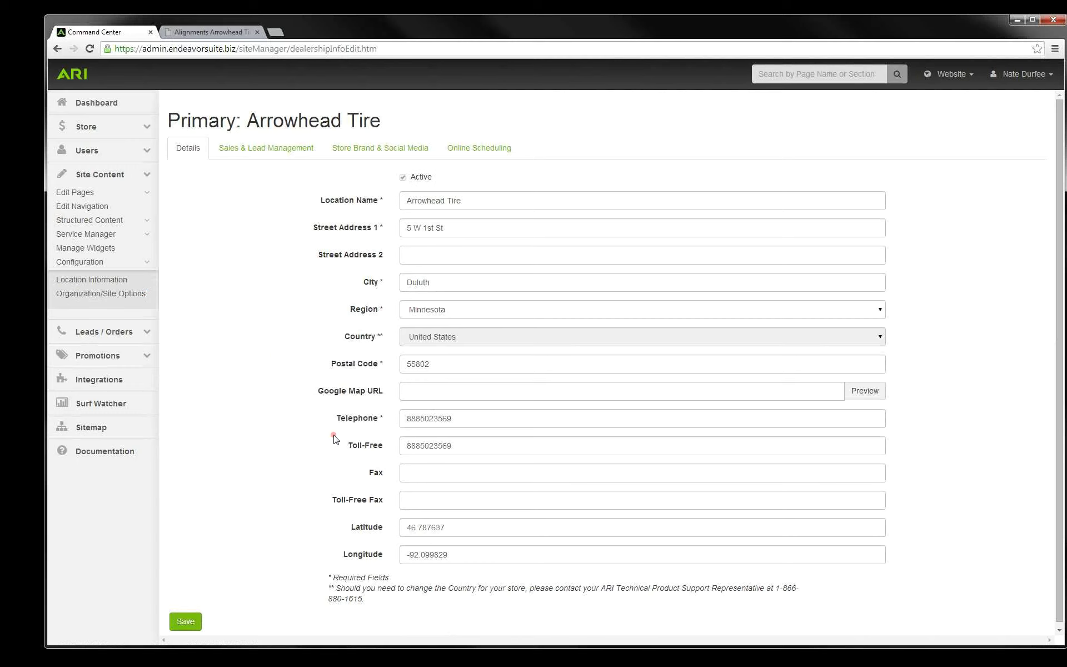
{"action": "left_click", "coordinate": [249, 155]}
{"action": "scroll", "coordinate": [267, 218], "scroll_direction": "down", "scroll_amount": 2}
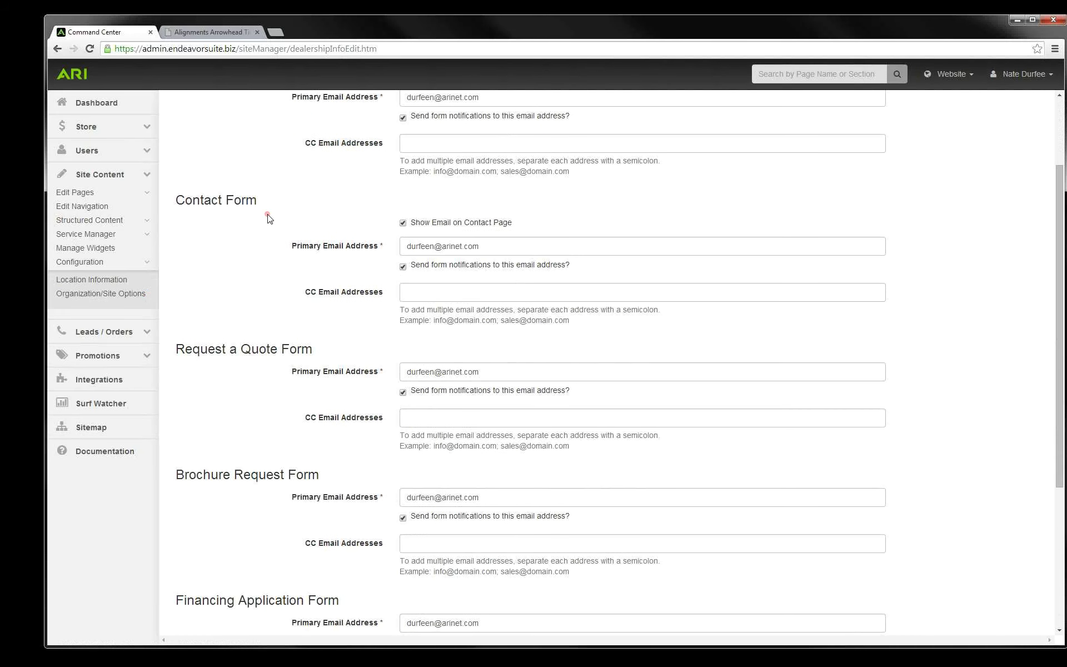
Step: Examine the primary and CC e-mail address fields of the Contact Form and Request a Quote Form, including the multiple-address example
{"action": "triple_click", "coordinate": [411, 246]}
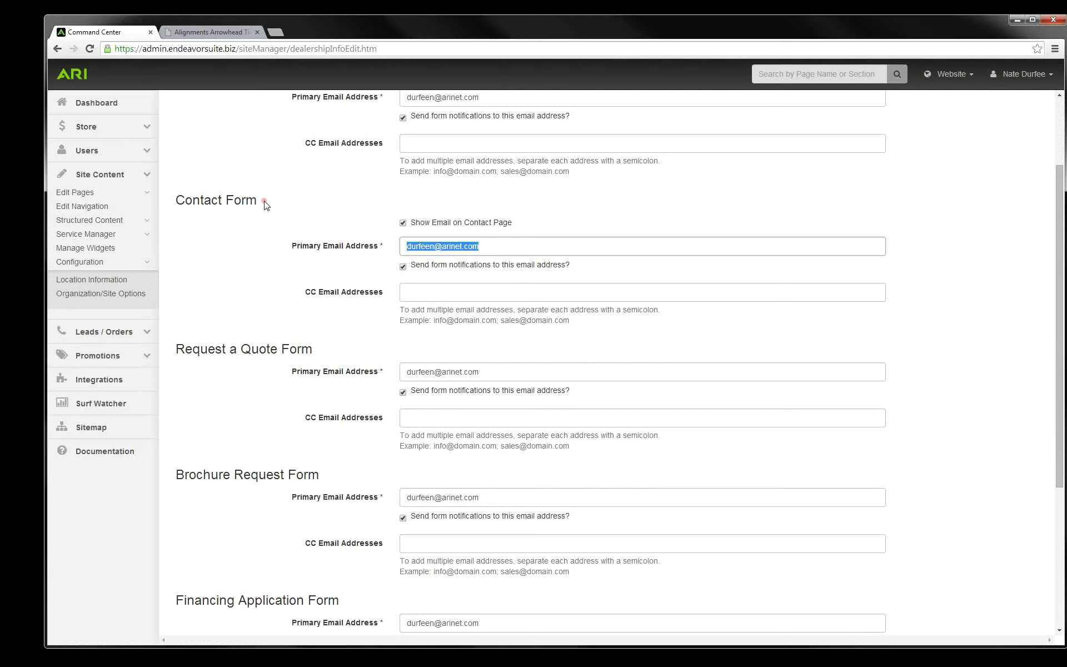
{"action": "left_click_drag", "start_coordinate": [264, 205], "coordinate": [177, 201]}
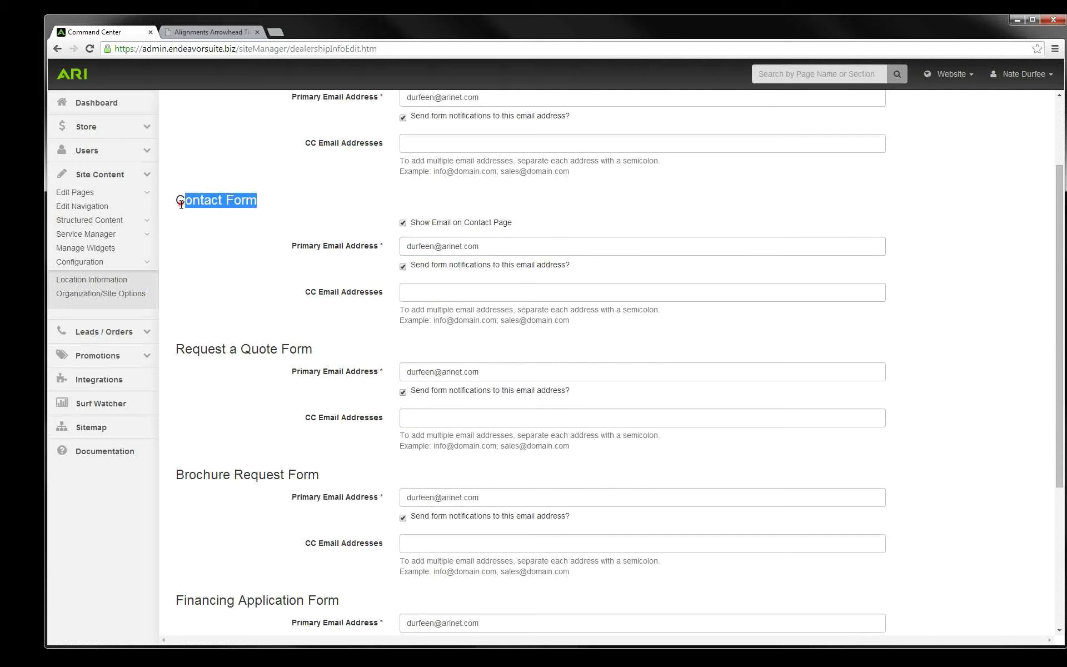
{"action": "left_click_drag", "start_coordinate": [320, 368], "coordinate": [227, 346]}
{"action": "left_click", "coordinate": [227, 320]}
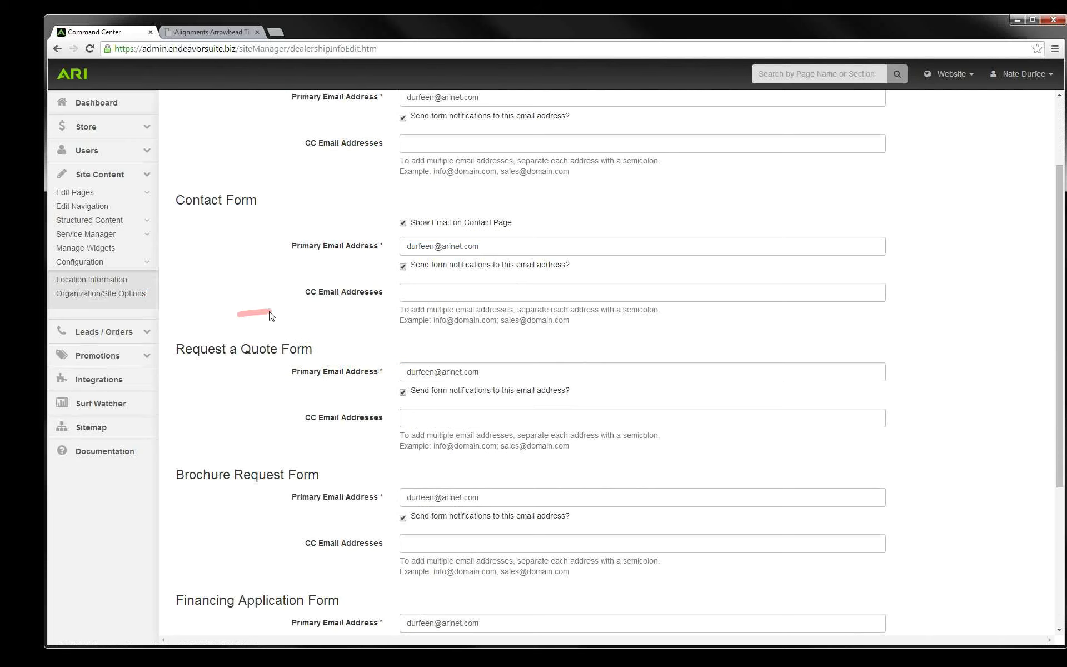
{"action": "triple_click", "coordinate": [402, 246]}
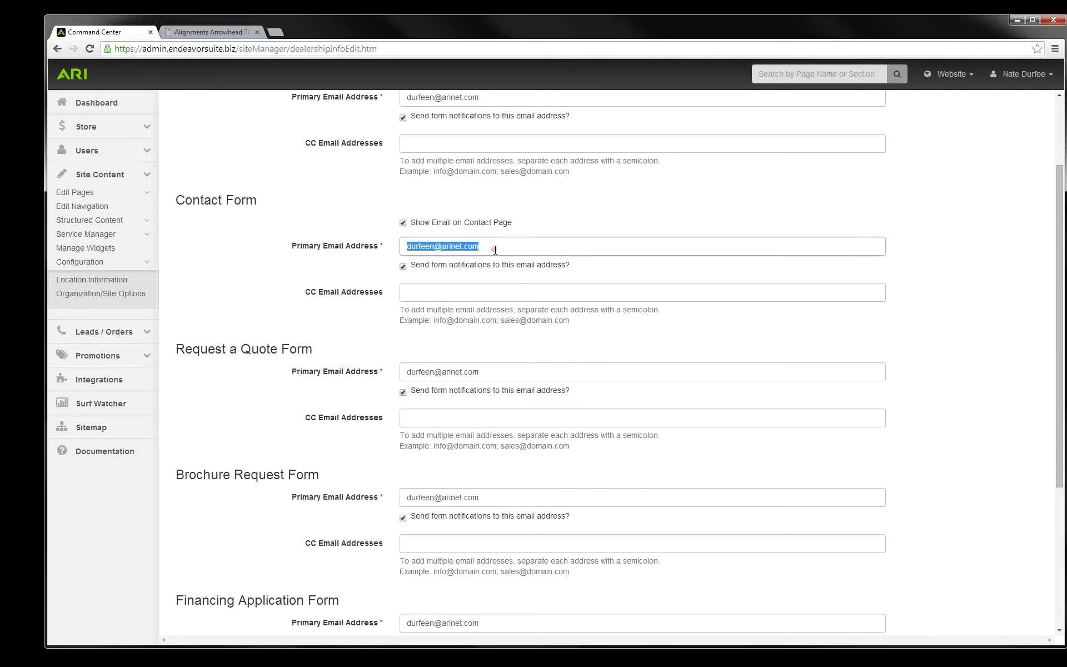
{"action": "left_click", "coordinate": [494, 372]}
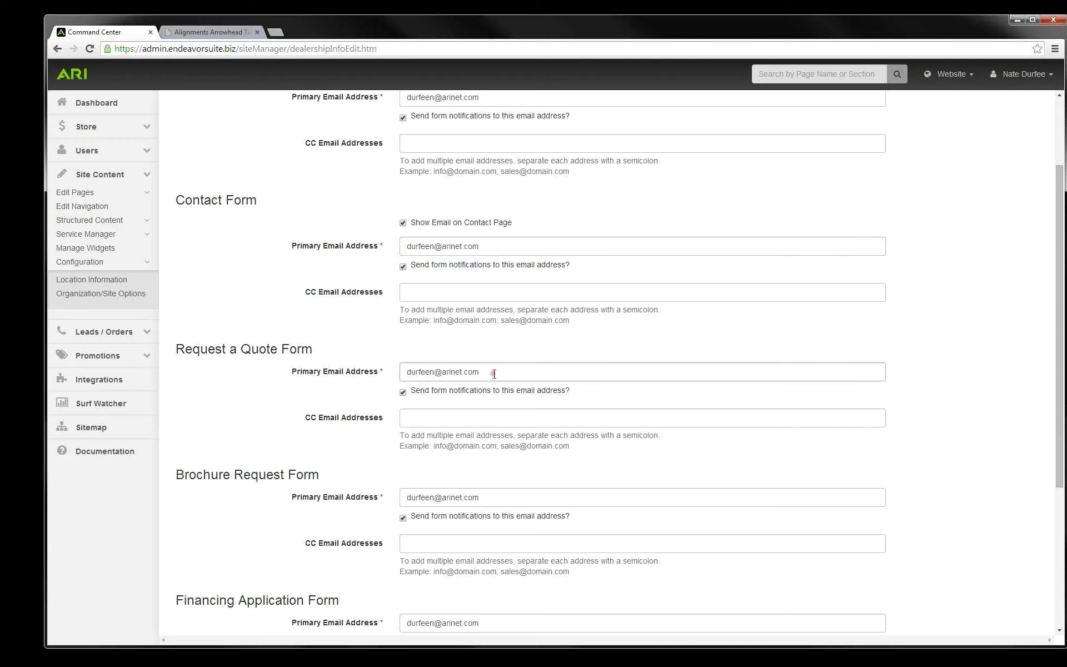
{"action": "left_click", "coordinate": [425, 292]}
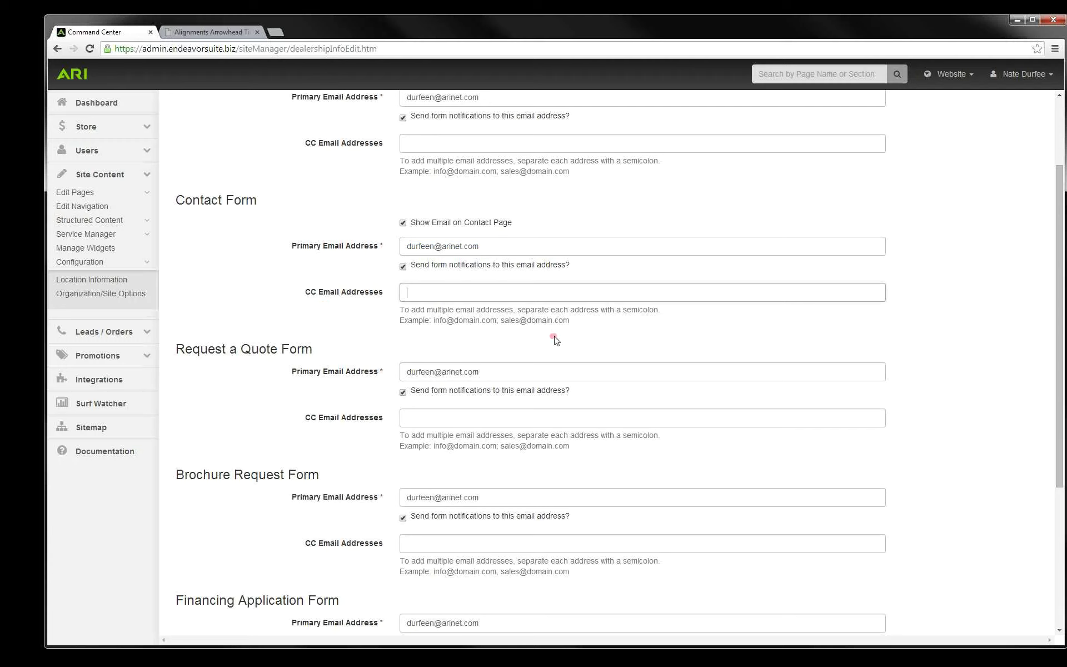
{"action": "left_click_drag", "start_coordinate": [569, 321], "coordinate": [434, 321]}
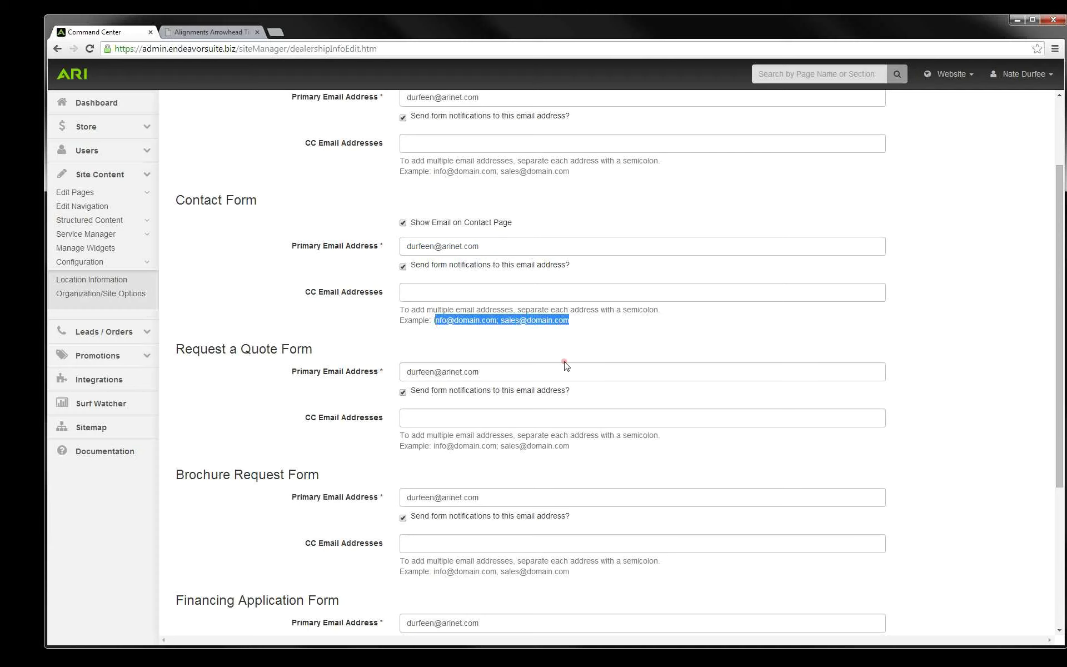
{"action": "left_click", "coordinate": [276, 298]}
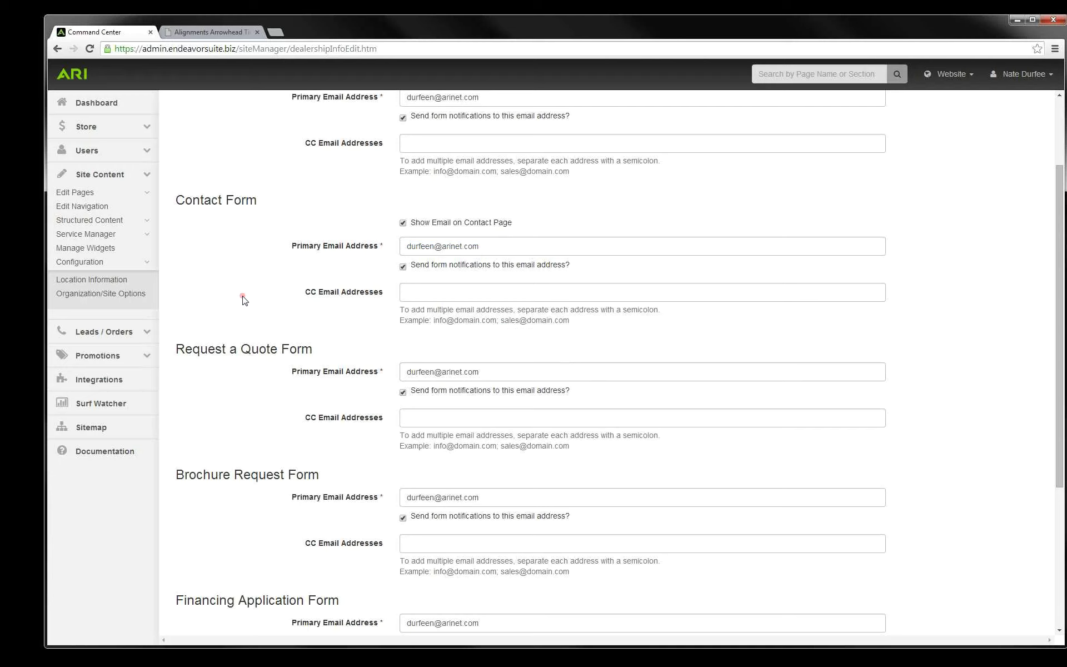
Step: Open the quote requests among the leads and view the details of the BFGoodrich Advantage T/A tire request
{"action": "left_click", "coordinate": [148, 261]}
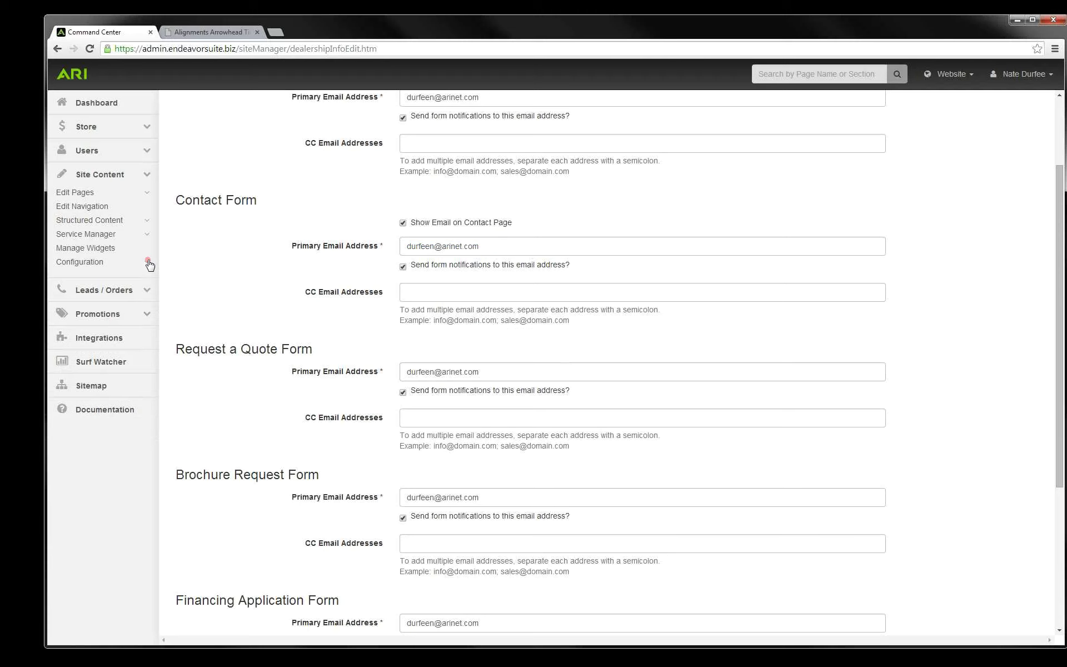
{"action": "left_click", "coordinate": [148, 290]}
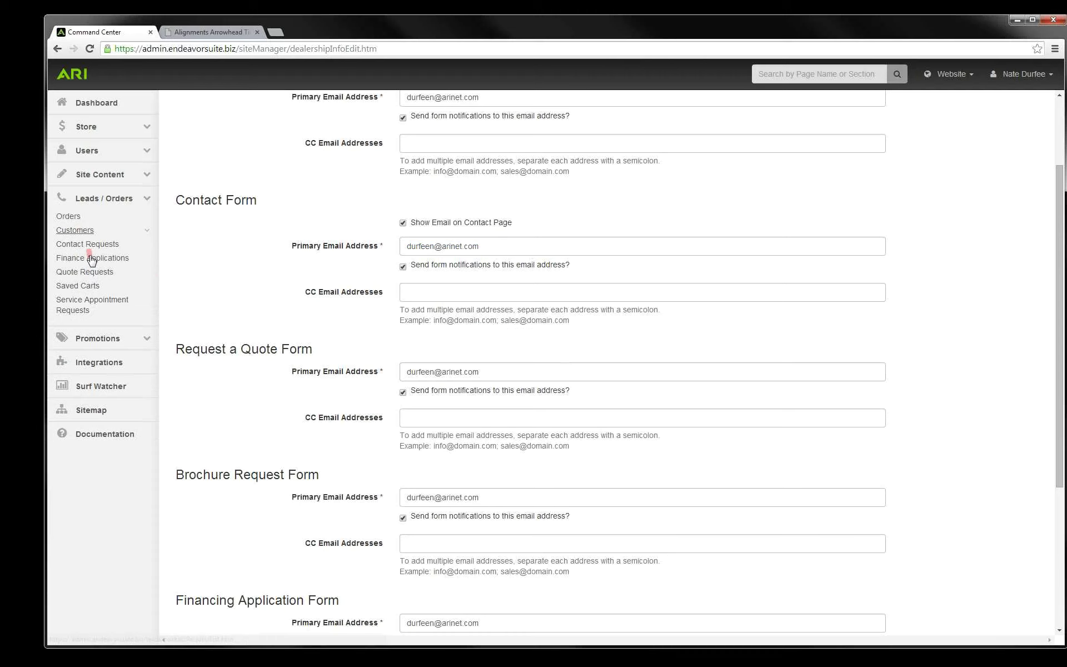
{"action": "left_click", "coordinate": [92, 275]}
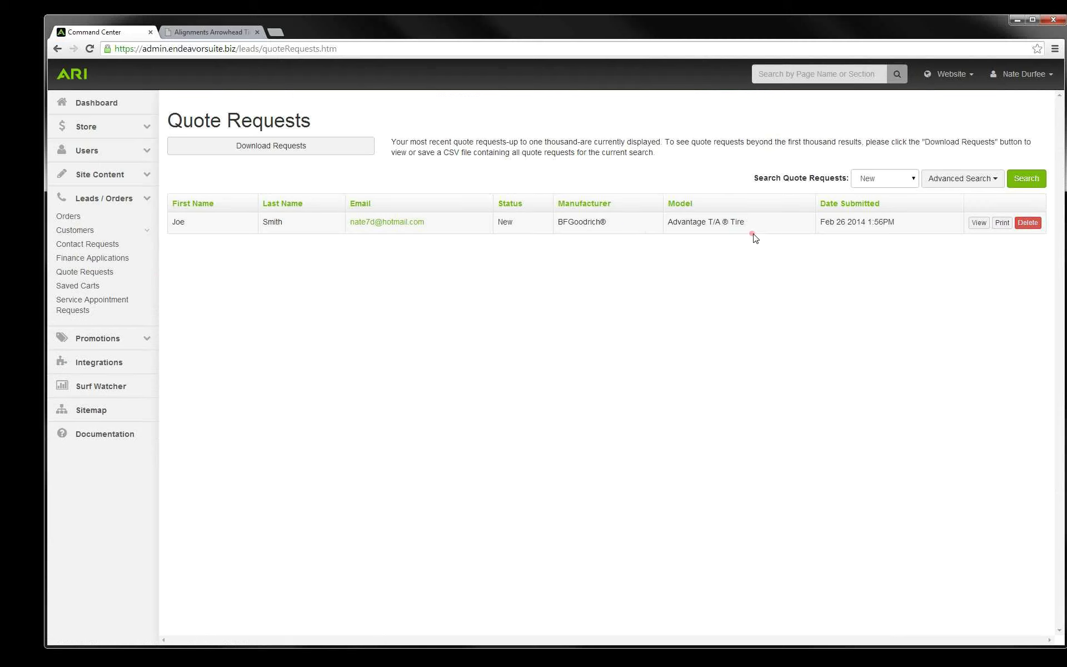
{"action": "left_click", "coordinate": [978, 223]}
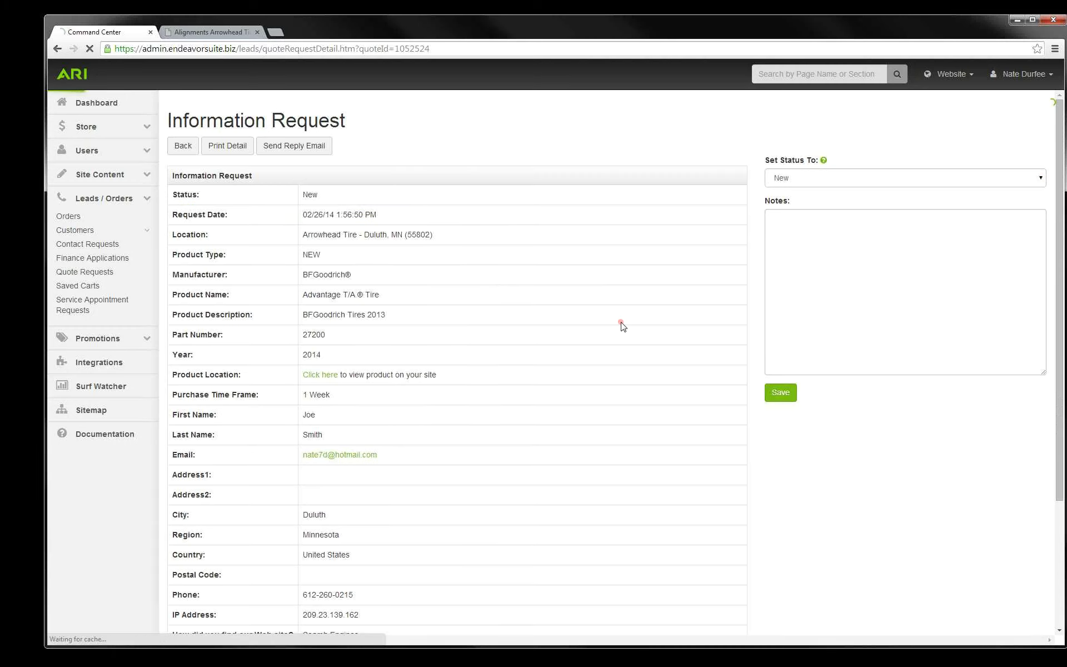
Step: Examine the quote request's manufacturer, product name, purchase time frame, customer contact details and vehicle information
{"action": "scroll", "coordinate": [417, 247], "scroll_direction": "down", "scroll_amount": 1}
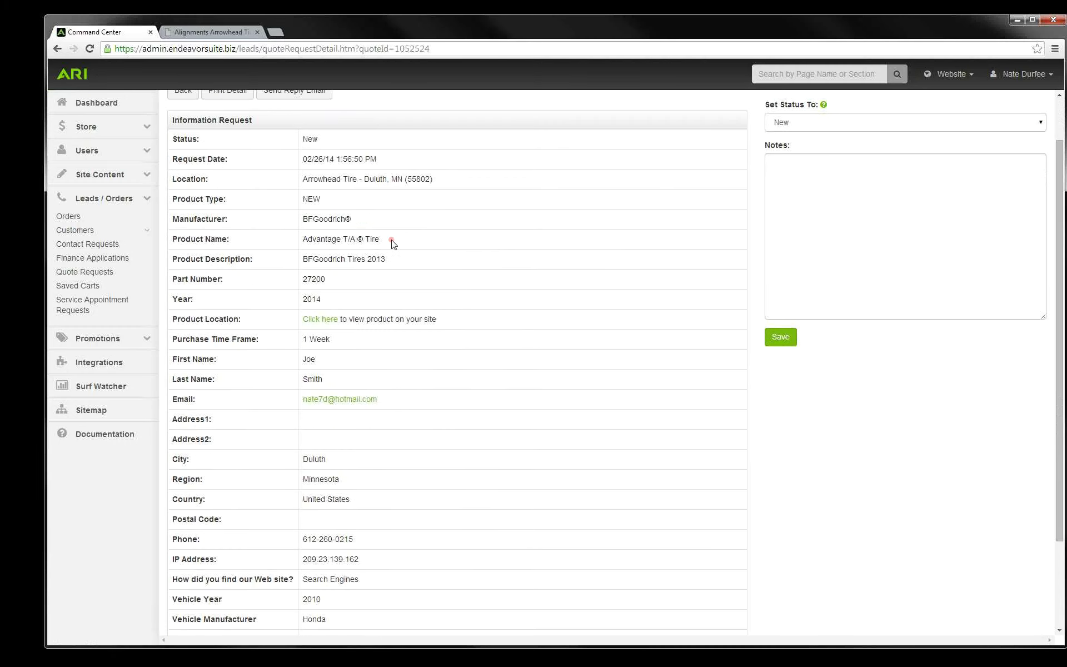
{"action": "triple_click", "coordinate": [314, 239]}
{"action": "left_click_drag", "start_coordinate": [355, 221], "coordinate": [302, 219]}
{"action": "scroll", "coordinate": [351, 260], "scroll_direction": "down", "scroll_amount": 1}
{"action": "left_click", "coordinate": [332, 286]}
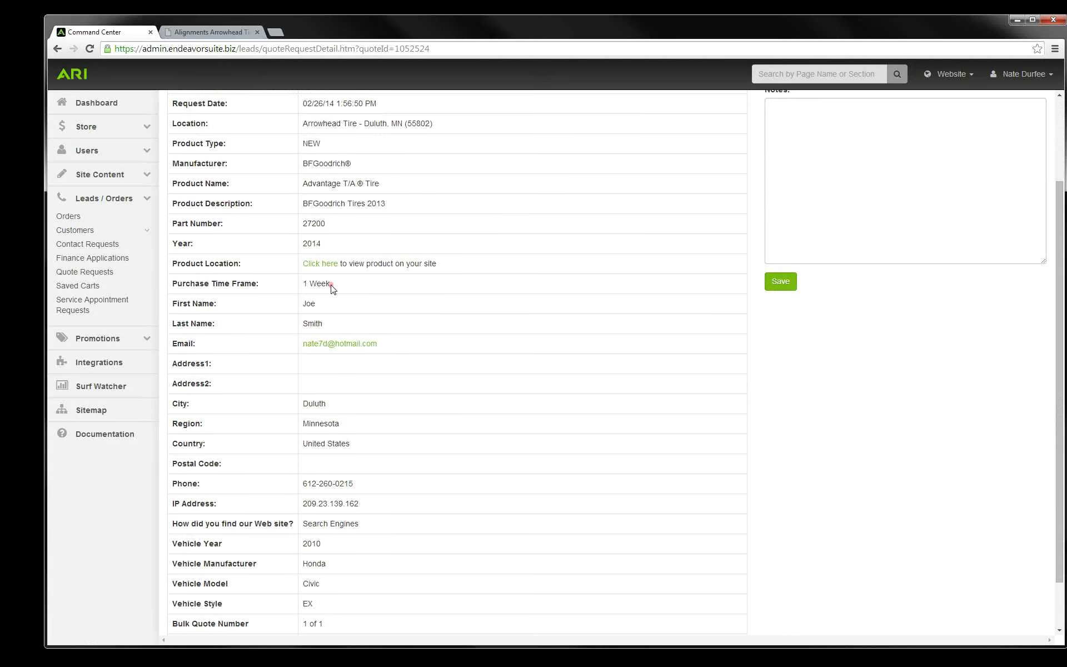
{"action": "triple_click", "coordinate": [302, 283]}
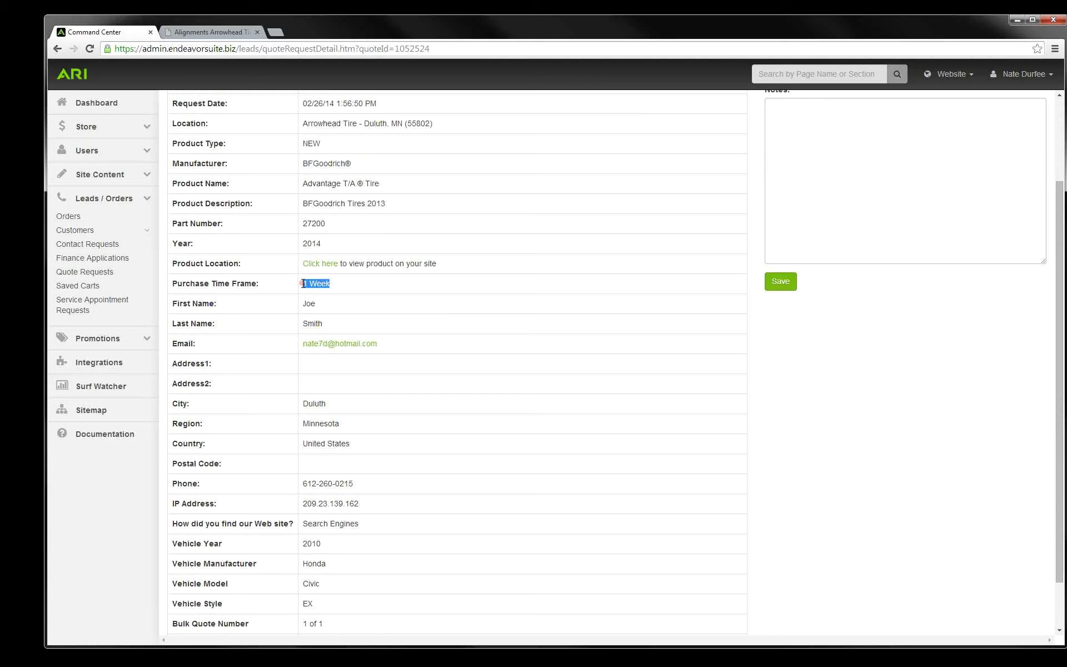
{"action": "left_click", "coordinate": [381, 301]}
{"action": "scroll", "coordinate": [381, 301], "scroll_direction": "down", "scroll_amount": 1}
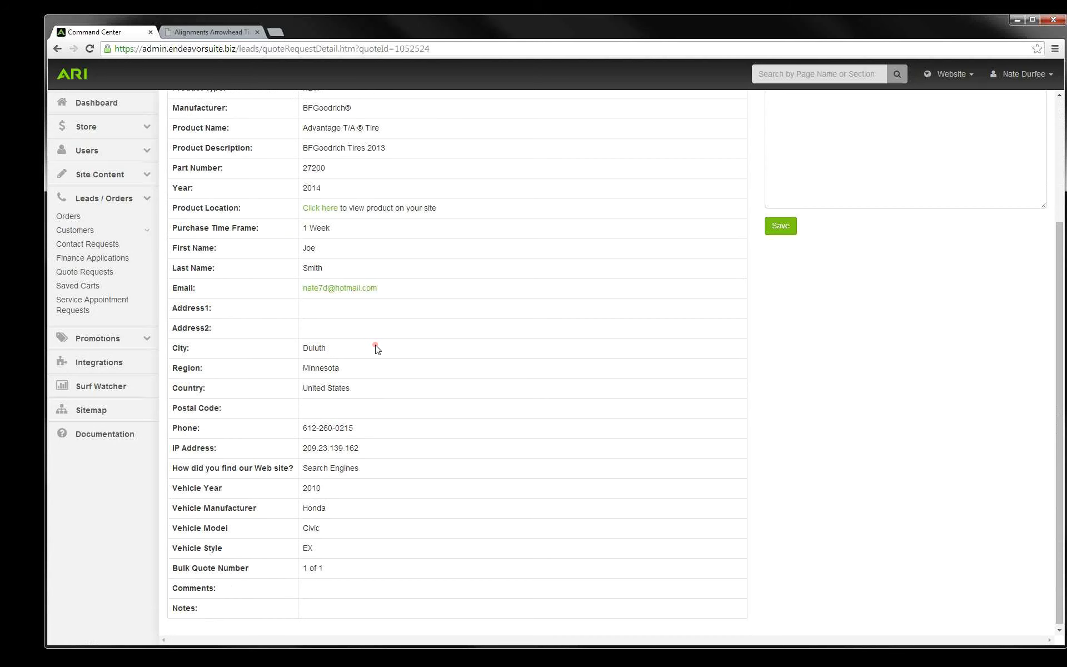
{"action": "scroll", "coordinate": [375, 355], "scroll_direction": "down", "scroll_amount": 1}
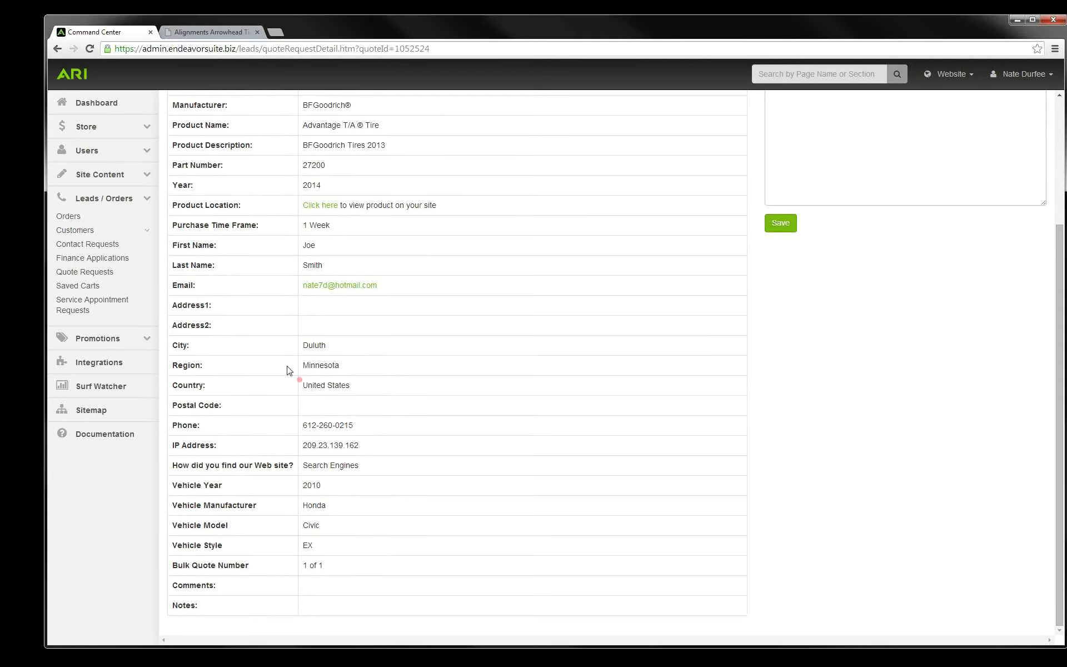
Step: Open the factory promotions manager, then switch to the dealer website and view its Factory Promotions page
{"action": "left_click", "coordinate": [147, 200]}
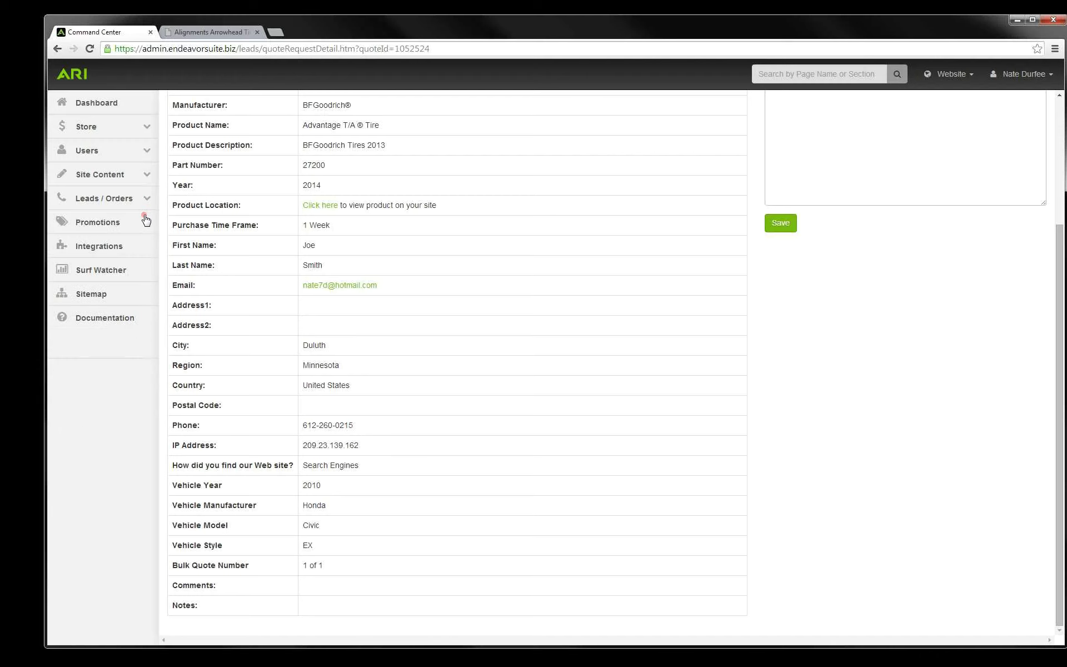
{"action": "left_click", "coordinate": [147, 224]}
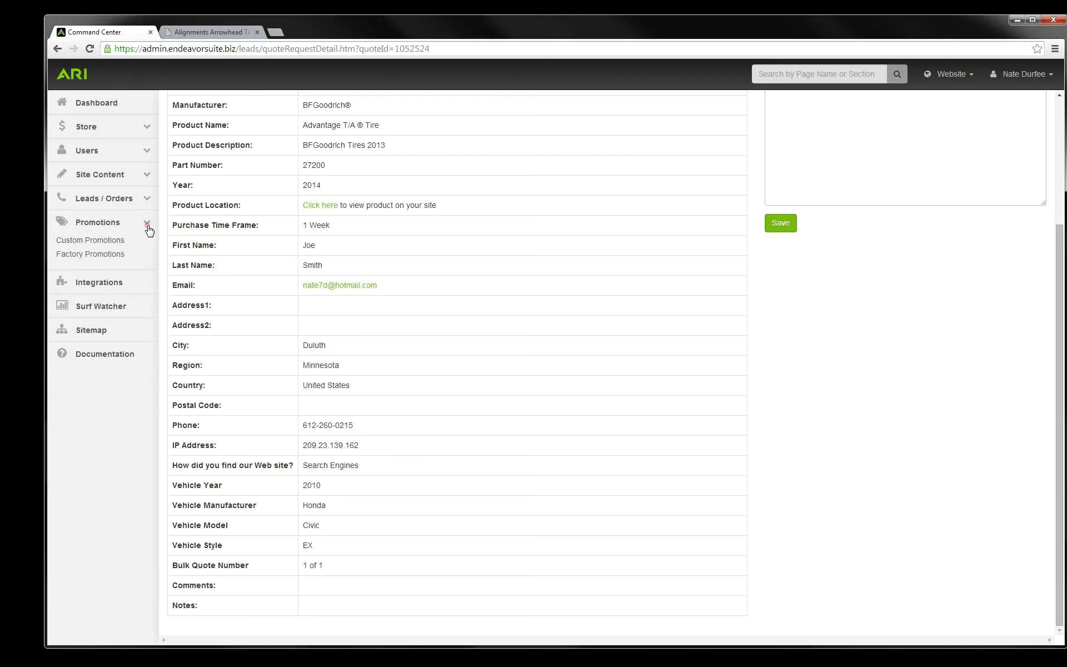
{"action": "left_click", "coordinate": [95, 255]}
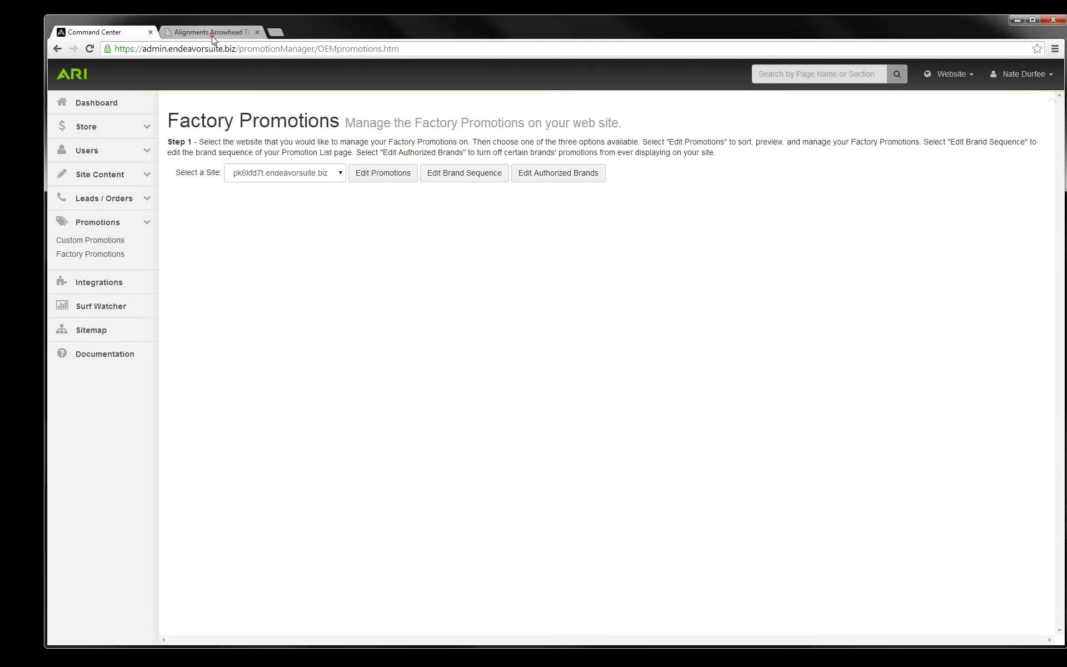
{"action": "left_click", "coordinate": [212, 35]}
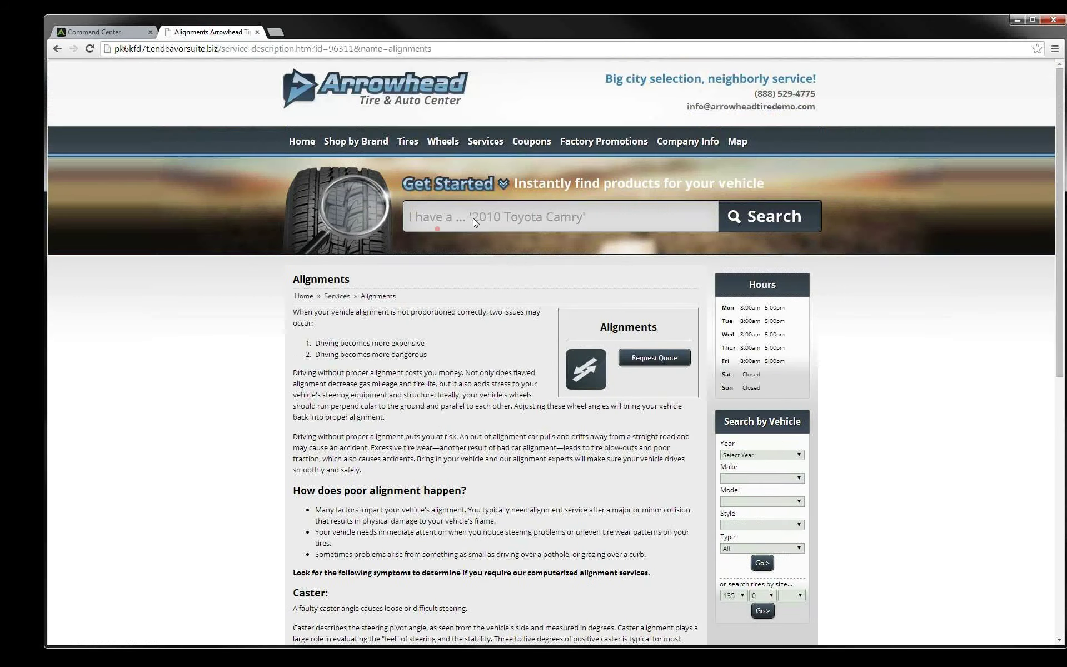
{"action": "left_click", "coordinate": [592, 143]}
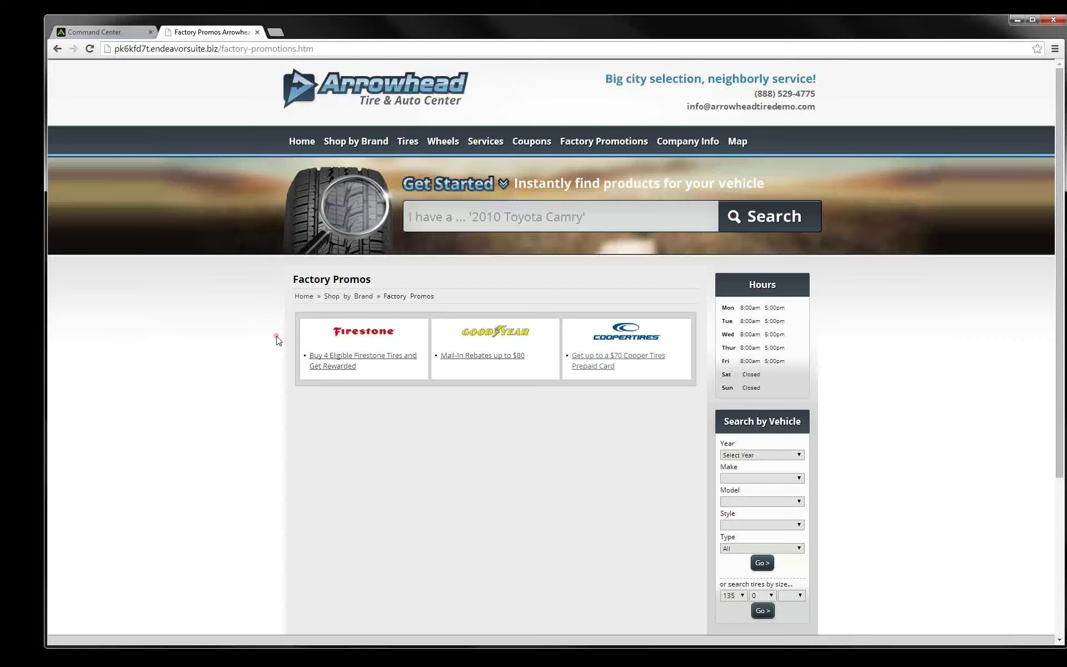
Step: Return to the Command Center's factory promotions, open them for editing and review the Exclude setting of the Goodyear $160 mail-in rebate
{"action": "left_click", "coordinate": [114, 32]}
{"action": "left_click", "coordinate": [113, 255]}
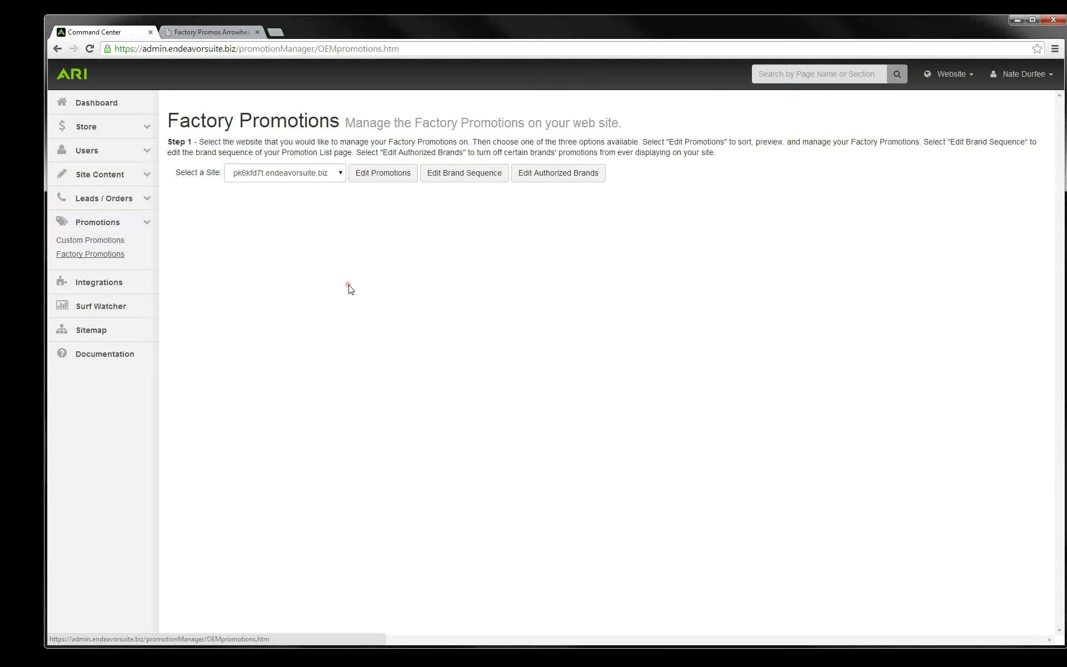
{"action": "left_click", "coordinate": [376, 175]}
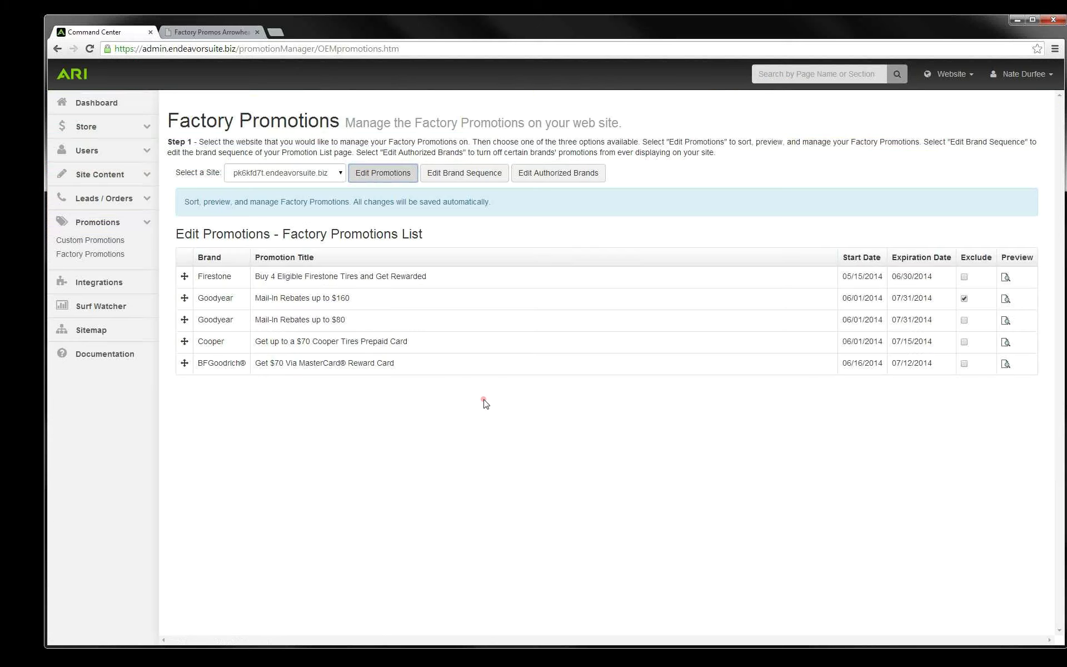
{"action": "left_click", "coordinate": [964, 299]}
{"action": "left_click", "coordinate": [823, 457]}
{"action": "left_click", "coordinate": [149, 222]}
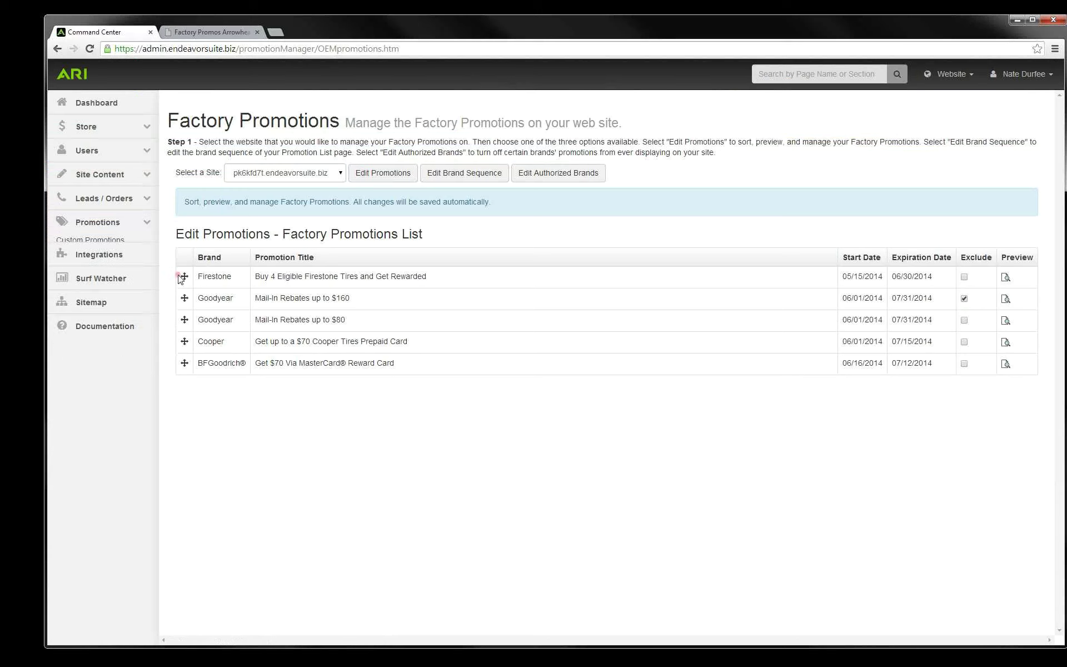
Step: Open Surf Watcher and examine the Referrer Breakdown's direct URL, search engine totals and other referring domains
{"action": "left_click", "coordinate": [113, 275]}
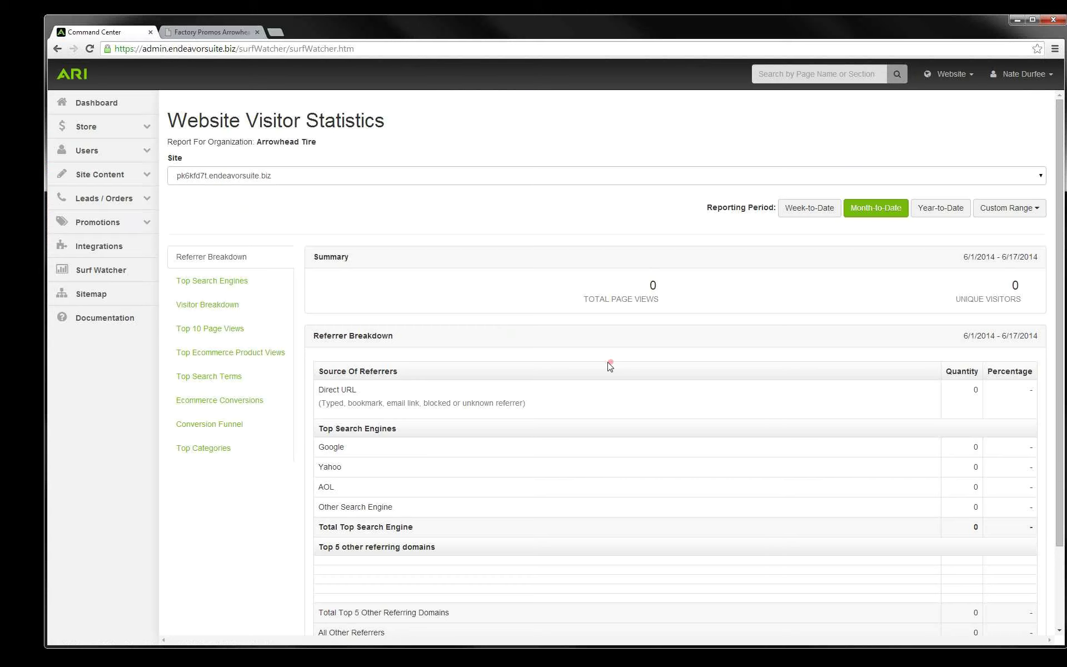
{"action": "double_click", "coordinate": [974, 389]}
{"action": "left_click_drag", "start_coordinate": [319, 390], "coordinate": [356, 398]}
{"action": "left_click_drag", "start_coordinate": [983, 527], "coordinate": [946, 534]}
{"action": "left_click_drag", "start_coordinate": [433, 534], "coordinate": [284, 516]}
{"action": "left_click", "coordinate": [283, 515]}
{"action": "scroll", "coordinate": [283, 515], "scroll_direction": "down", "scroll_amount": 2}
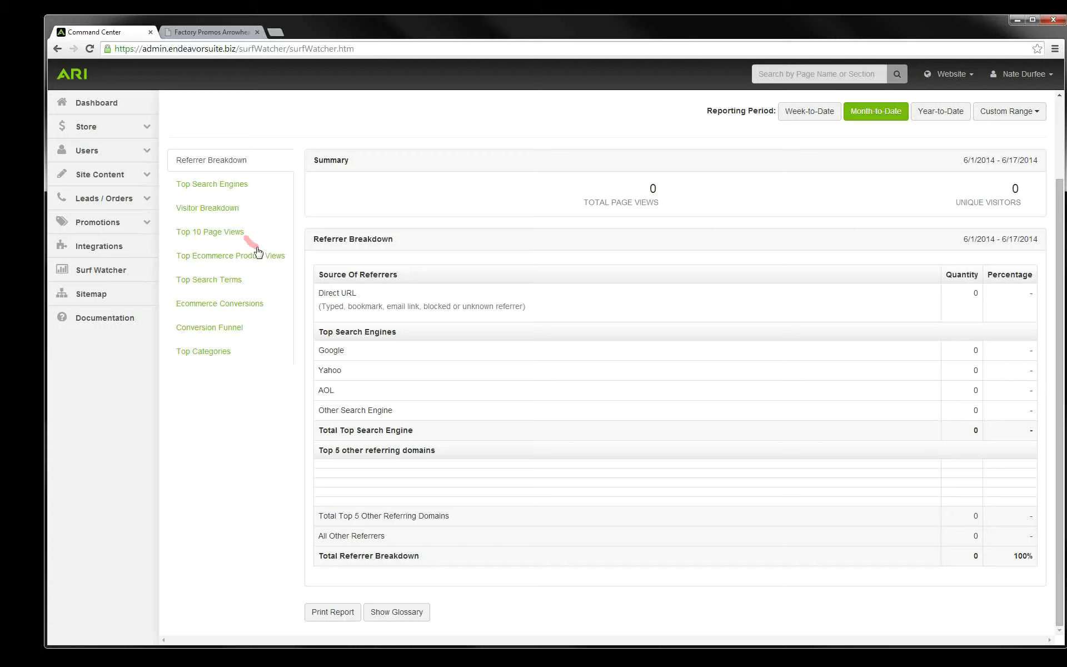
Step: View the Visitor Breakdown report and examine its visit-frequency rows and the total number of unique visitors
{"action": "left_click", "coordinate": [205, 210]}
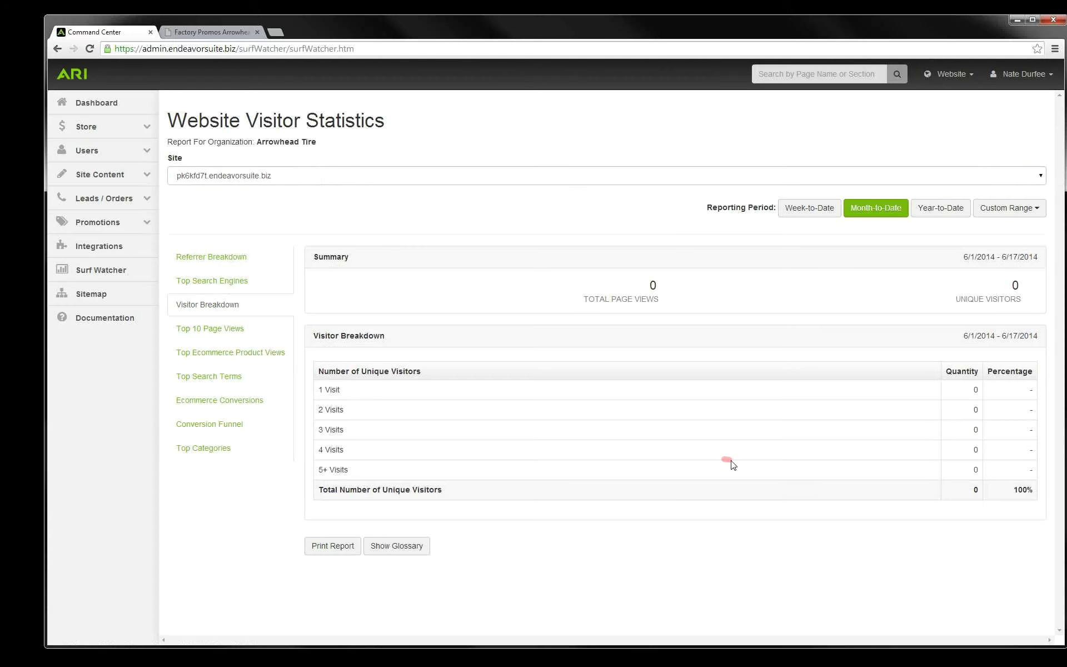
{"action": "left_click_drag", "start_coordinate": [980, 390], "coordinate": [935, 393]}
{"action": "triple_click", "coordinate": [320, 390]}
{"action": "left_click_drag", "start_coordinate": [976, 490], "coordinate": [947, 499]}
{"action": "triple_click", "coordinate": [323, 469]}
Step: View the Top 10 Page Views, Top Ecommerce Product Views and Top Search Terms reports
{"action": "left_click", "coordinate": [213, 329]}
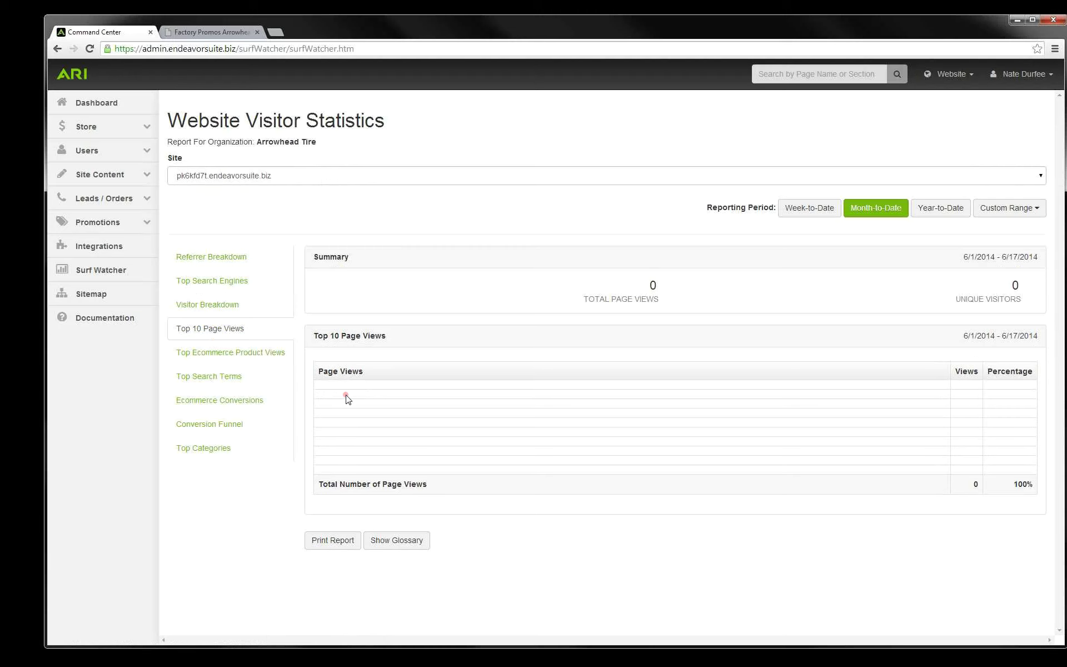
{"action": "left_click", "coordinate": [233, 359]}
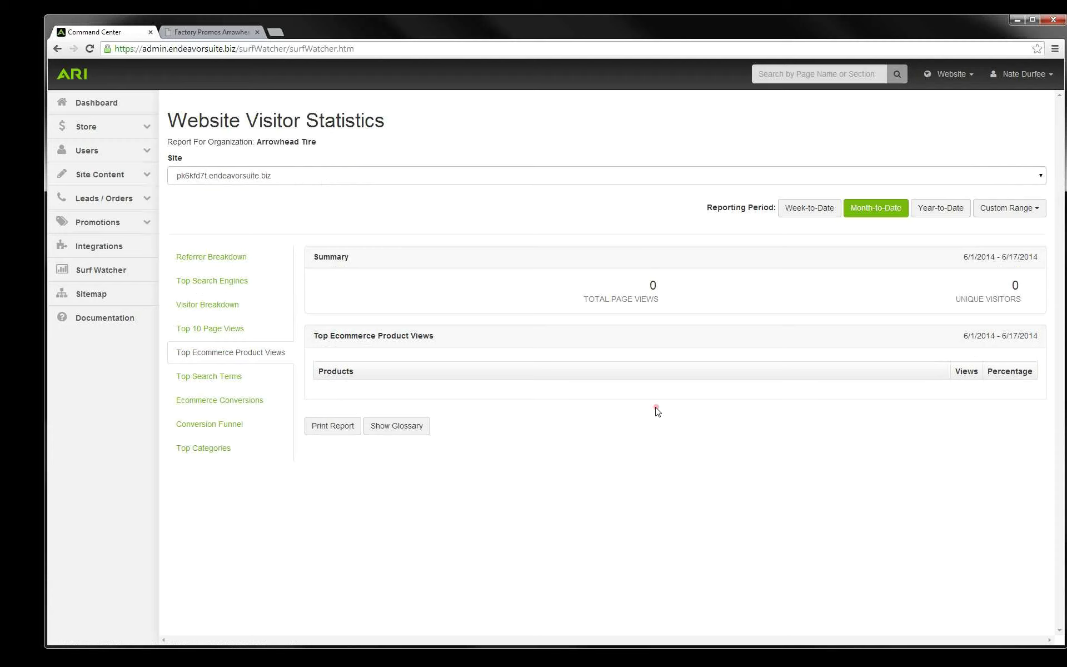
{"action": "left_click", "coordinate": [217, 378]}
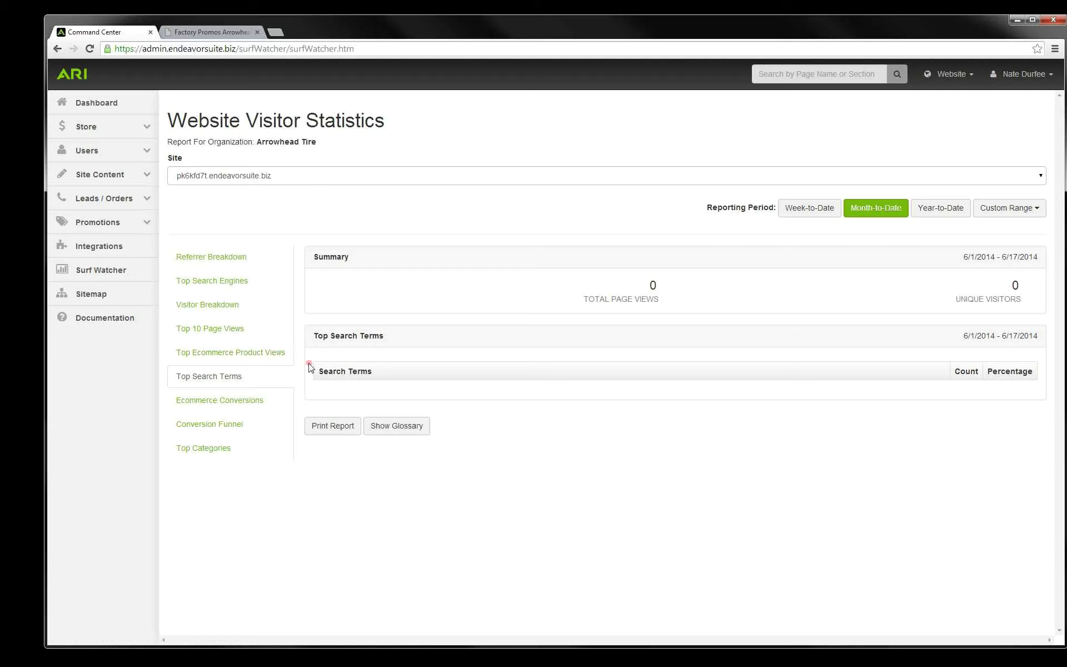
Step: Return to the dashboard, then open the sitemap and look through its links to all admin sections
{"action": "left_click", "coordinate": [105, 112]}
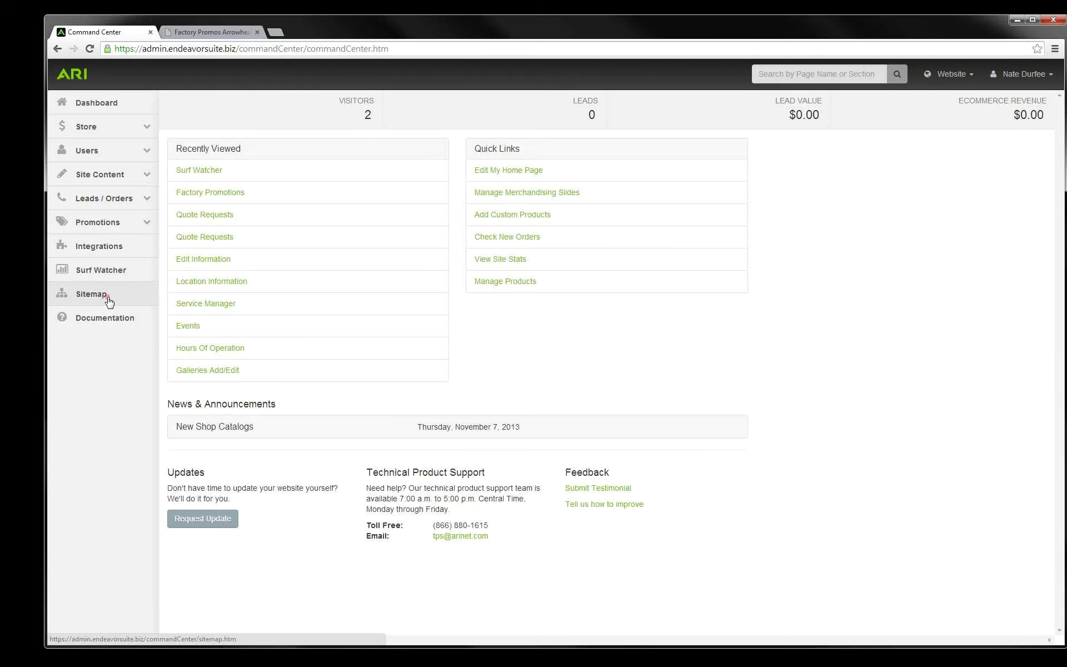
{"action": "left_click", "coordinate": [109, 300]}
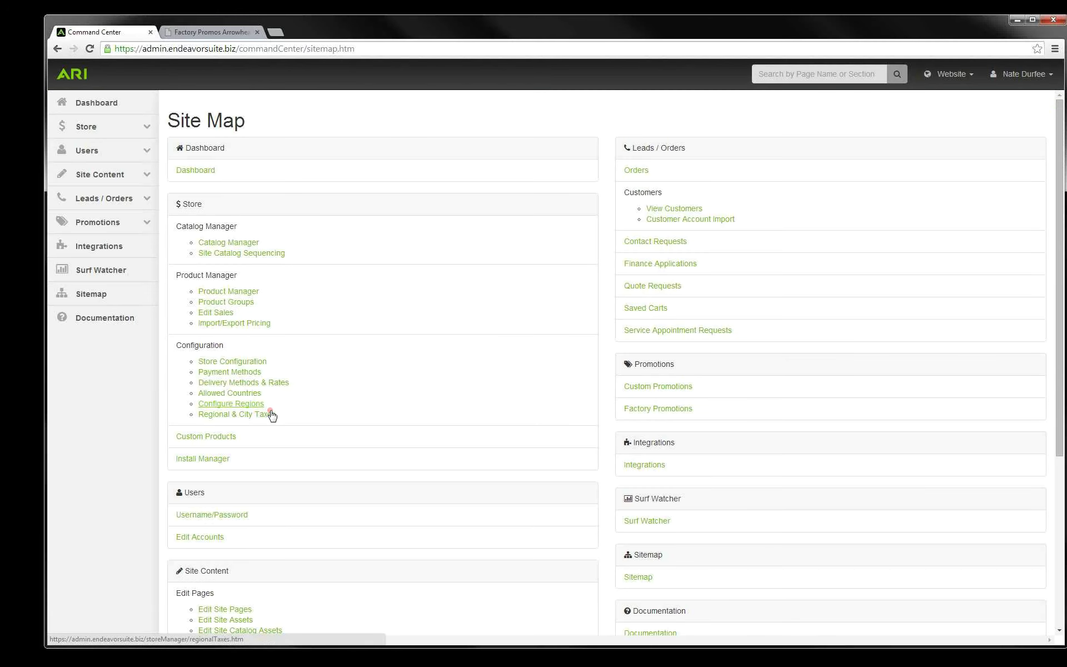
{"action": "scroll", "coordinate": [272, 414], "scroll_direction": "down", "scroll_amount": 2}
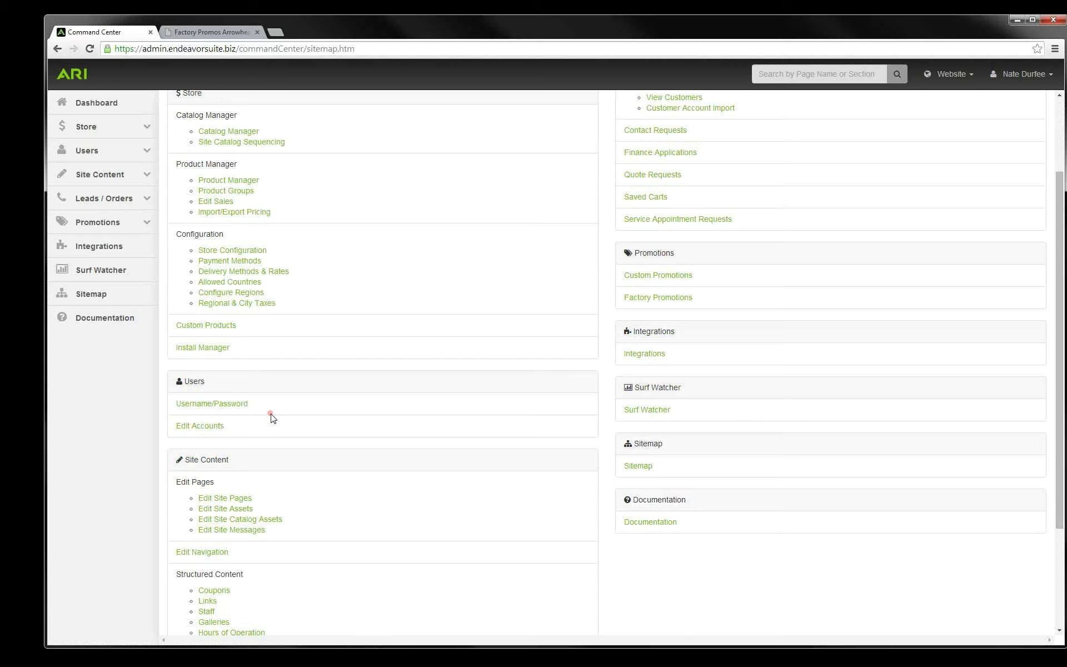
{"action": "scroll", "coordinate": [281, 414], "scroll_direction": "down", "scroll_amount": 1}
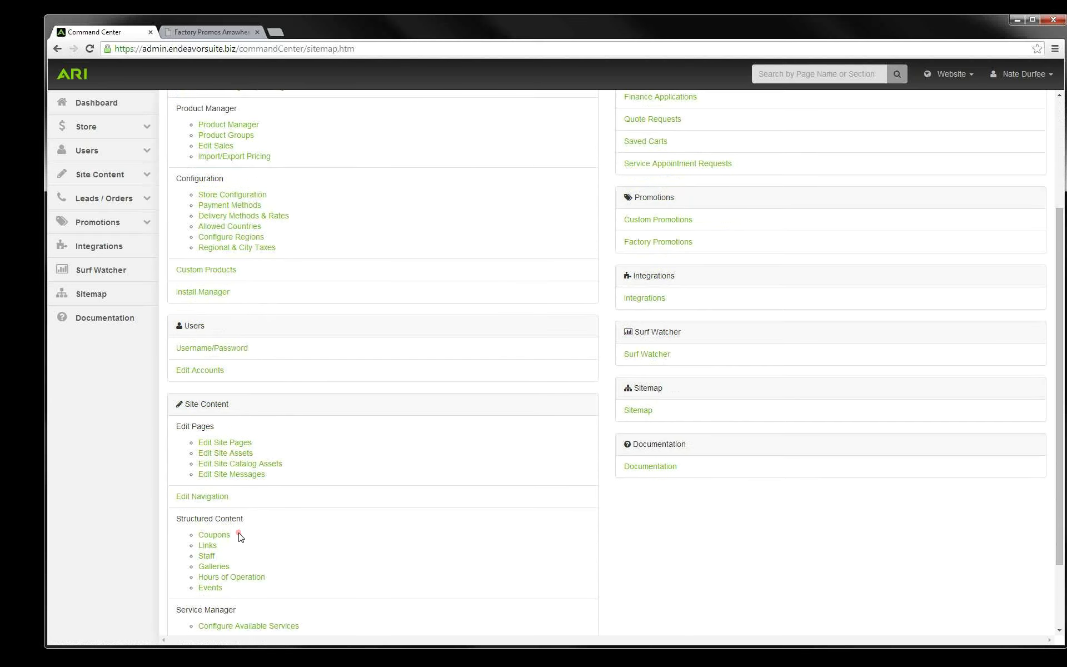
{"action": "scroll", "coordinate": [287, 529], "scroll_direction": "up", "scroll_amount": 2}
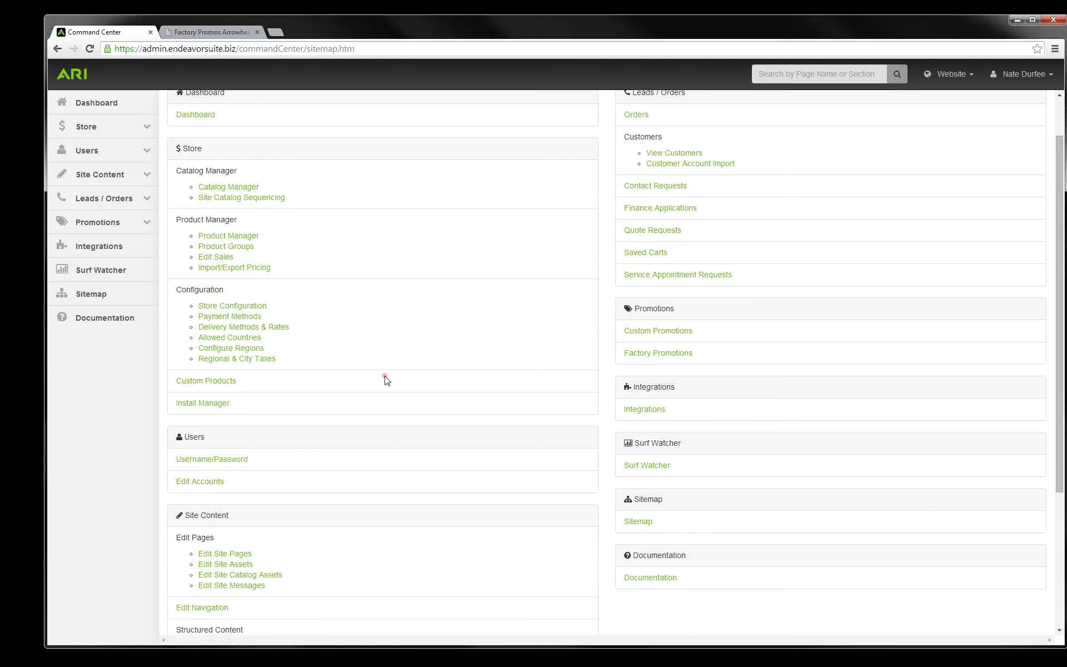
{"action": "scroll", "coordinate": [385, 377], "scroll_direction": "up", "scroll_amount": 1}
{"action": "scroll", "coordinate": [388, 379], "scroll_direction": "down", "scroll_amount": 2}
{"action": "scroll", "coordinate": [391, 386], "scroll_direction": "up", "scroll_amount": 2}
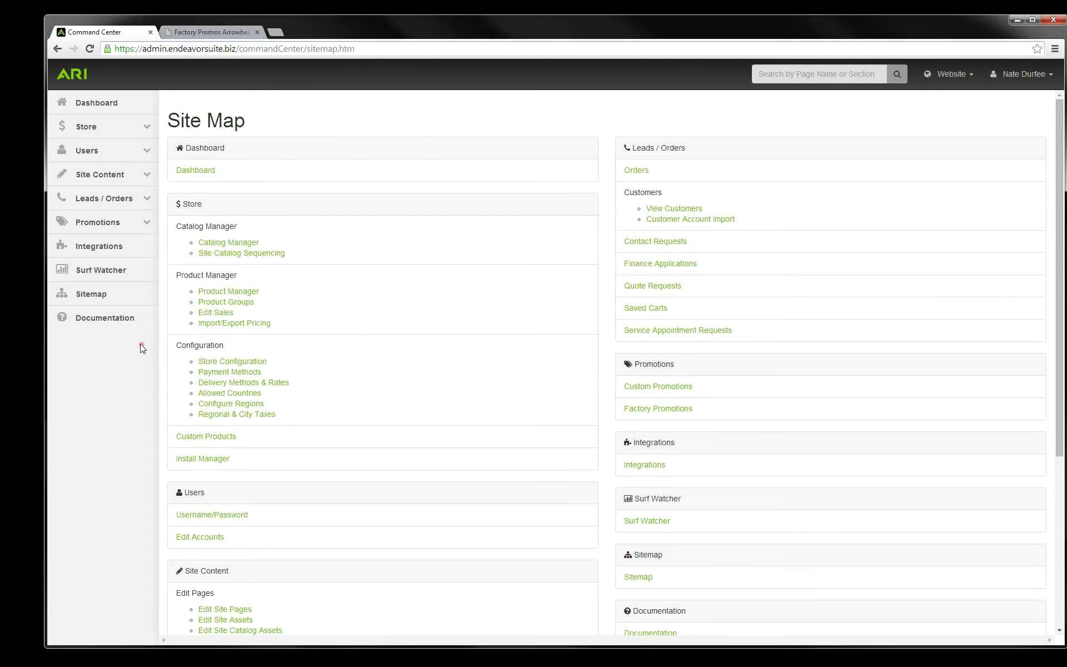
Step: Open the Command Center documentation, look over its help search and topic list, and close it again
{"action": "left_click", "coordinate": [100, 319]}
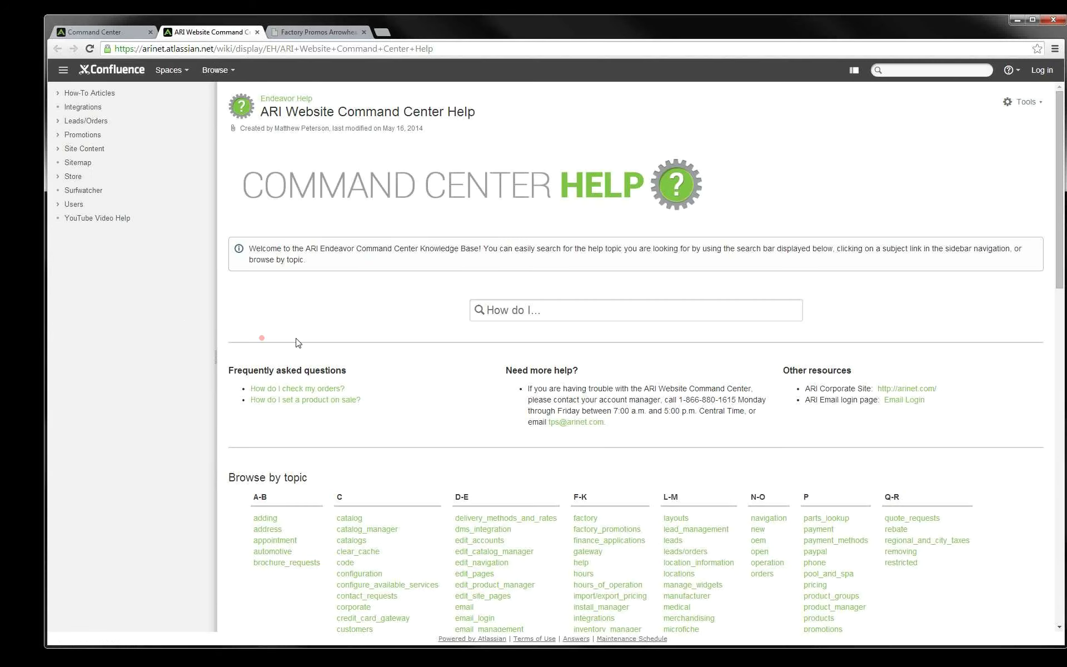
{"action": "left_click", "coordinate": [544, 313]}
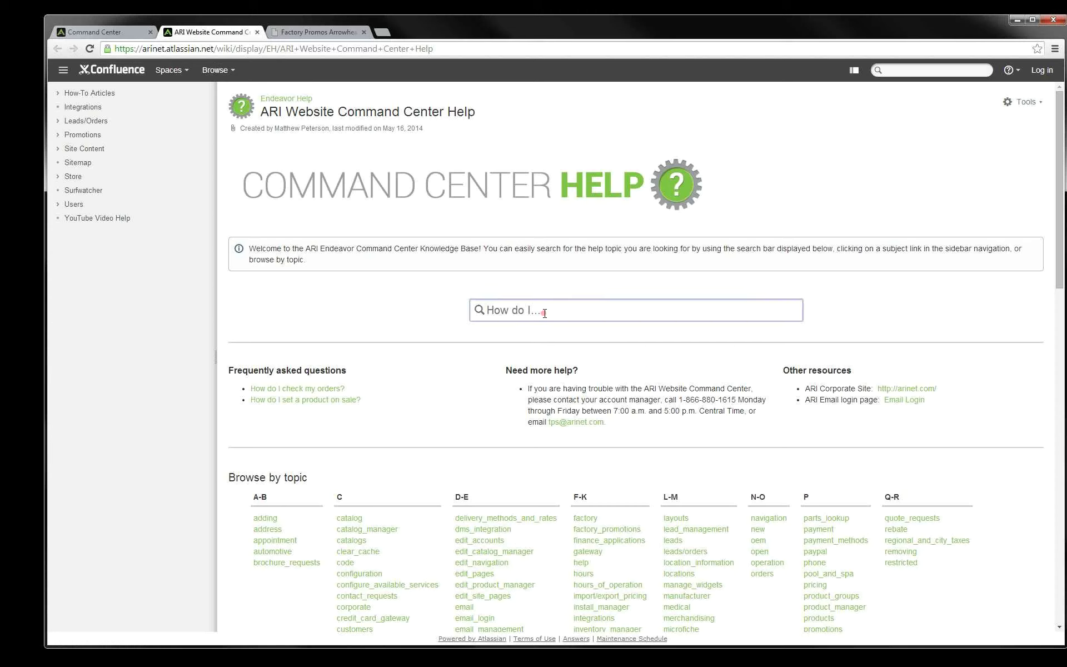
{"action": "left_click", "coordinate": [172, 414]}
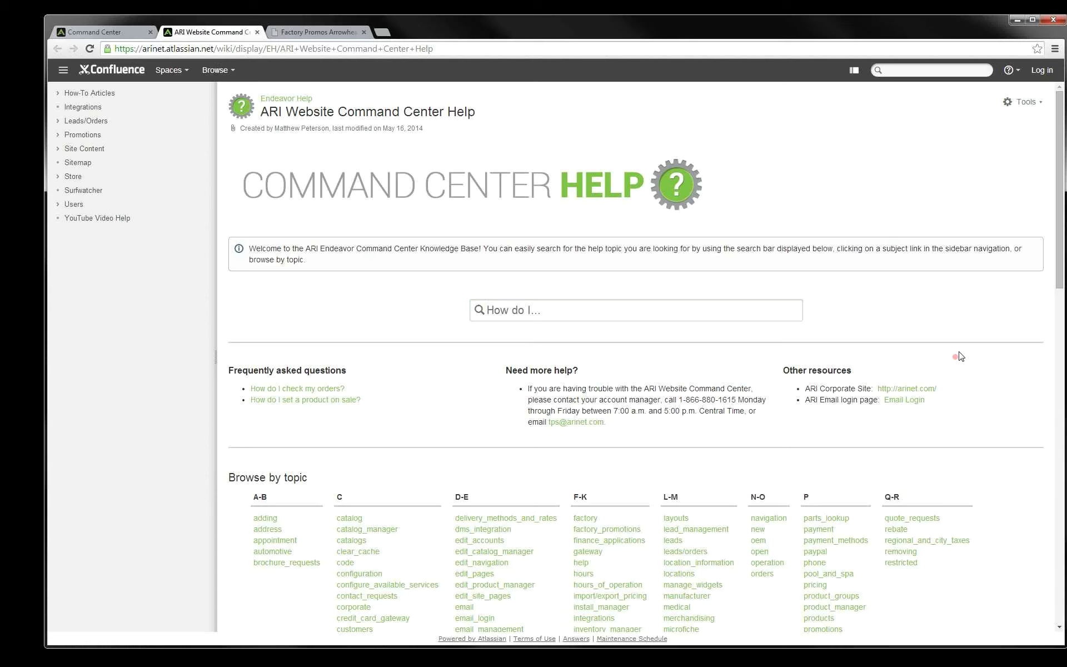
{"action": "left_click_drag", "start_coordinate": [1061, 322], "coordinate": [1062, 357]}
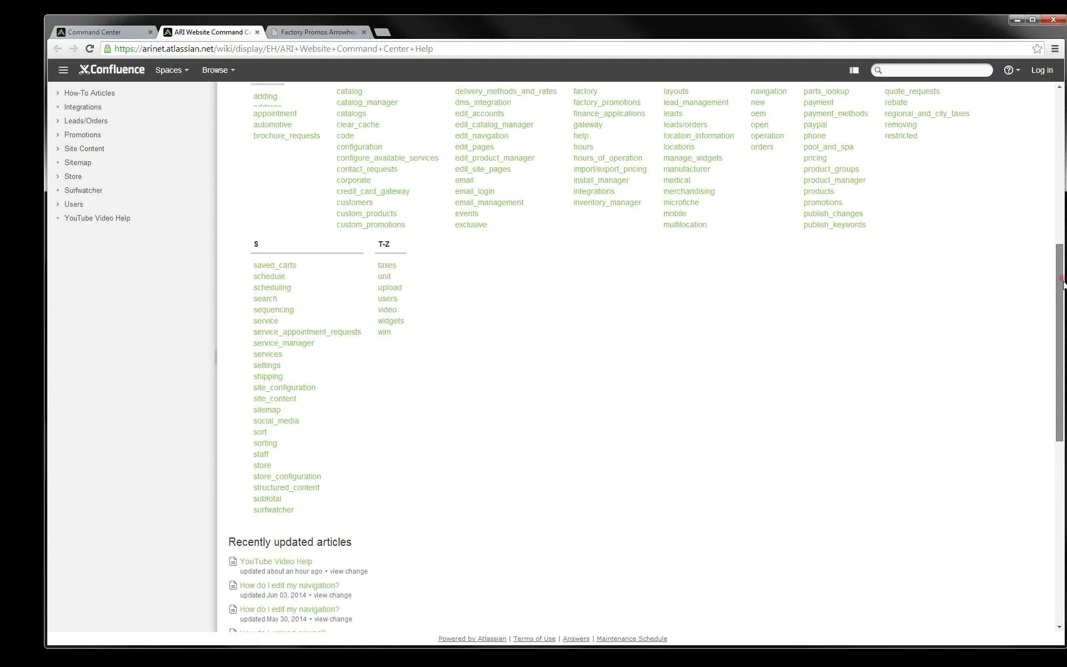
{"action": "scroll", "coordinate": [753, 184], "scroll_direction": "up", "scroll_amount": 9}
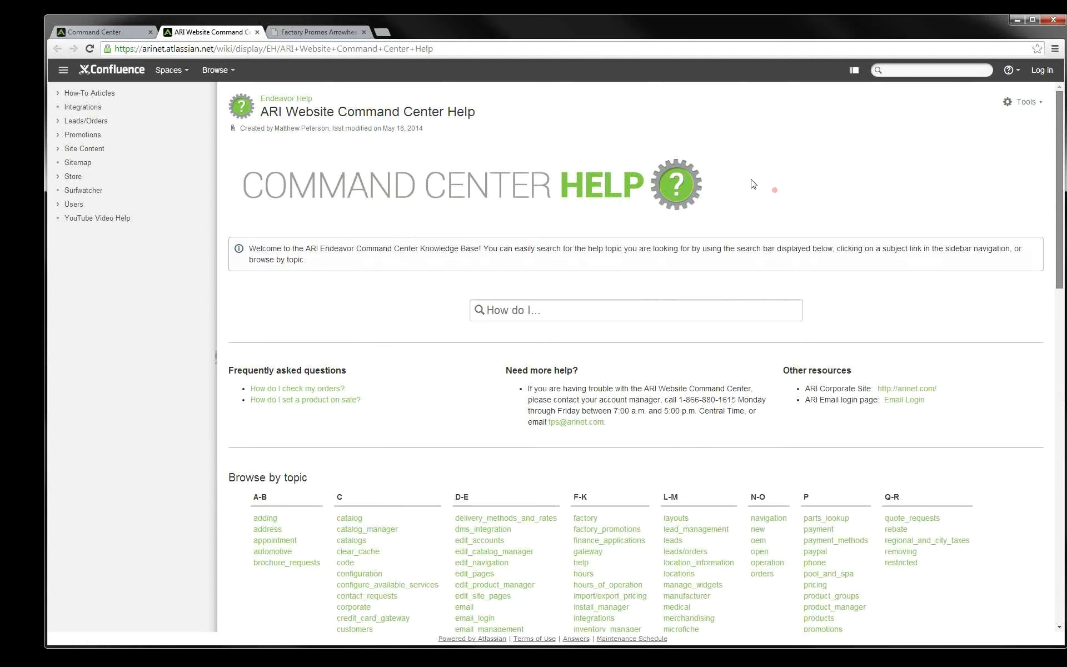
{"action": "left_click", "coordinate": [257, 32]}
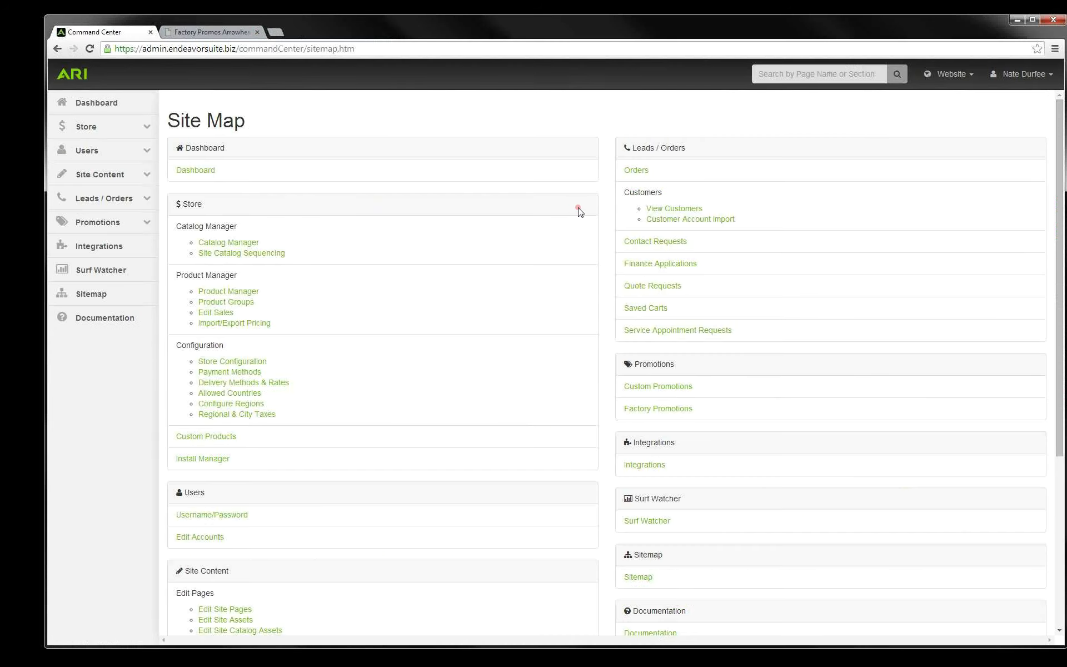
Step: Search the admin pages and sections for "catalog", then clear the search text
{"action": "left_click", "coordinate": [773, 74]}
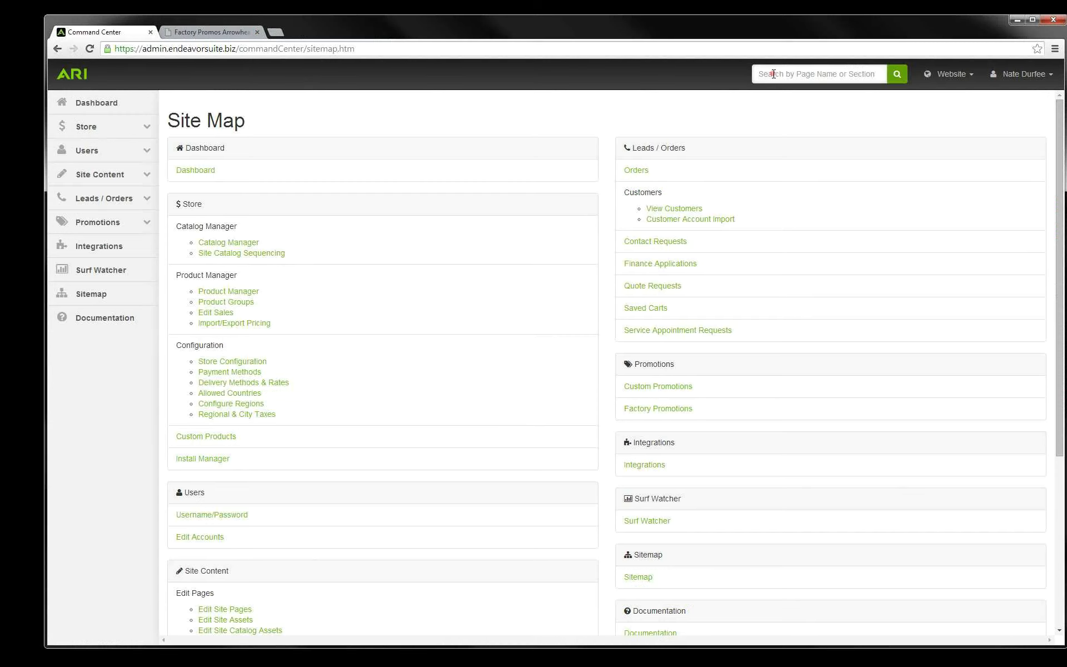
{"action": "type", "text": "catakl"}
{"action": "key", "text": "BackSpace"}
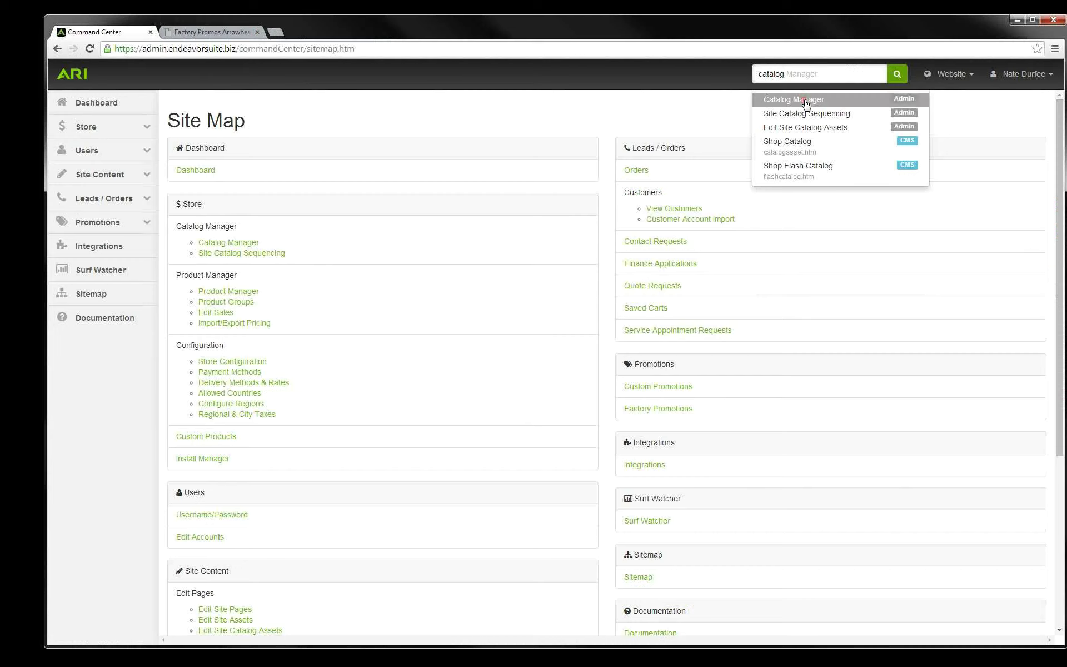
{"action": "key", "text": "BackSpace"}
{"action": "key", "text": "BackSpace"}
{"action": "key", "text": "BackSpace"}
{"action": "key", "text": "BackSpace"}
{"action": "key", "text": "BackSpace"}
{"action": "key", "text": "BackSpace"}
{"action": "key", "text": "BackSpace"}
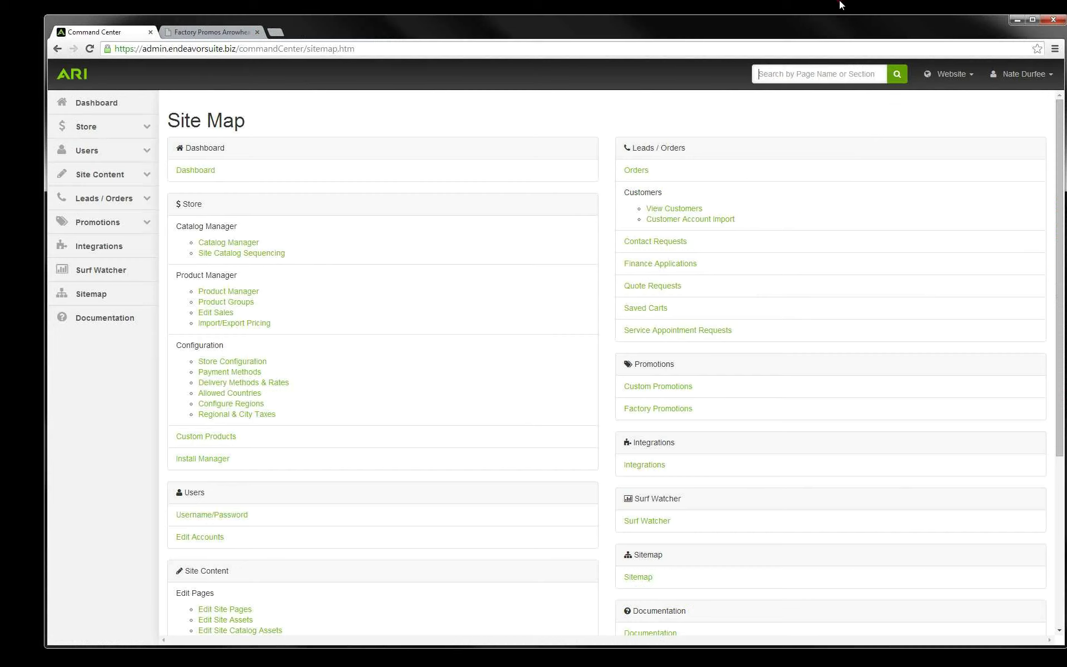
Step: Search the admin pages and sections for "home" and open the Home page's details
{"action": "type", "text": "hom"}
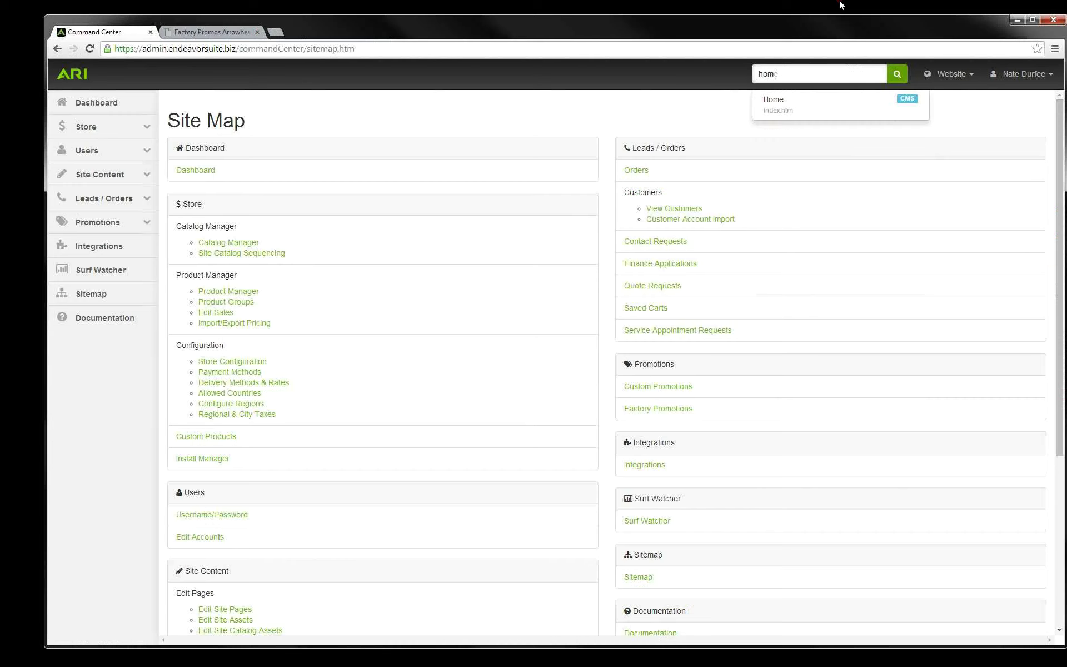
{"action": "type", "text": "e"}
{"action": "left_click", "coordinate": [795, 103]}
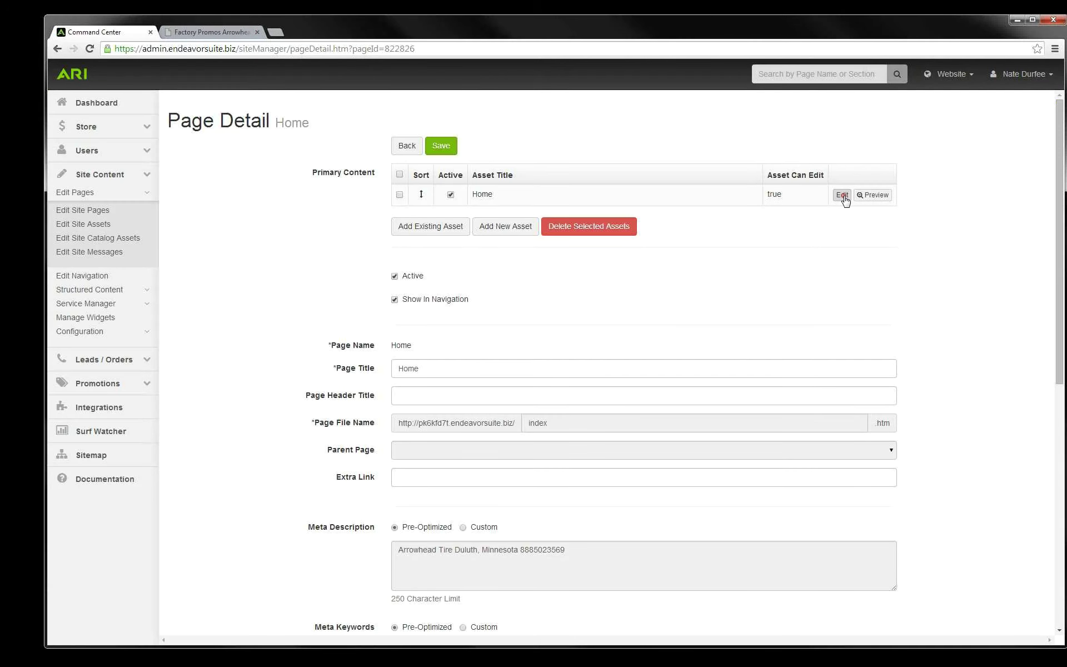
Step: Search for "staff", open the admin Staff section and open the Staff group for editing
{"action": "left_click", "coordinate": [793, 79]}
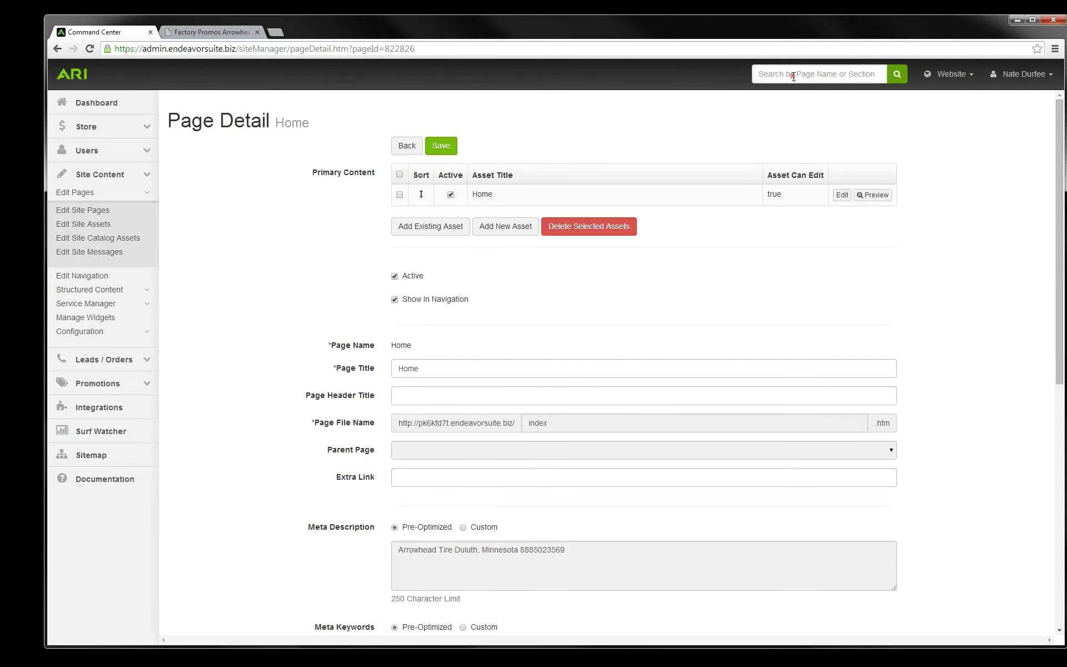
{"action": "type", "text": "staff"}
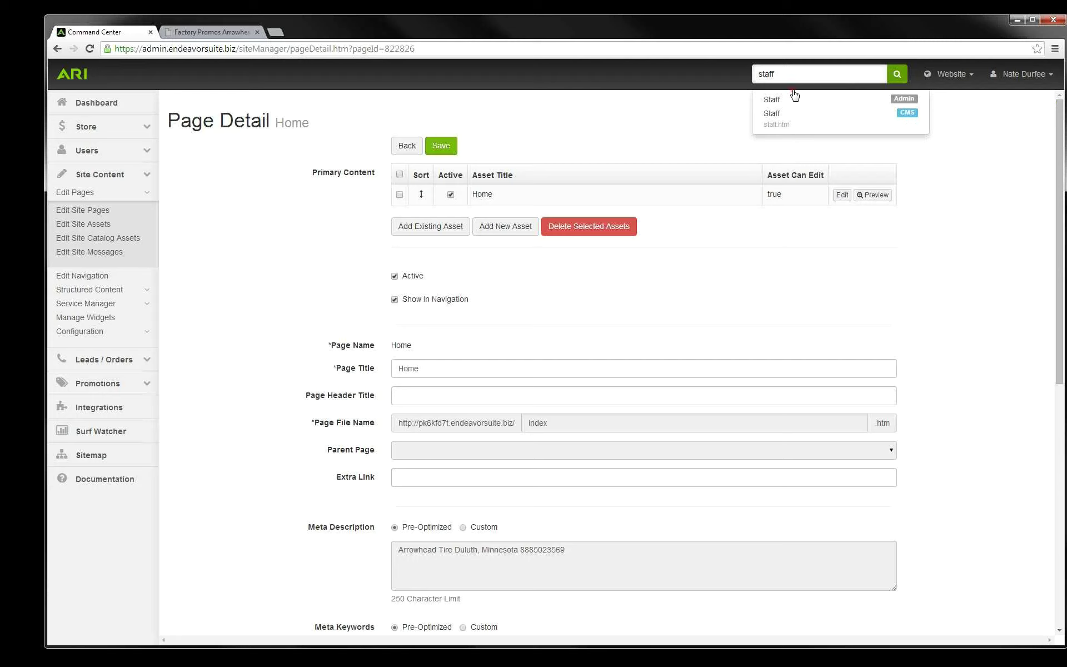
{"action": "left_click", "coordinate": [793, 103]}
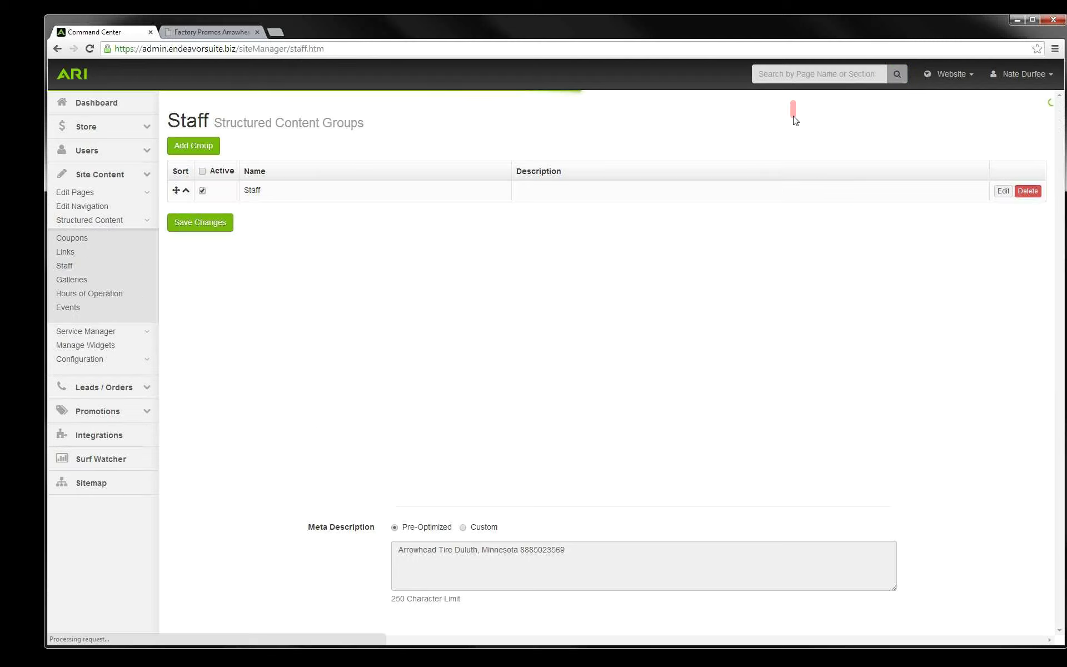
{"action": "left_click", "coordinate": [1002, 192]}
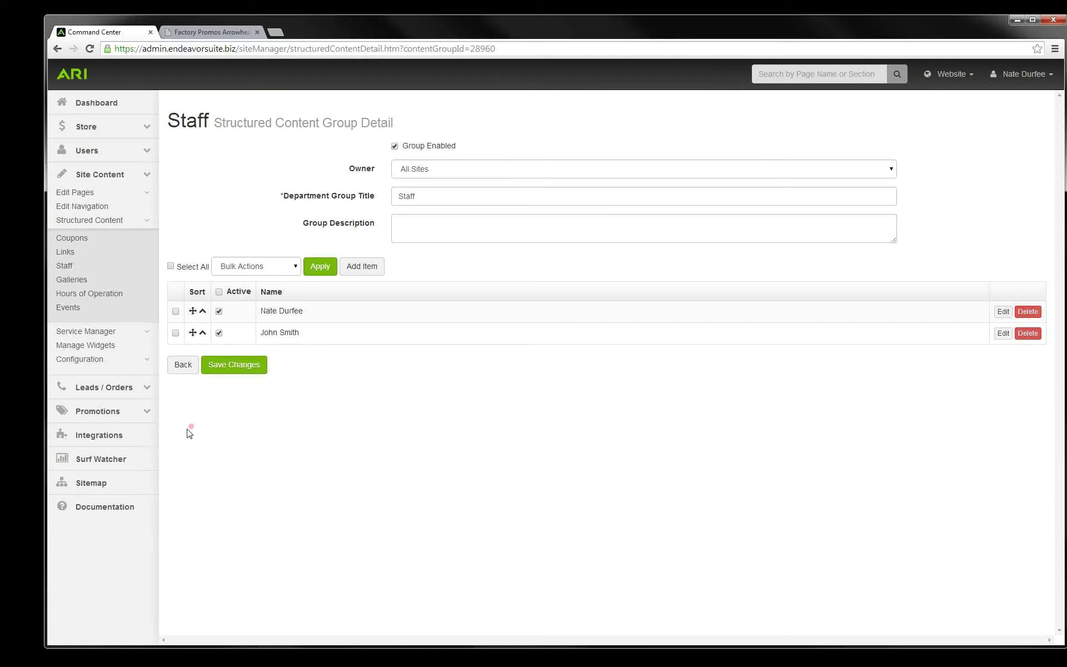
Step: Return to the dashboard and open the merchandising slides for management
{"action": "left_click", "coordinate": [123, 482]}
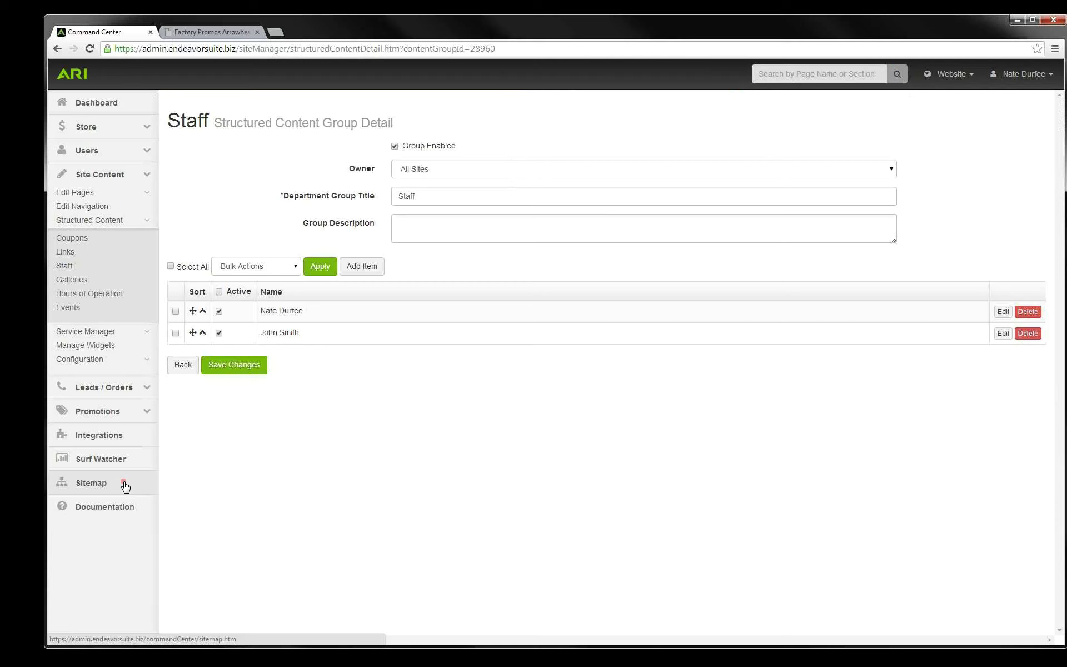
{"action": "left_click", "coordinate": [96, 104]}
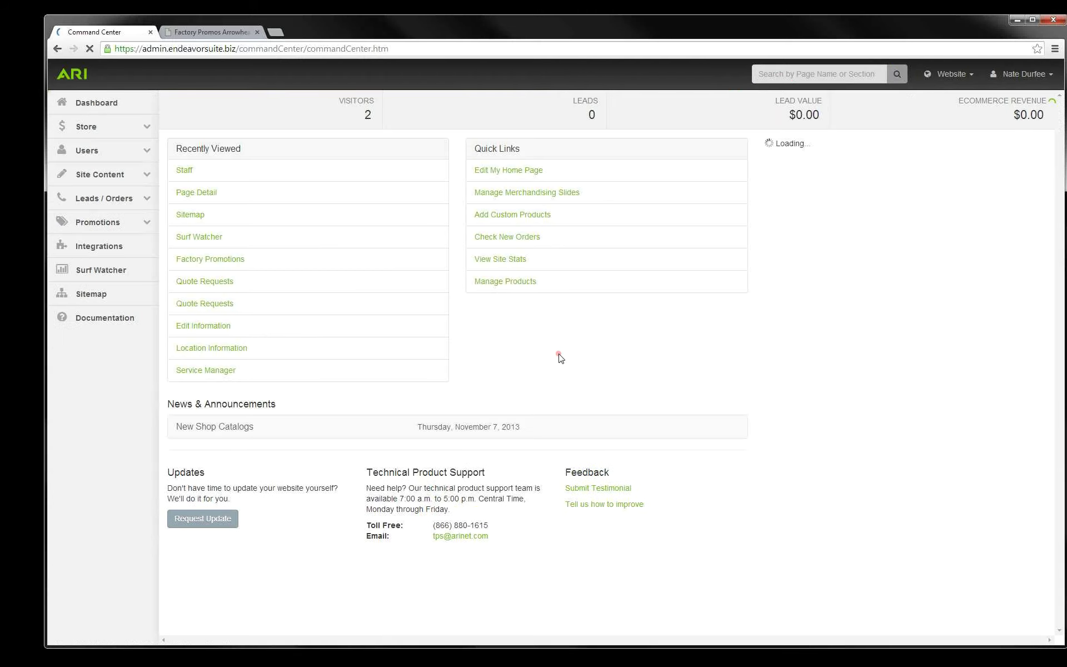
{"action": "left_click", "coordinate": [502, 194]}
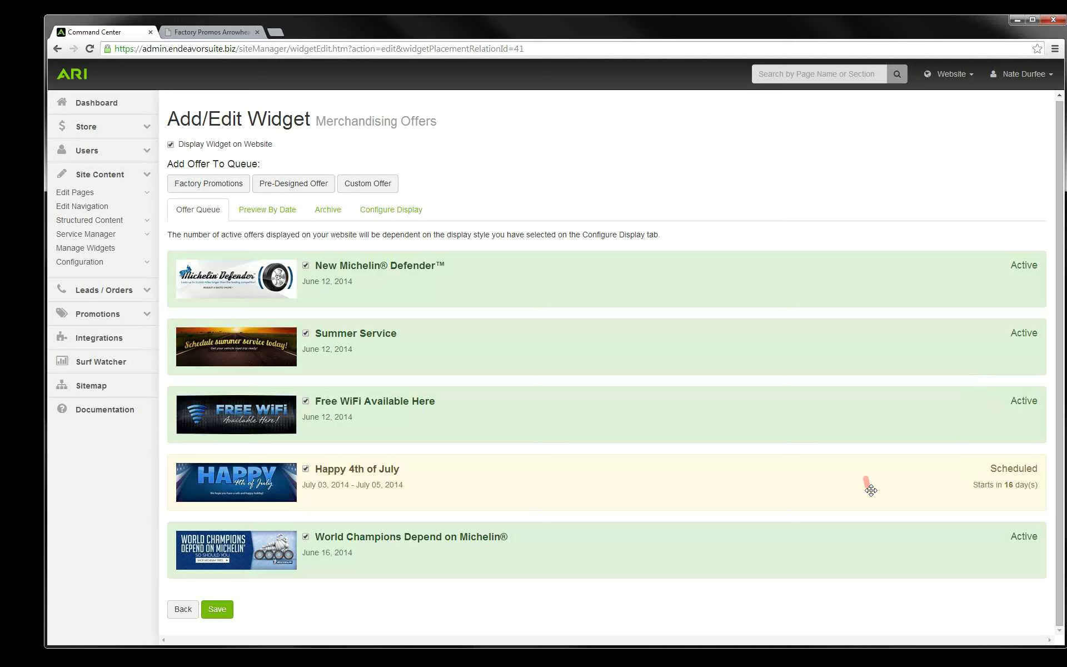
Step: Deactivate the Summer Service offer in the Merchandising Offers queue and save the widget
{"action": "left_click_drag", "start_coordinate": [958, 488], "coordinate": [976, 488]}
{"action": "left_click", "coordinate": [306, 334]}
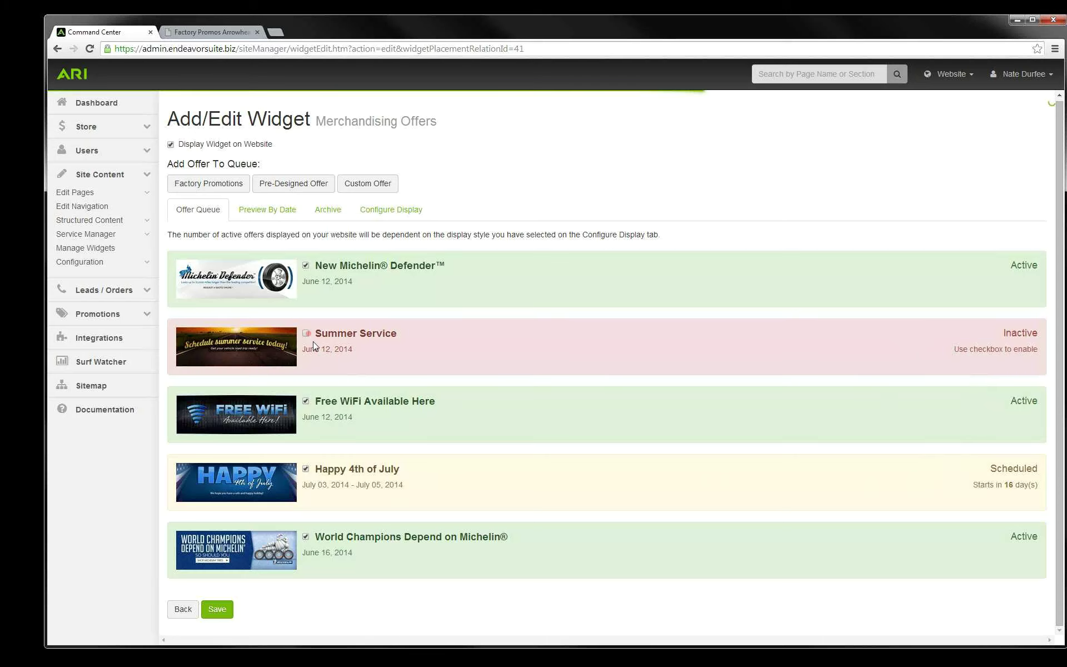
{"action": "left_click", "coordinate": [225, 609]}
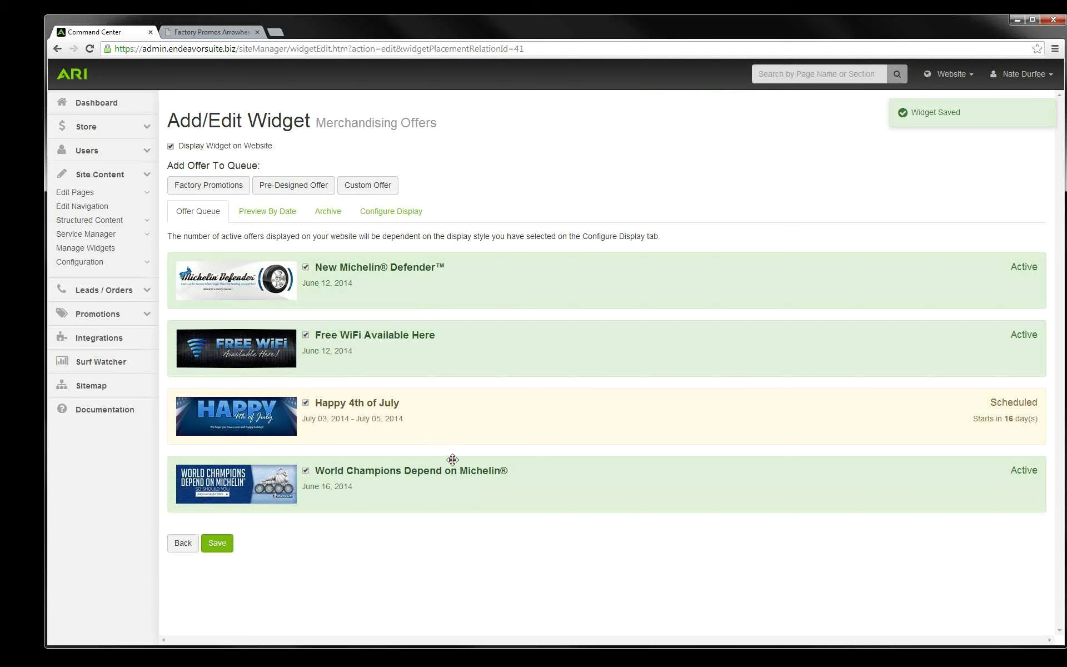
Step: Reorder the offer queue: put World Champions Depend on Michelin above Happy 4th of July and Free WiFi Available Here first
{"action": "left_click_drag", "start_coordinate": [448, 497], "coordinate": [411, 418]}
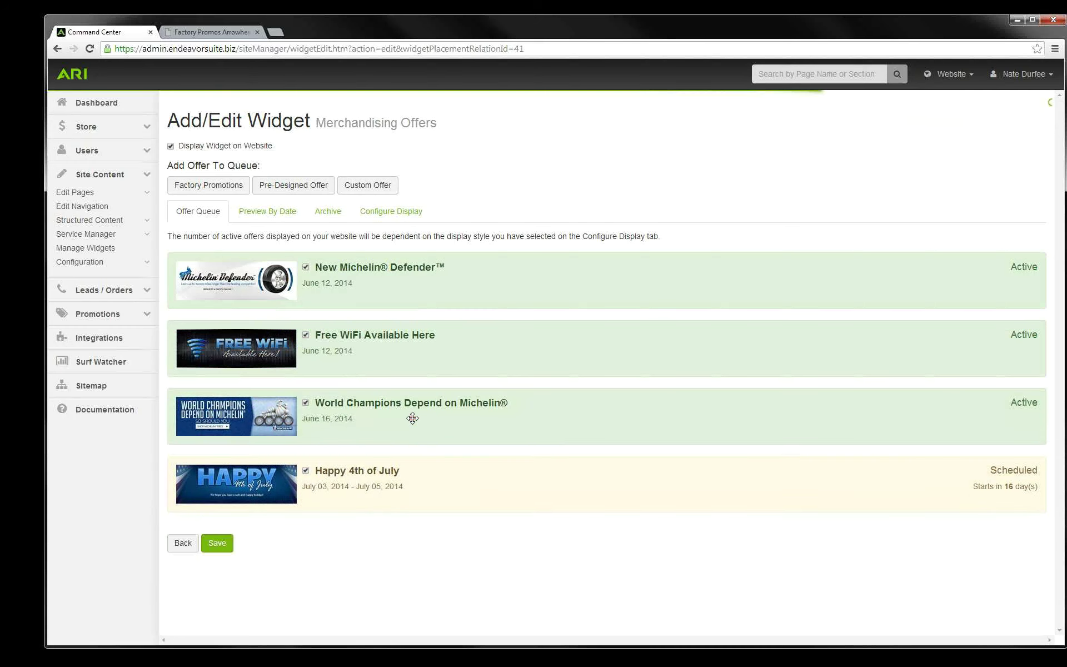
{"action": "left_click_drag", "start_coordinate": [396, 373], "coordinate": [361, 267]}
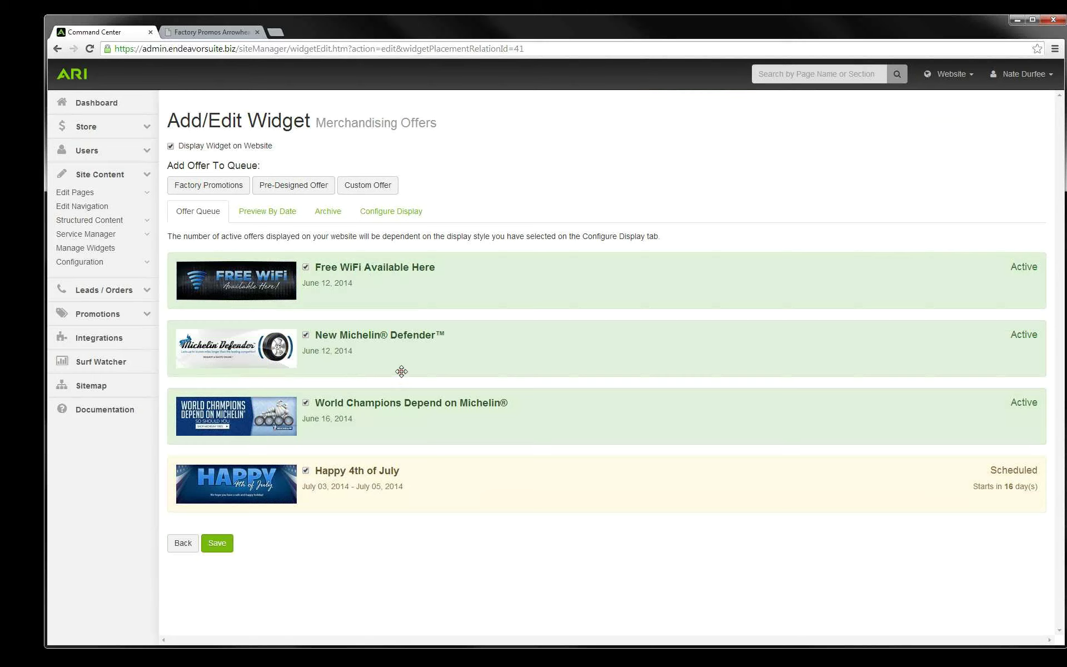
Step: Find the Michelin brand offers in the Pre-Designed Offer Library and choose The New Michelin Defender (ID 1219) for the offer queue
{"action": "left_click", "coordinate": [284, 191]}
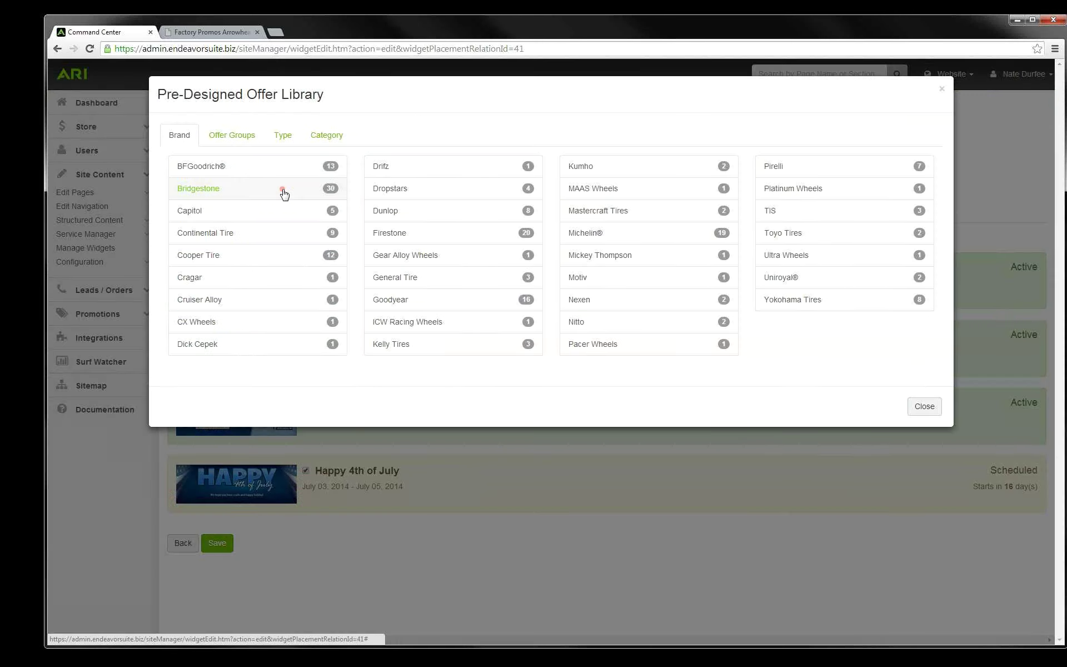
{"action": "left_click", "coordinate": [194, 213]}
{"action": "left_click", "coordinate": [373, 169]}
{"action": "left_click", "coordinate": [748, 243]}
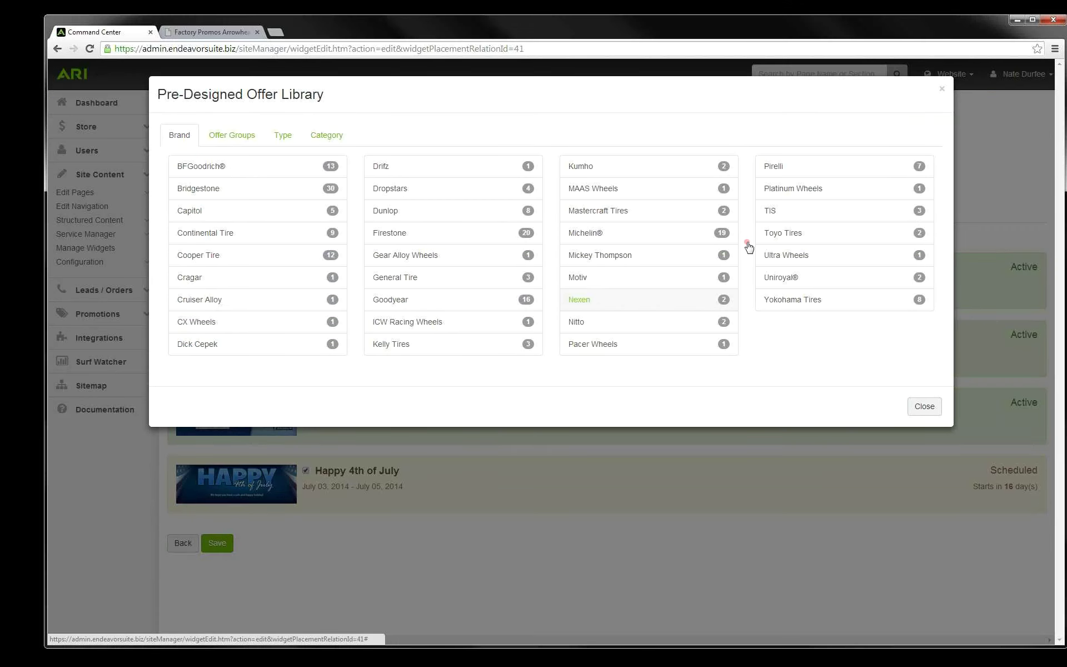
{"action": "left_click", "coordinate": [604, 313]}
{"action": "left_click", "coordinate": [584, 231]}
{"action": "left_click", "coordinate": [544, 293]}
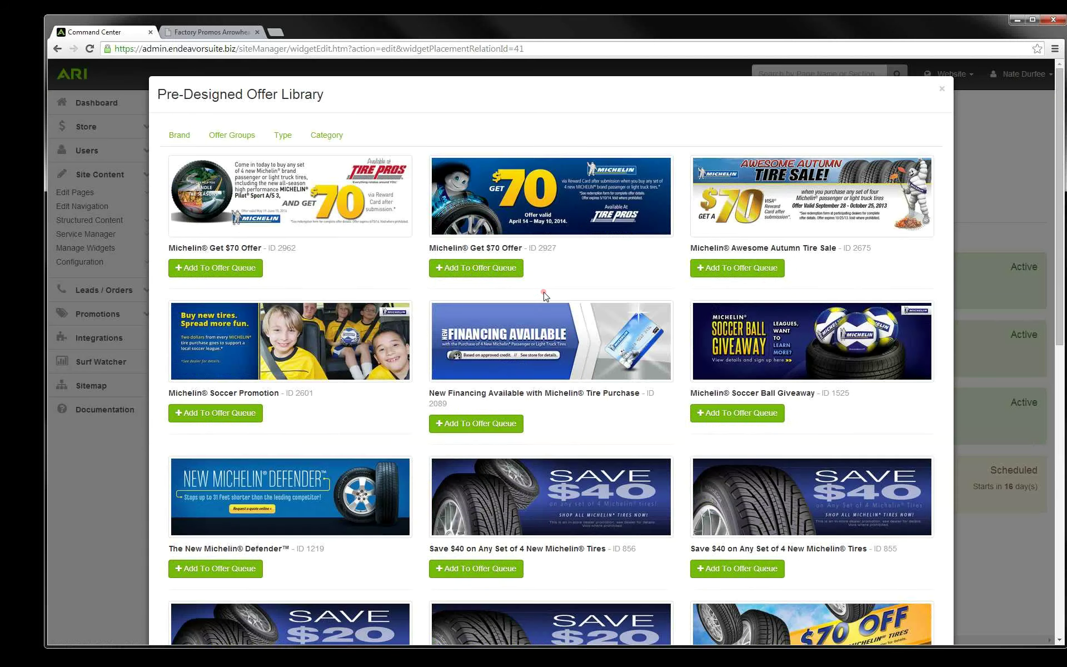
{"action": "scroll", "coordinate": [543, 295], "scroll_direction": "down", "scroll_amount": 2}
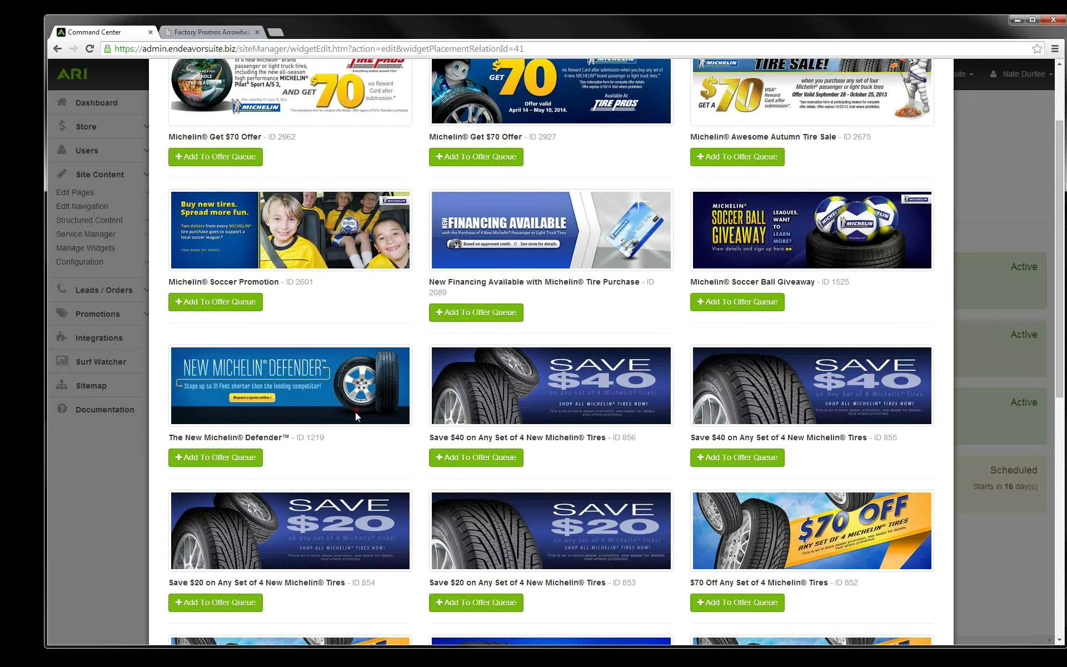
{"action": "left_click", "coordinate": [234, 459]}
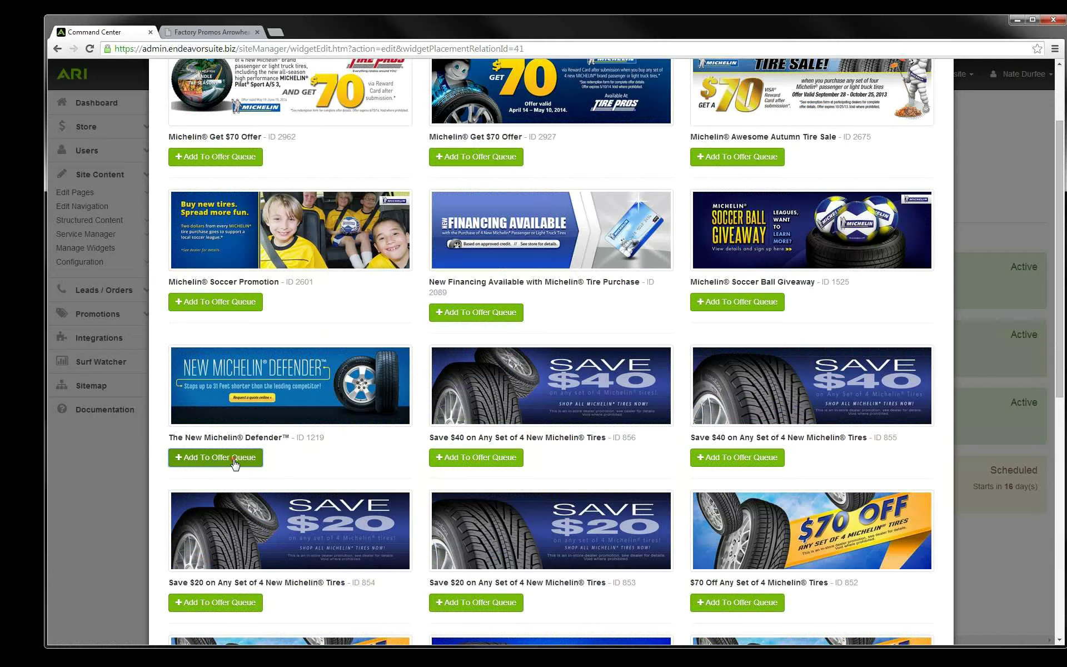
{"action": "left_click", "coordinate": [234, 459]}
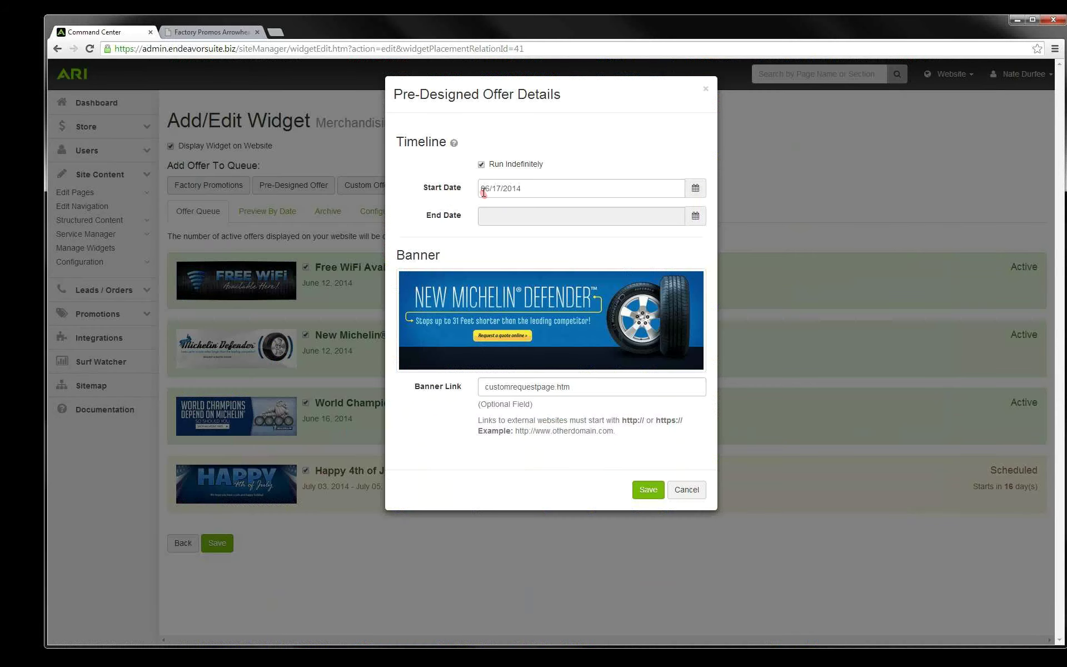
Step: Set the New Michelin Defender offer to run indefinitely and save it to the offer queue
{"action": "left_click", "coordinate": [481, 164]}
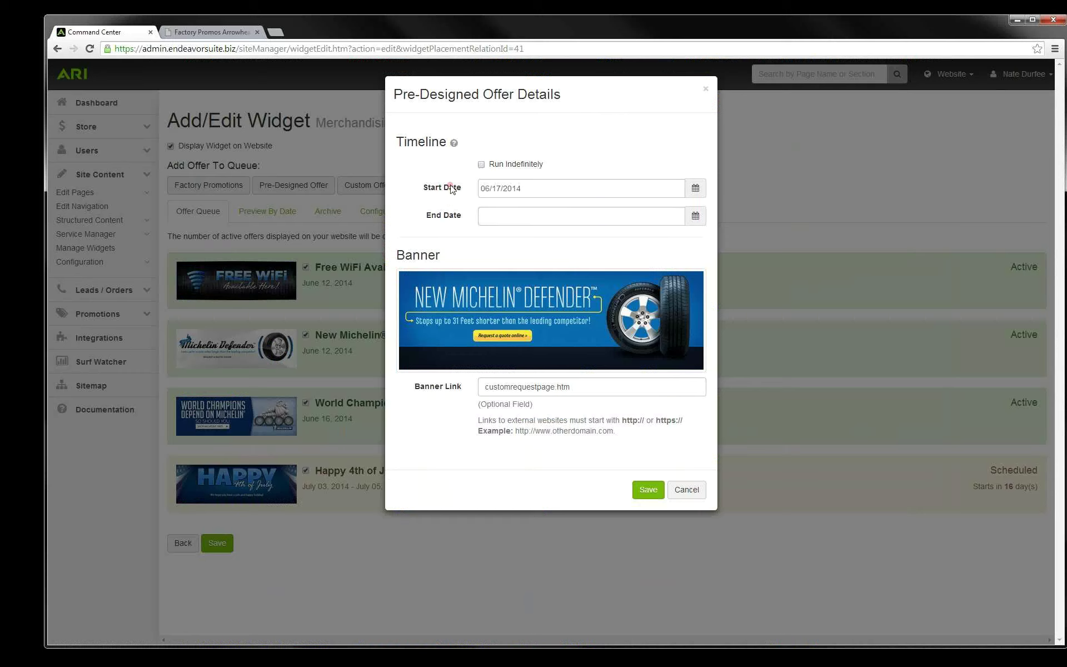
{"action": "left_click", "coordinate": [536, 191]}
{"action": "left_click", "coordinate": [519, 213]}
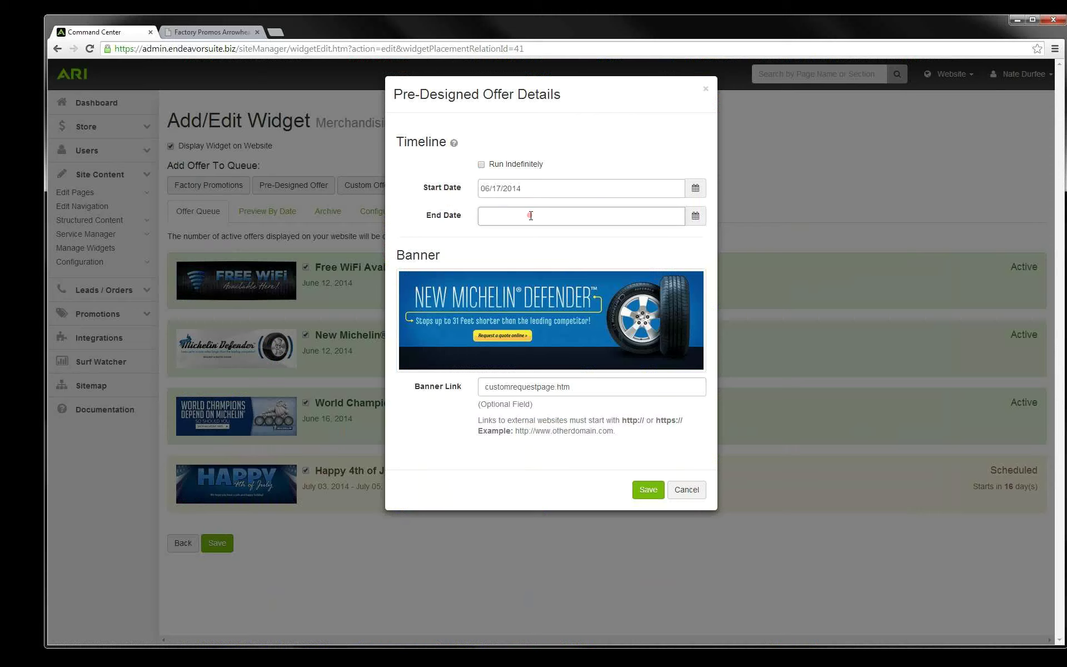
{"action": "left_click", "coordinate": [481, 165]}
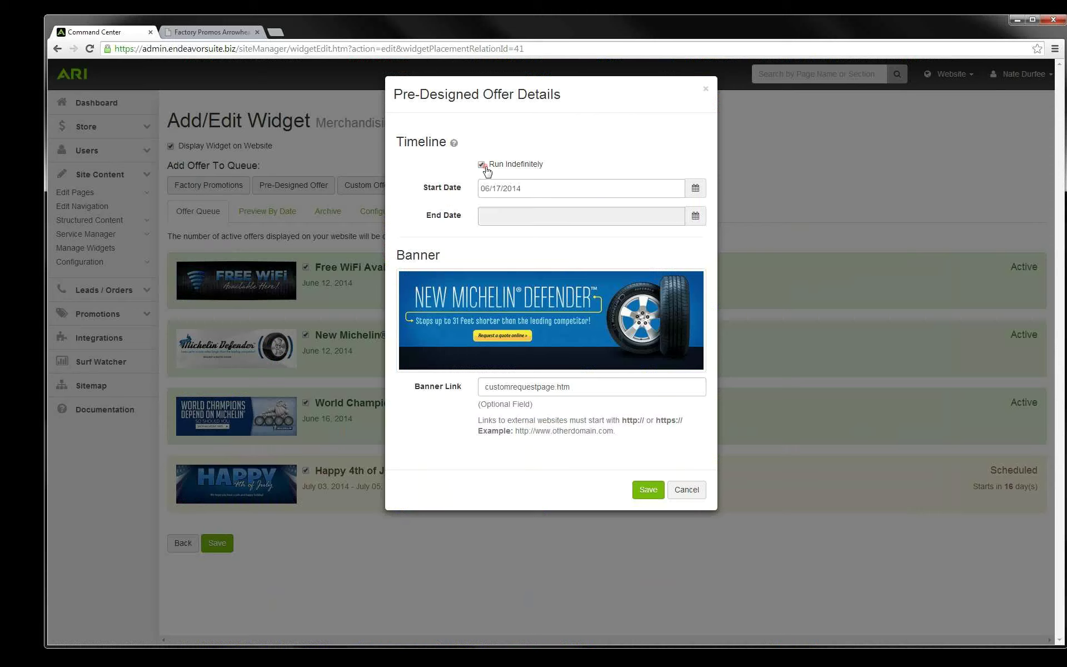
{"action": "left_click", "coordinate": [648, 490]}
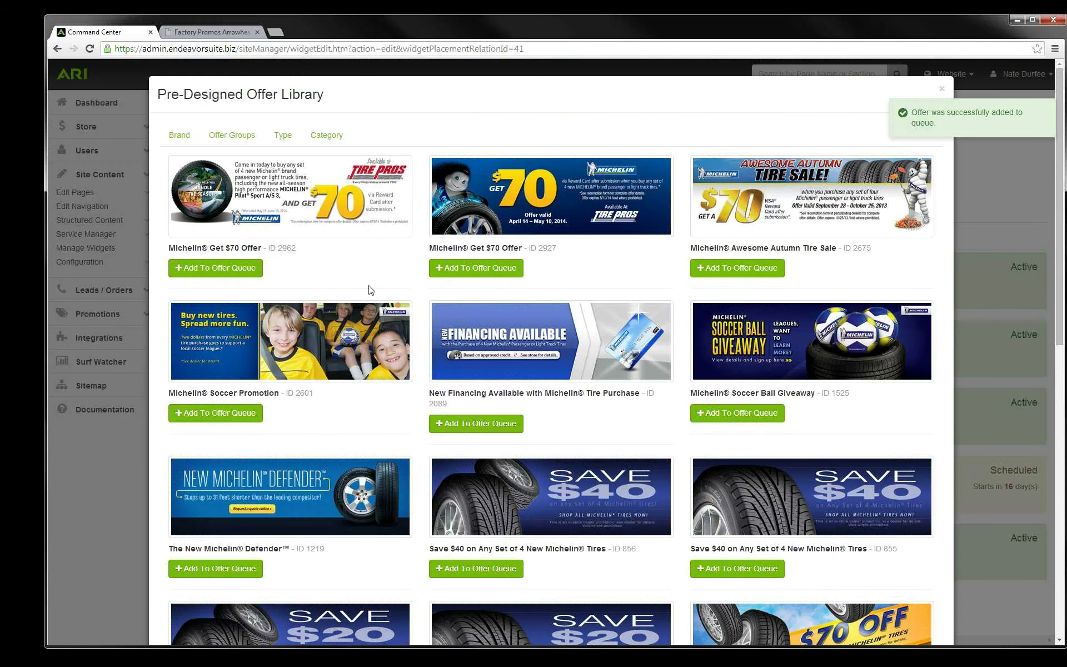
Step: Look through the library's offer groups and open the Oil Change offers
{"action": "left_click", "coordinate": [178, 135]}
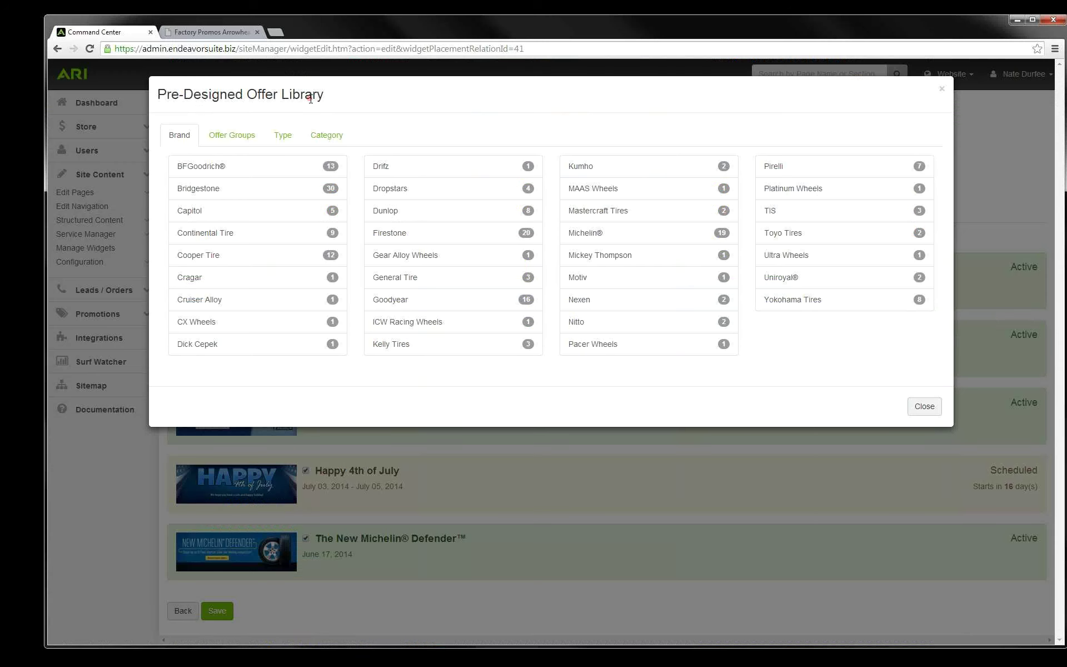
{"action": "left_click", "coordinate": [239, 138]}
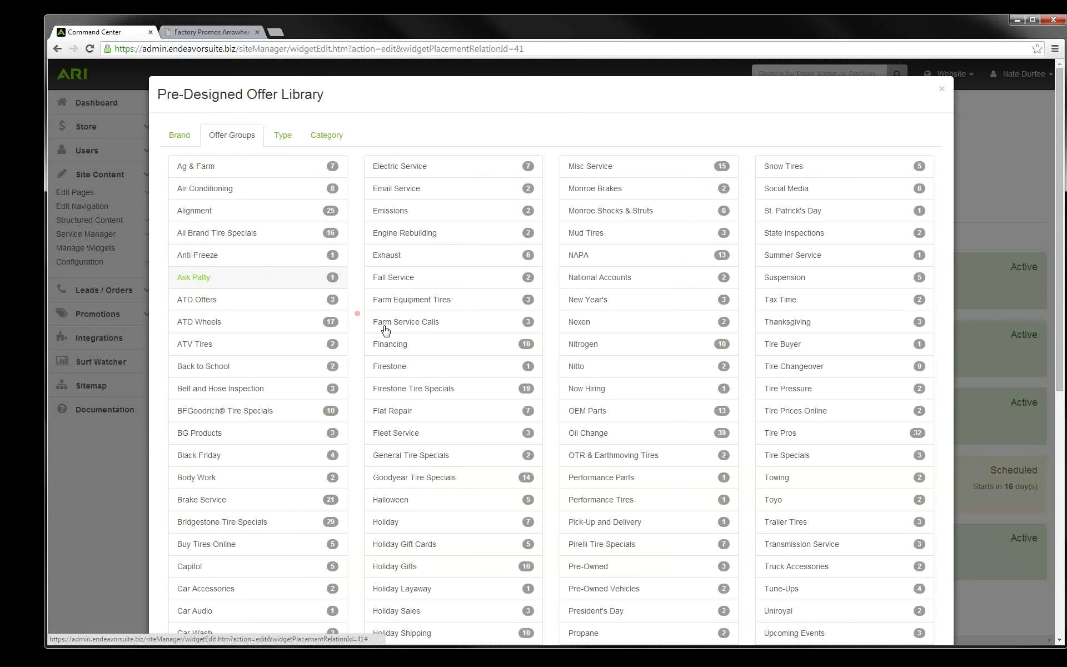
{"action": "scroll", "coordinate": [507, 365], "scroll_direction": "down", "scroll_amount": 1}
{"action": "scroll", "coordinate": [508, 364], "scroll_direction": "down", "scroll_amount": 7}
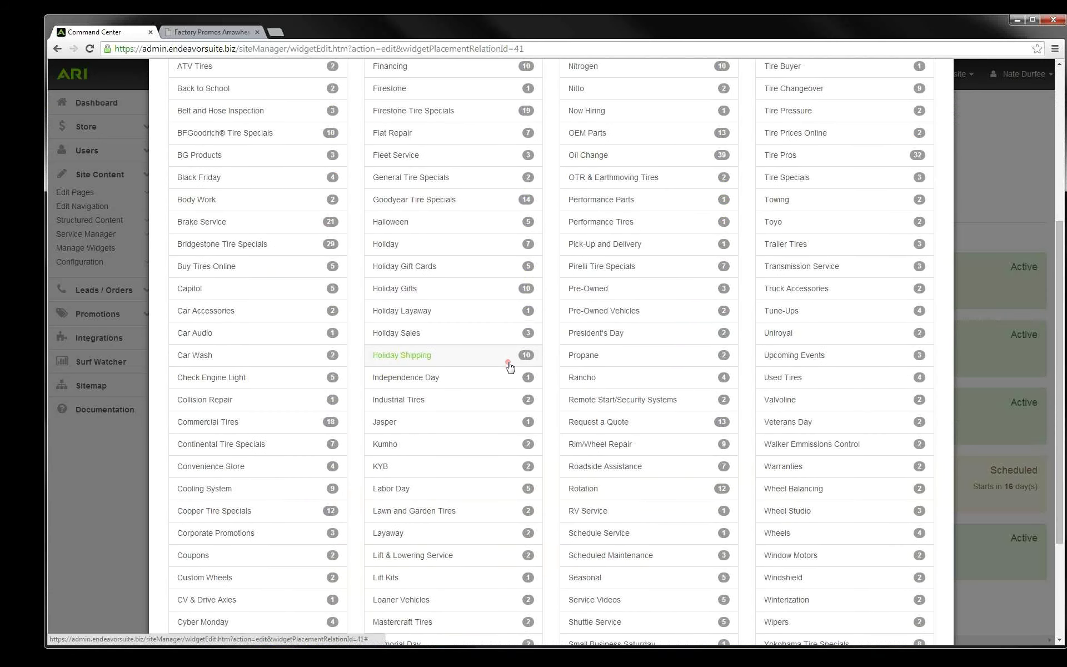
{"action": "scroll", "coordinate": [508, 364], "scroll_direction": "up", "scroll_amount": 4}
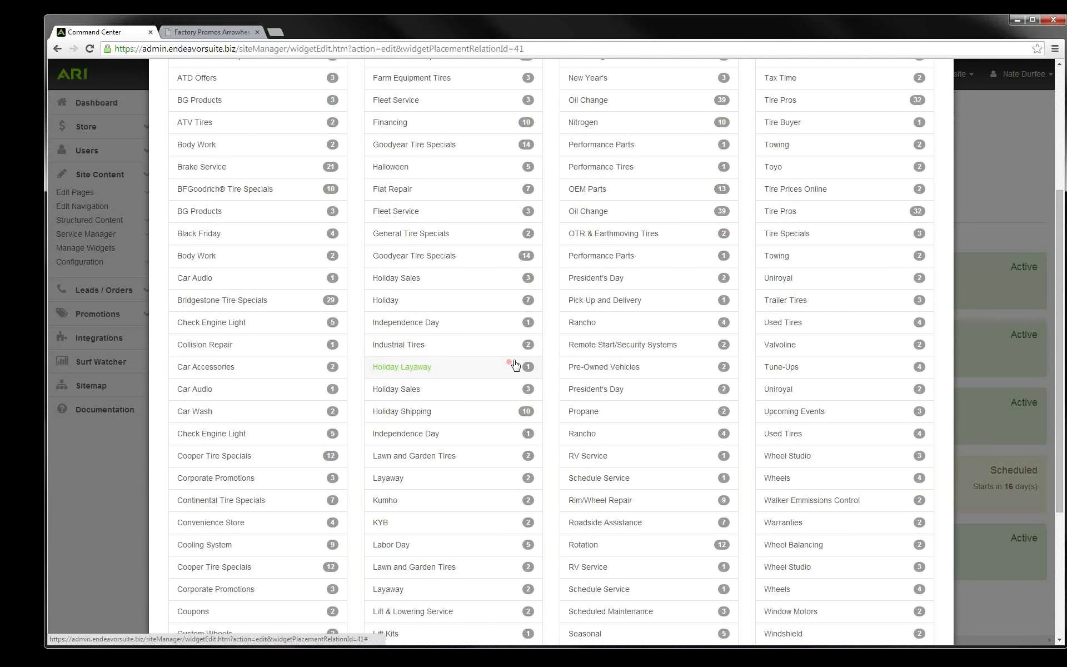
{"action": "left_click", "coordinate": [584, 212]}
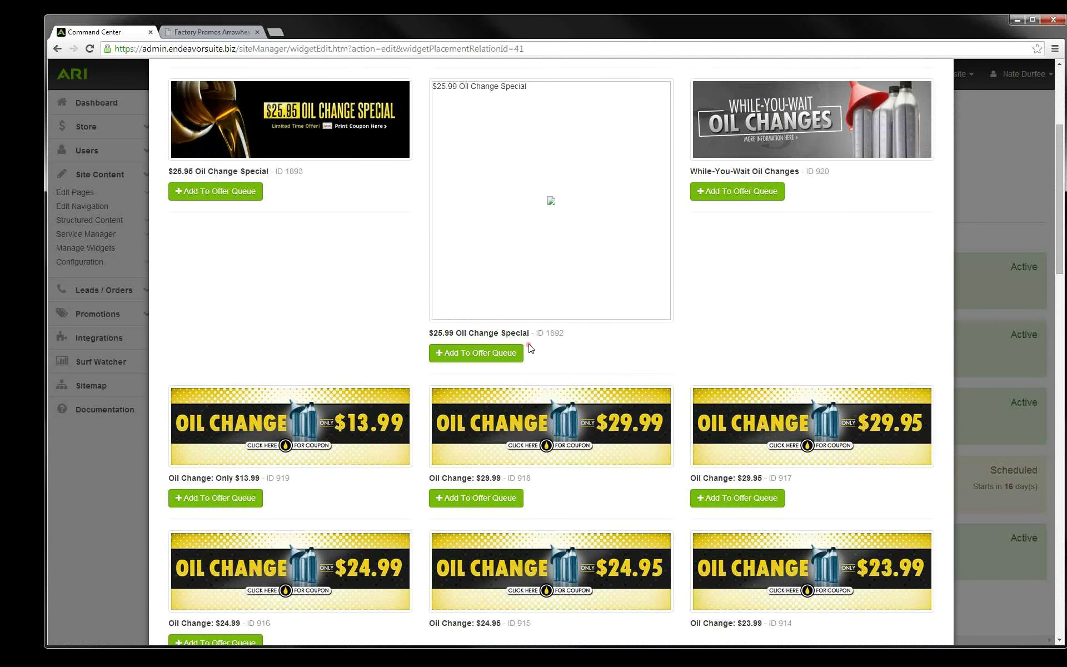
Step: Choose the $5 Off an Oil Change offer with the red funnel banner for the offer queue
{"action": "scroll", "coordinate": [528, 359], "scroll_direction": "down", "scroll_amount": 9}
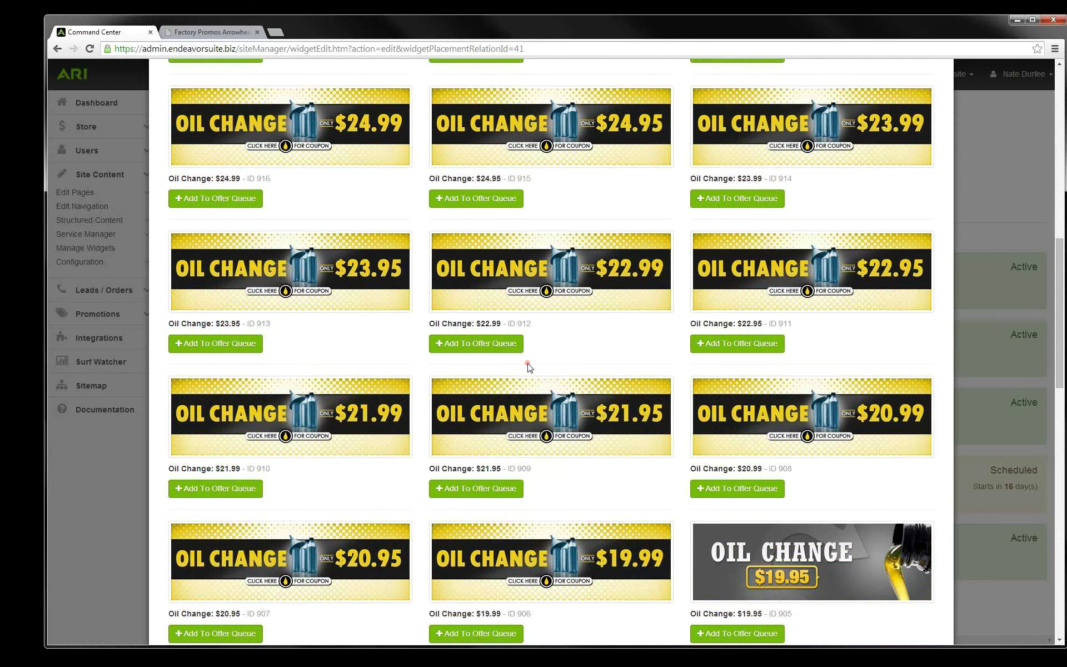
{"action": "scroll", "coordinate": [528, 364], "scroll_direction": "down", "scroll_amount": 10}
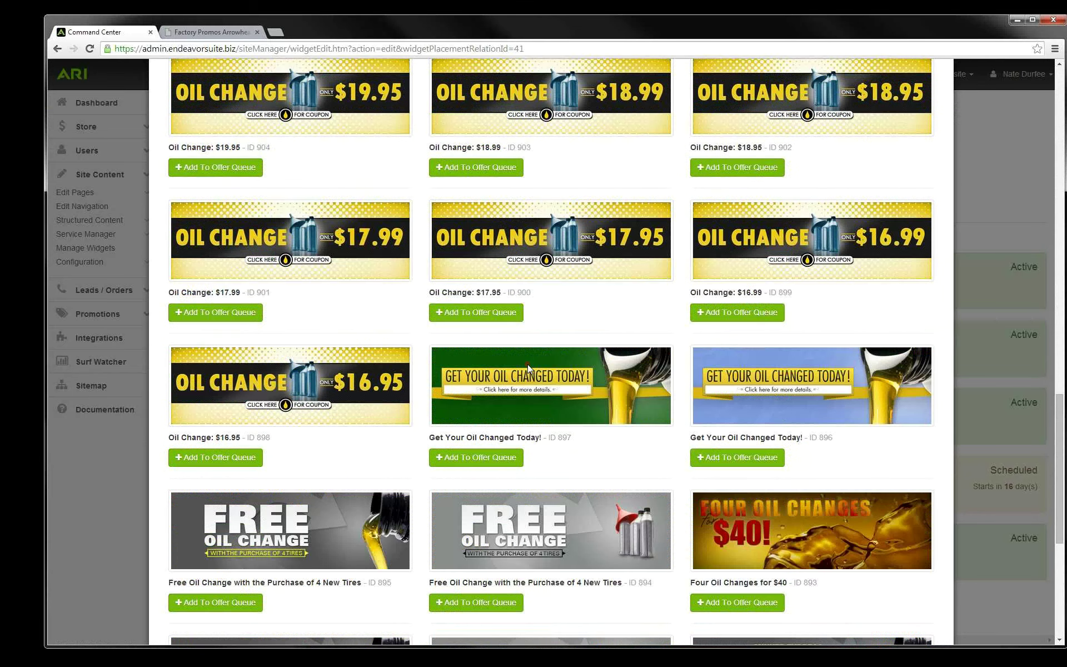
{"action": "scroll", "coordinate": [551, 429], "scroll_direction": "down", "scroll_amount": 4}
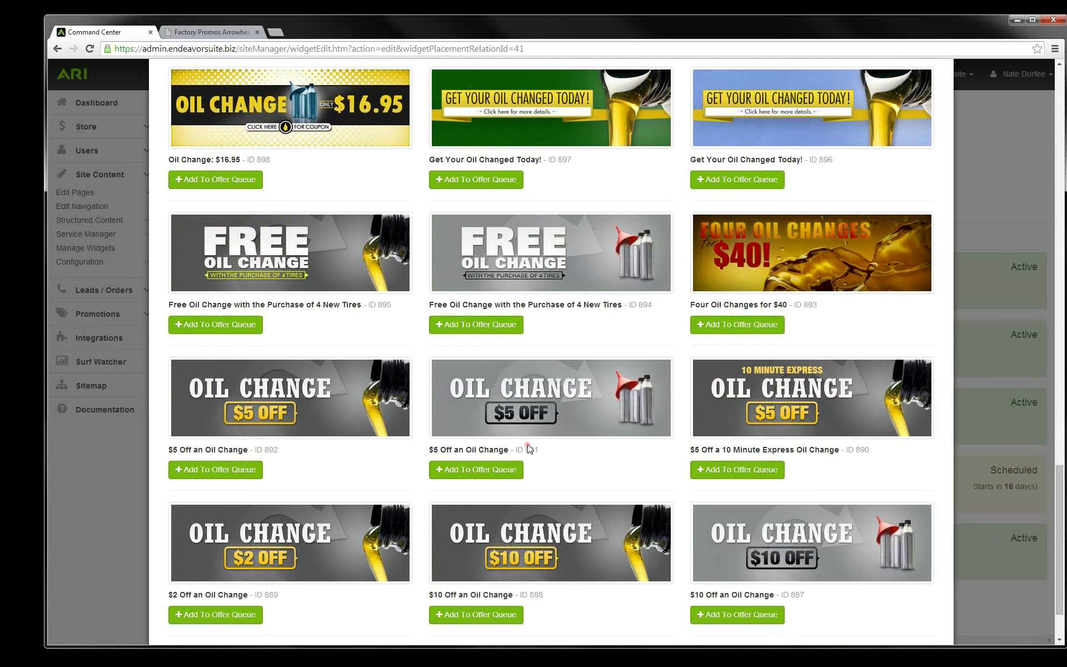
{"action": "left_click", "coordinate": [487, 473]}
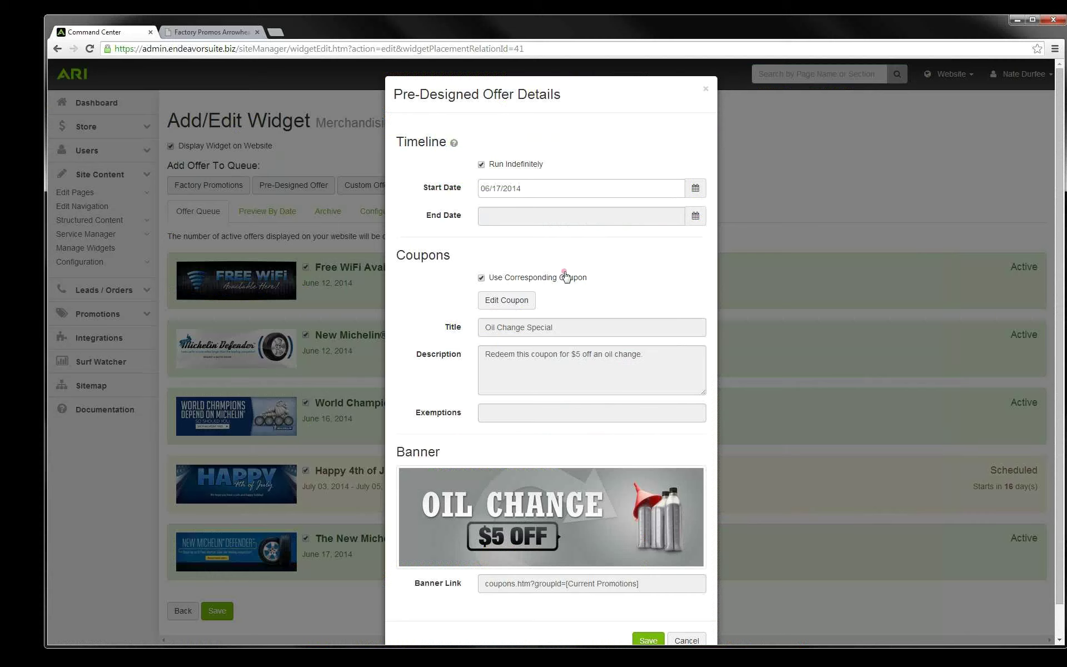
Step: Open the oil change offer's corresponding coupon for editing and go to its Exemptions field
{"action": "left_click", "coordinate": [523, 302]}
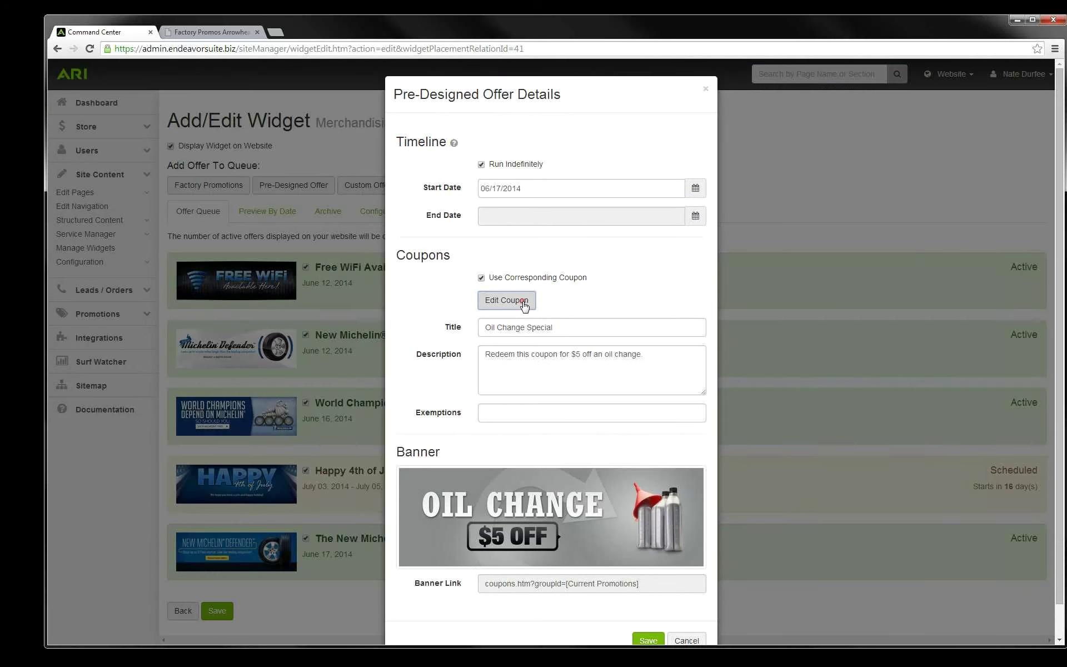
{"action": "left_click", "coordinate": [500, 413]}
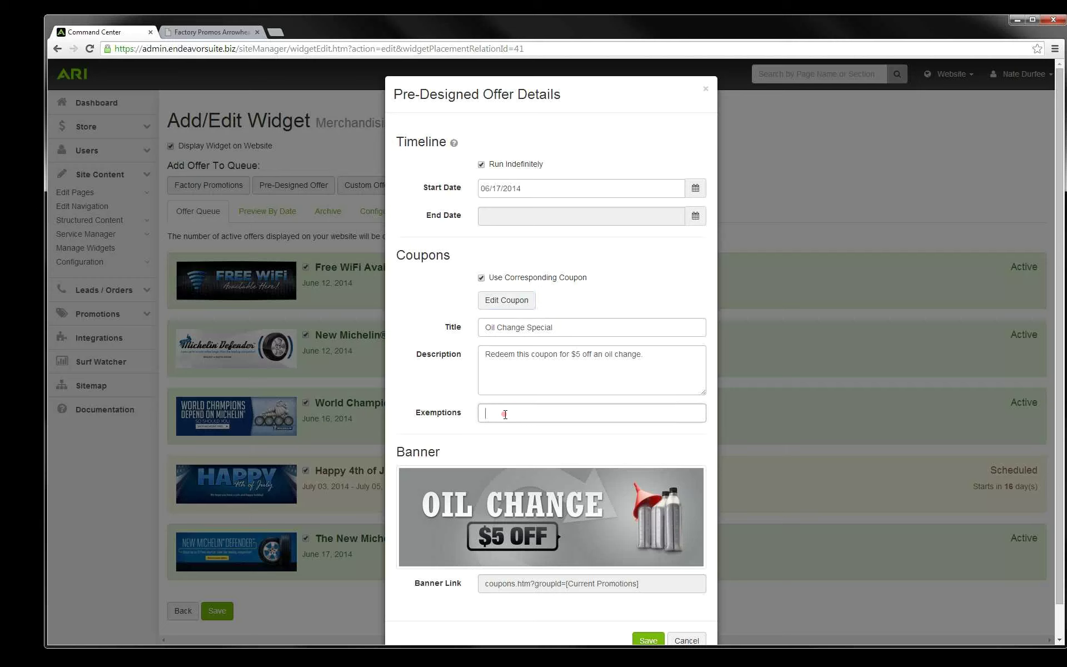
{"action": "scroll", "coordinate": [583, 506], "scroll_direction": "down", "scroll_amount": 1}
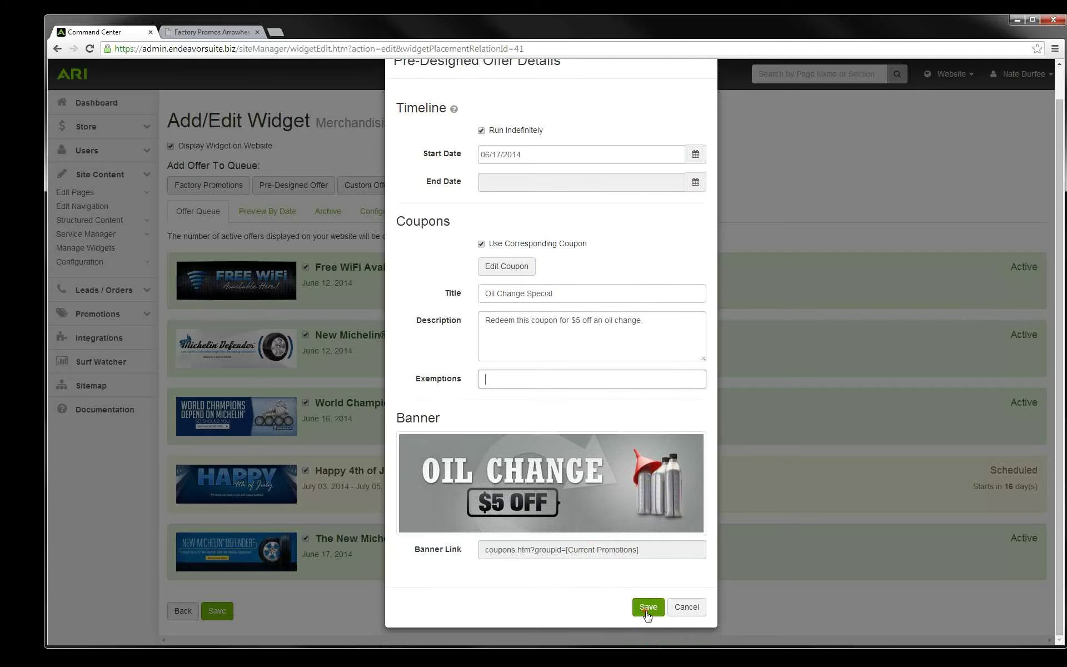
{"action": "scroll", "coordinate": [552, 408], "scroll_direction": "up", "scroll_amount": 1}
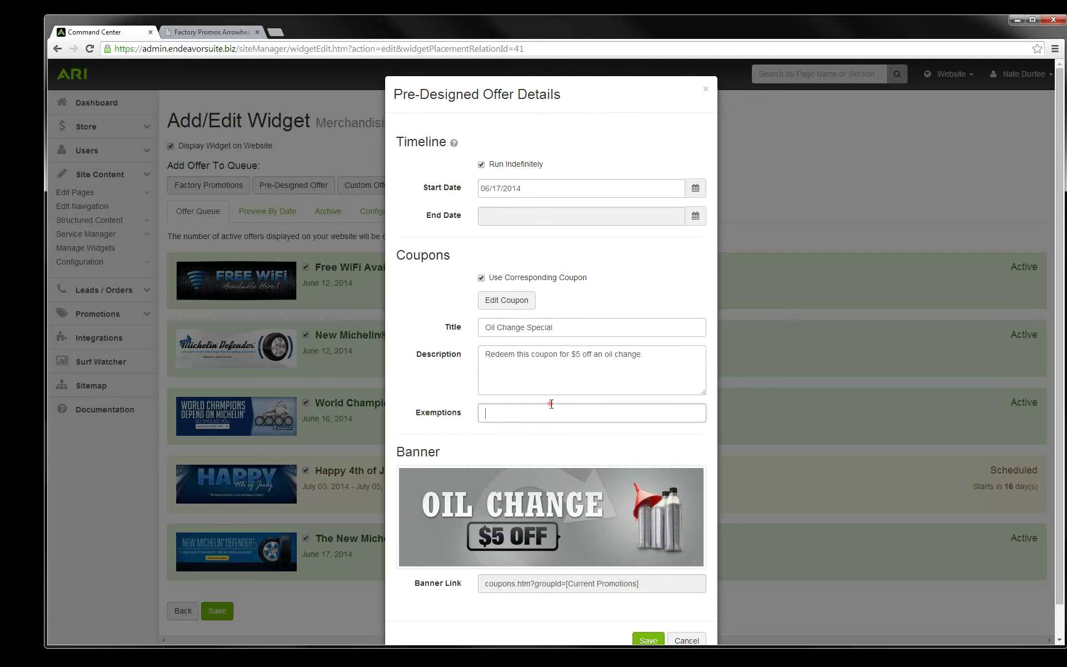